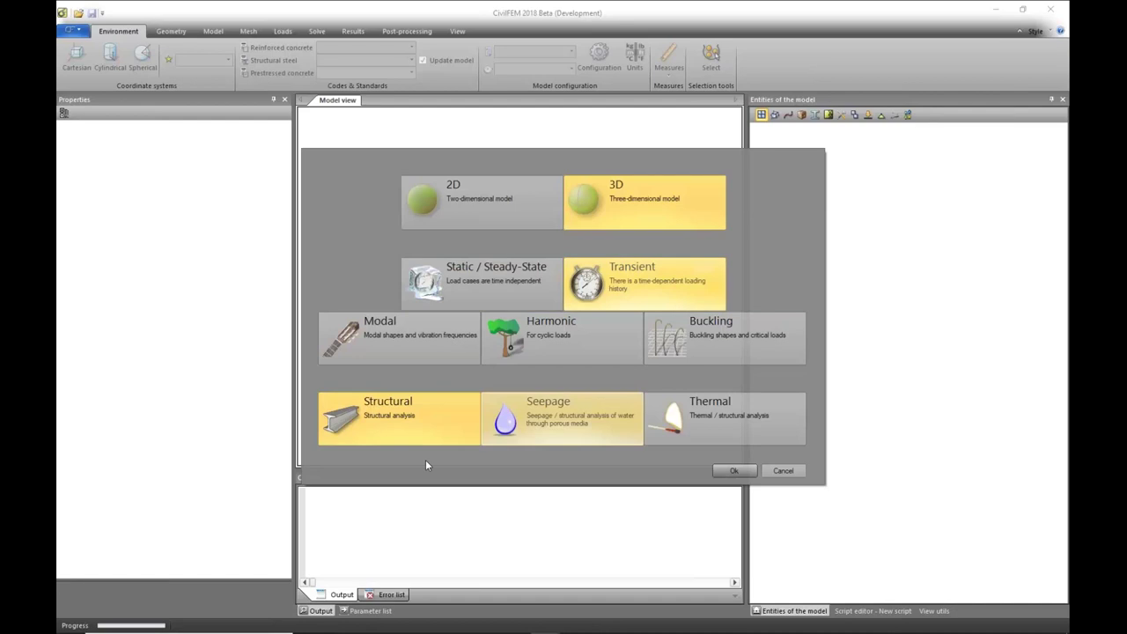
Create a new 2D seepage model with static / steady-state analysis.
{"action": "left_click", "coordinate": [585, 430]}
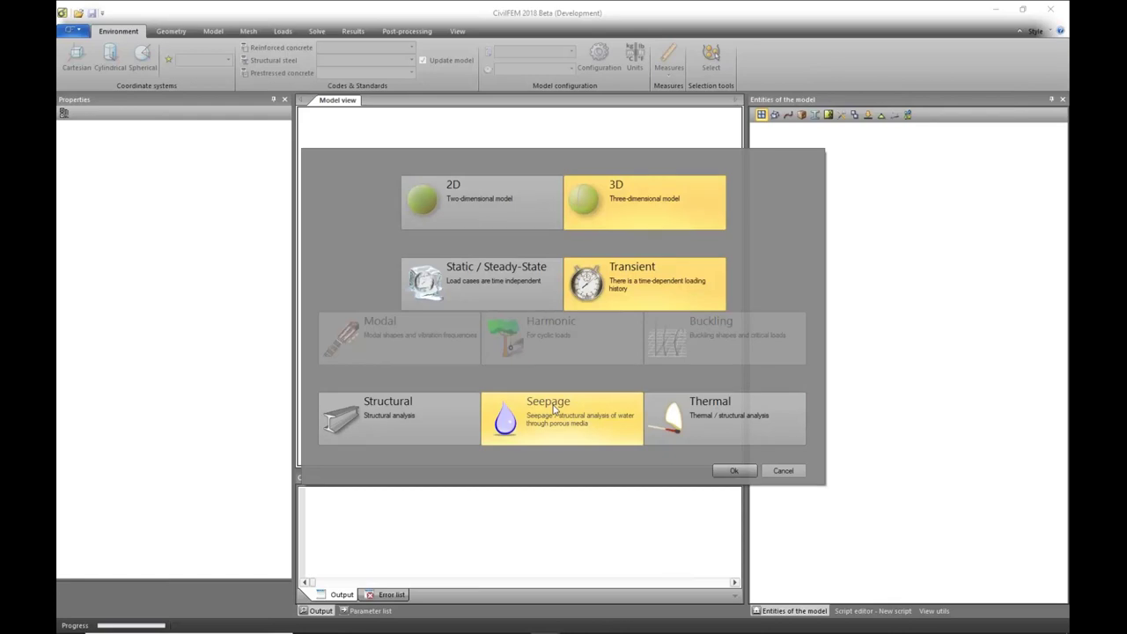
{"action": "left_click", "coordinate": [451, 204]}
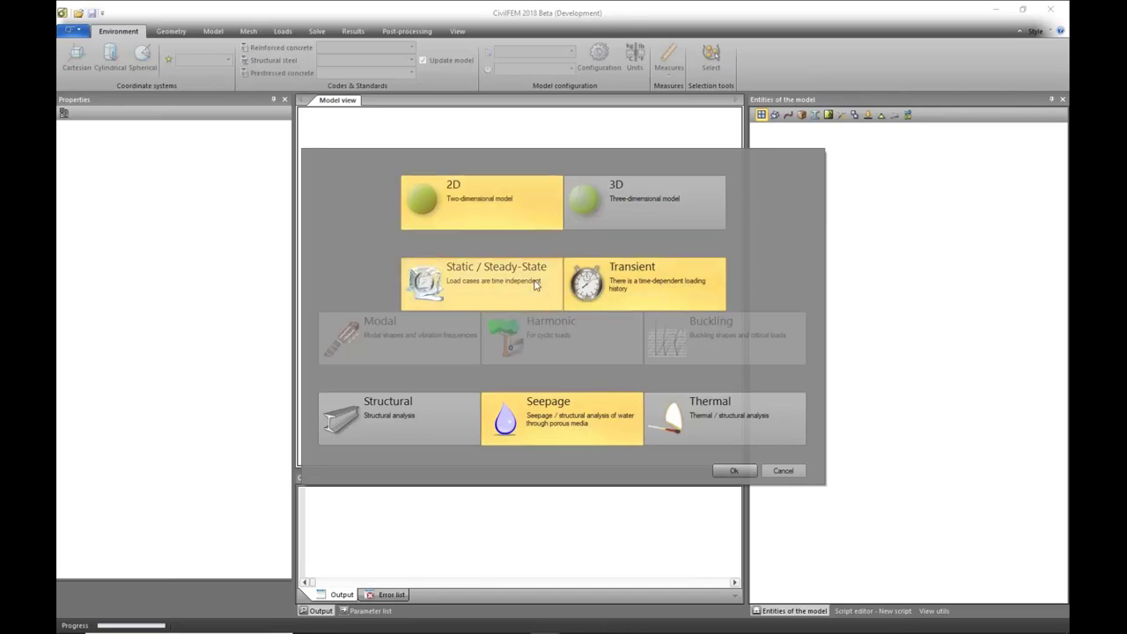
{"action": "left_click", "coordinate": [480, 282]}
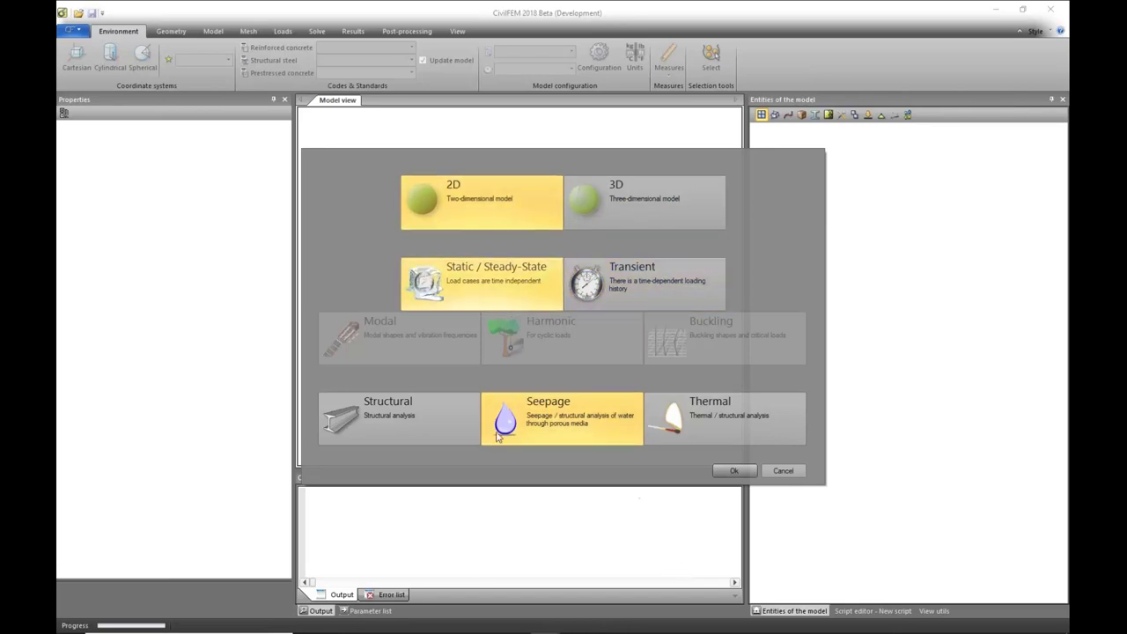
{"action": "left_click", "coordinate": [734, 471]}
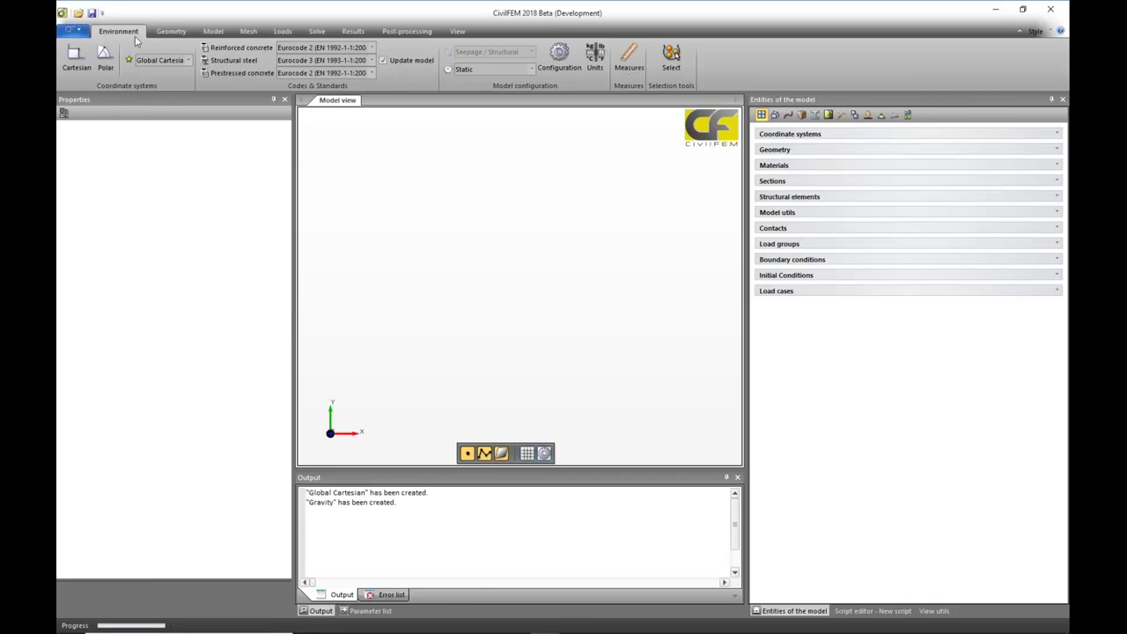
Review the model's time-type choices and the solver's analysis class choices, keeping Static and Structural.
{"action": "left_click", "coordinate": [531, 70]}
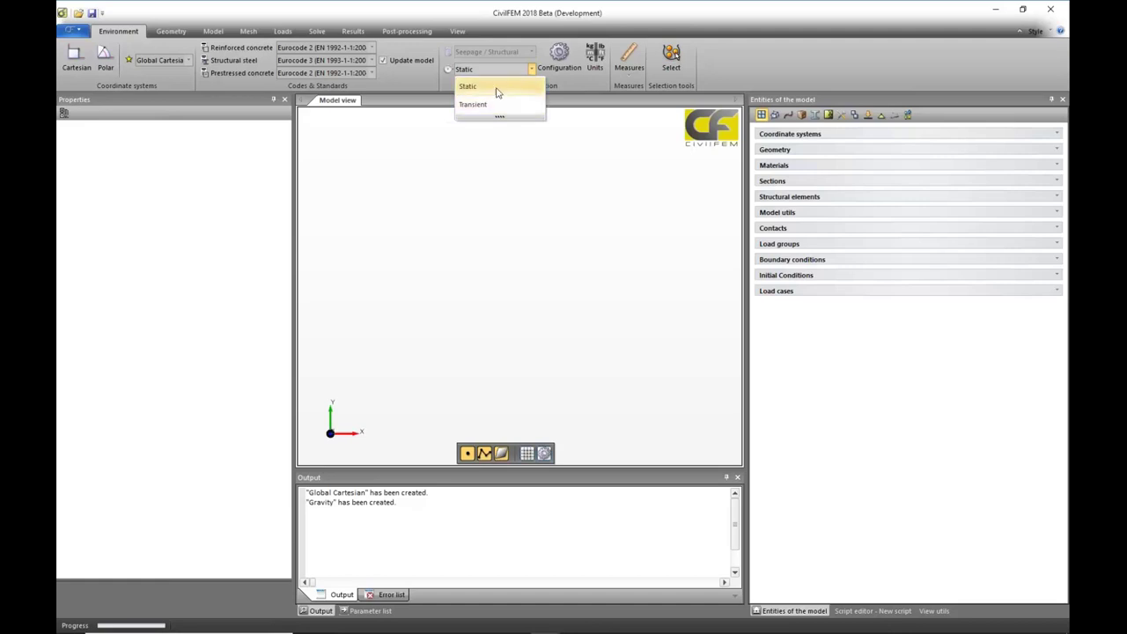
{"action": "left_click", "coordinate": [493, 88]}
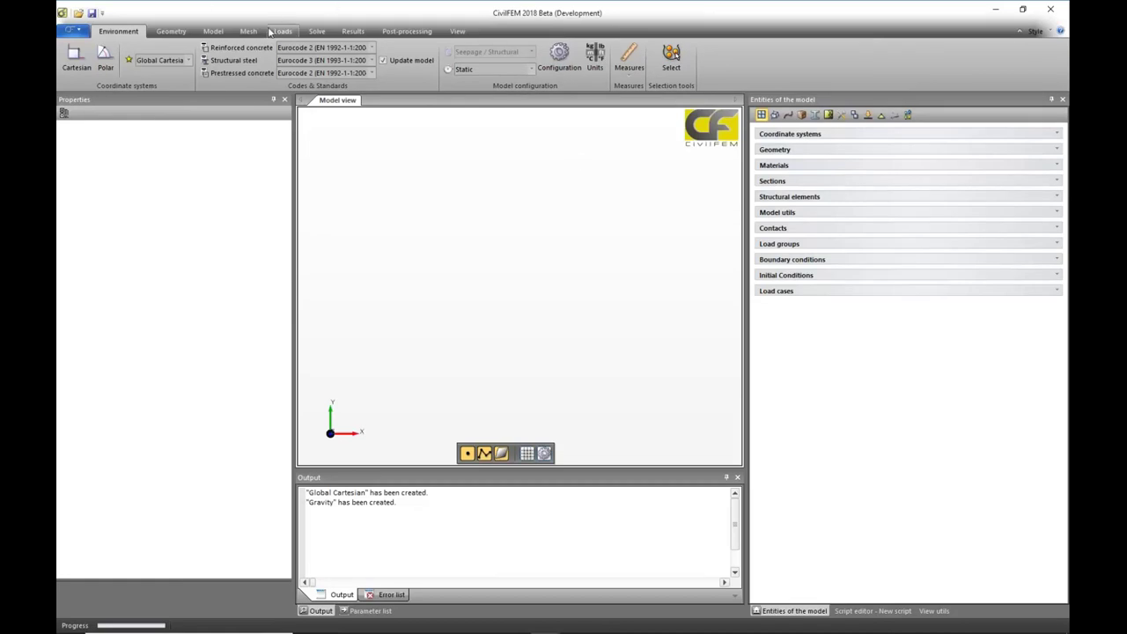
{"action": "left_click", "coordinate": [316, 30]}
{"action": "left_click", "coordinate": [77, 55]}
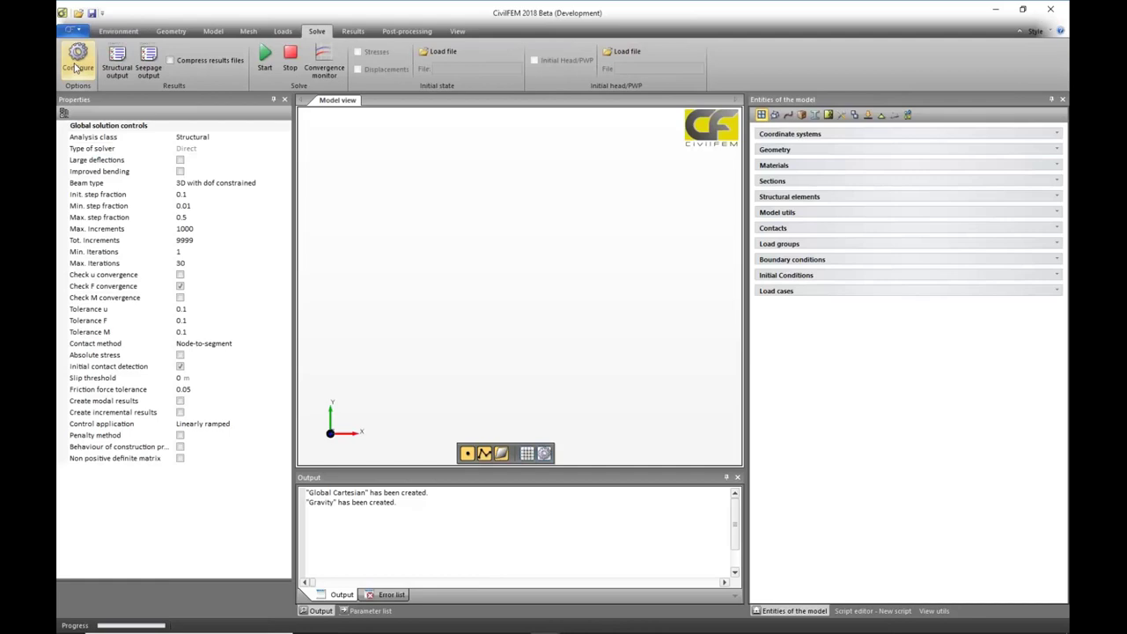
{"action": "left_click", "coordinate": [258, 138]}
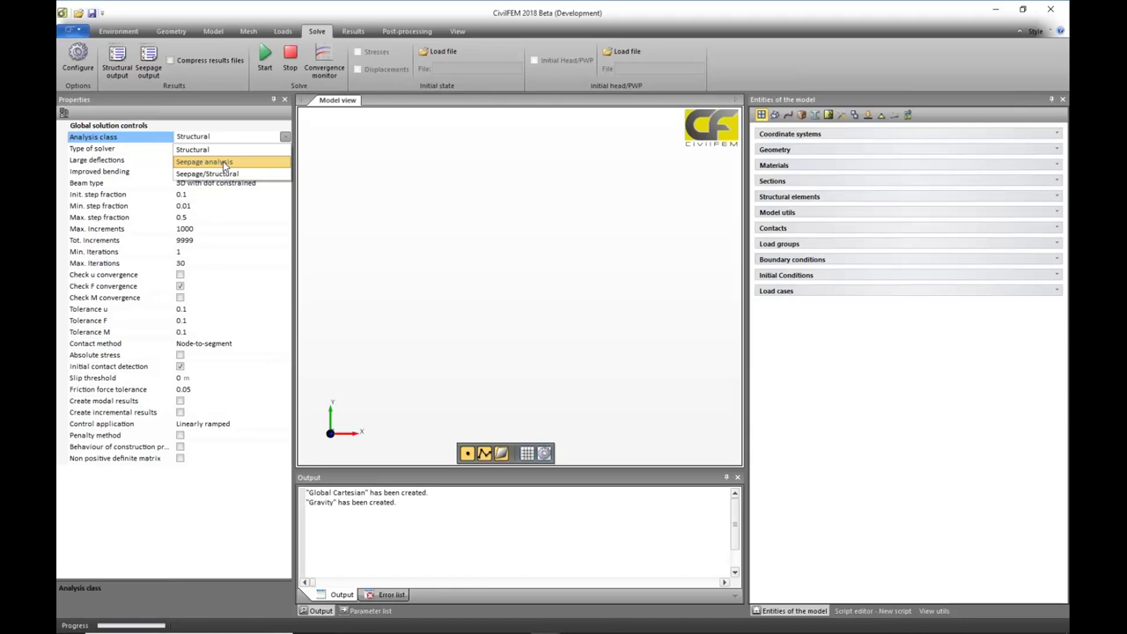
{"action": "left_click", "coordinate": [207, 150]}
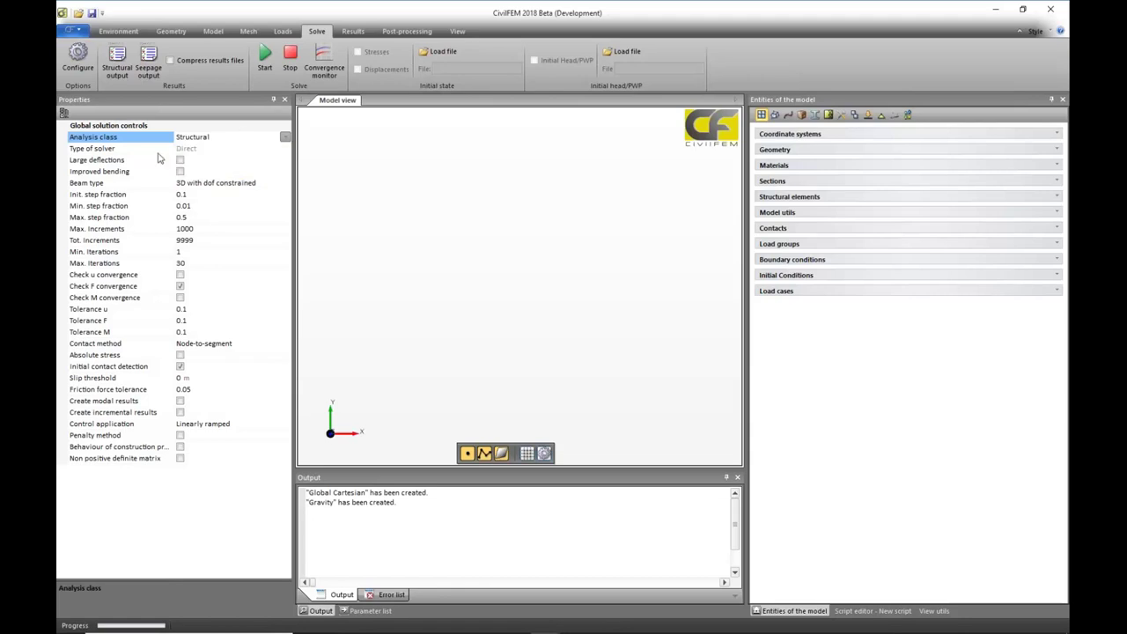
{"action": "left_click", "coordinate": [118, 31]}
{"action": "left_click", "coordinate": [171, 31]}
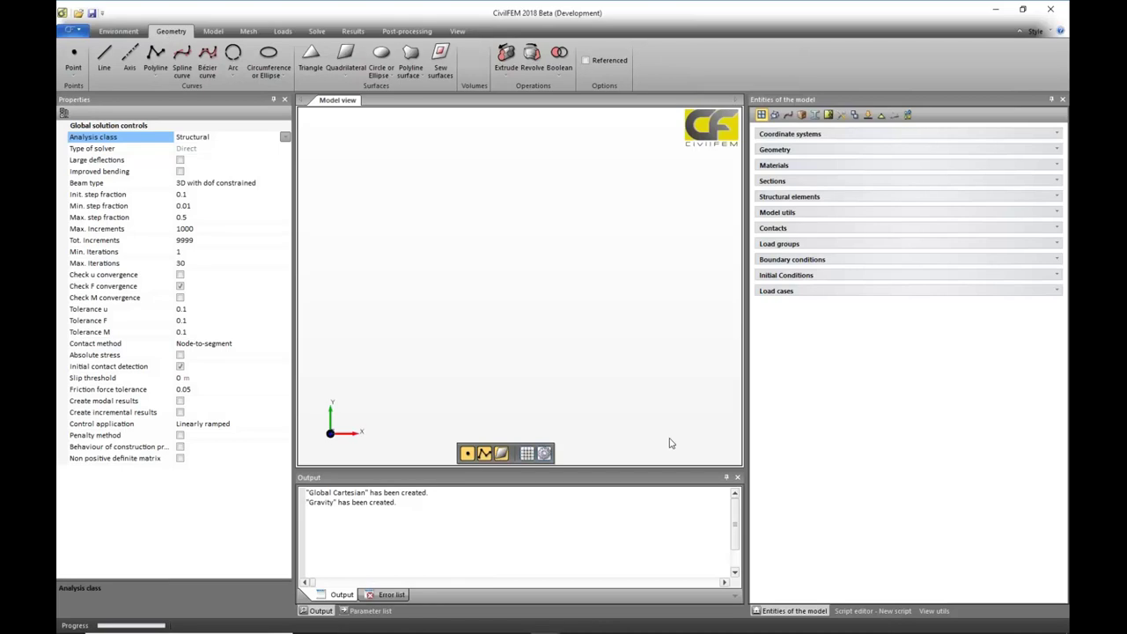
{"action": "left_click", "coordinate": [213, 31]}
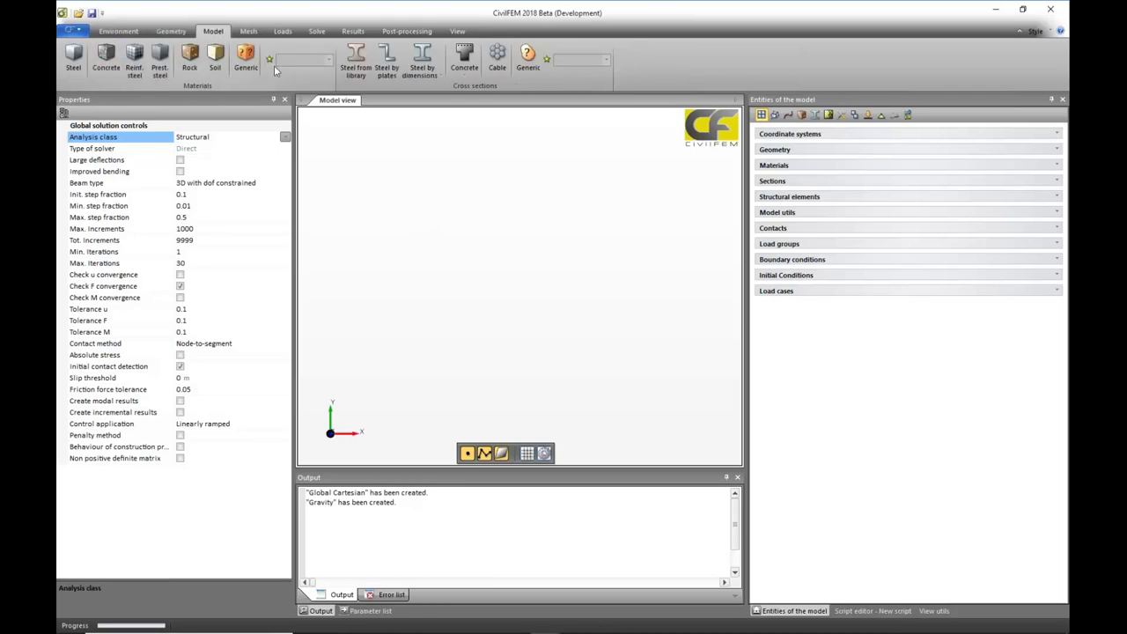
Open the Dam2d model from the 1_Toe_Drain_Vs_NoDrain folder of 1_Earth_embankment_dam without saving the active model.
{"action": "left_click", "coordinate": [71, 30]}
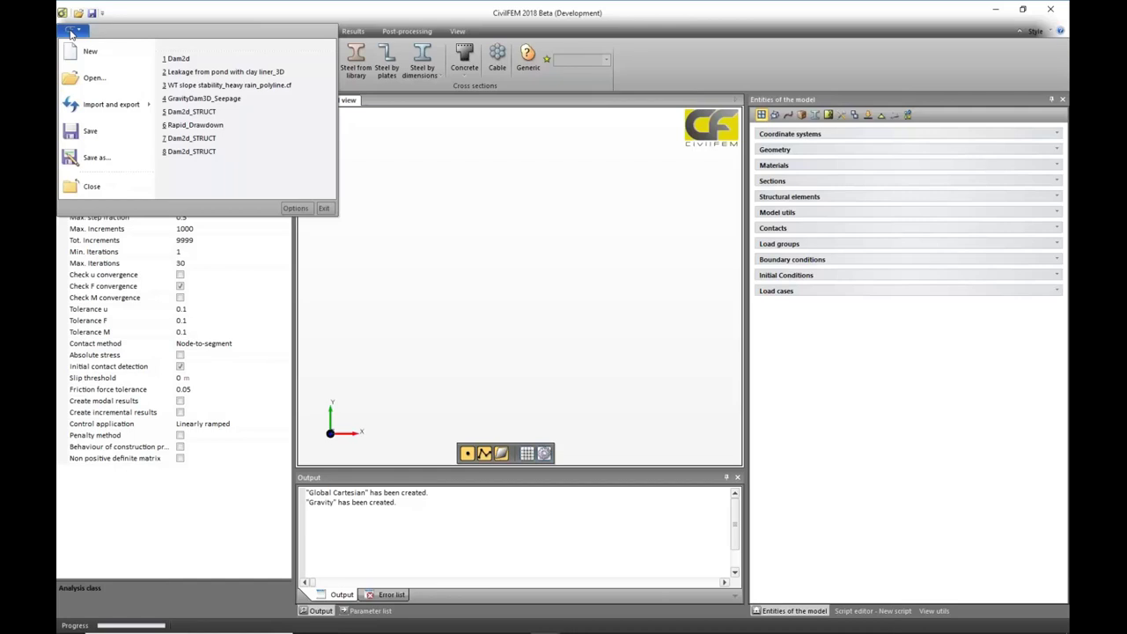
{"action": "left_click", "coordinate": [103, 83]}
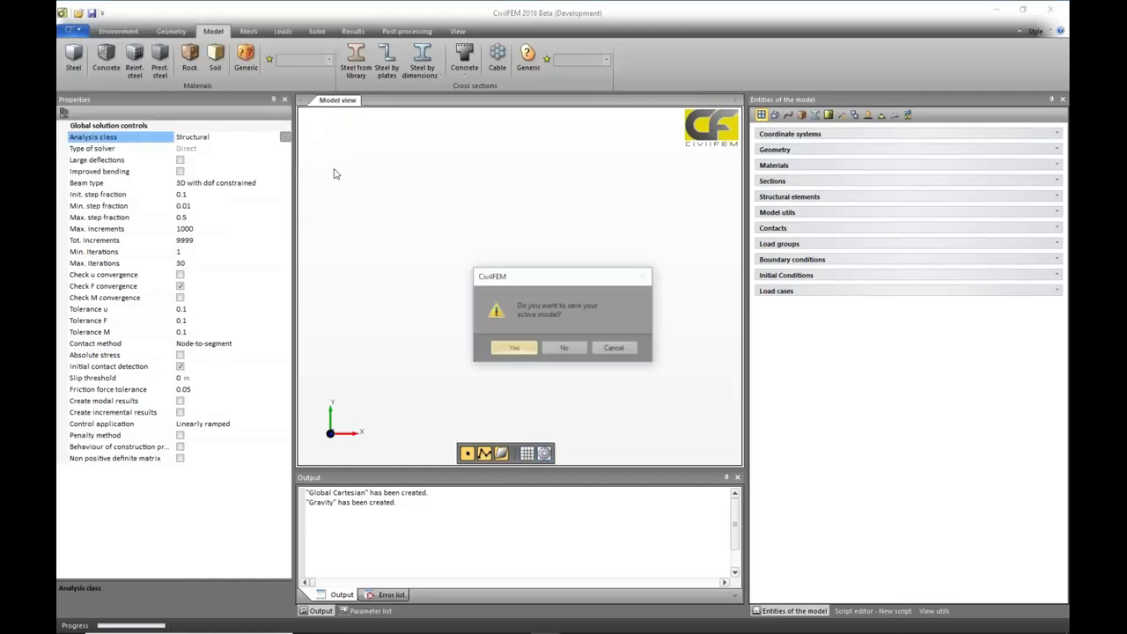
{"action": "left_click", "coordinate": [566, 349]}
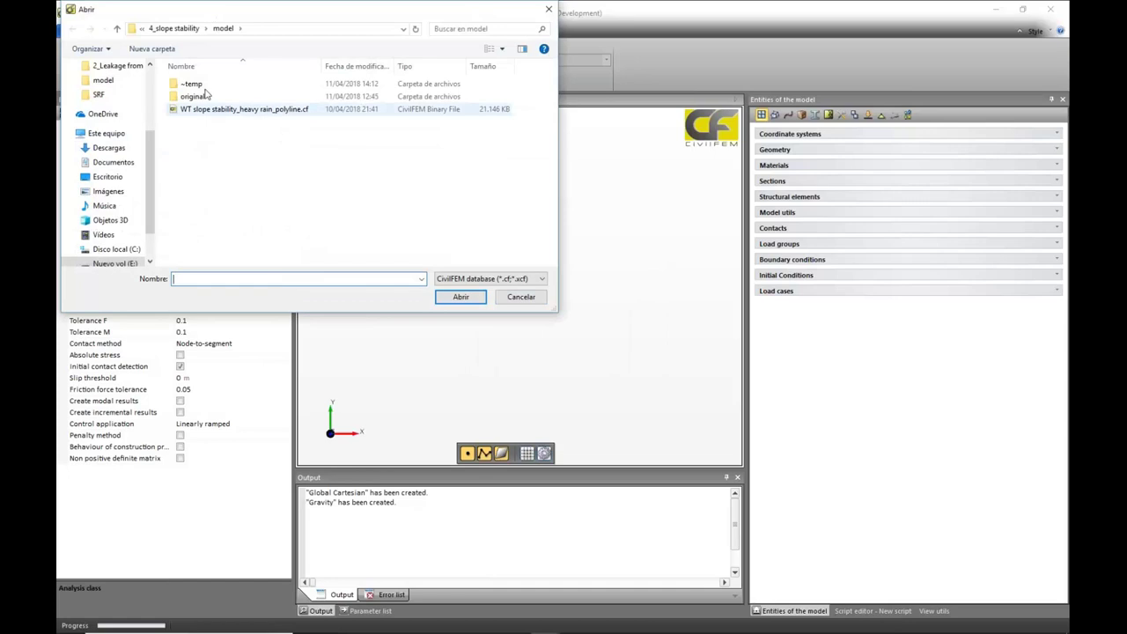
{"action": "left_click", "coordinate": [173, 28]}
{"action": "left_click", "coordinate": [253, 29]}
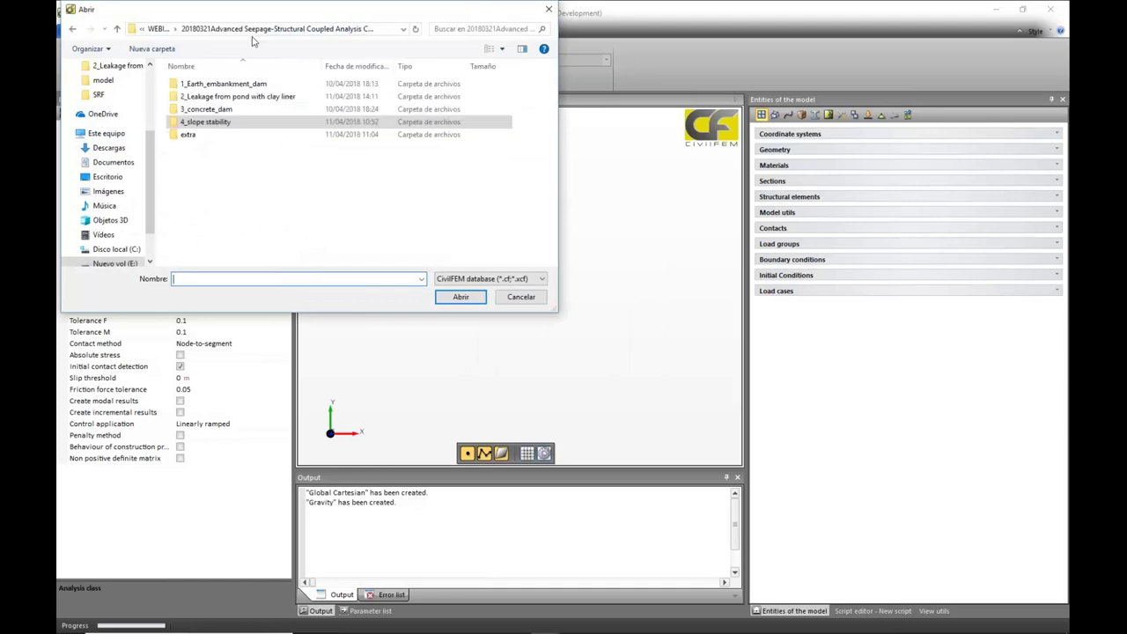
{"action": "double_click", "coordinate": [222, 84]}
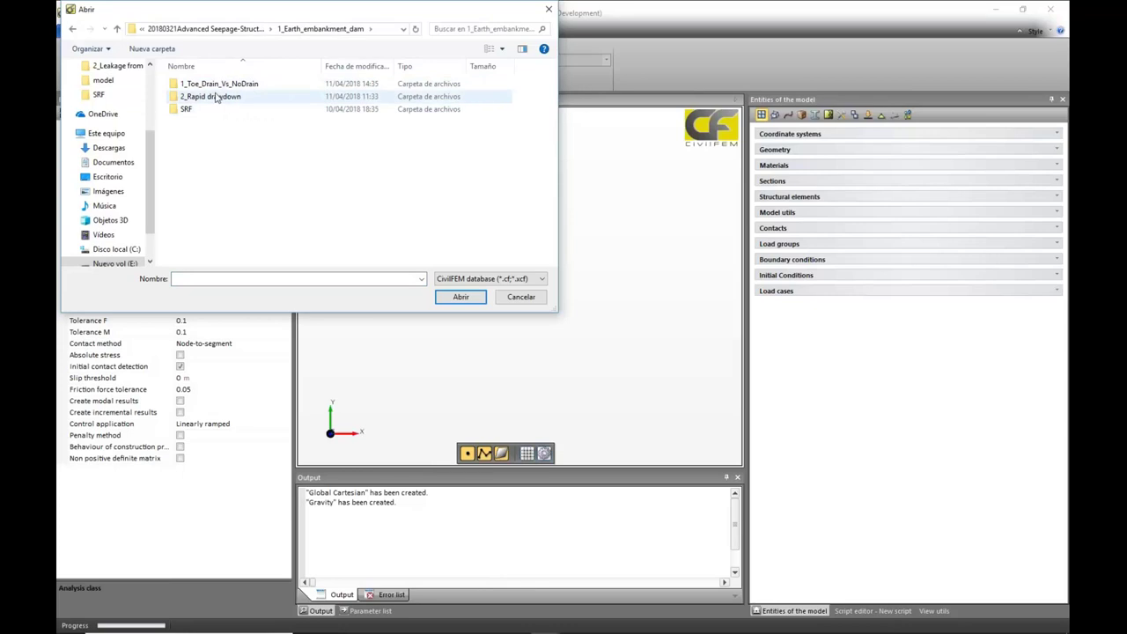
{"action": "double_click", "coordinate": [218, 85]}
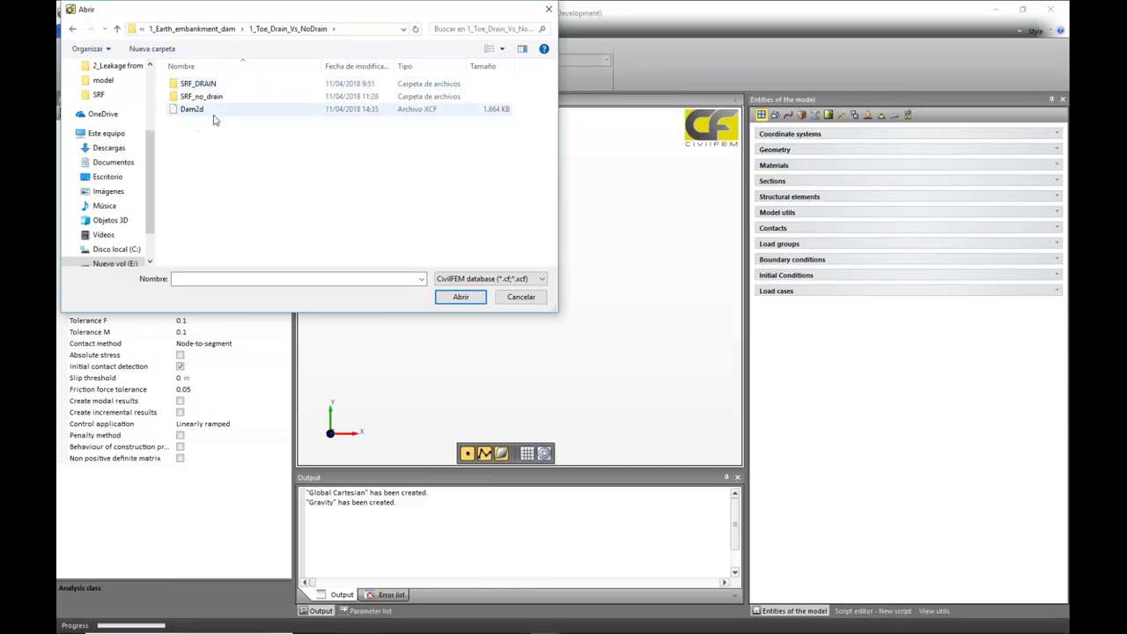
{"action": "left_click", "coordinate": [205, 112]}
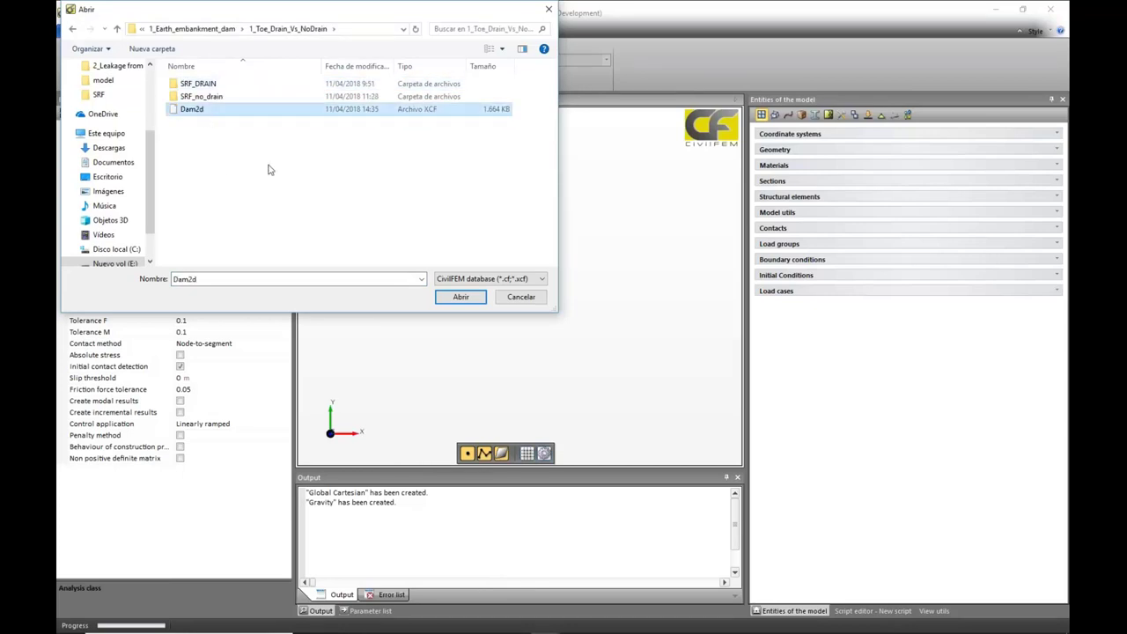
{"action": "left_click", "coordinate": [458, 297]}
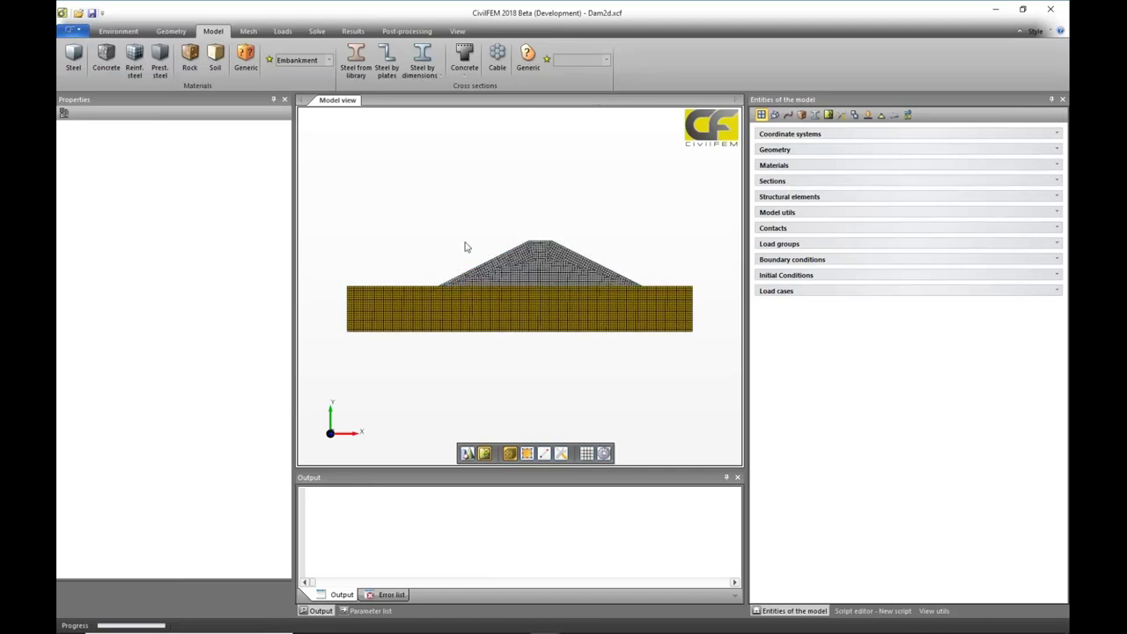
Show the Embankment material's porous properties and try the orthotropic Ks option, leaving it switched off.
{"action": "left_click", "coordinate": [774, 166]}
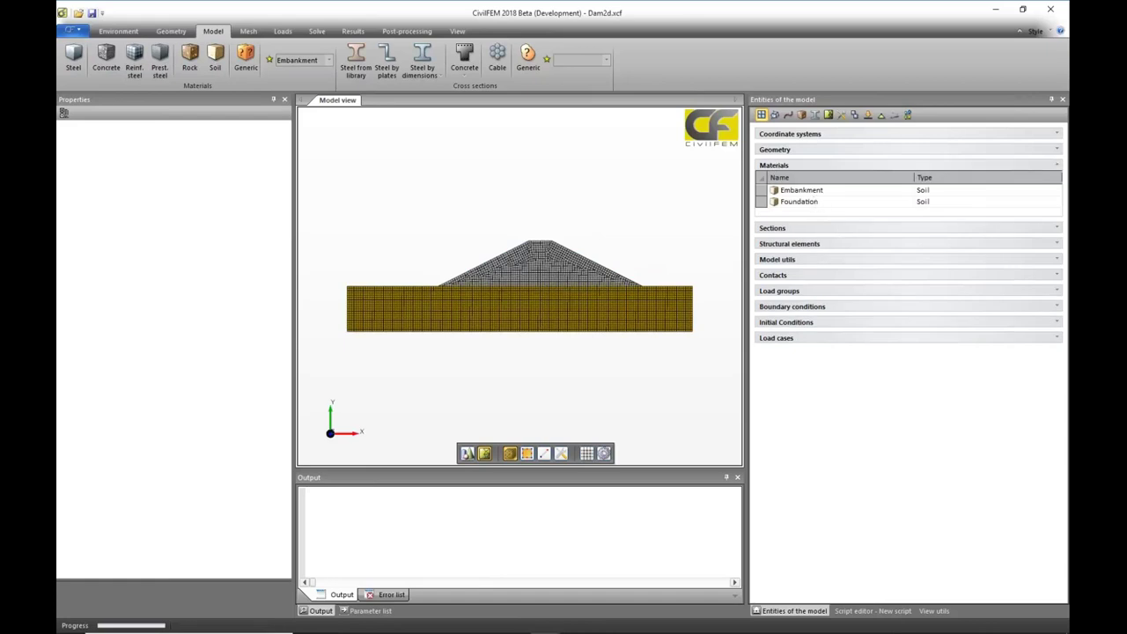
{"action": "left_click", "coordinate": [803, 194]}
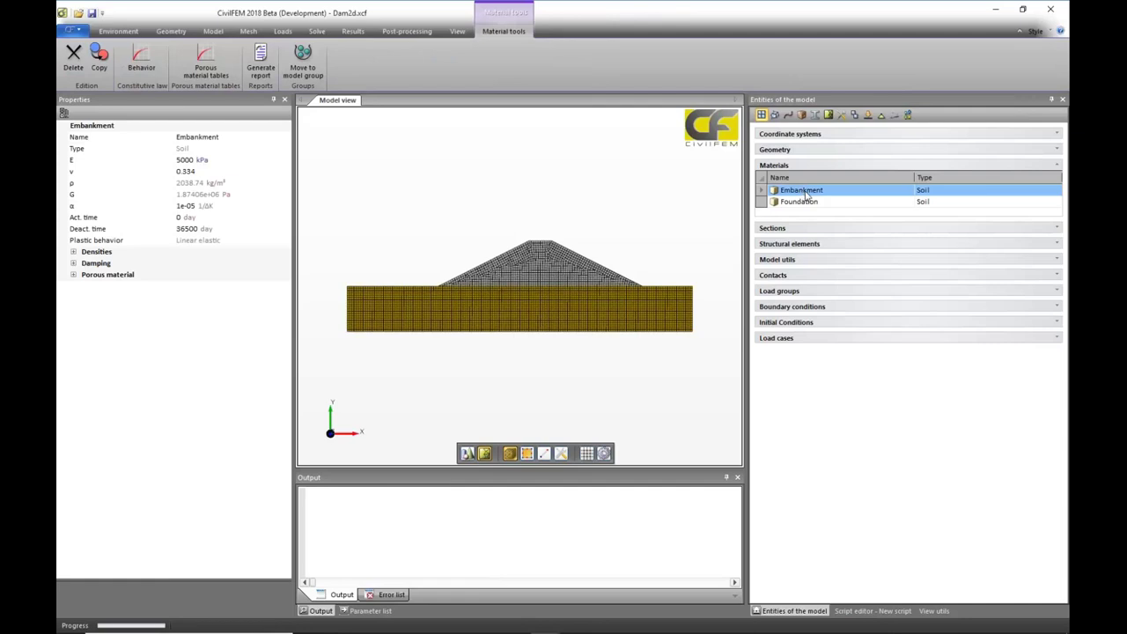
{"action": "left_click", "coordinate": [74, 275]}
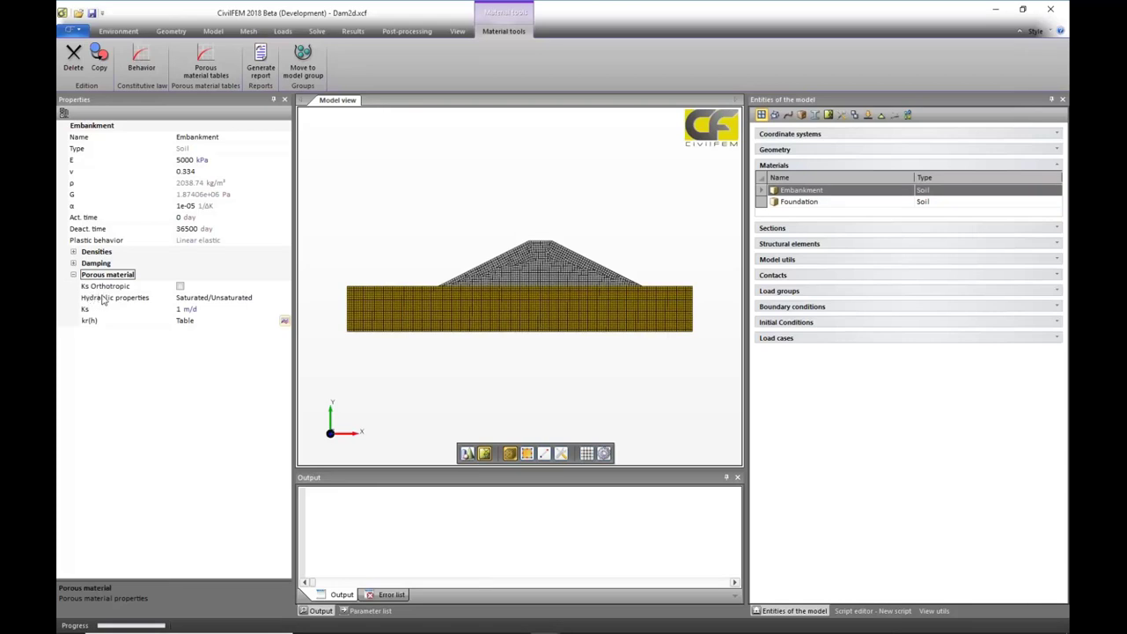
{"action": "left_click", "coordinate": [181, 286]}
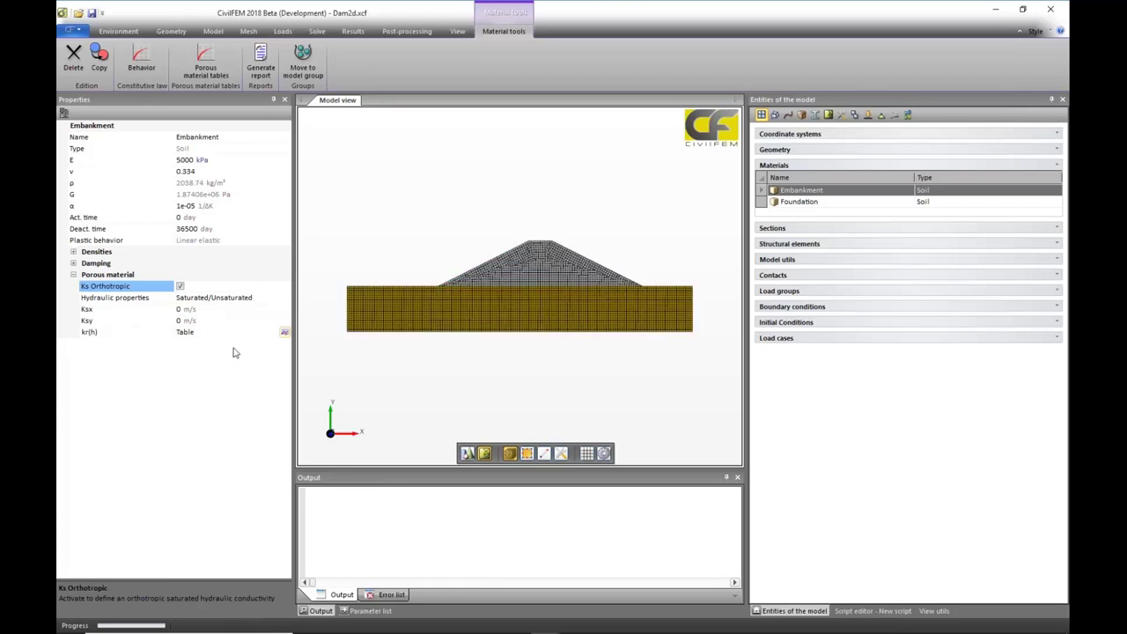
{"action": "left_click", "coordinate": [180, 287]}
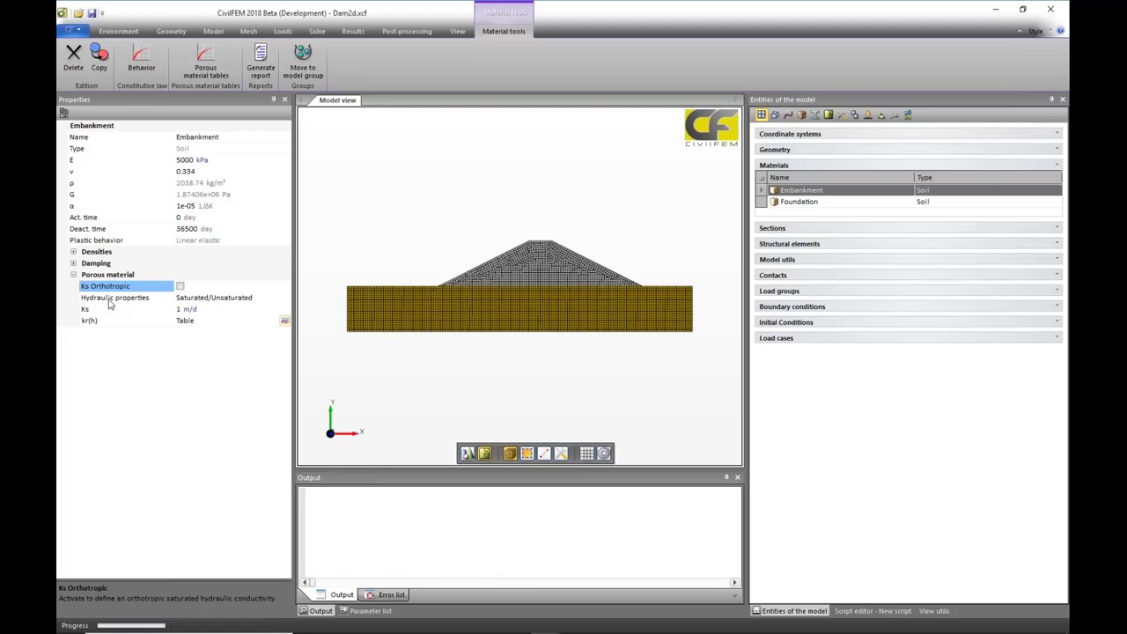
Review the Embankment's hydraulic property choices, keeping Saturated/Unsaturated, and inspect its Ks and kr(h) properties.
{"action": "left_click", "coordinate": [248, 298]}
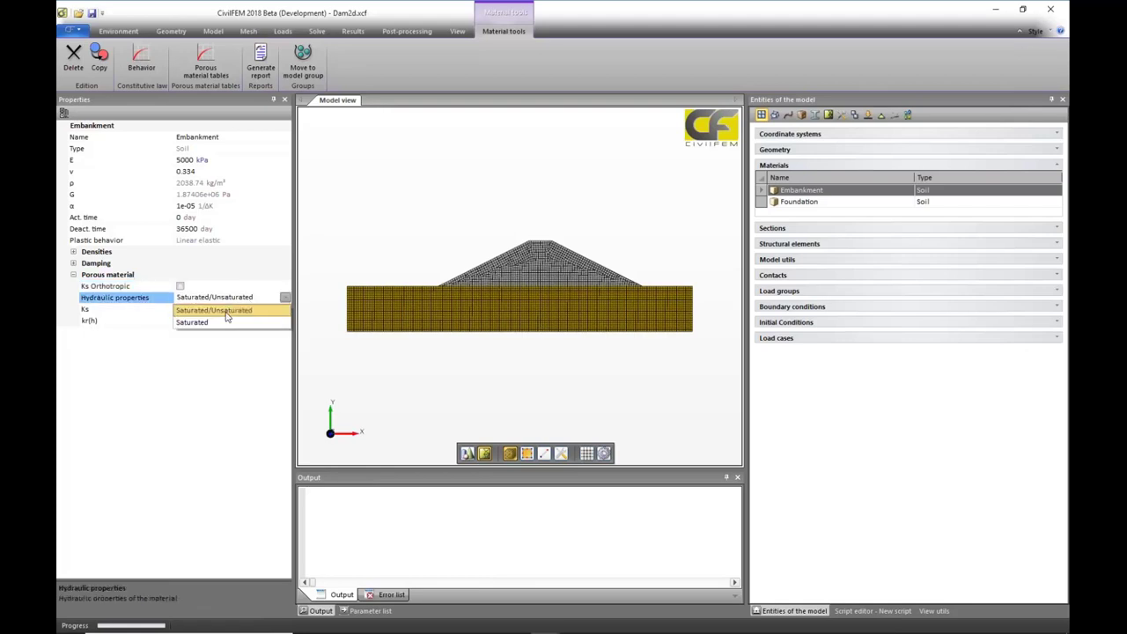
{"action": "left_click", "coordinate": [225, 312]}
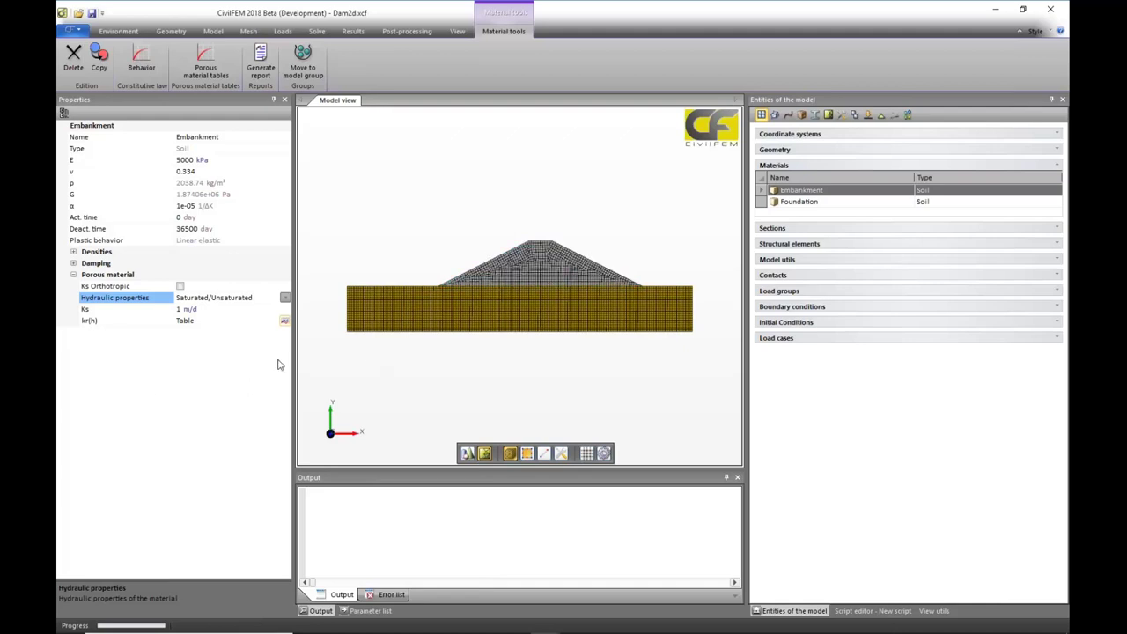
{"action": "left_click", "coordinate": [88, 310]}
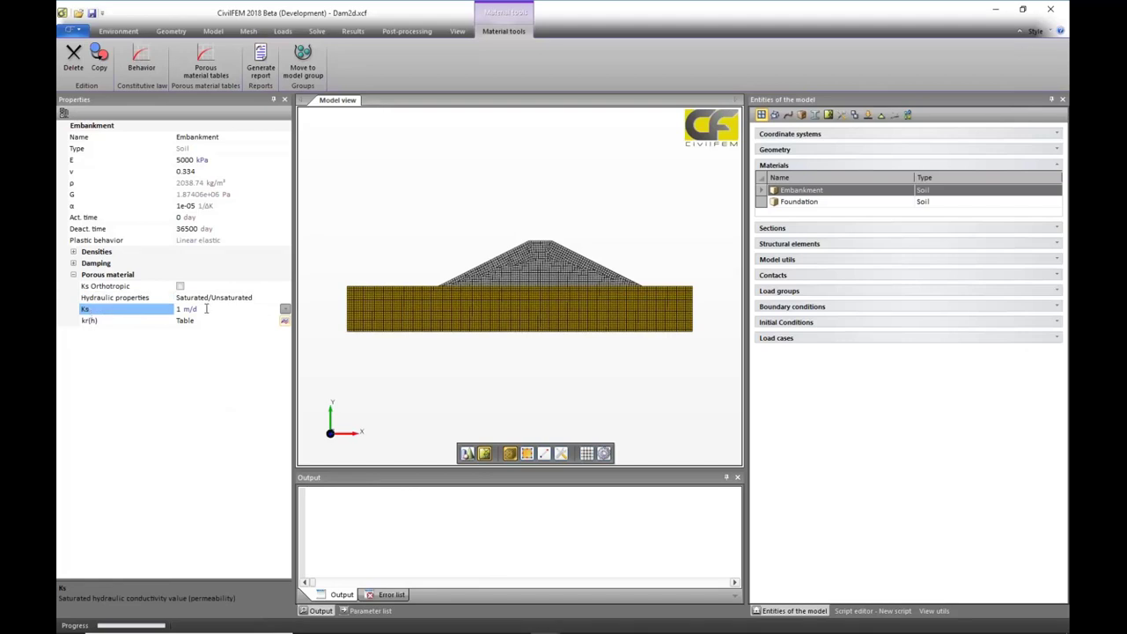
{"action": "left_click", "coordinate": [90, 321]}
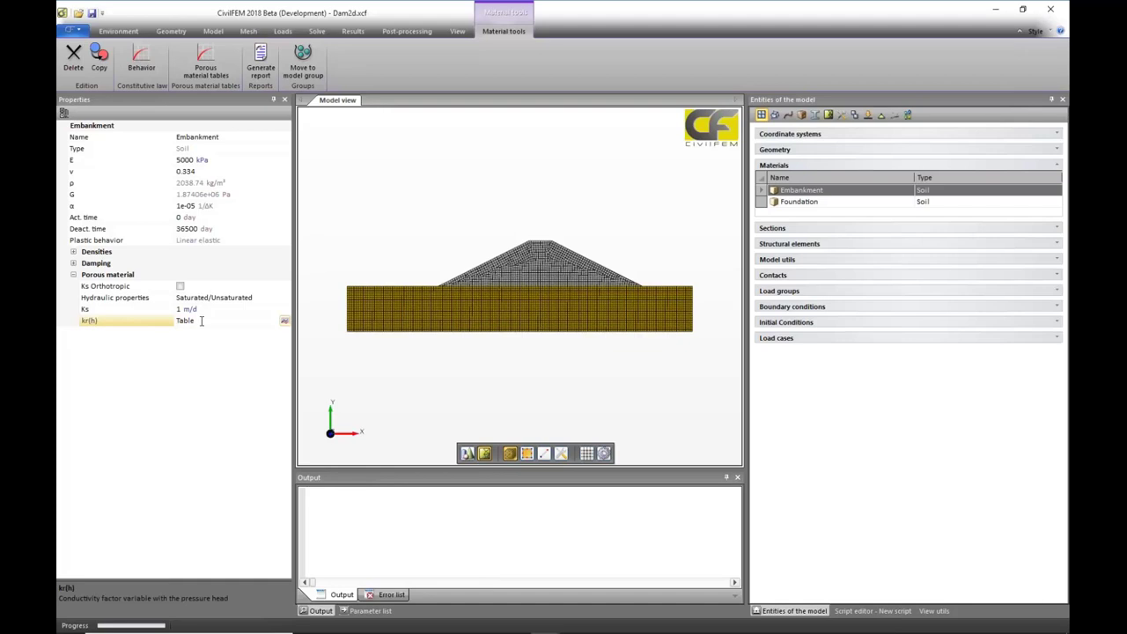
Examine the Embankment's kr(h) conductivity factor table as a grid and as a chart, and close it discarding changes.
{"action": "left_click", "coordinate": [285, 324]}
{"action": "double_click", "coordinate": [574, 195]}
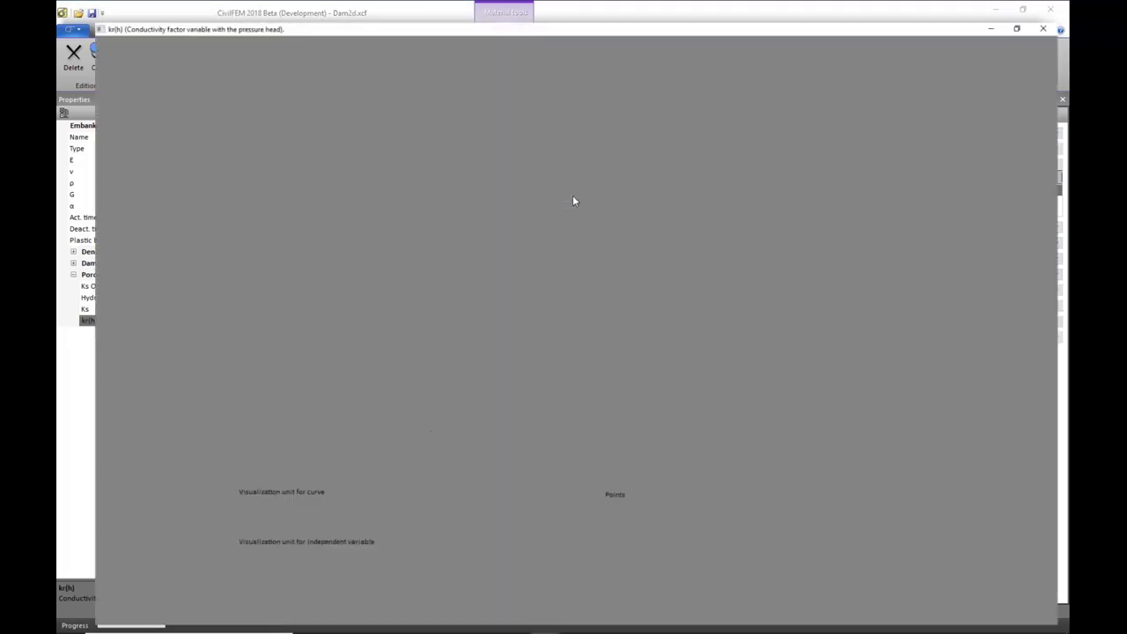
{"action": "double_click", "coordinate": [574, 30]}
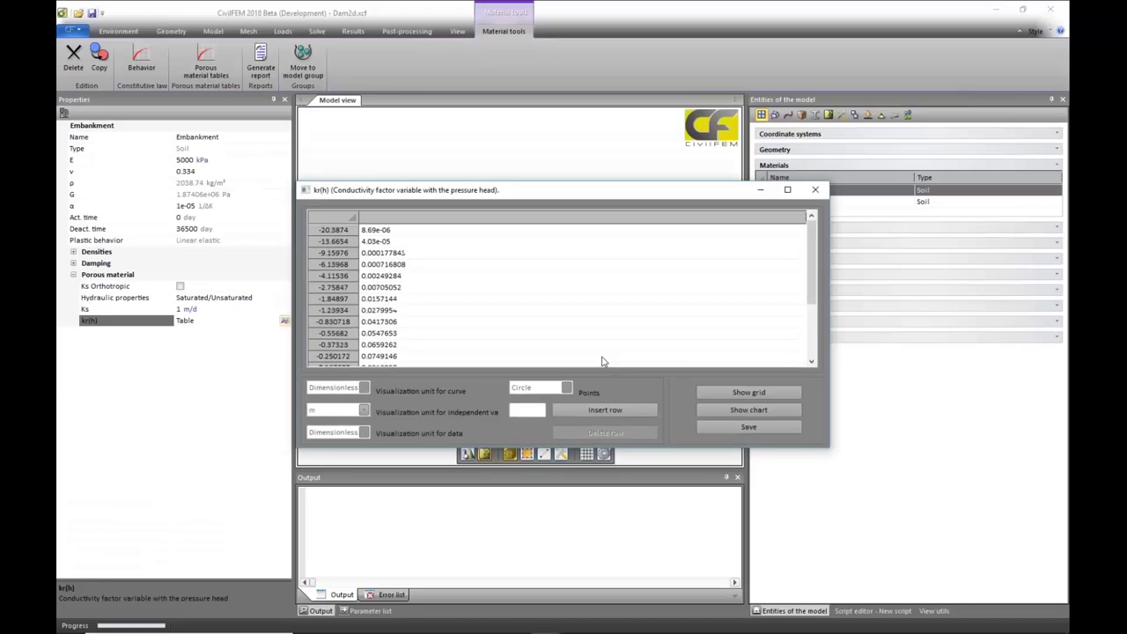
{"action": "scroll", "coordinate": [581, 289], "scroll_direction": "down", "scroll_amount": 4}
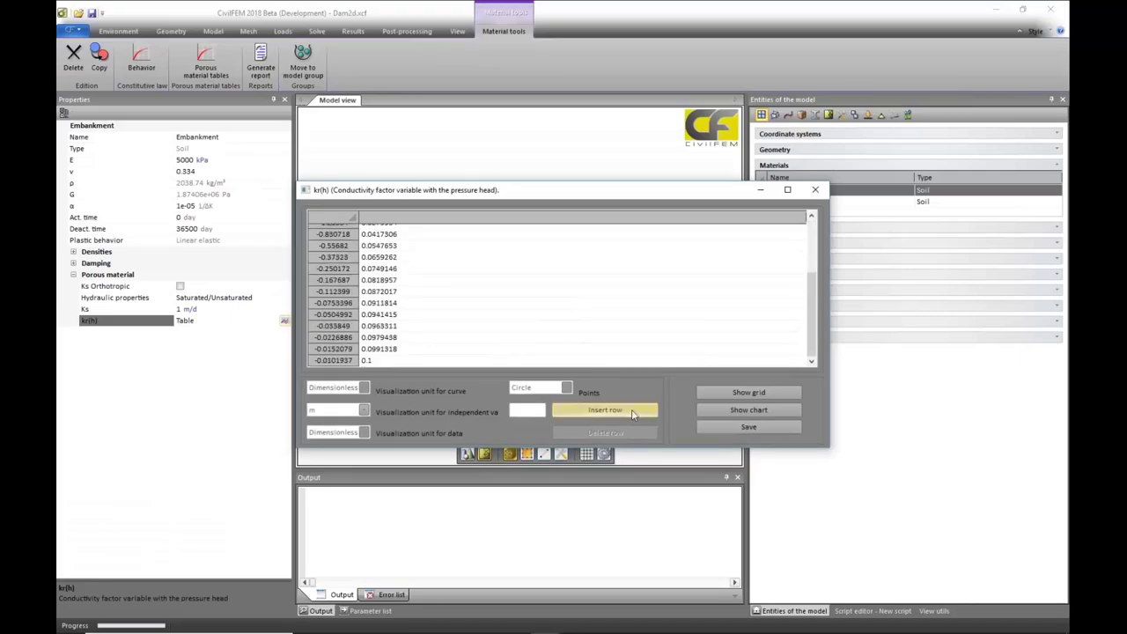
{"action": "left_click", "coordinate": [757, 411]}
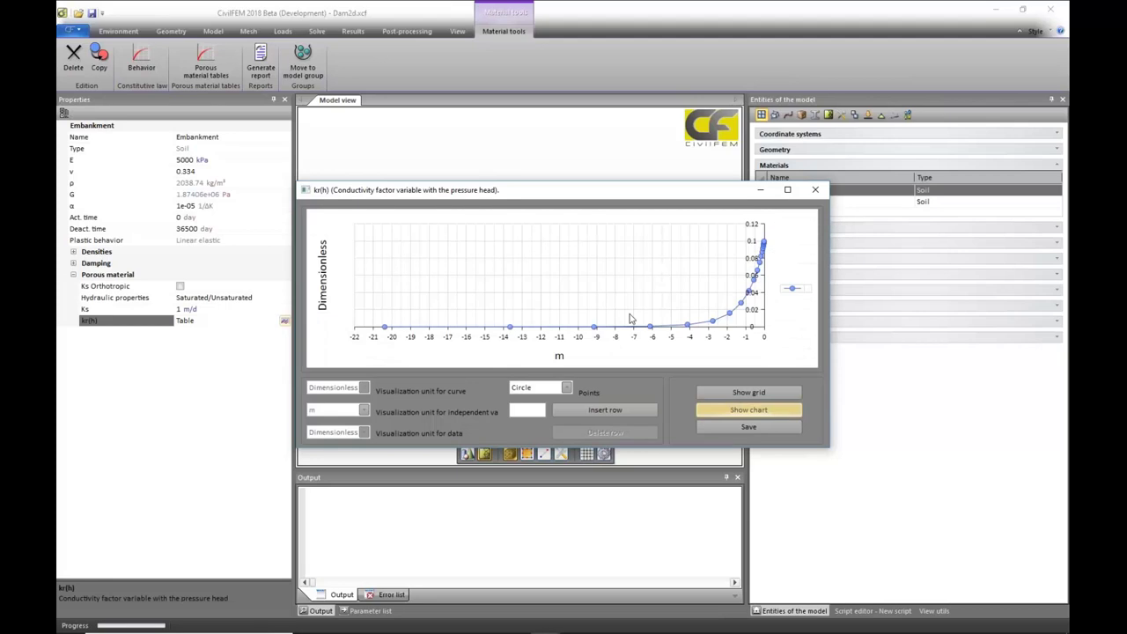
{"action": "mouse_move", "coordinate": [509, 329]}
{"action": "left_click", "coordinate": [815, 190]}
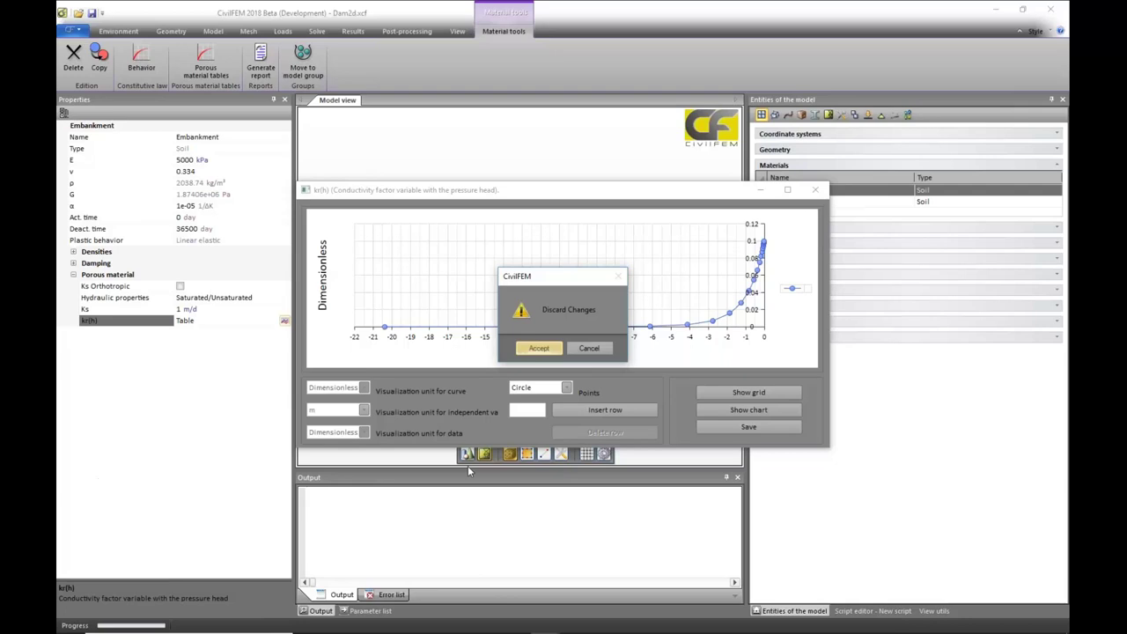
{"action": "left_click", "coordinate": [541, 349]}
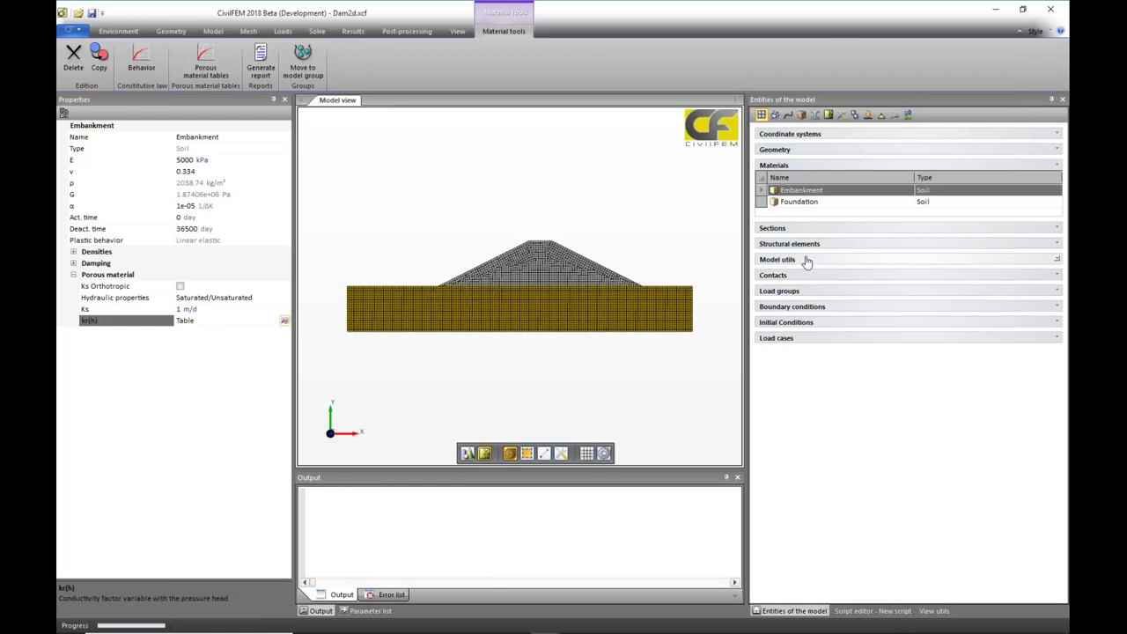
{"action": "left_click", "coordinate": [626, 323]}
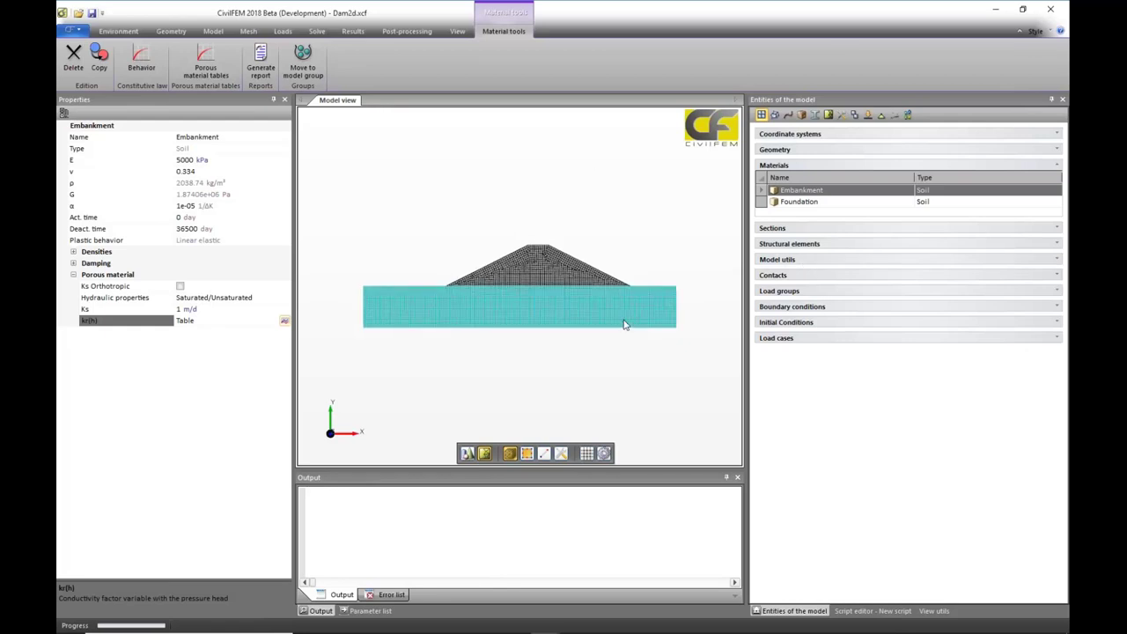
{"action": "left_click", "coordinate": [384, 388]}
{"action": "left_click", "coordinate": [528, 260]}
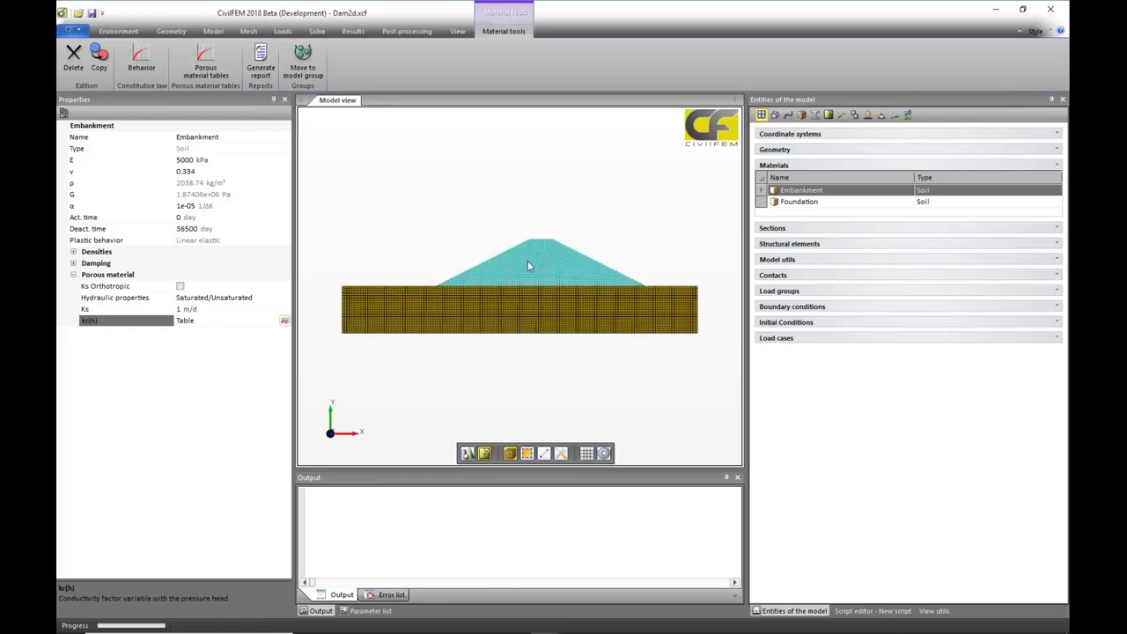
{"action": "left_click", "coordinate": [402, 188]}
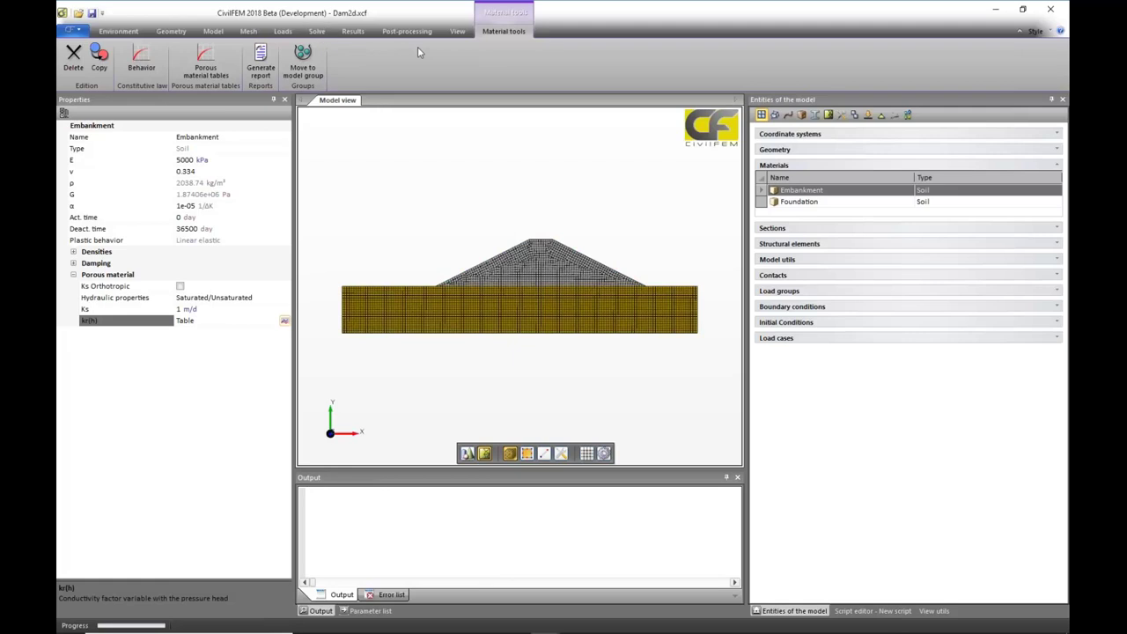
List the load cases and plot the No_Drain seepage load case on the dam, with its boundary conditions drawn on the mesh.
{"action": "left_click", "coordinate": [791, 342]}
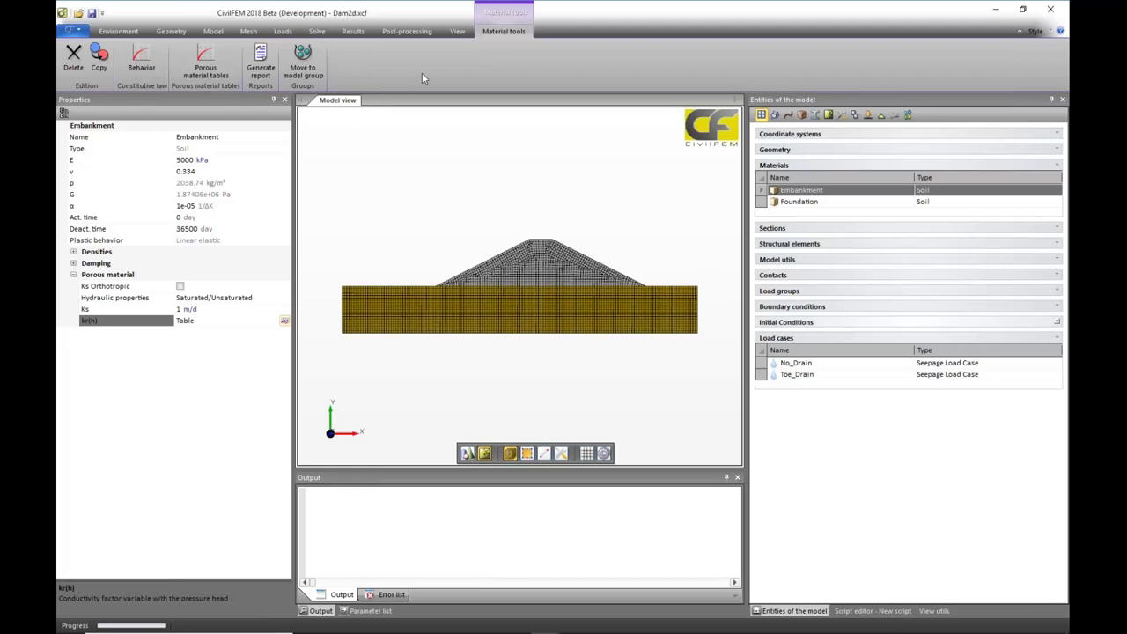
{"action": "left_click", "coordinate": [282, 31]}
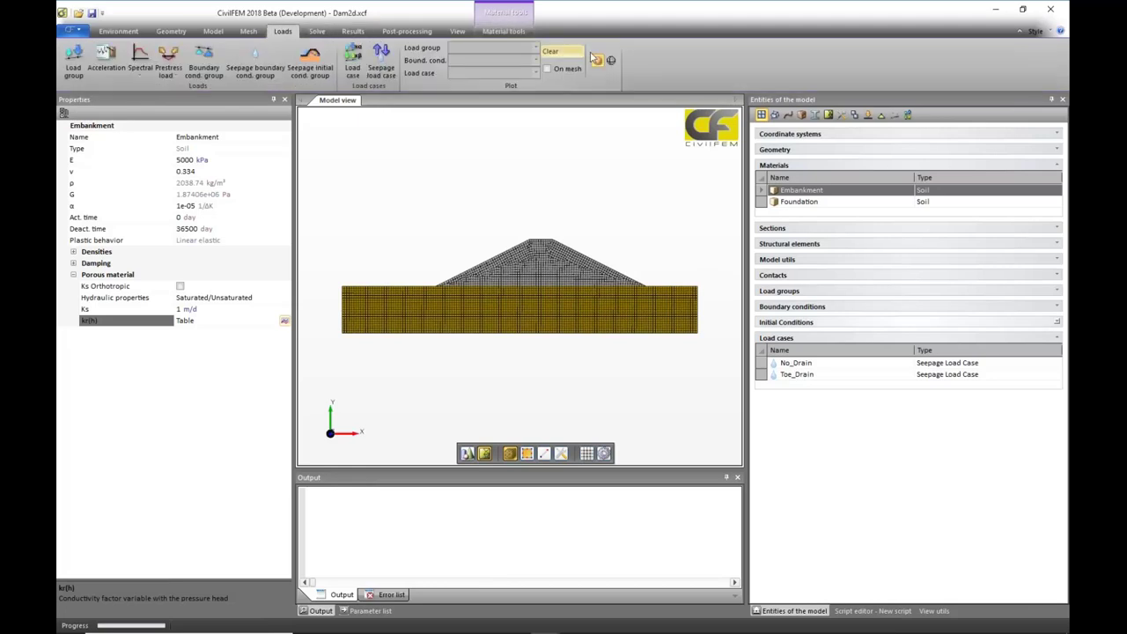
{"action": "left_click", "coordinate": [535, 72]}
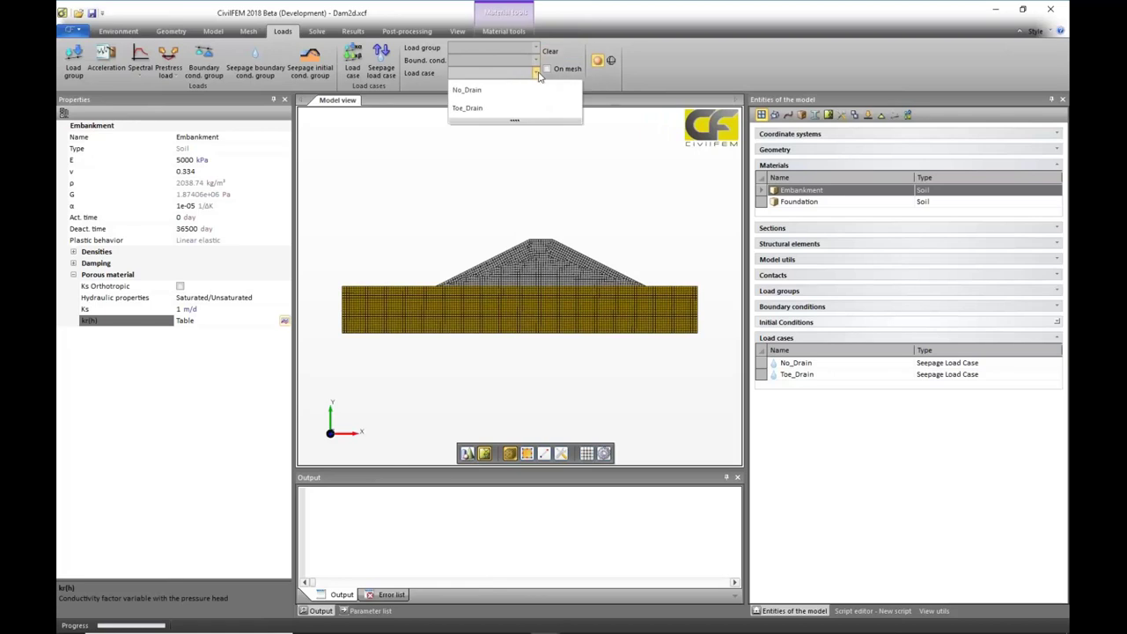
{"action": "left_click", "coordinate": [468, 90]}
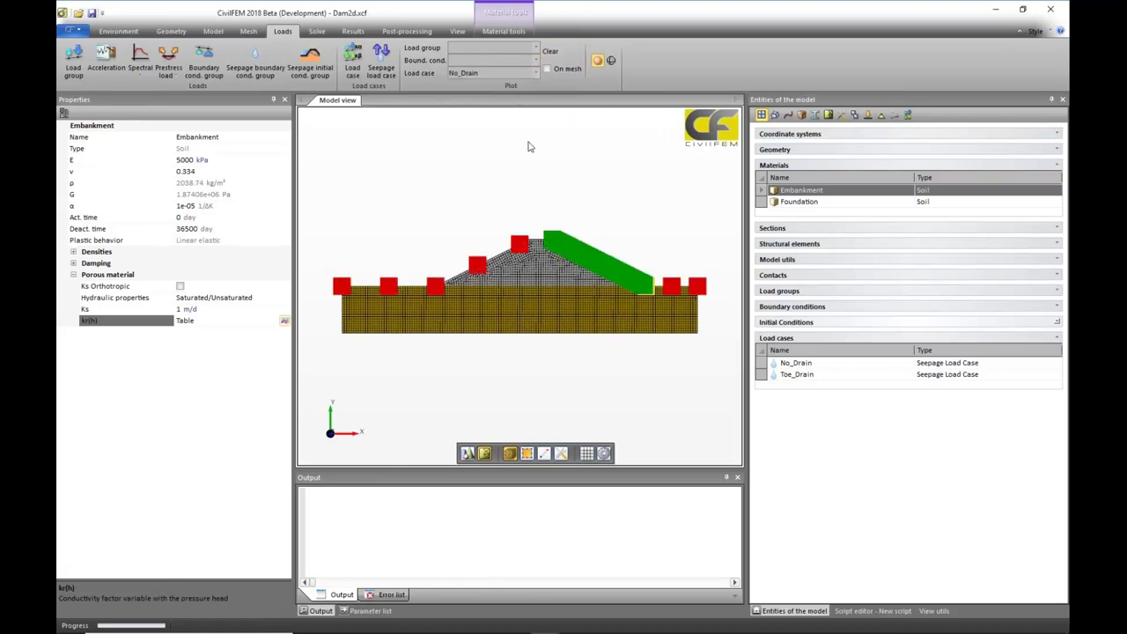
{"action": "left_click", "coordinate": [547, 67]}
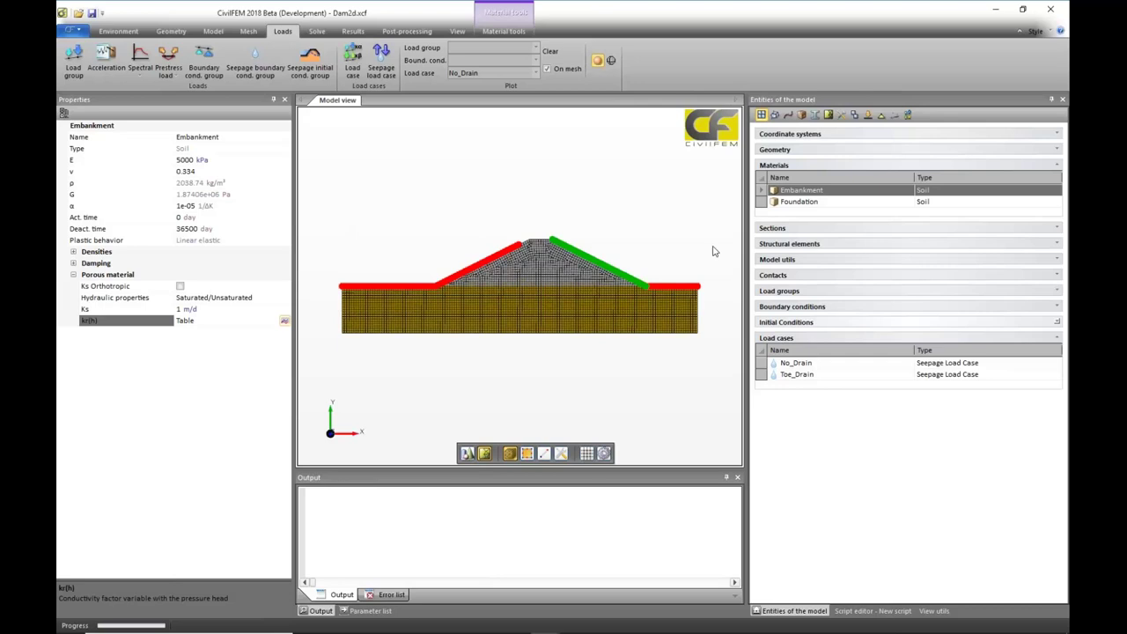
Inspect the conditions contained in the Total Head condition and Potential seepage face boundary condition groups.
{"action": "left_click", "coordinate": [811, 308]}
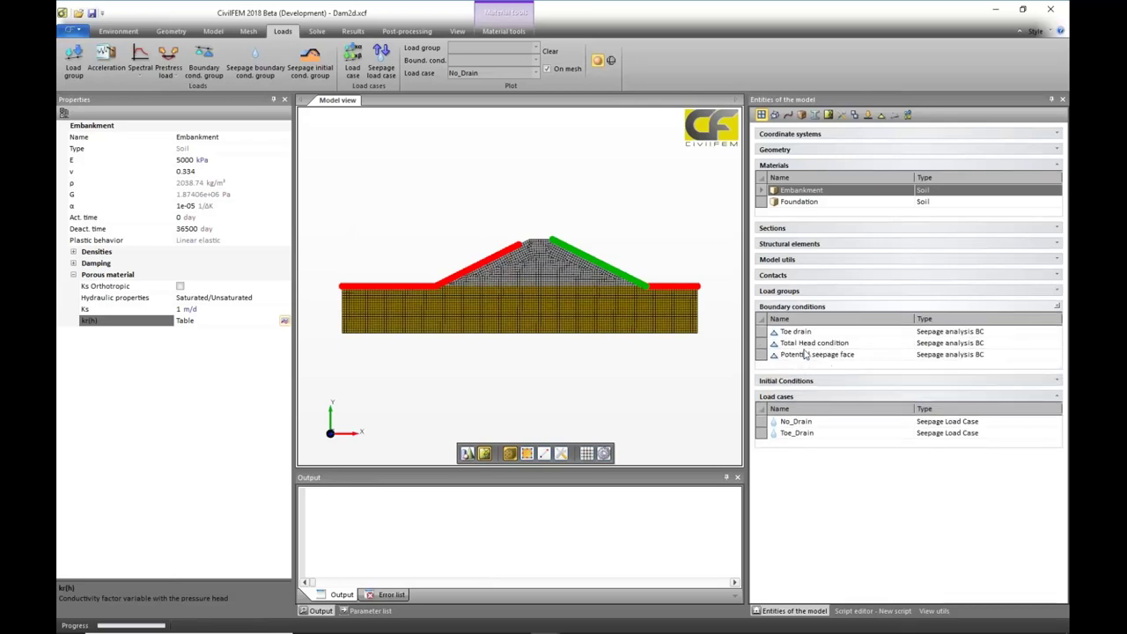
{"action": "left_click", "coordinate": [805, 344]}
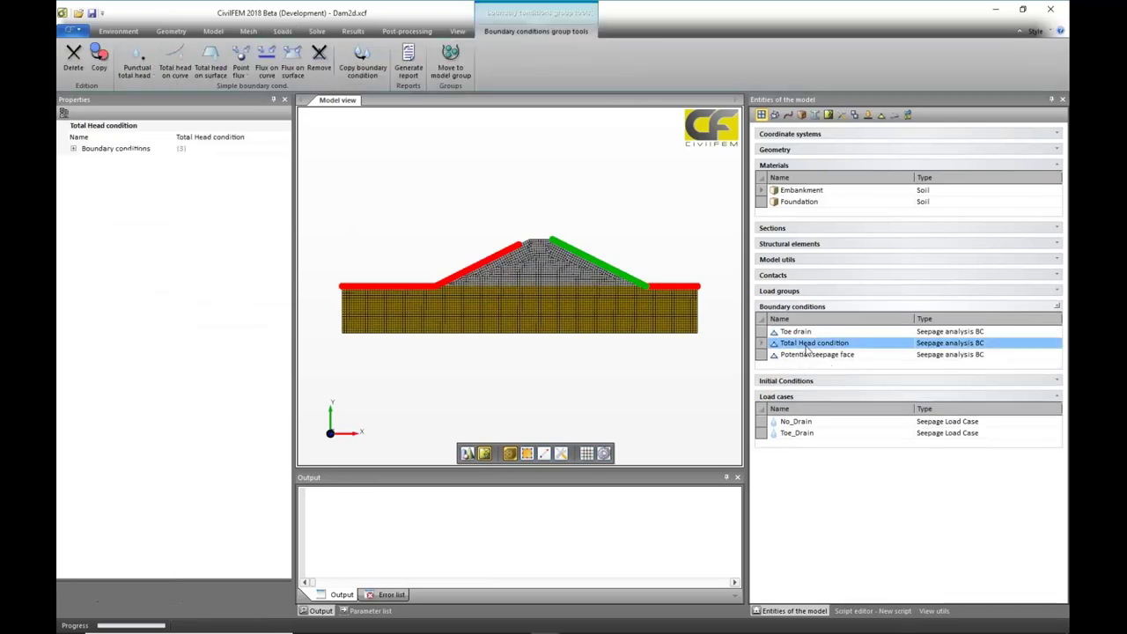
{"action": "left_click", "coordinate": [73, 150]}
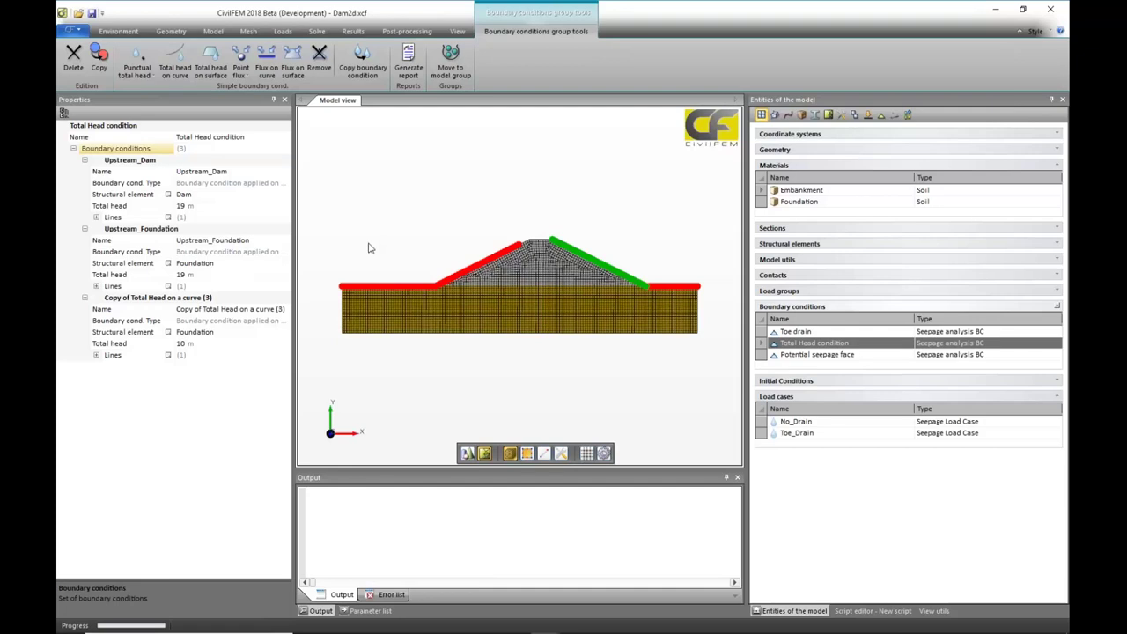
{"action": "left_click", "coordinate": [649, 299]}
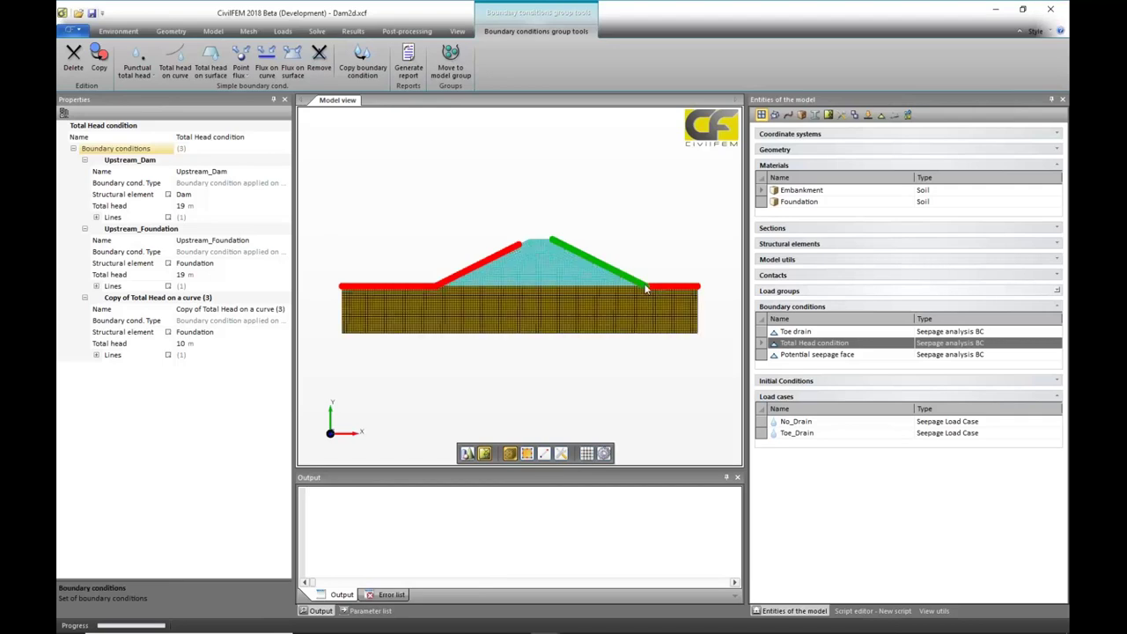
{"action": "left_click", "coordinate": [818, 355]}
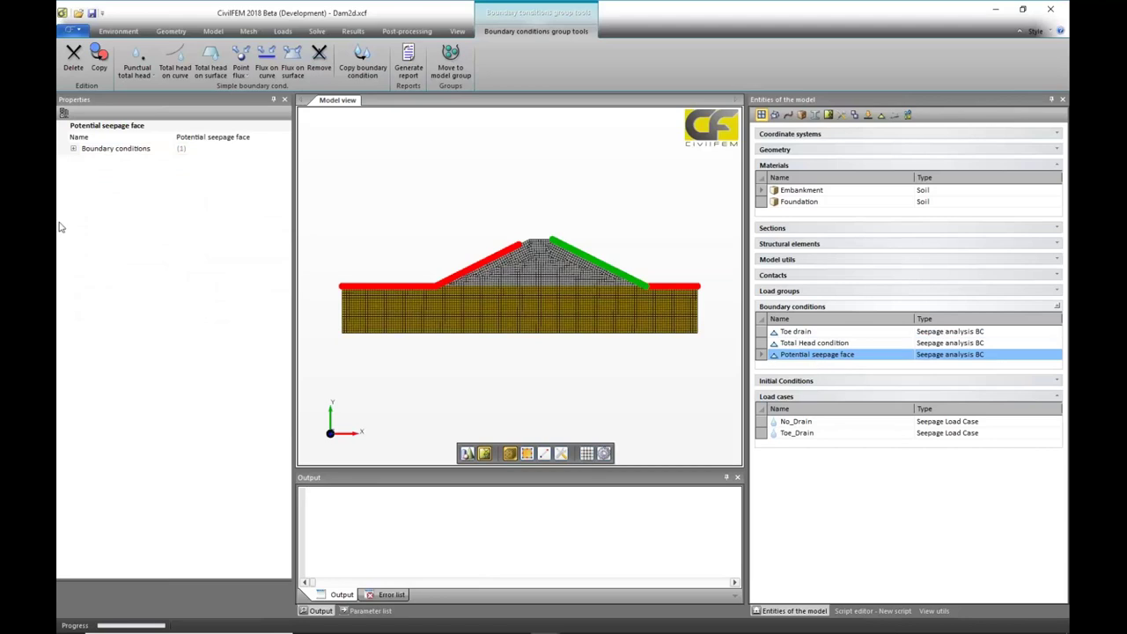
{"action": "left_click", "coordinate": [74, 149]}
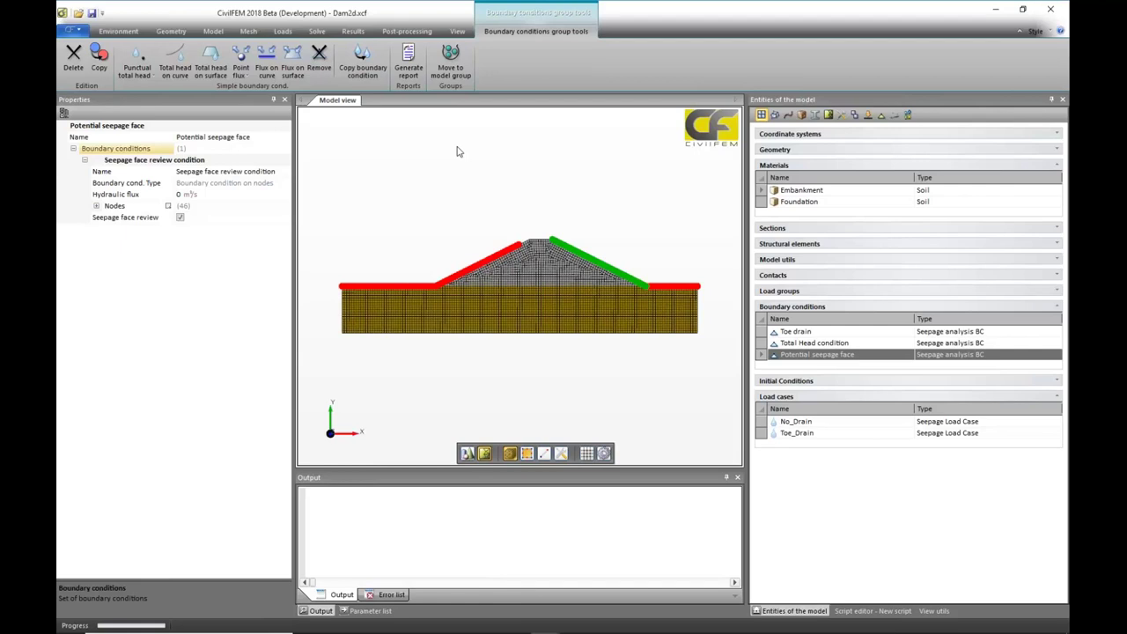
Plot the Toe_Drain load case on the mesh and examine its boundary conditions around the downstream toe.
{"action": "left_click", "coordinate": [283, 31]}
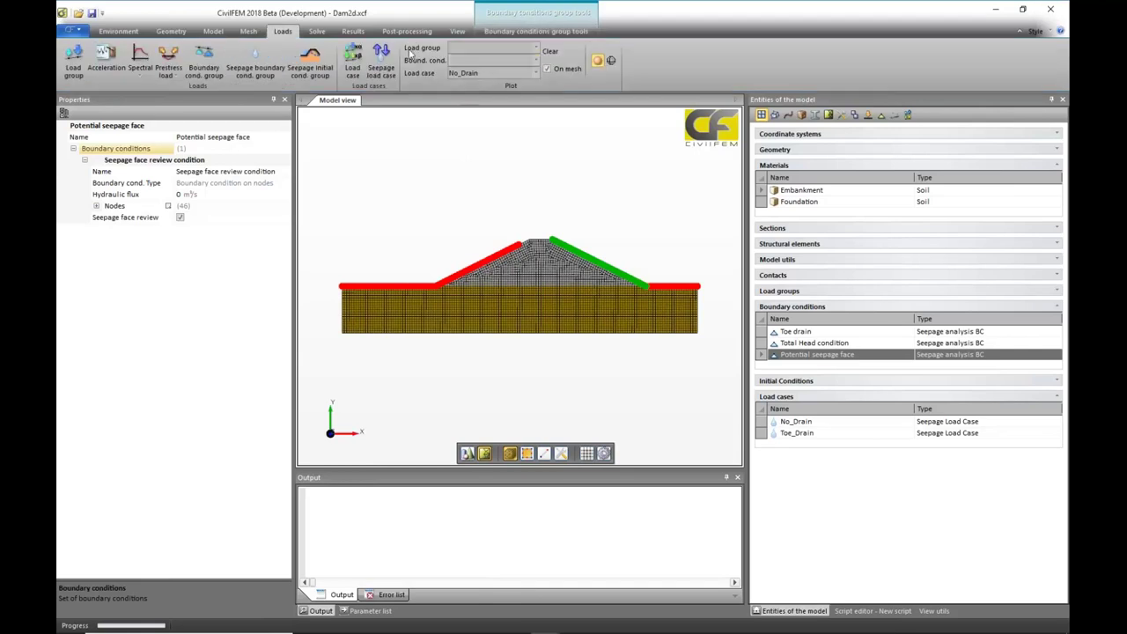
{"action": "left_click", "coordinate": [537, 74]}
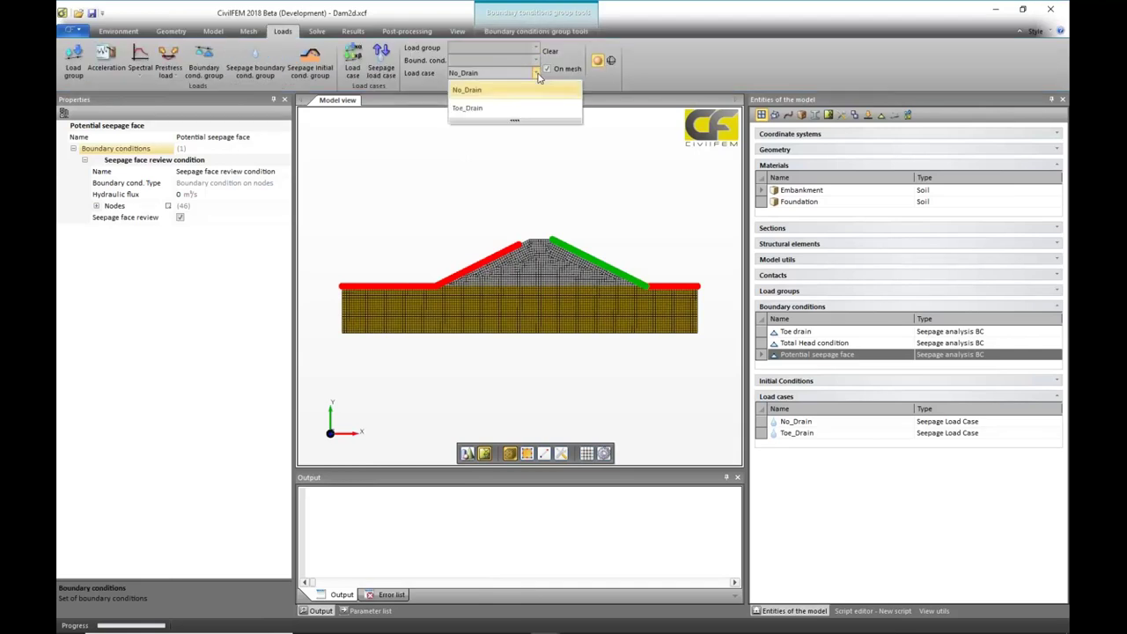
{"action": "left_click", "coordinate": [483, 107]}
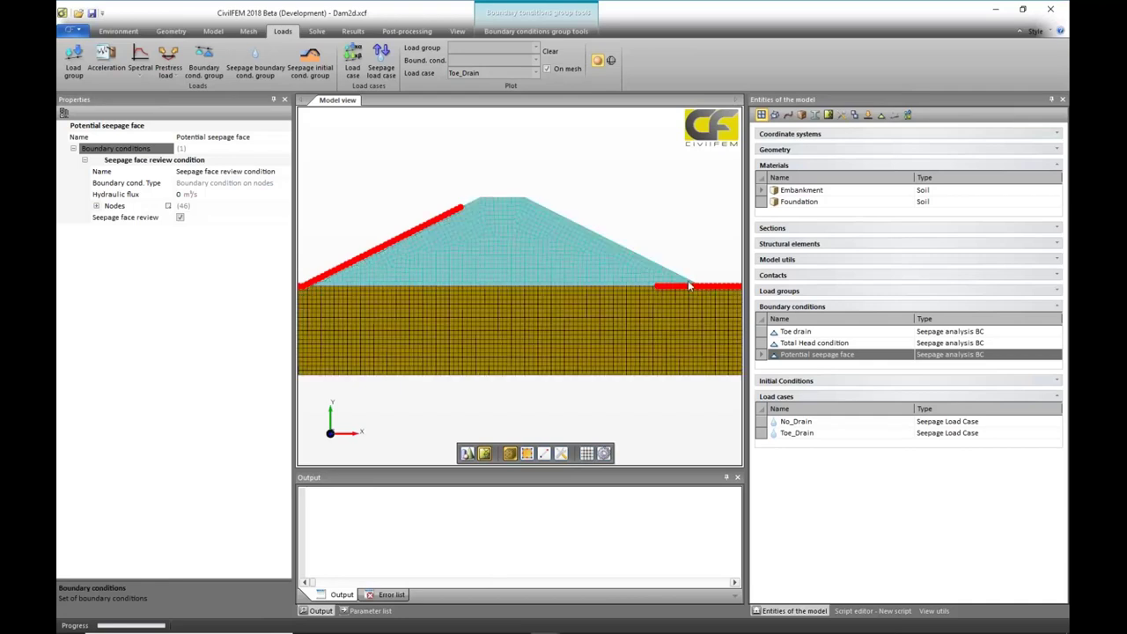
{"action": "scroll", "coordinate": [685, 251], "scroll_direction": "down", "scroll_amount": 3}
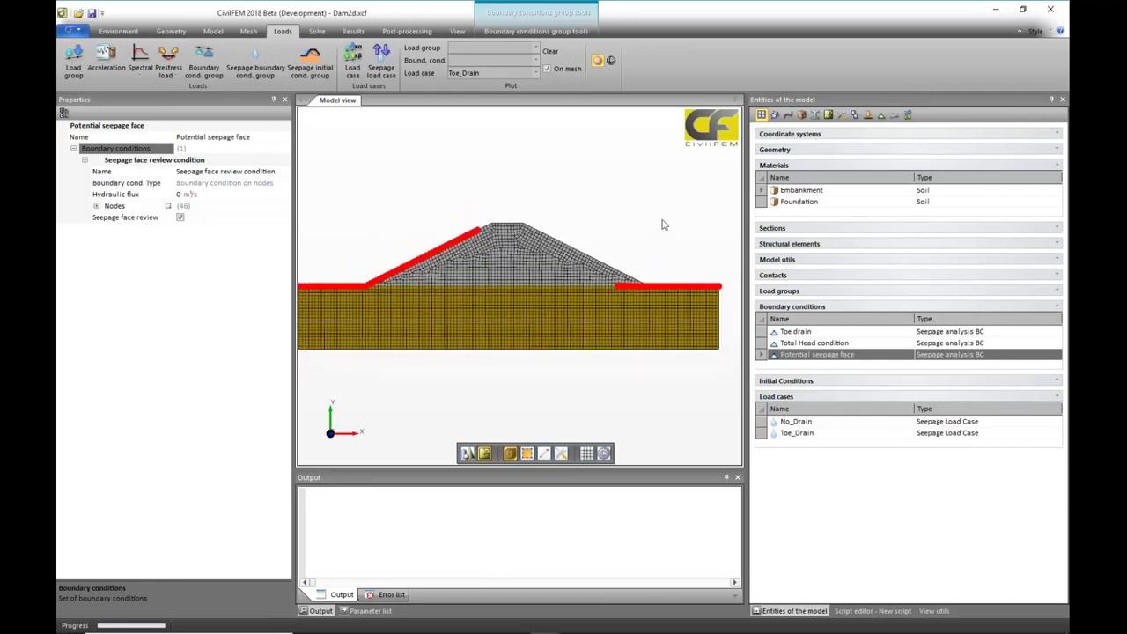
{"action": "scroll", "coordinate": [667, 223], "scroll_direction": "down", "scroll_amount": 2}
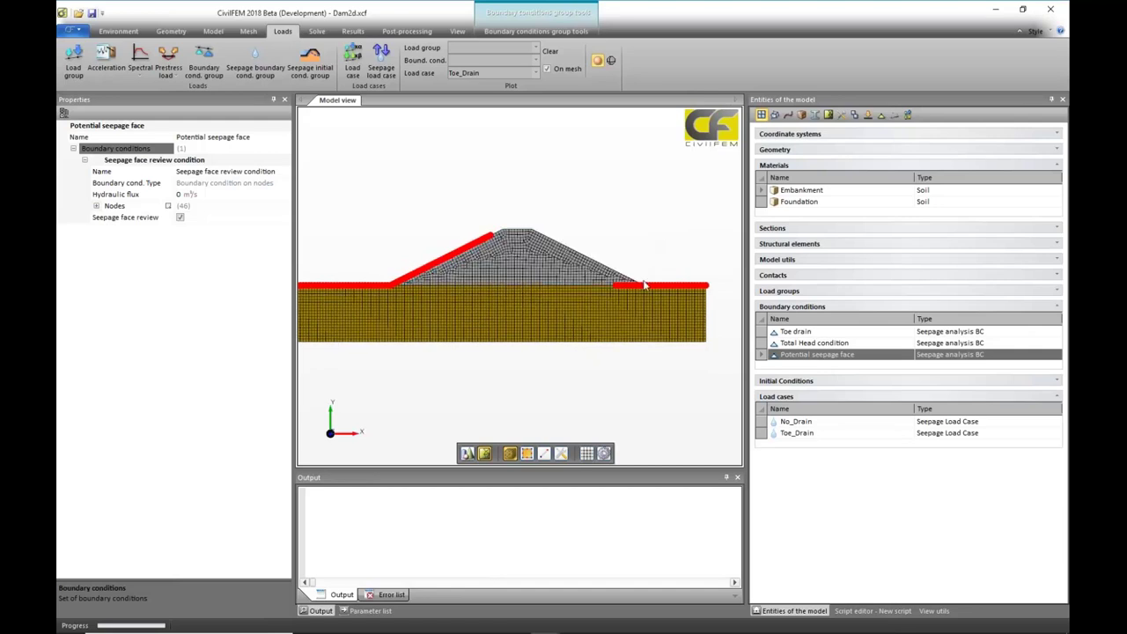
Enable solving for the No_Drain load case, check Toe_Drain's solve setting, and show the Start command of the solving process.
{"action": "left_click", "coordinate": [792, 424]}
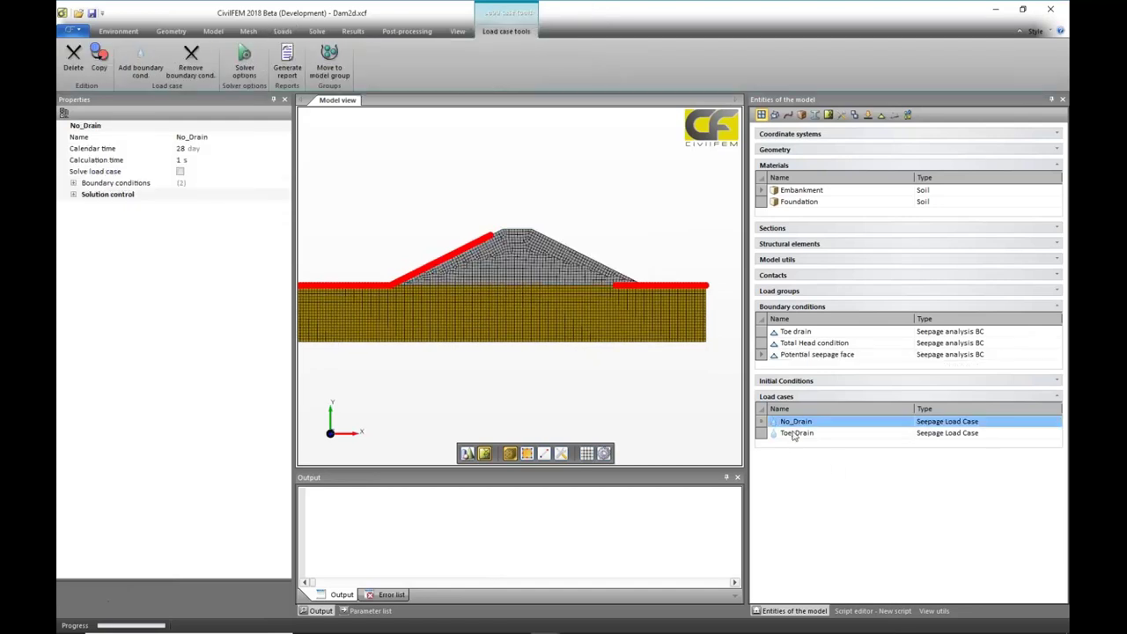
{"action": "left_click", "coordinate": [180, 171]}
{"action": "left_click", "coordinate": [797, 432]}
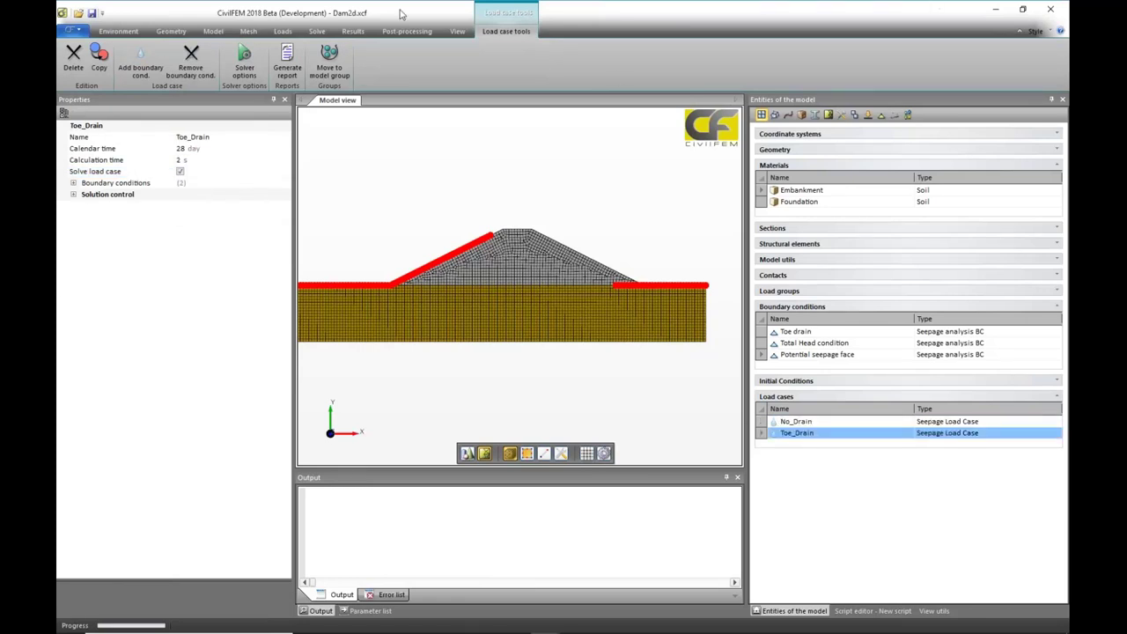
{"action": "left_click", "coordinate": [317, 32]}
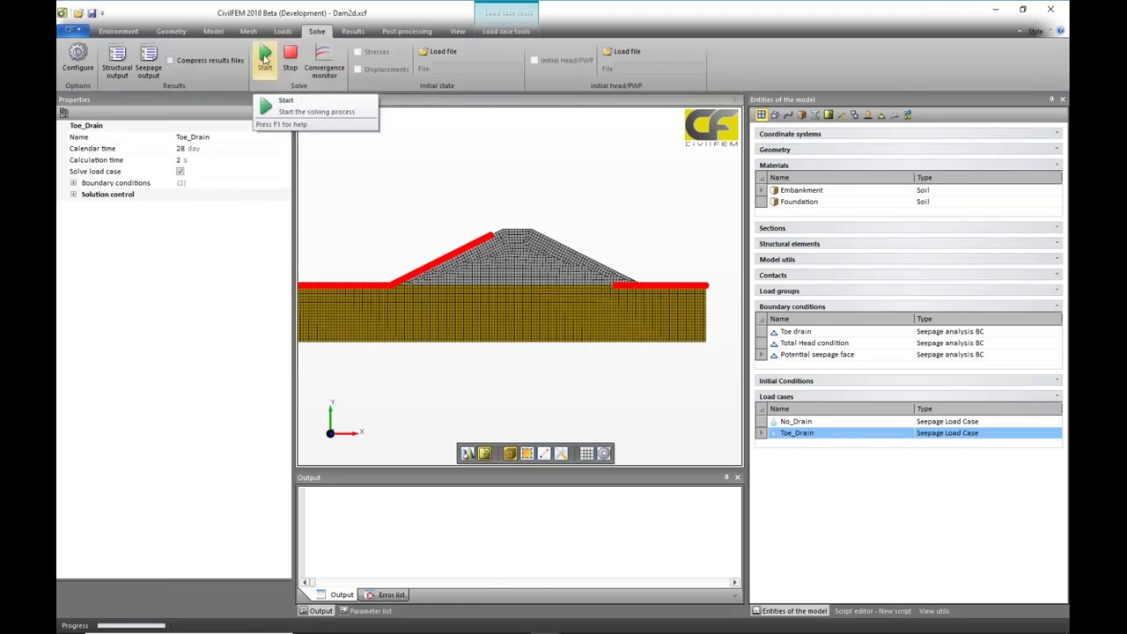
{"action": "left_click", "coordinate": [264, 57]}
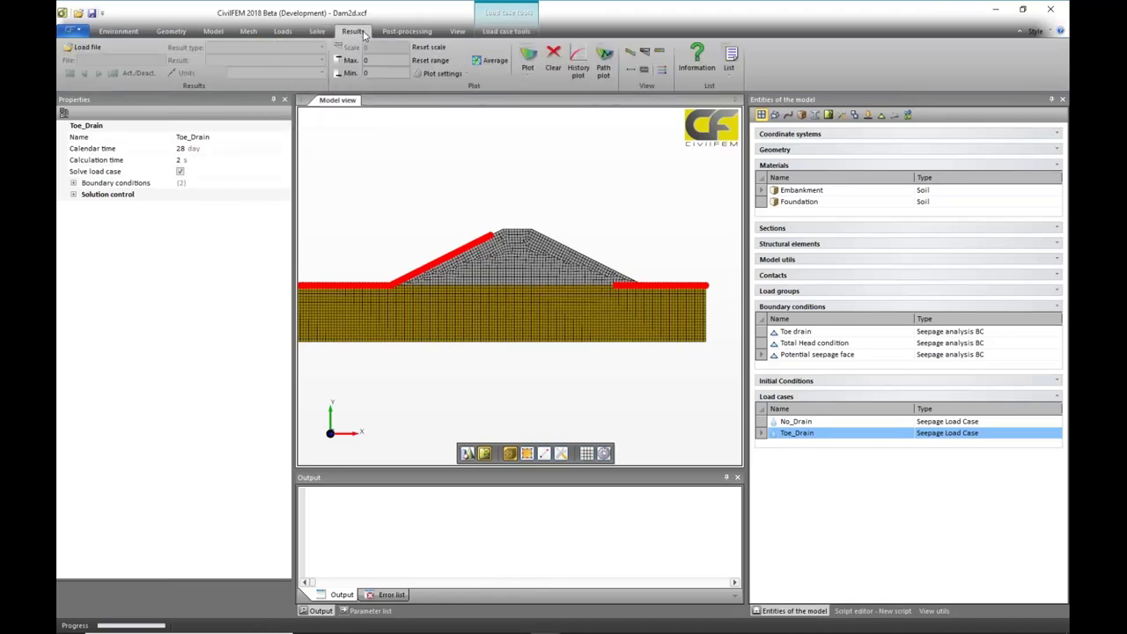
Load the No_Drain_1.rcf results file from the 1_Toe_Drain_Vs_NoDrain folder.
{"action": "left_click", "coordinate": [119, 47]}
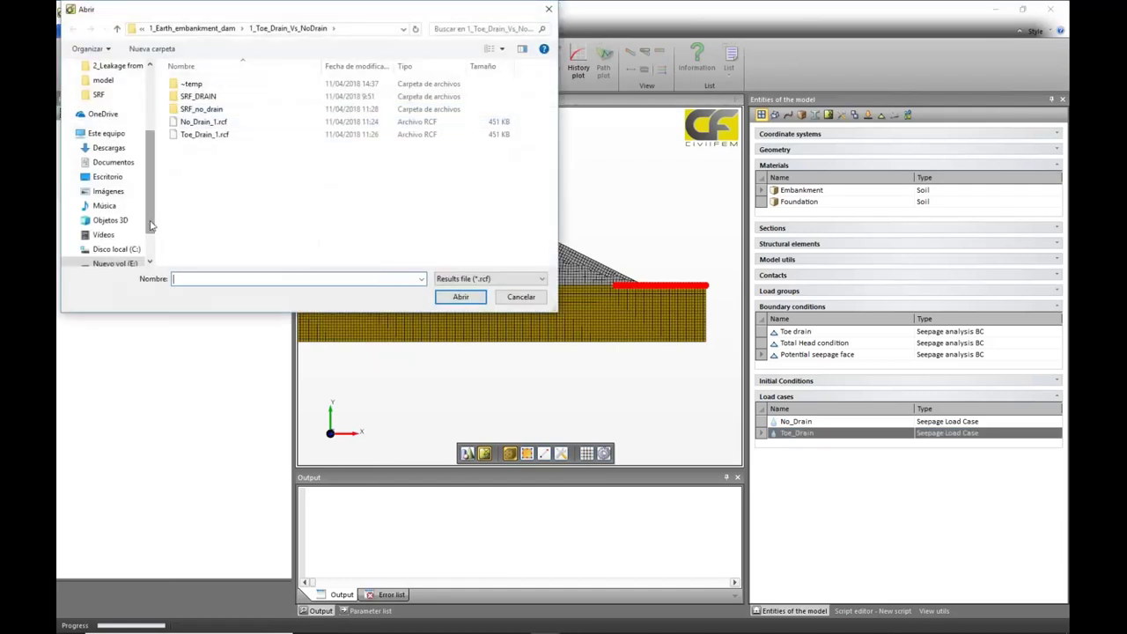
{"action": "left_click", "coordinate": [204, 122]}
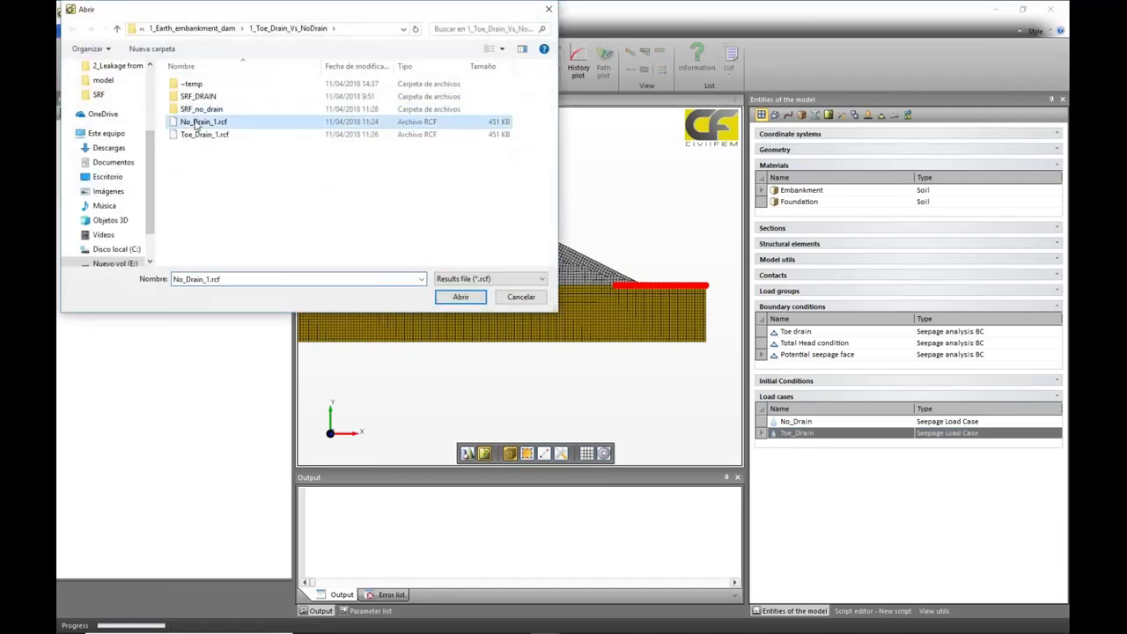
{"action": "left_click", "coordinate": [476, 298]}
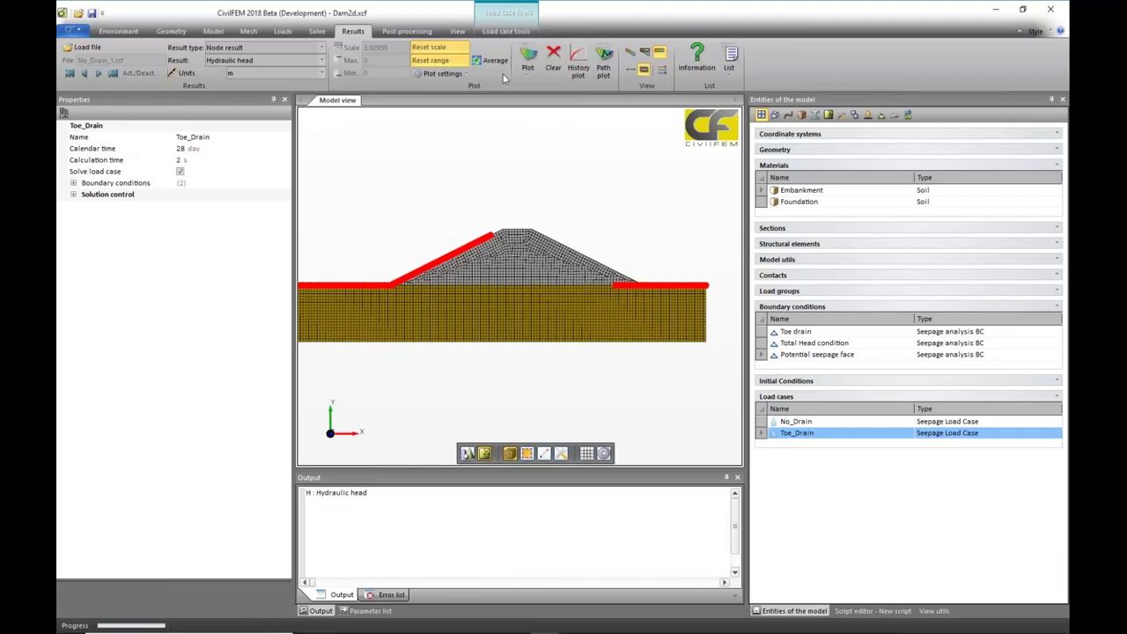
Clear the load case plot from the dam and widen the model view on both sides.
{"action": "left_click", "coordinate": [283, 30]}
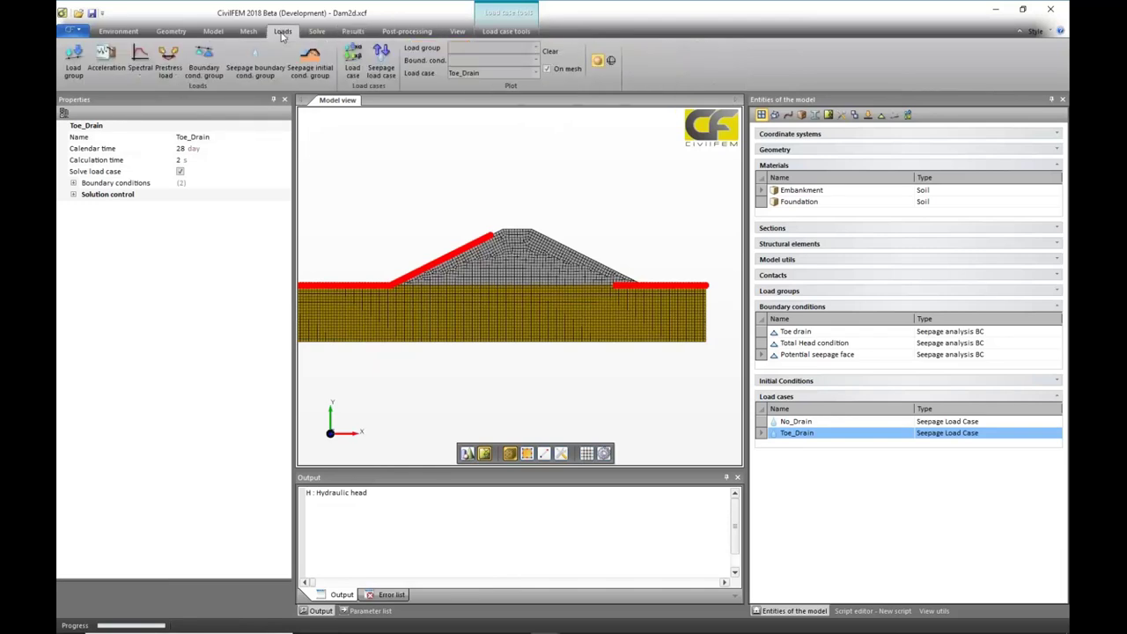
{"action": "left_click", "coordinate": [551, 51]}
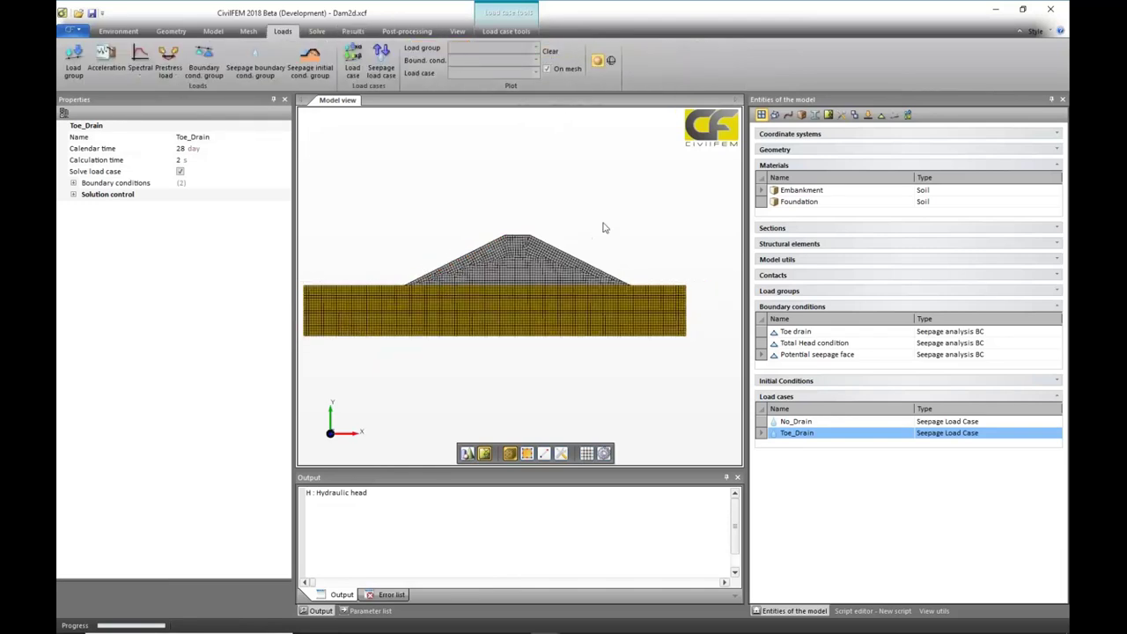
{"action": "scroll", "coordinate": [612, 216], "scroll_direction": "down", "scroll_amount": 2}
{"action": "left_click_drag", "start_coordinate": [745, 227], "coordinate": [848, 229]}
{"action": "left_click_drag", "start_coordinate": [295, 245], "coordinate": [261, 244]}
Plot the hydraulic head node result in metres for the No_Drain case and examine it across the dam.
{"action": "left_click", "coordinate": [355, 33]}
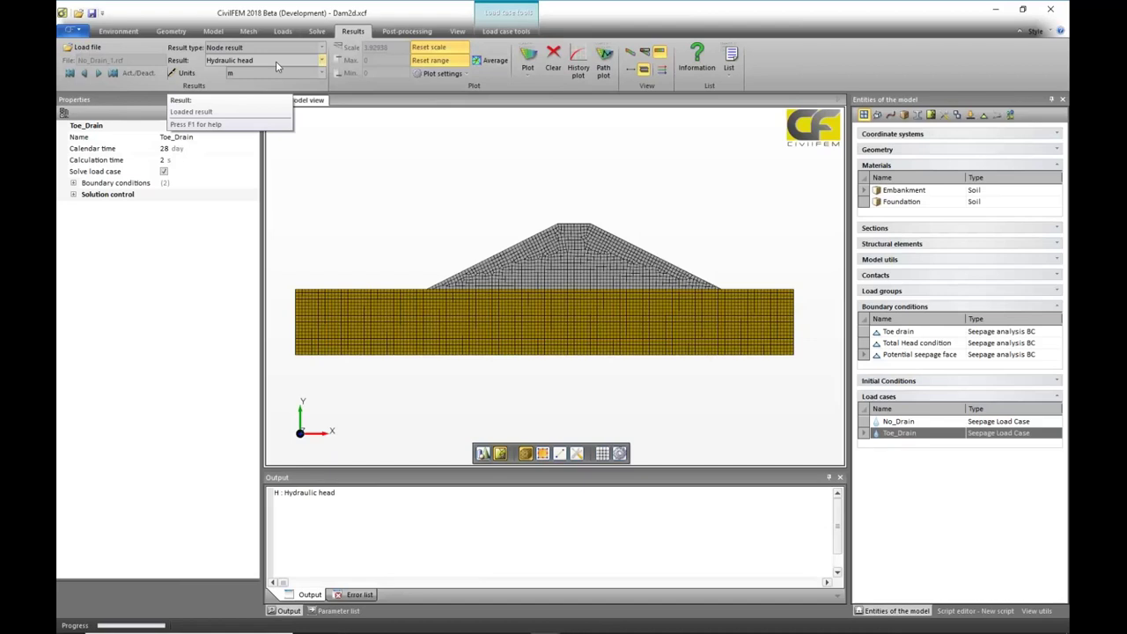
{"action": "left_click", "coordinate": [529, 56]}
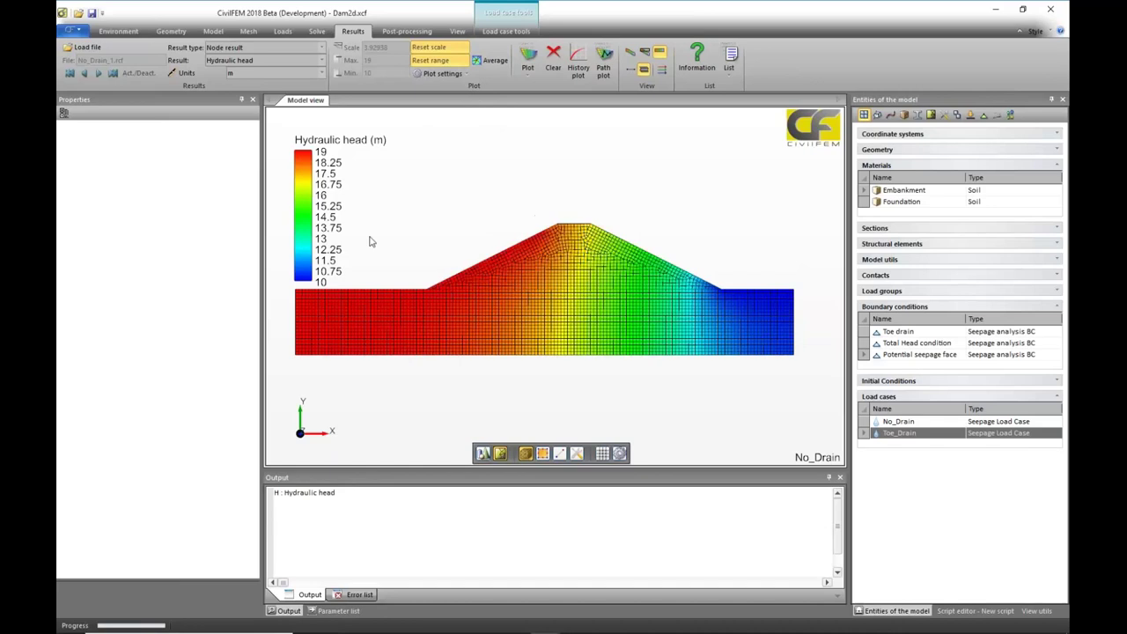
{"action": "mouse_move", "coordinate": [715, 319]}
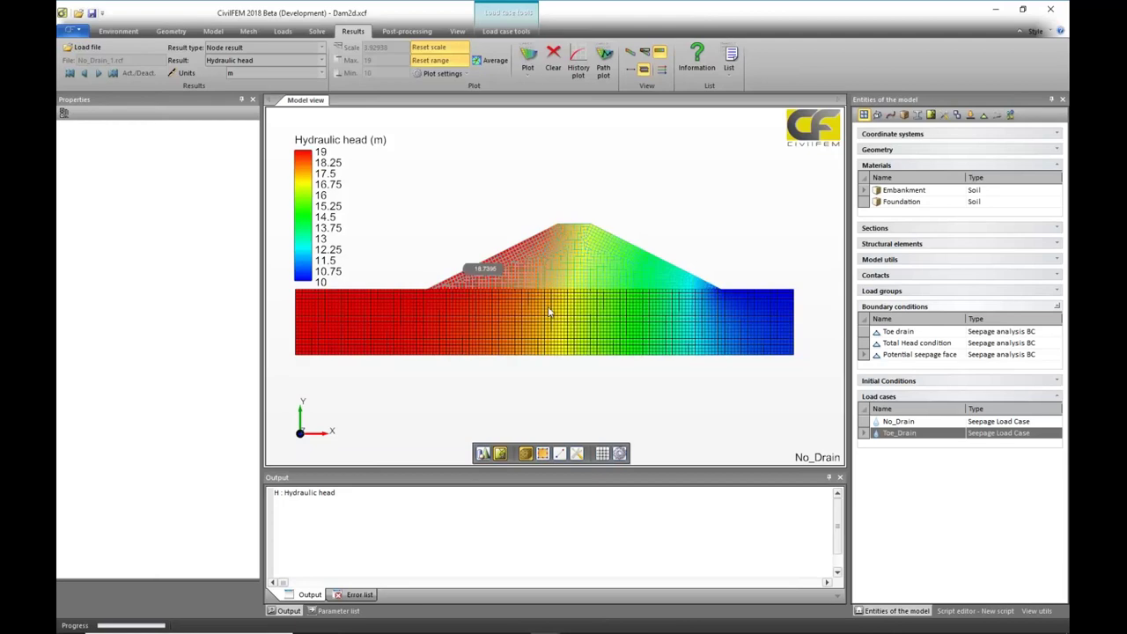
Switch the hydraulic head plot's palette from a continuous to a discrete color map, keeping 10 colors.
{"action": "left_click", "coordinate": [464, 78]}
{"action": "left_click", "coordinate": [445, 93]}
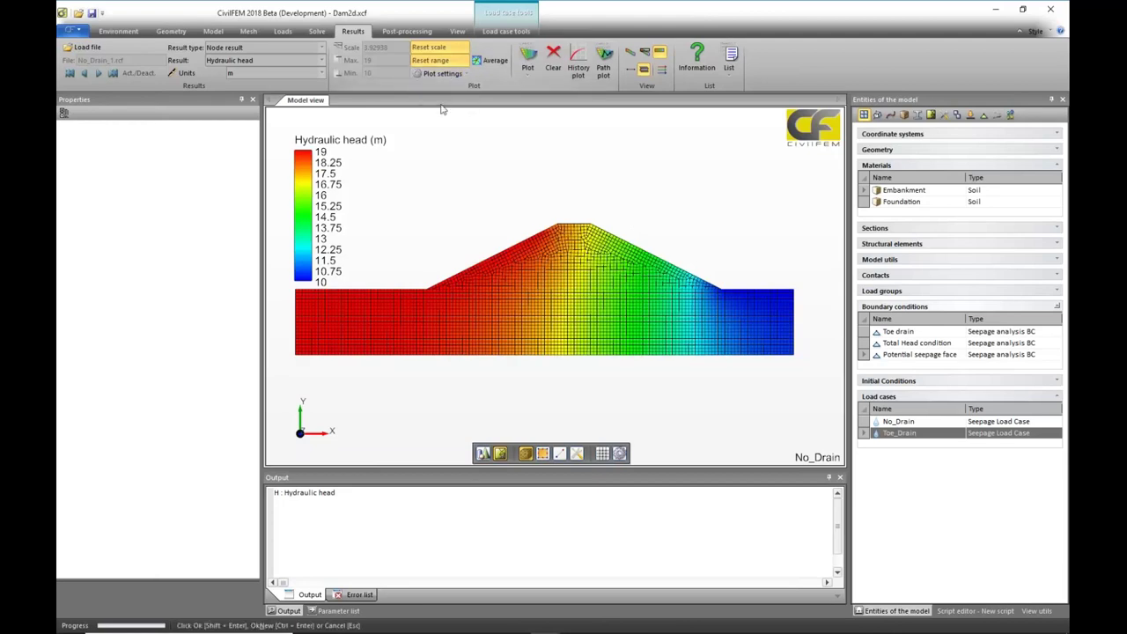
{"action": "left_click", "coordinate": [164, 159]}
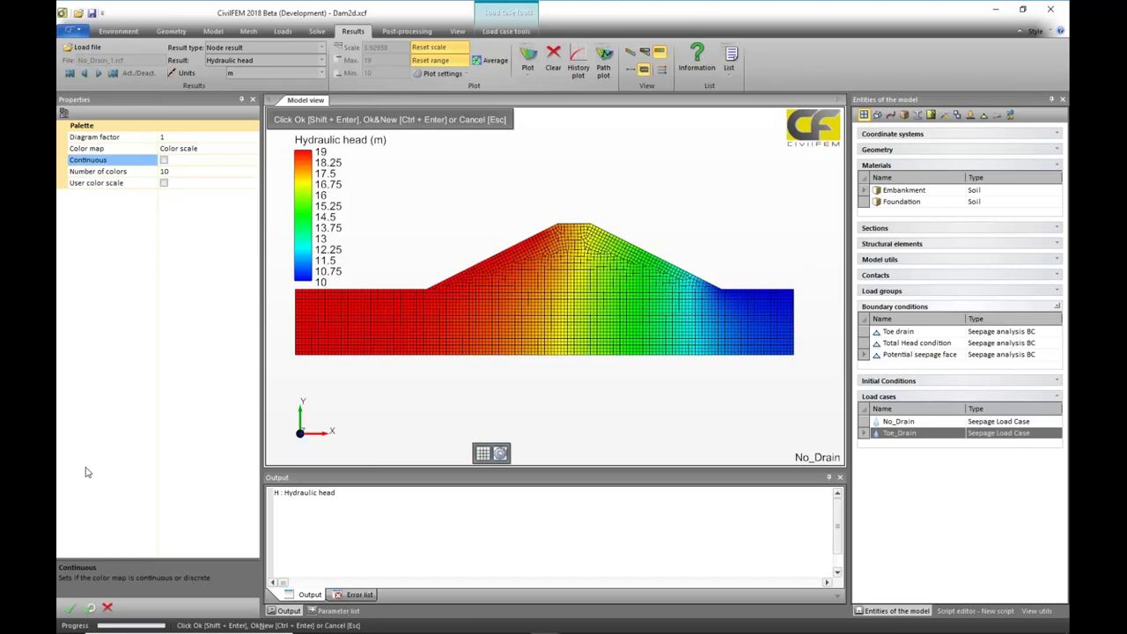
{"action": "left_click", "coordinate": [69, 608]}
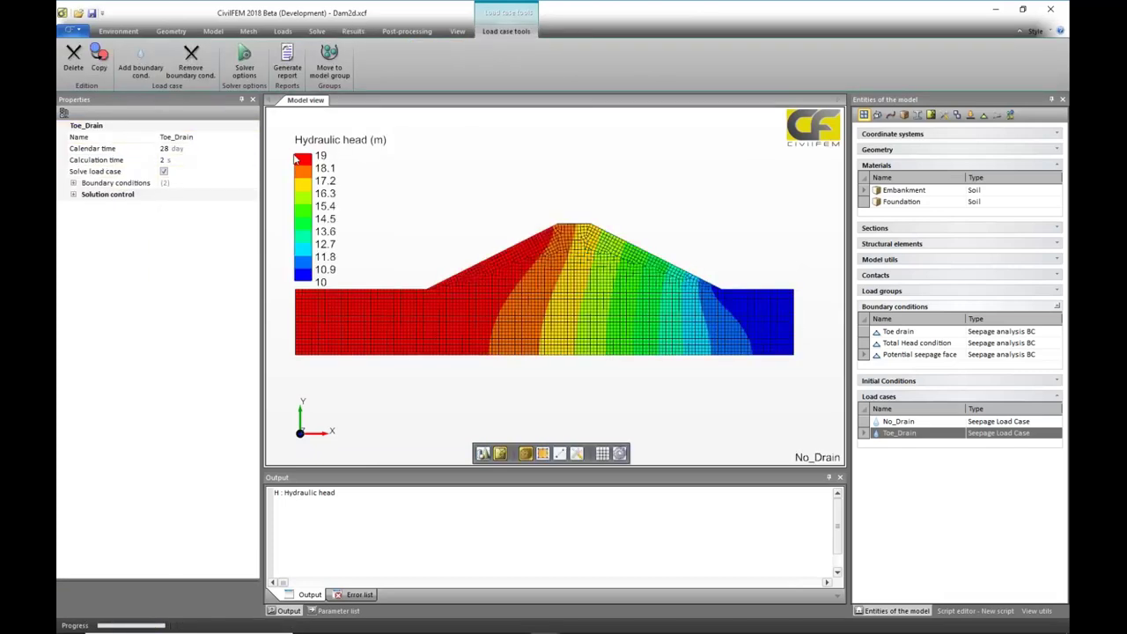
{"action": "left_click", "coordinate": [354, 33]}
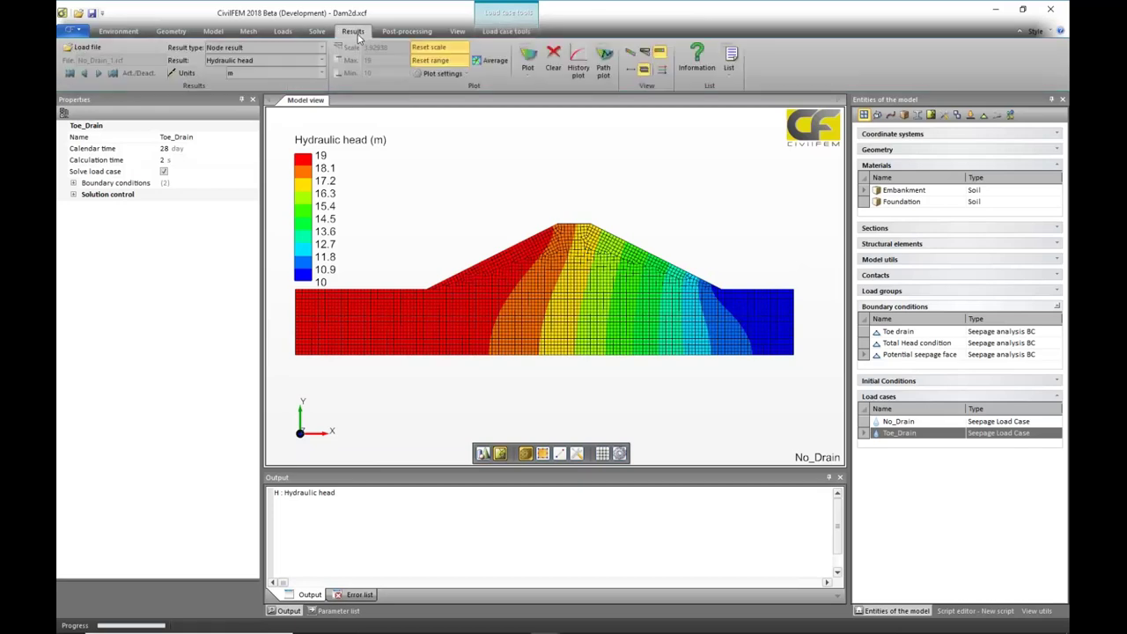
Plot the pore water pressure node result in metres for the No_Drain case and examine its distribution across the dam.
{"action": "left_click", "coordinate": [323, 60]}
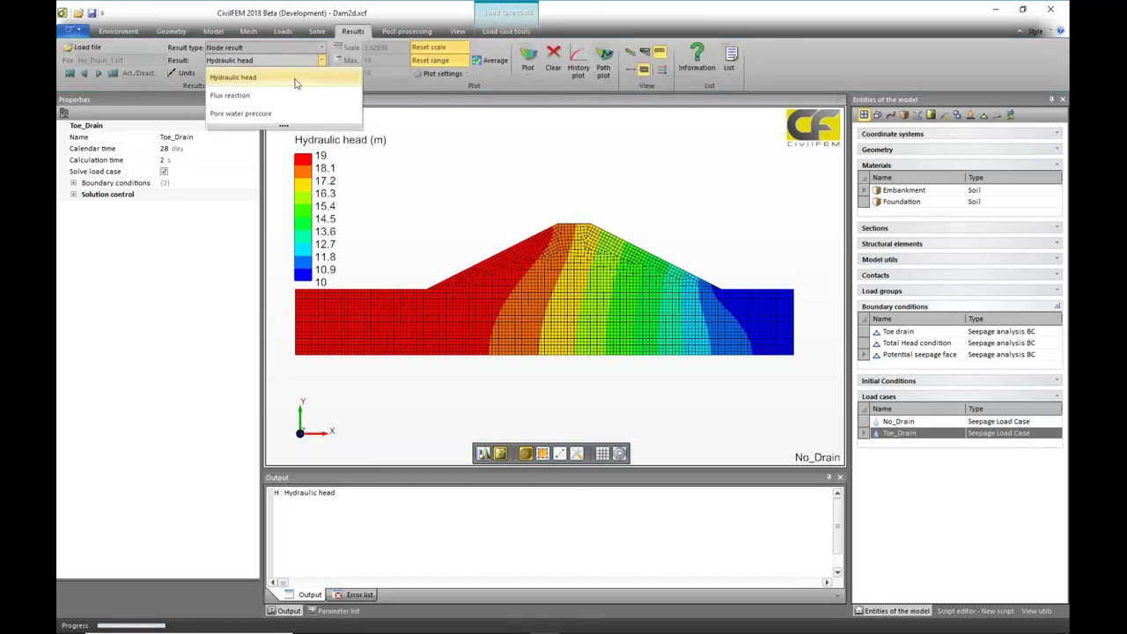
{"action": "left_click", "coordinate": [271, 115]}
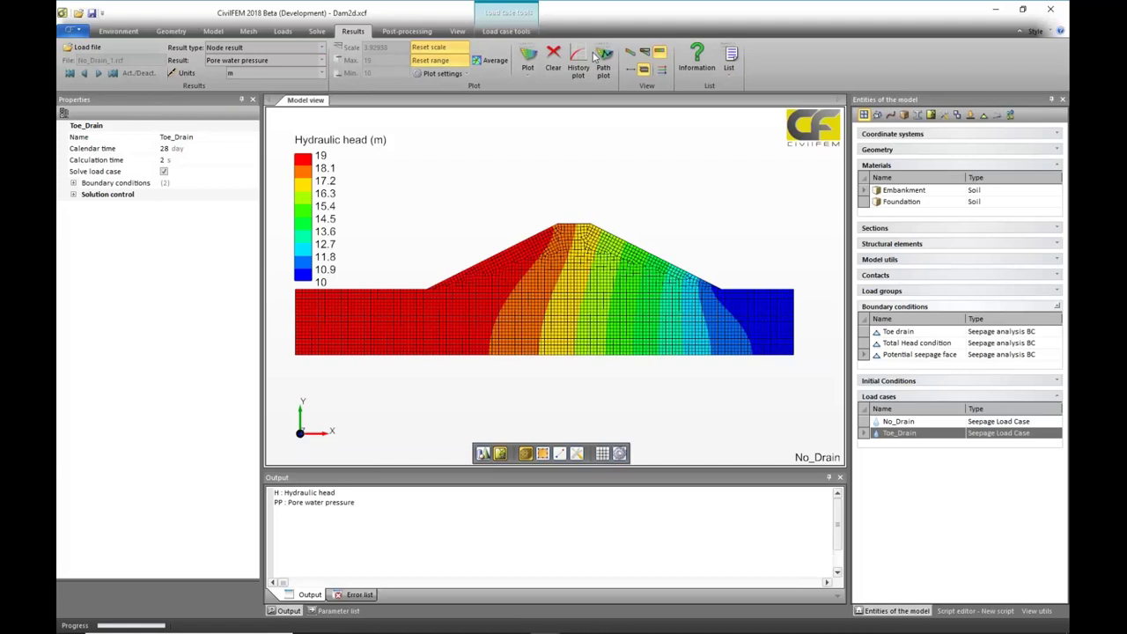
{"action": "left_click", "coordinate": [529, 56]}
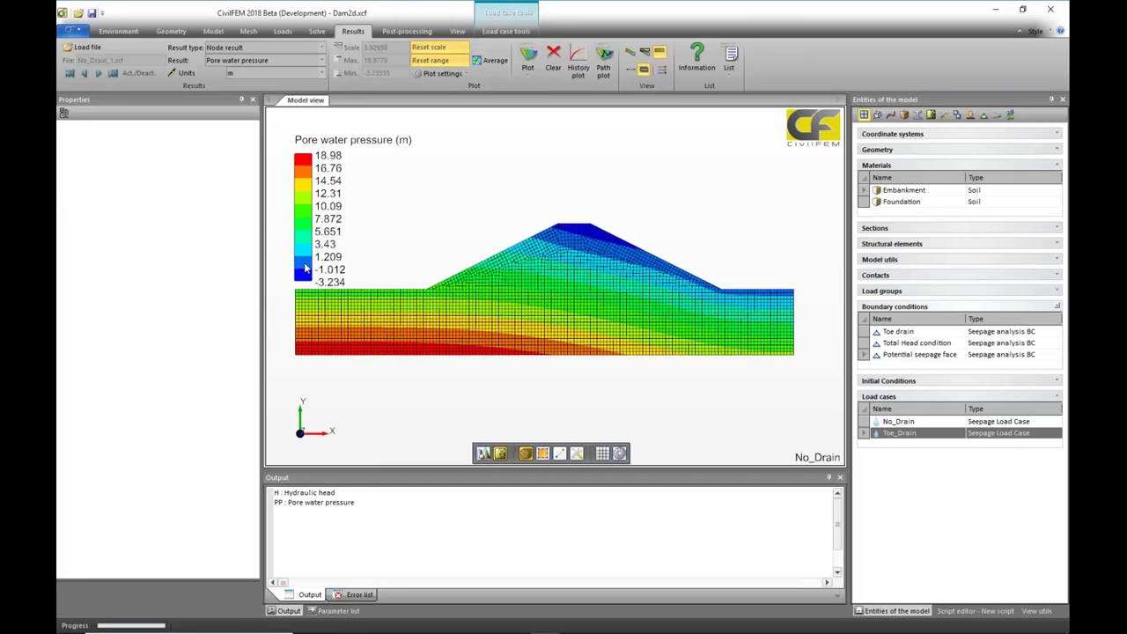
{"action": "mouse_move", "coordinate": [583, 251]}
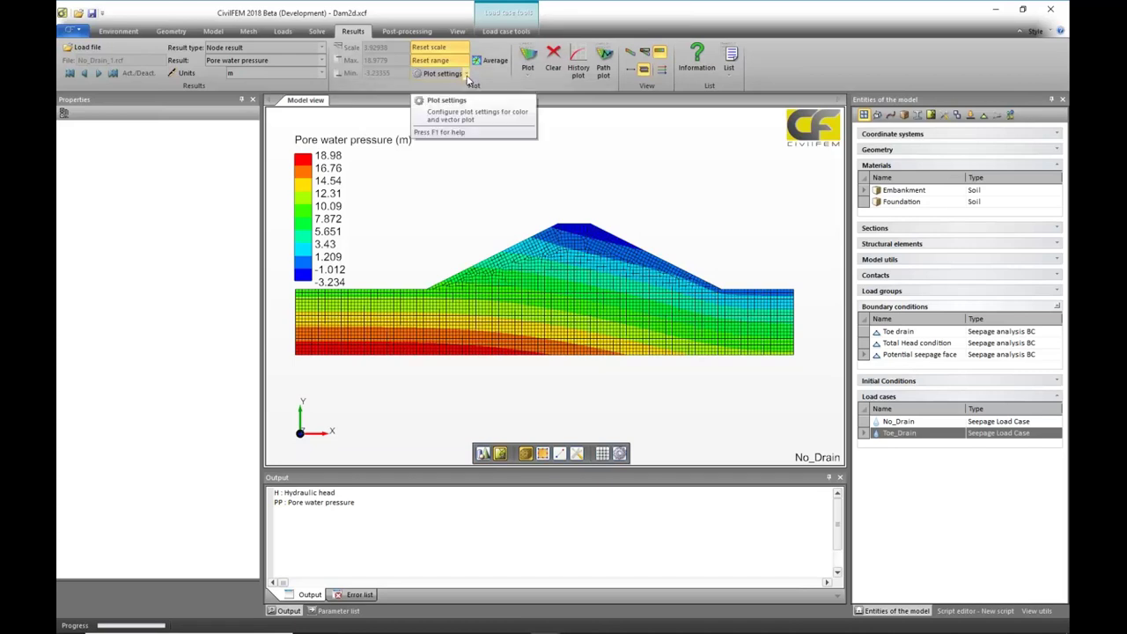
Set the pore water pressure plot's discrete palette to 2 colors and enable the user color scale.
{"action": "left_click", "coordinate": [466, 76]}
{"action": "left_click", "coordinate": [445, 89]}
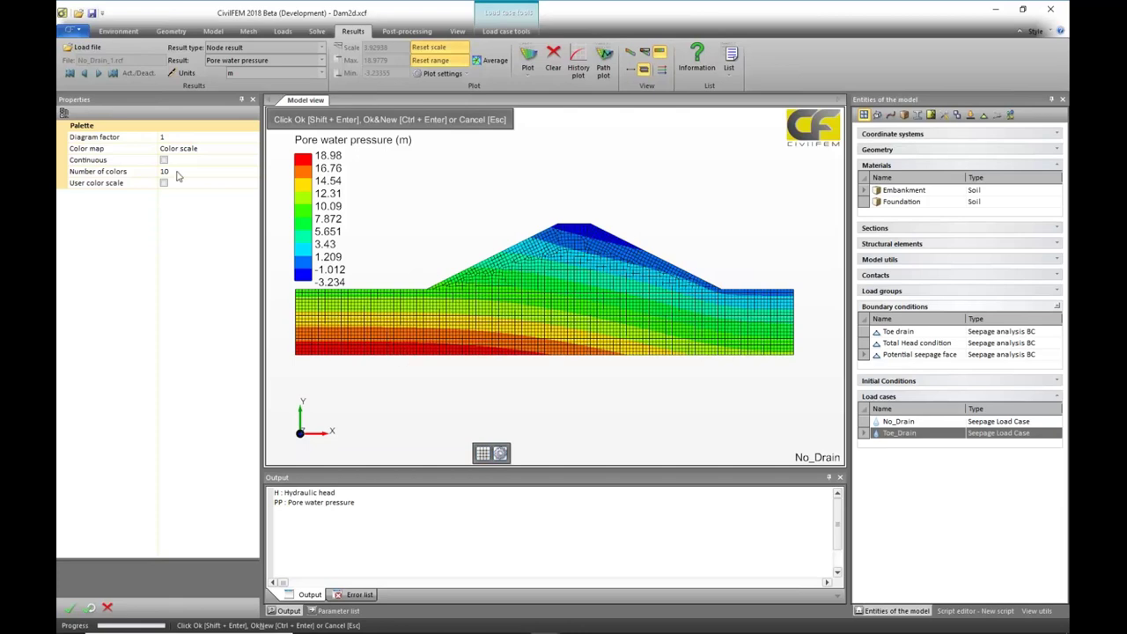
{"action": "left_click", "coordinate": [125, 171]}
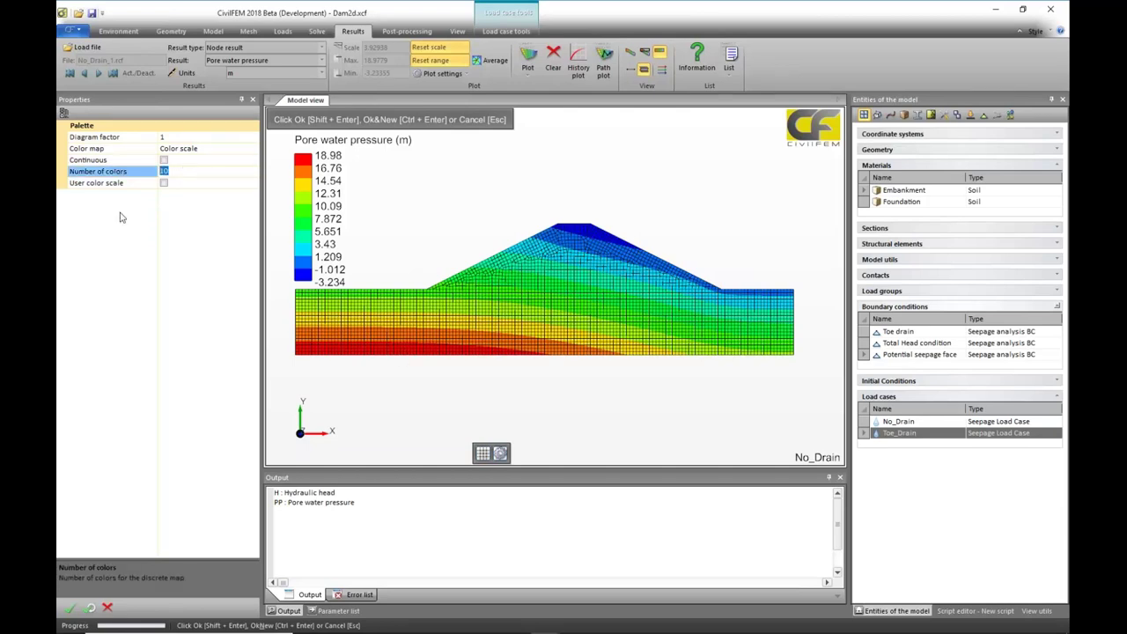
{"action": "type", "text": "2"}
{"action": "left_click", "coordinate": [164, 182]}
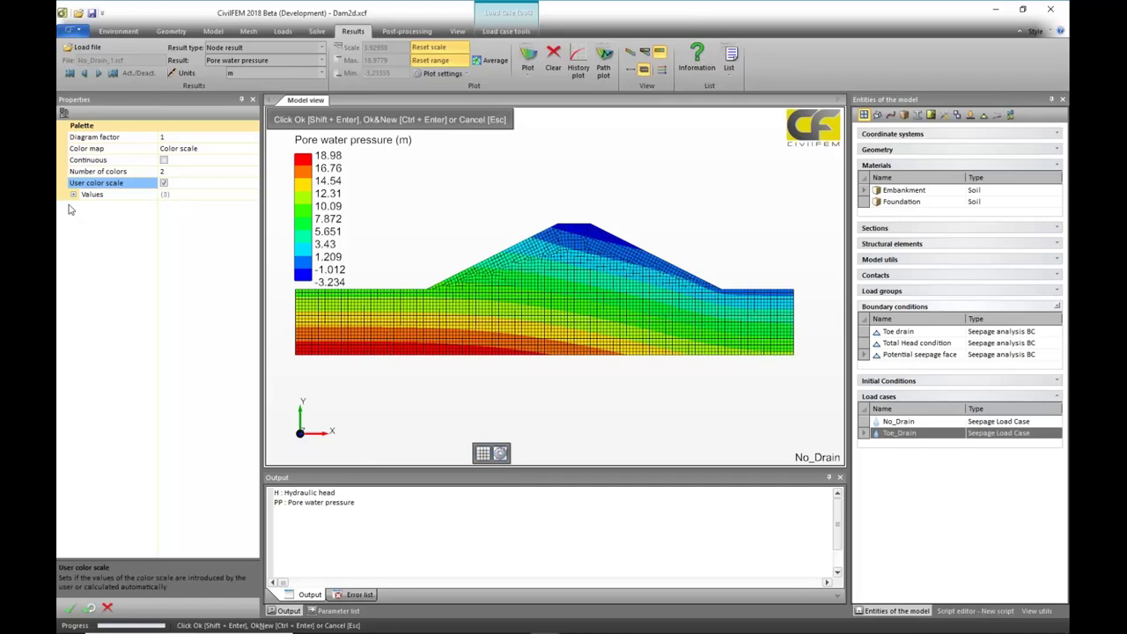
Set the user color scale values to 20, 0 and -20 and apply the palette to the plot.
{"action": "left_click", "coordinate": [73, 194]}
{"action": "left_click", "coordinate": [102, 207]}
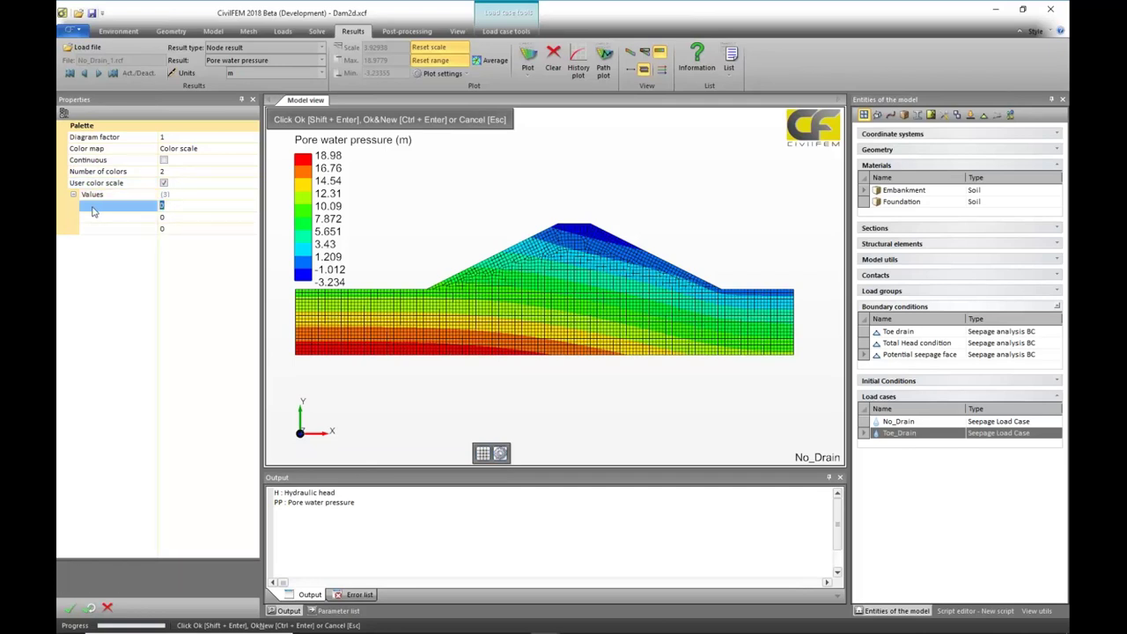
{"action": "type", "text": "20"}
{"action": "left_click", "coordinate": [168, 228]}
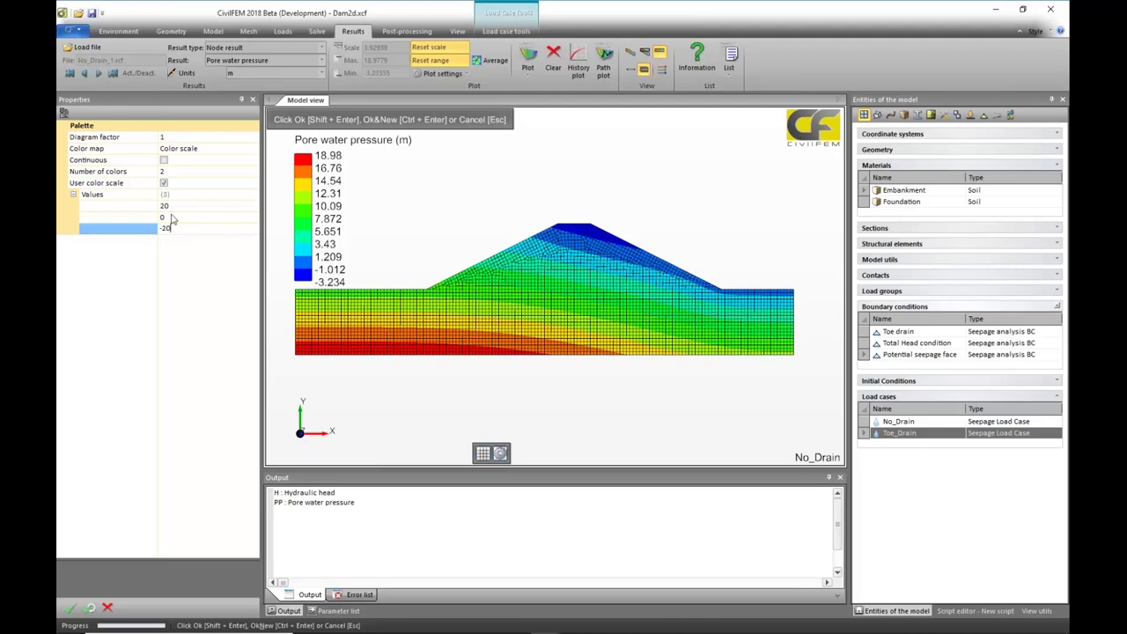
{"action": "left_click", "coordinate": [70, 609]}
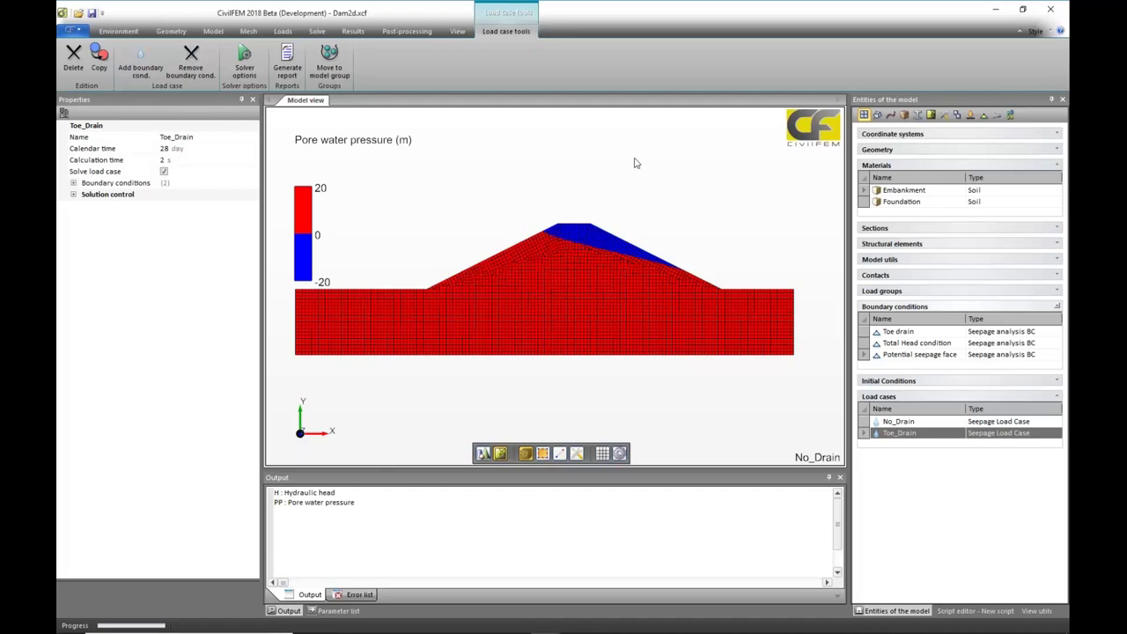
Load the Toe_Drain_1.rcf results file from the 1_Toe_Drain_Vs_NoDrain folder.
{"action": "left_click", "coordinate": [353, 32]}
{"action": "left_click", "coordinate": [81, 48]}
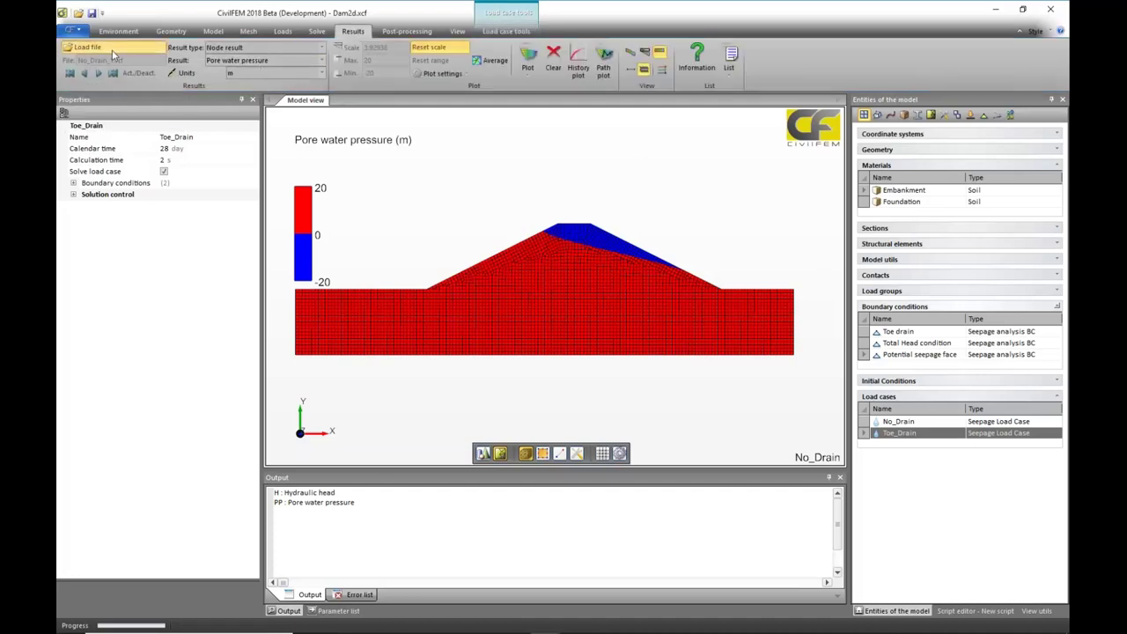
{"action": "left_click", "coordinate": [214, 136]}
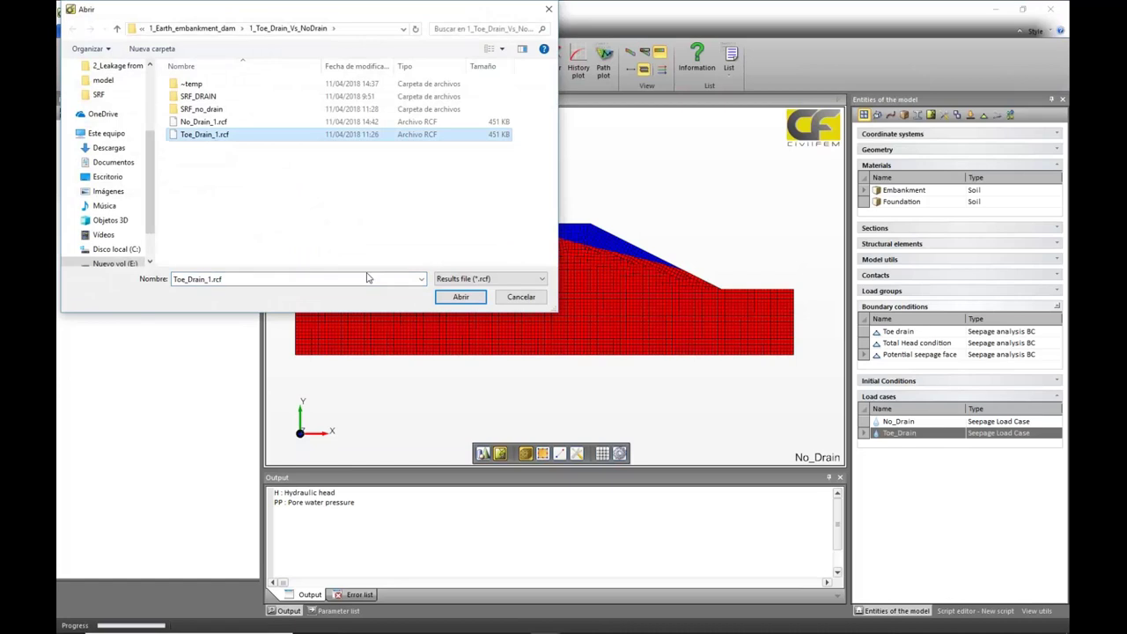
{"action": "left_click", "coordinate": [461, 296]}
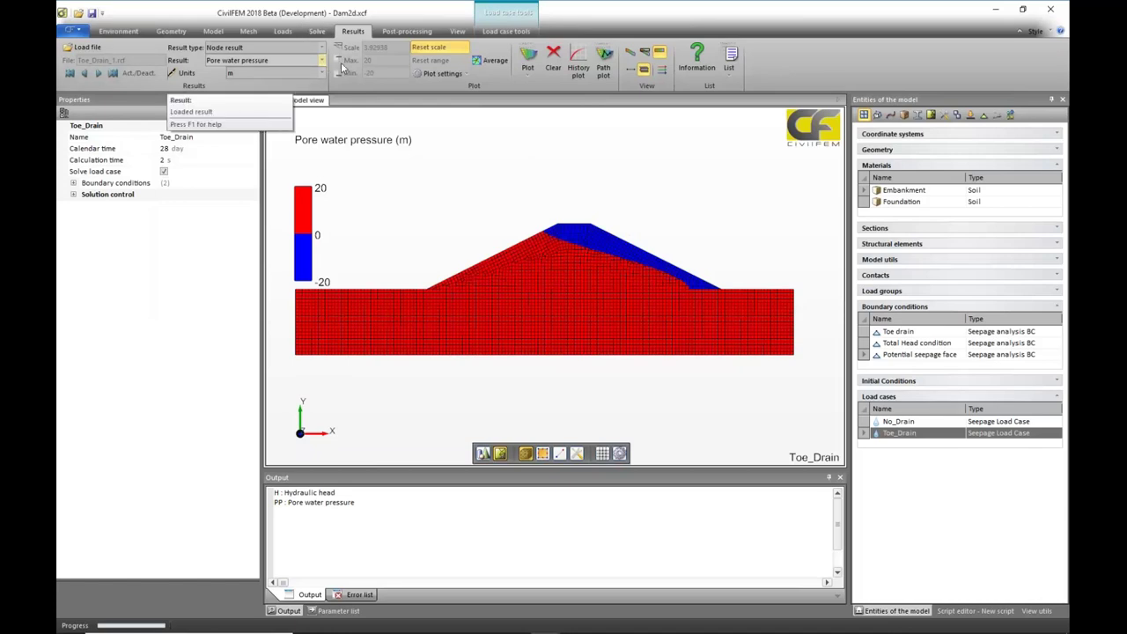
Set the palette to 10 colors without a user color scale and replot the Toe_Drain pore water pressure with the range reset.
{"action": "left_click", "coordinate": [465, 74]}
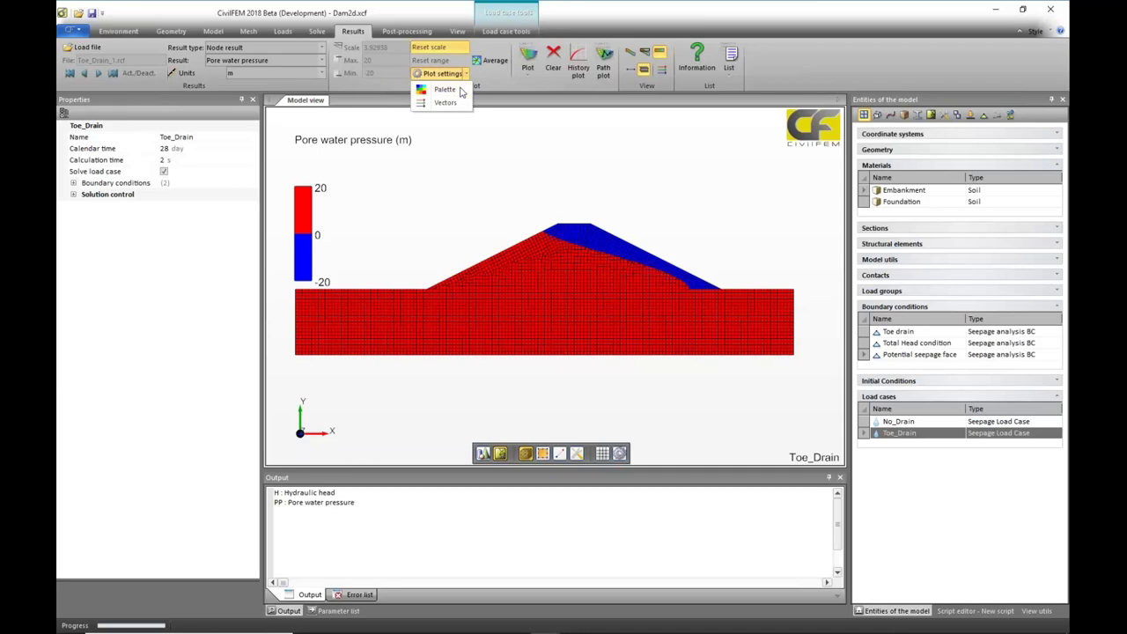
{"action": "left_click", "coordinate": [446, 90]}
{"action": "left_click", "coordinate": [137, 174]}
{"action": "type", "text": "1"}
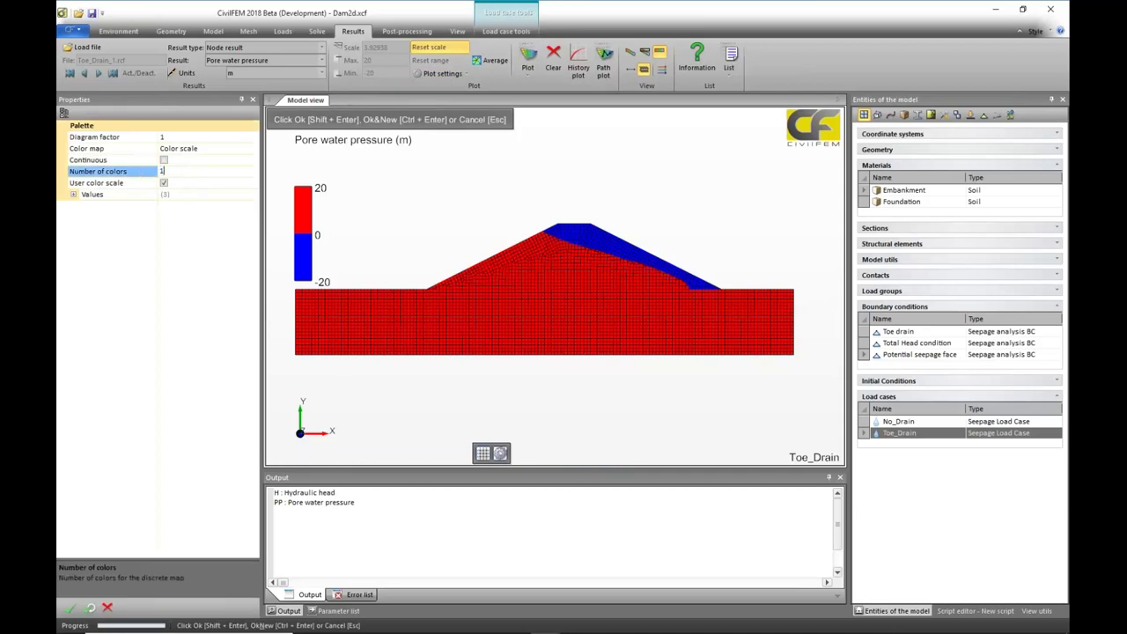
{"action": "type", "text": "0"}
{"action": "left_click", "coordinate": [163, 183]}
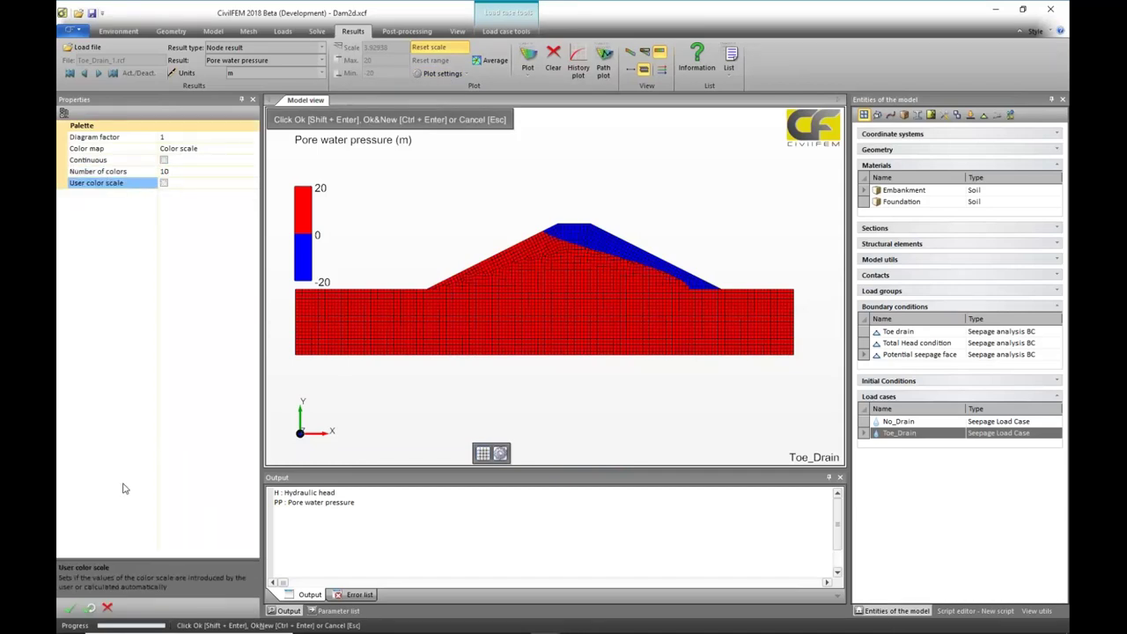
{"action": "left_click", "coordinate": [69, 609]}
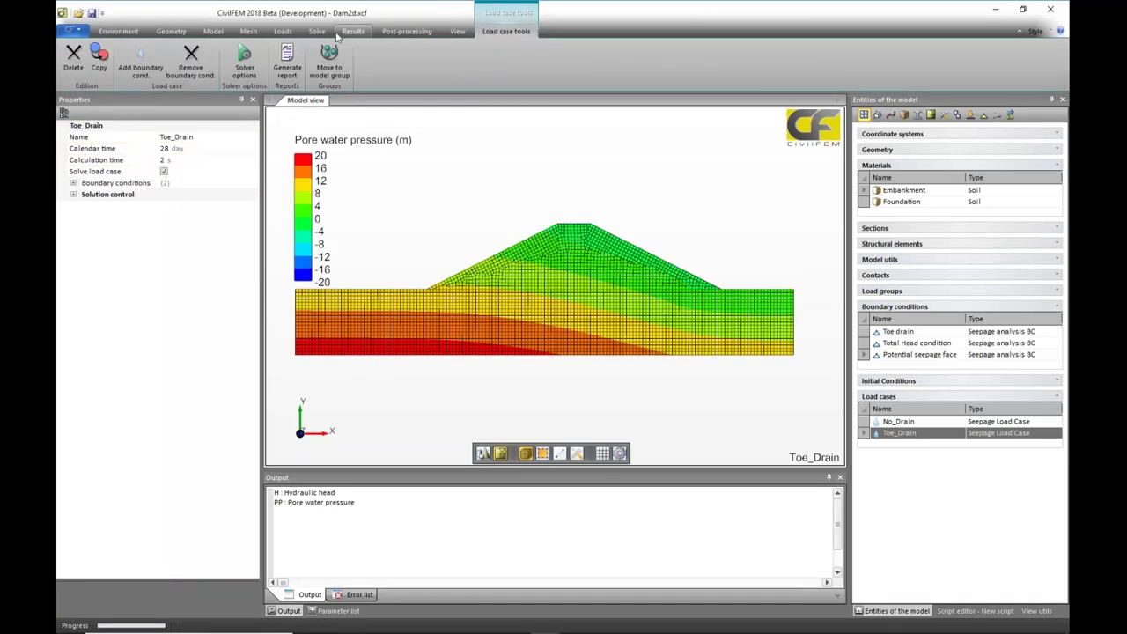
{"action": "left_click", "coordinate": [356, 33]}
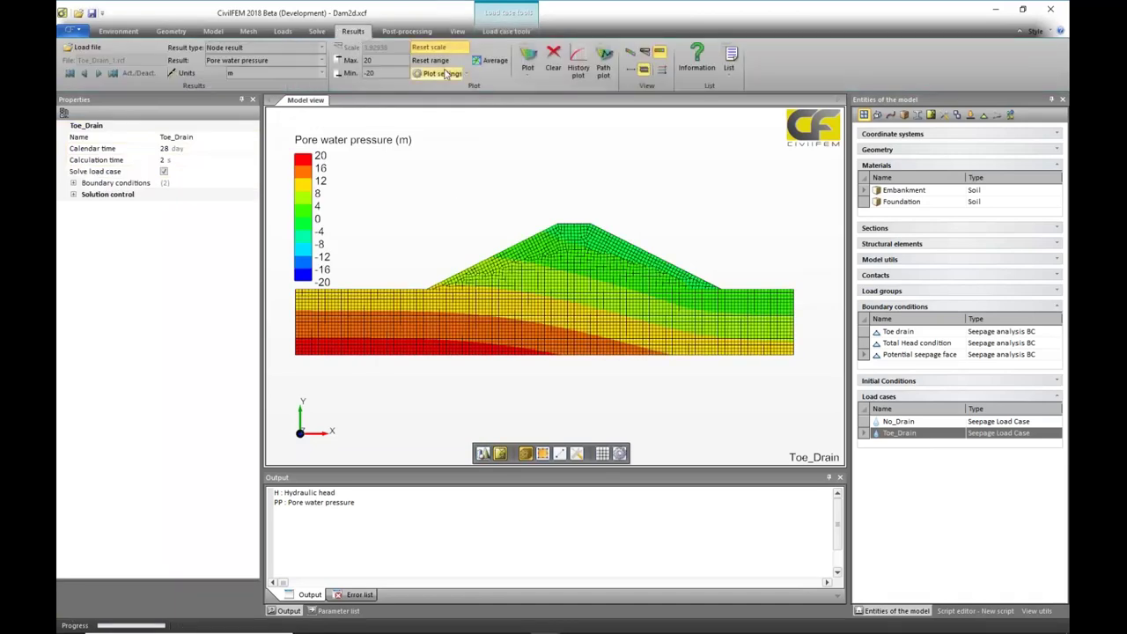
{"action": "left_click", "coordinate": [529, 58]}
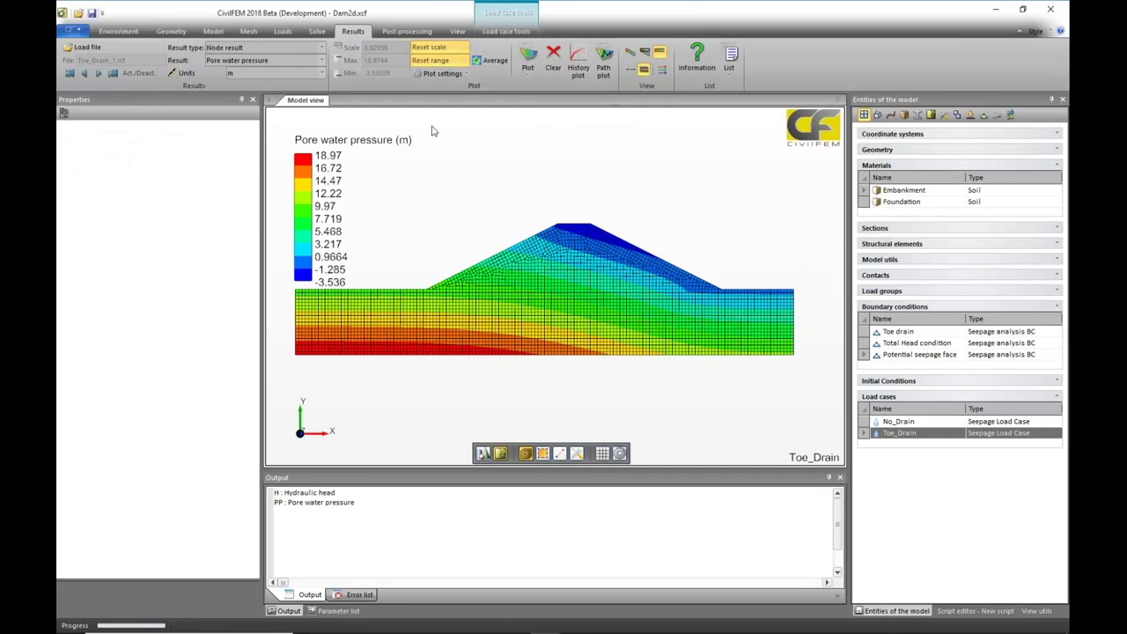
Try to plot the flux reaction node result as vectors for the Toe_Drain case.
{"action": "left_click", "coordinate": [322, 60]}
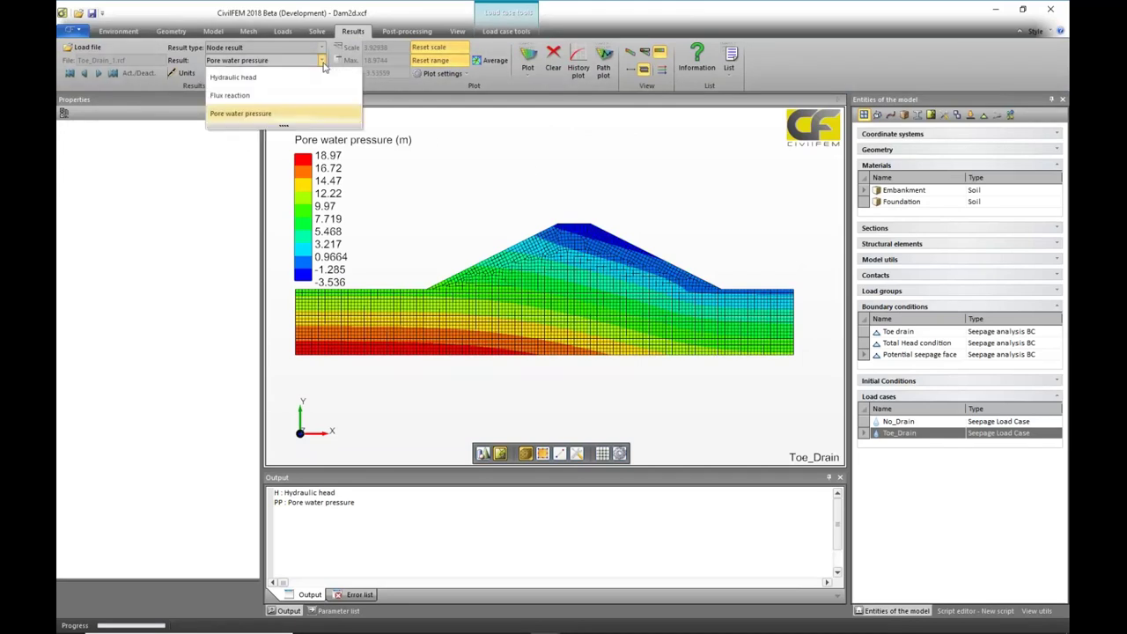
{"action": "left_click", "coordinate": [230, 96]}
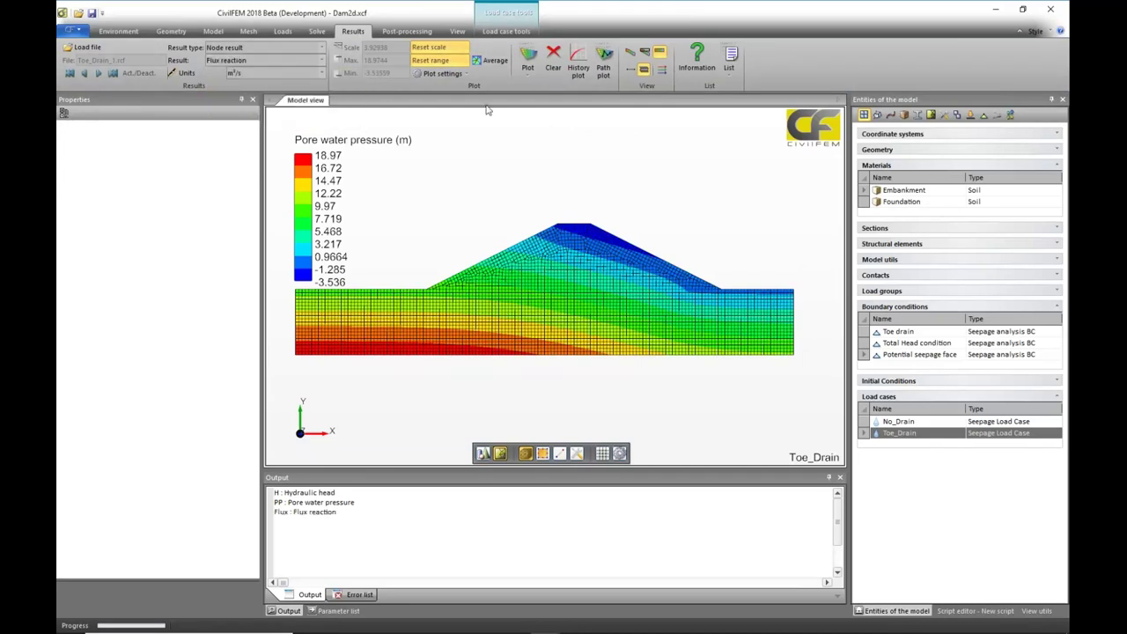
{"action": "left_click", "coordinate": [661, 69]}
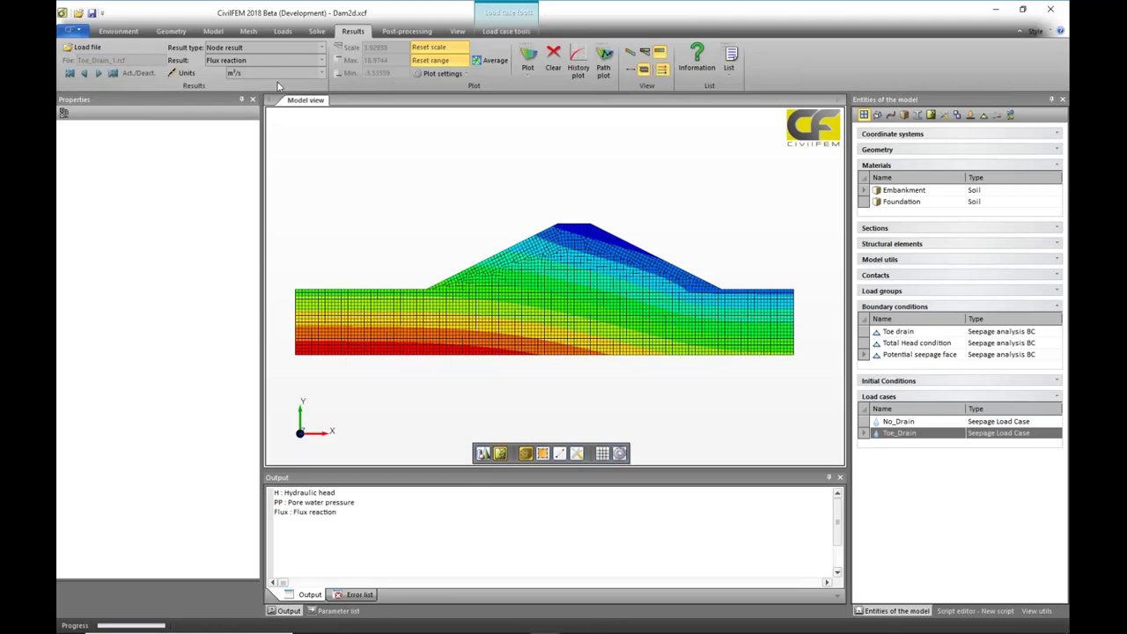
{"action": "left_click", "coordinate": [526, 57]}
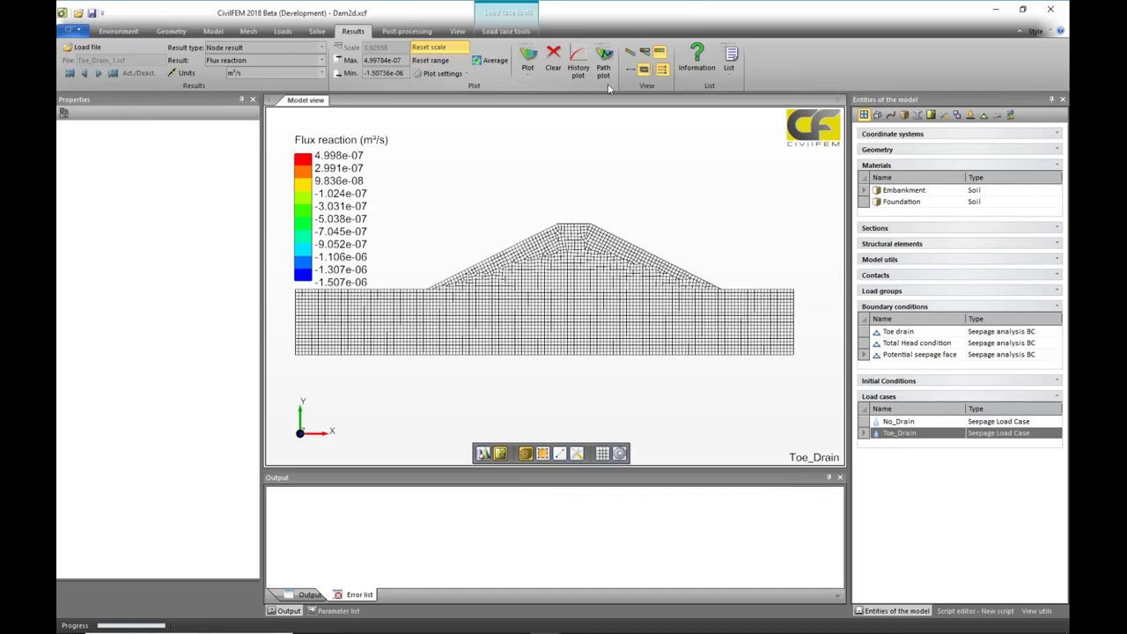
{"action": "left_click", "coordinate": [527, 60]}
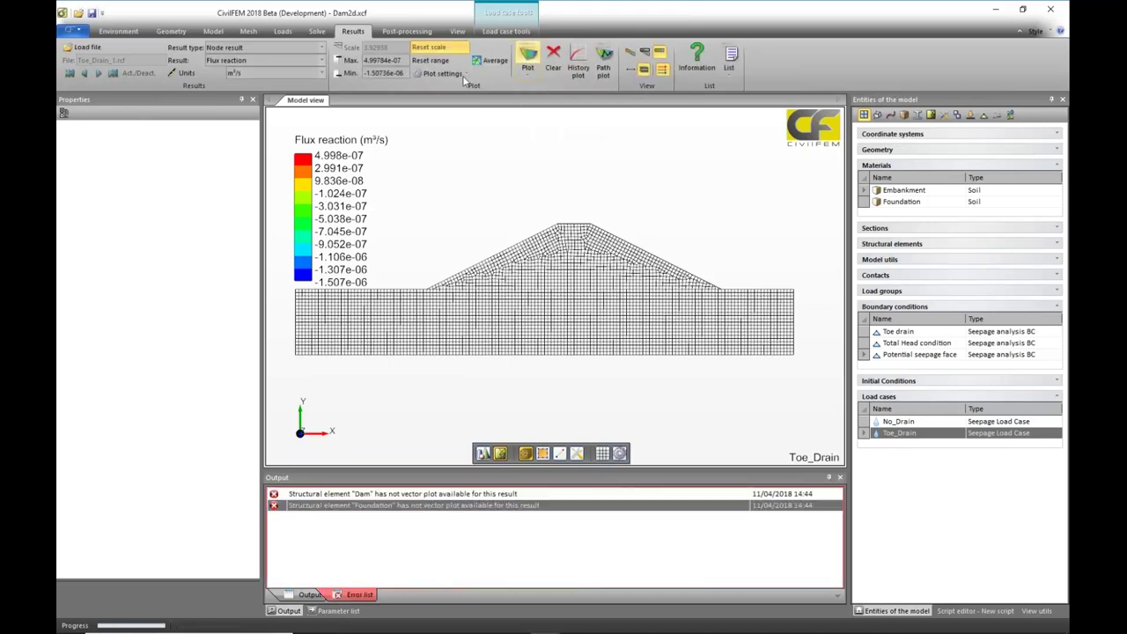
Plot the Hydraulic flux end result as vectors for the Toe_Drain case and examine the flow around the toe drain.
{"action": "left_click", "coordinate": [317, 60]}
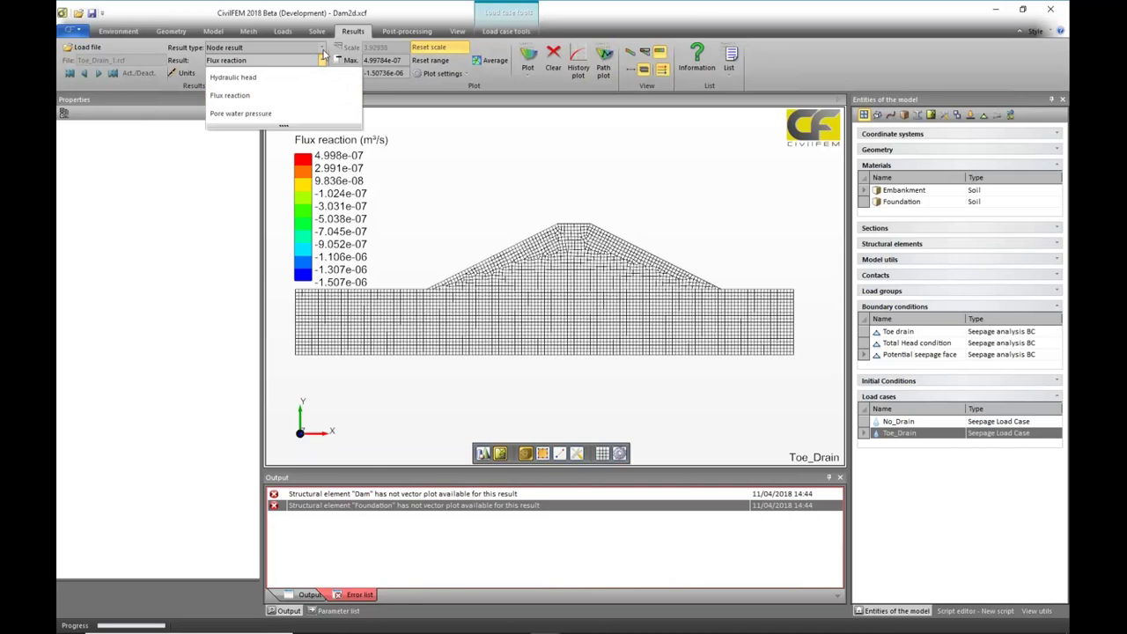
{"action": "left_click", "coordinate": [323, 49]}
{"action": "left_click", "coordinate": [278, 78]}
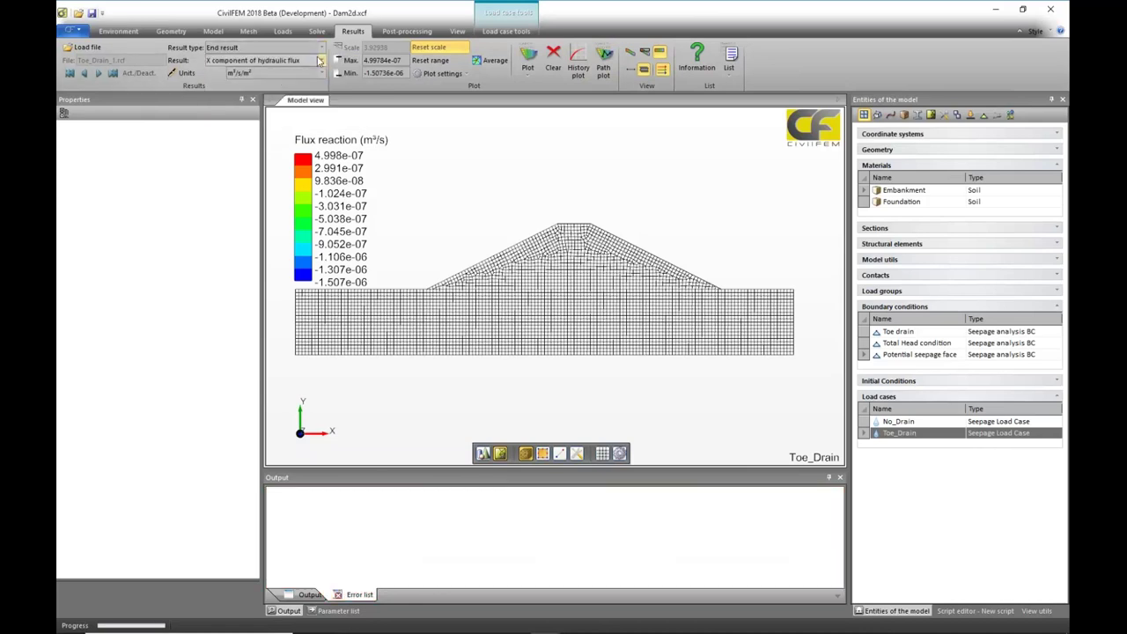
{"action": "left_click", "coordinate": [321, 60]}
{"action": "left_click", "coordinate": [238, 111]}
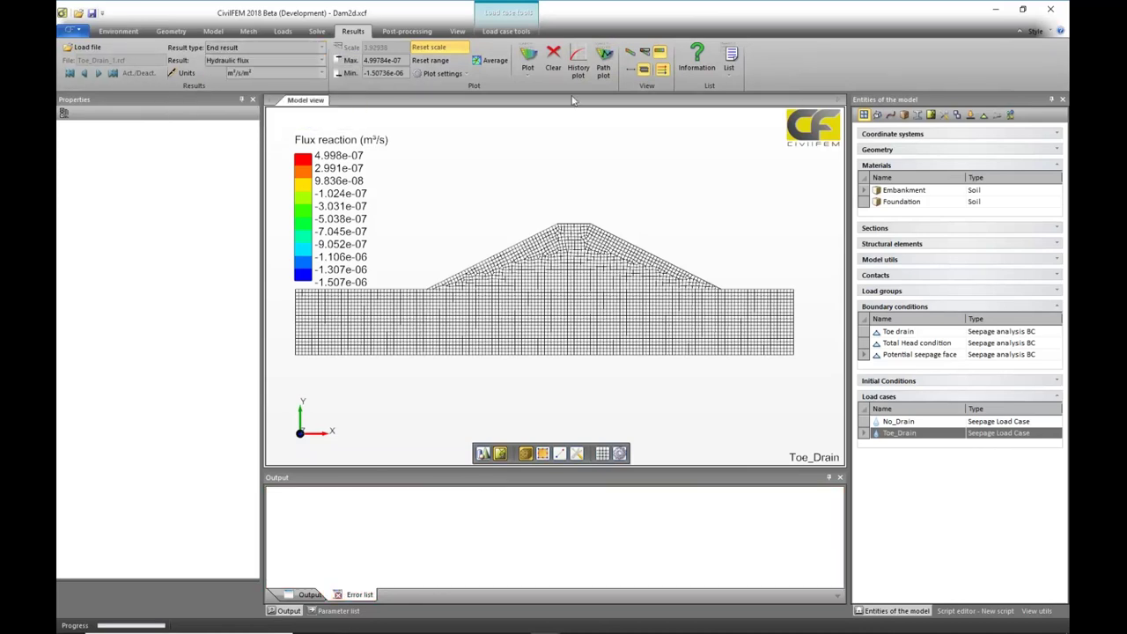
{"action": "left_click", "coordinate": [527, 57]}
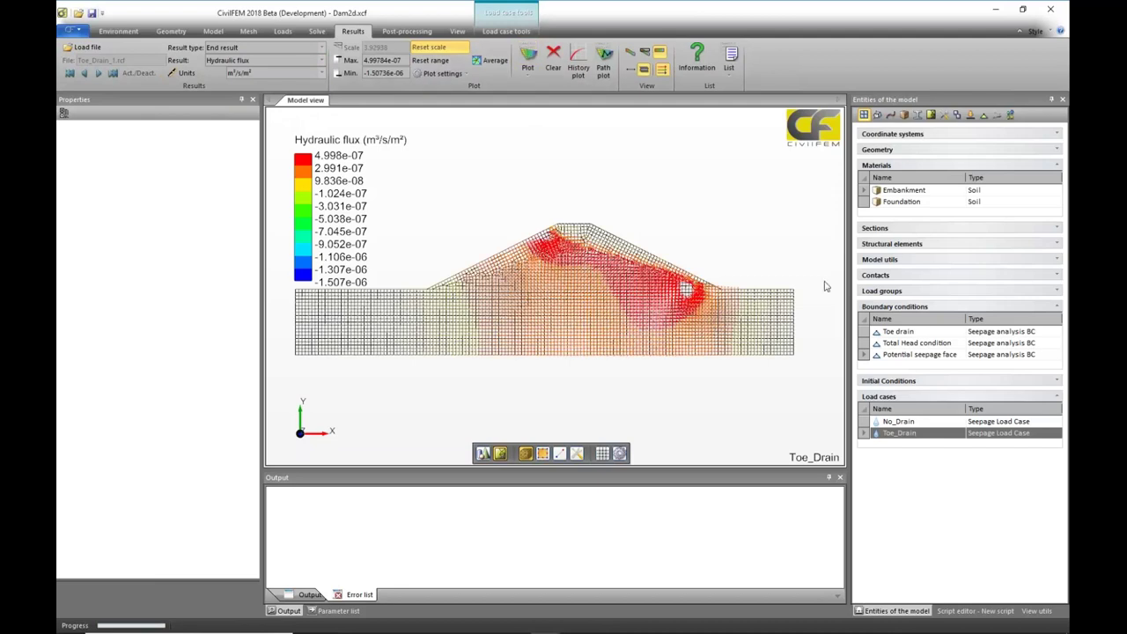
{"action": "scroll", "coordinate": [720, 297], "scroll_direction": "up", "scroll_amount": 5}
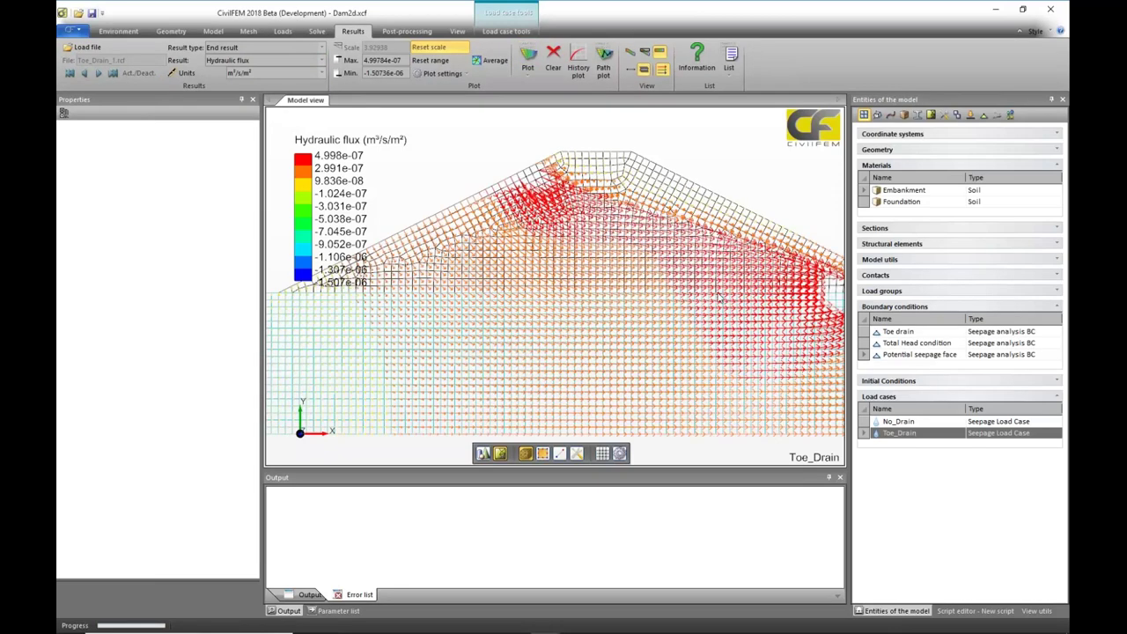
{"action": "scroll", "coordinate": [799, 262], "scroll_direction": "down", "scroll_amount": 2}
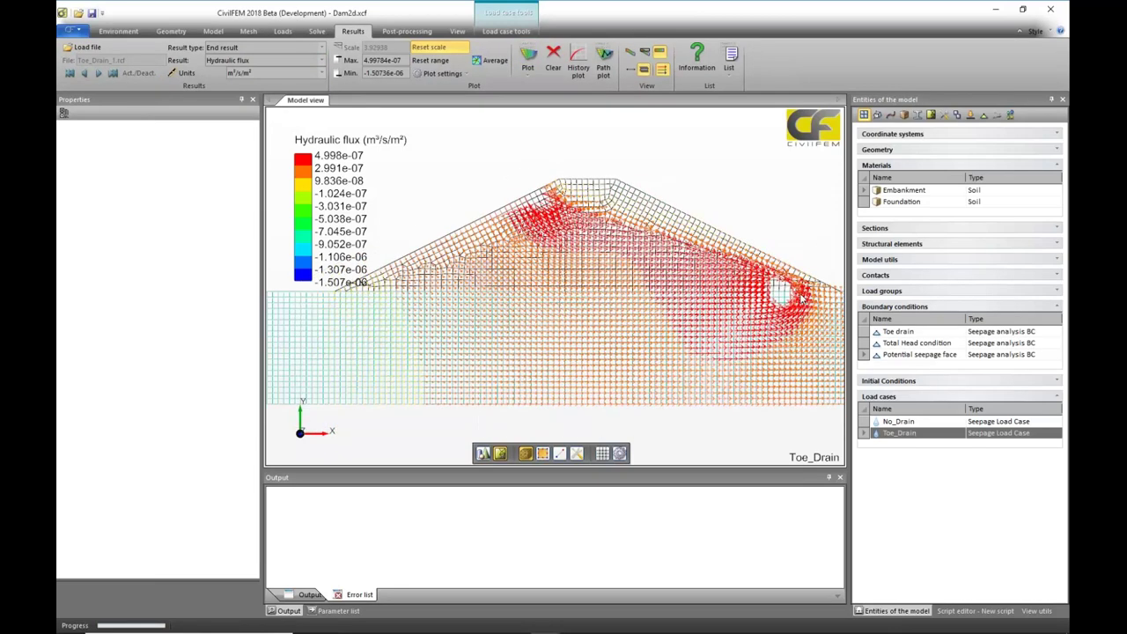
{"action": "scroll", "coordinate": [722, 296], "scroll_direction": "down", "scroll_amount": 1}
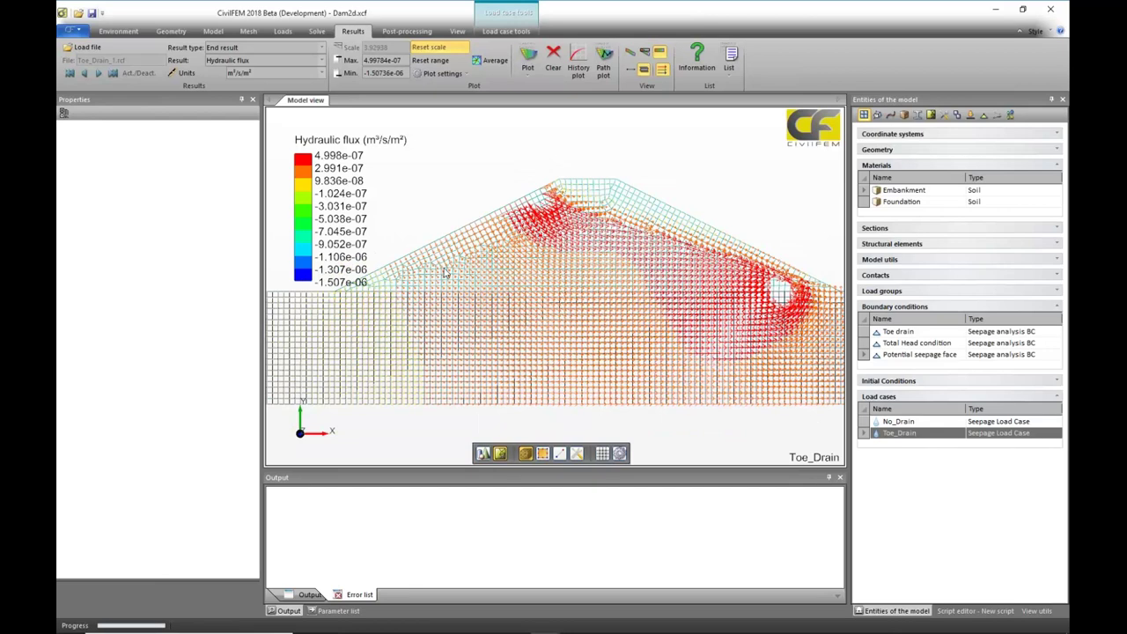
{"action": "scroll", "coordinate": [448, 241], "scroll_direction": "down", "scroll_amount": 1}
Load the No_Drain_1.rcf results file, examine its hydraulic flux vectors, and open the choice of end results.
{"action": "left_click", "coordinate": [82, 46]}
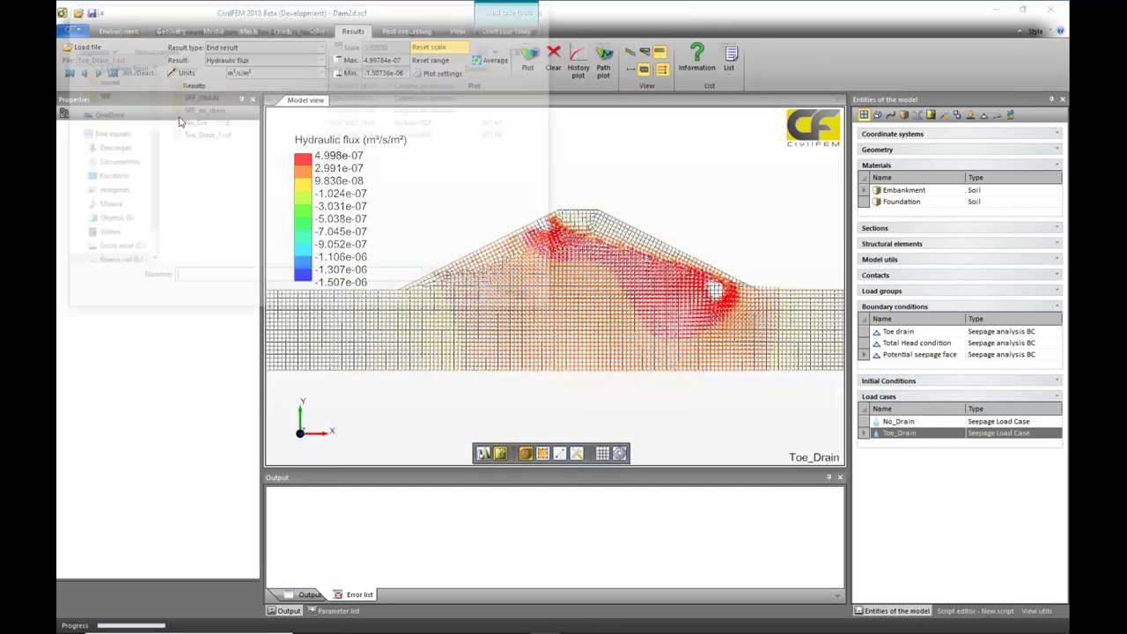
{"action": "left_click", "coordinate": [211, 123]}
{"action": "left_click", "coordinate": [217, 135]}
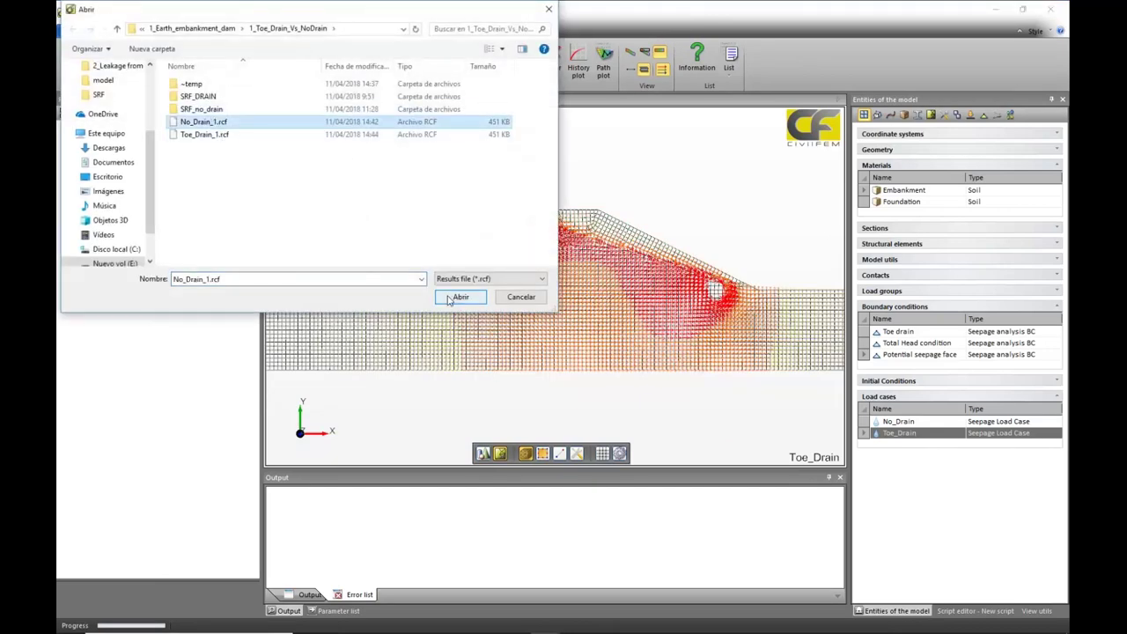
{"action": "left_click", "coordinate": [448, 297]}
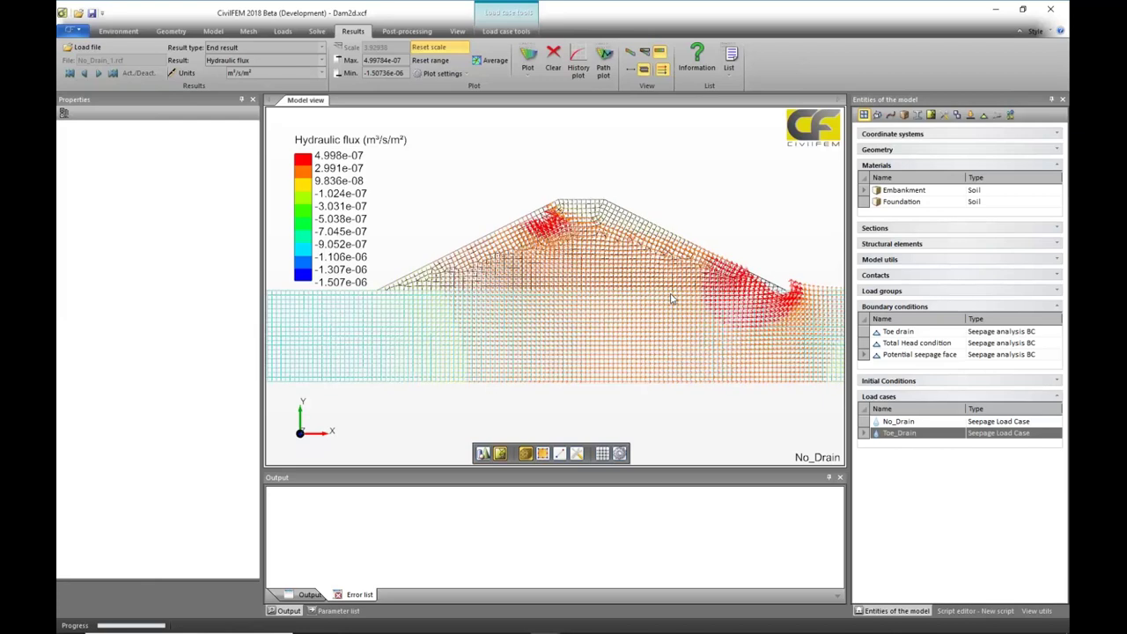
{"action": "left_click", "coordinate": [322, 61]}
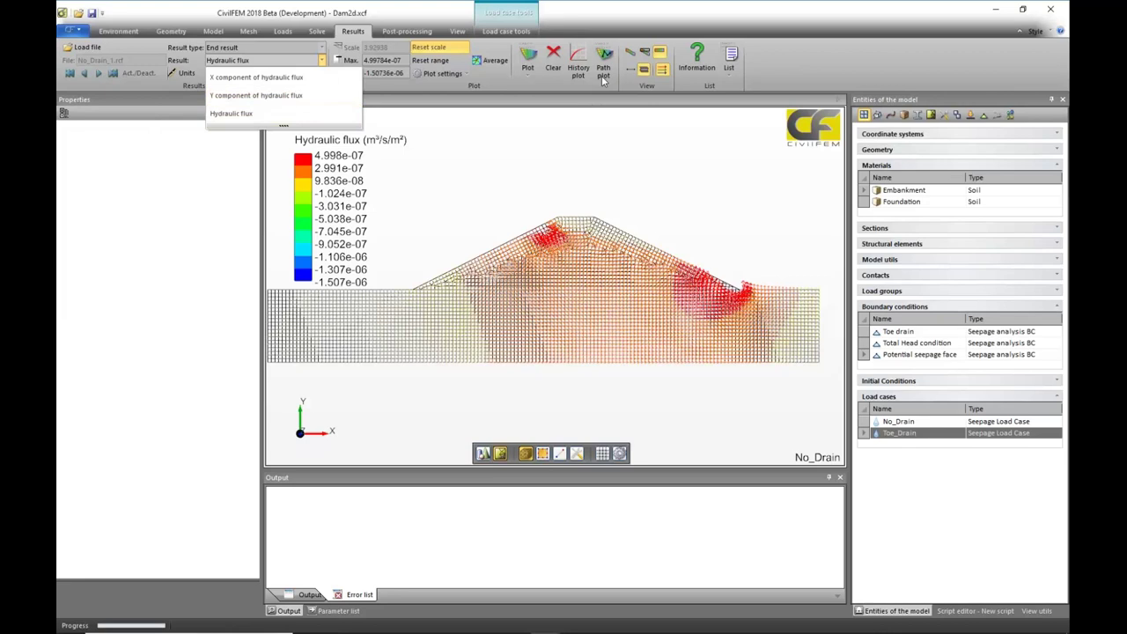
Switch to the PowerPoint presentation and show the Earth embankment dam slide comparing safety factors for no drains and toe drain.
{"action": "left_click", "coordinate": [910, 50]}
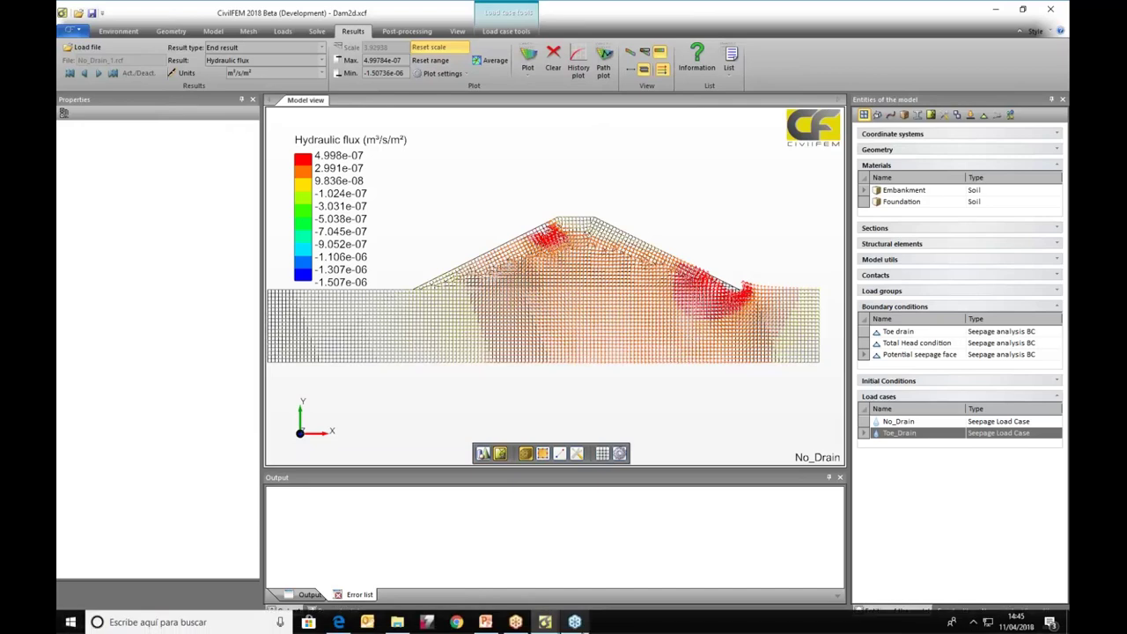
{"action": "left_click", "coordinate": [485, 621]}
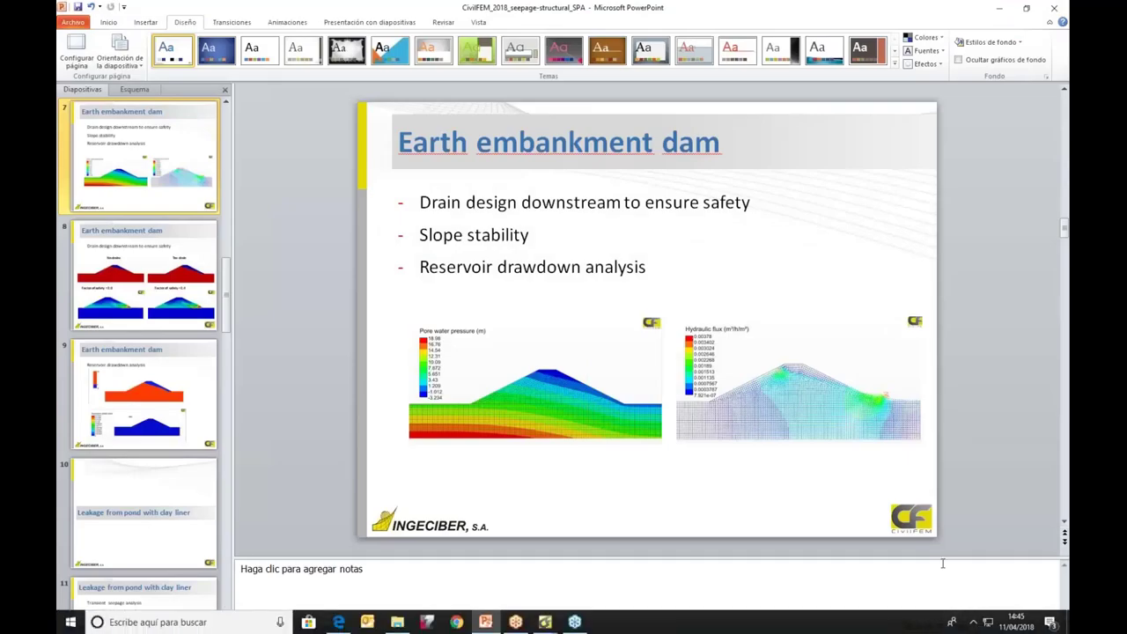
{"action": "left_click", "coordinate": [941, 626]}
{"action": "key", "text": "Right"}
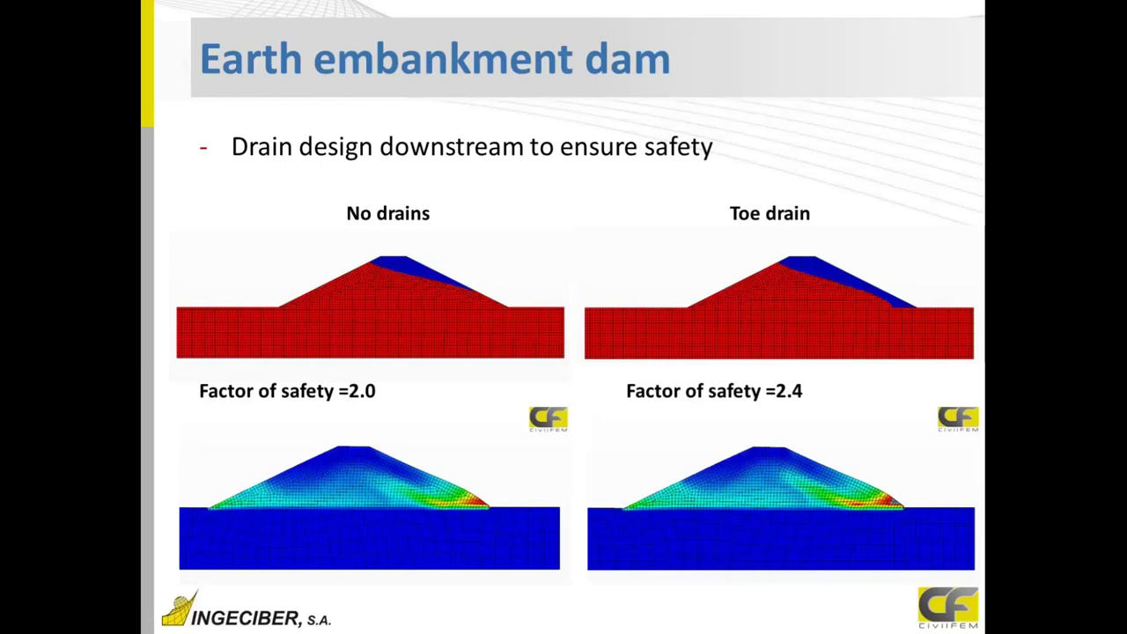
{"action": "key", "text": "Escape"}
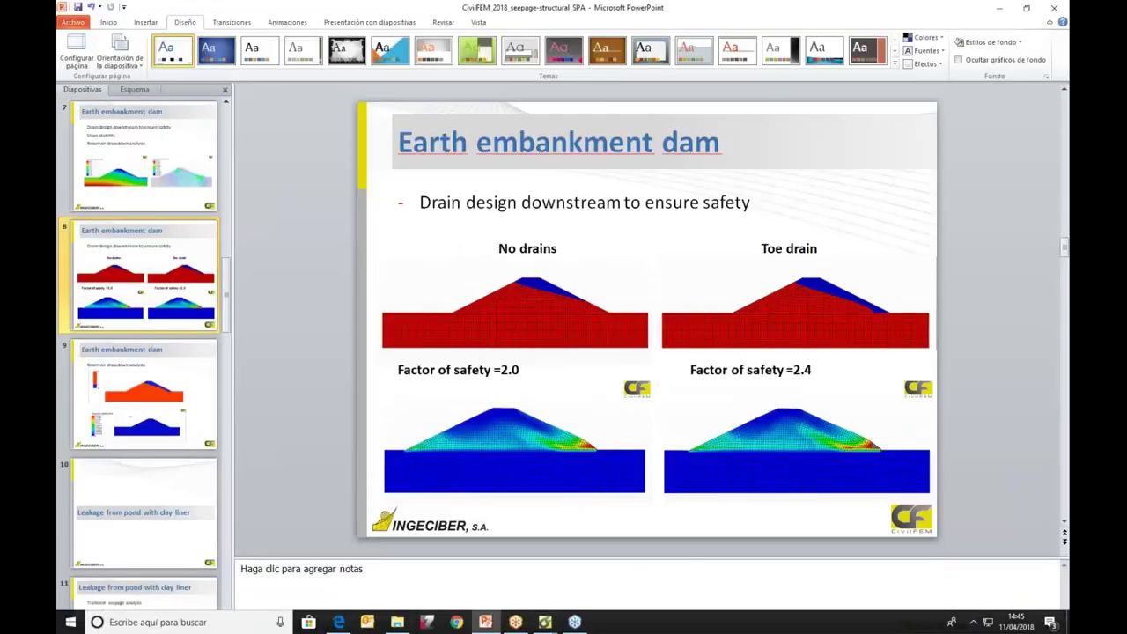
Return to the CivilFEM Dam2d window and open Dam2d_STRUCT from the SRF_DRAIN folder without saving the active model.
{"action": "left_click", "coordinate": [545, 622]}
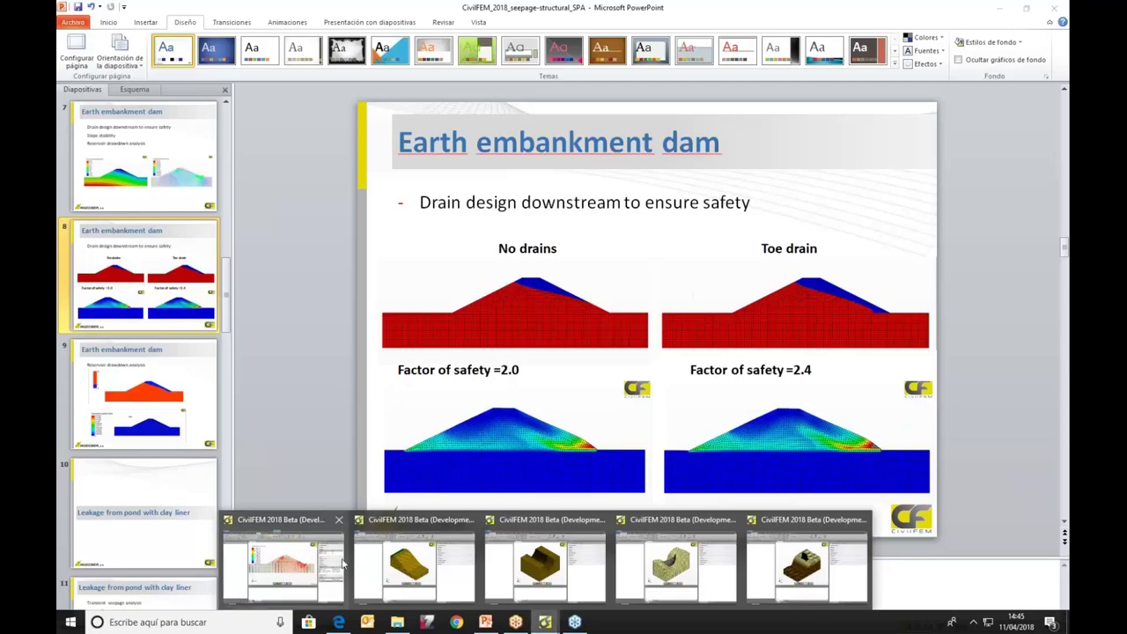
{"action": "left_click", "coordinate": [291, 568]}
{"action": "left_click", "coordinate": [78, 31]}
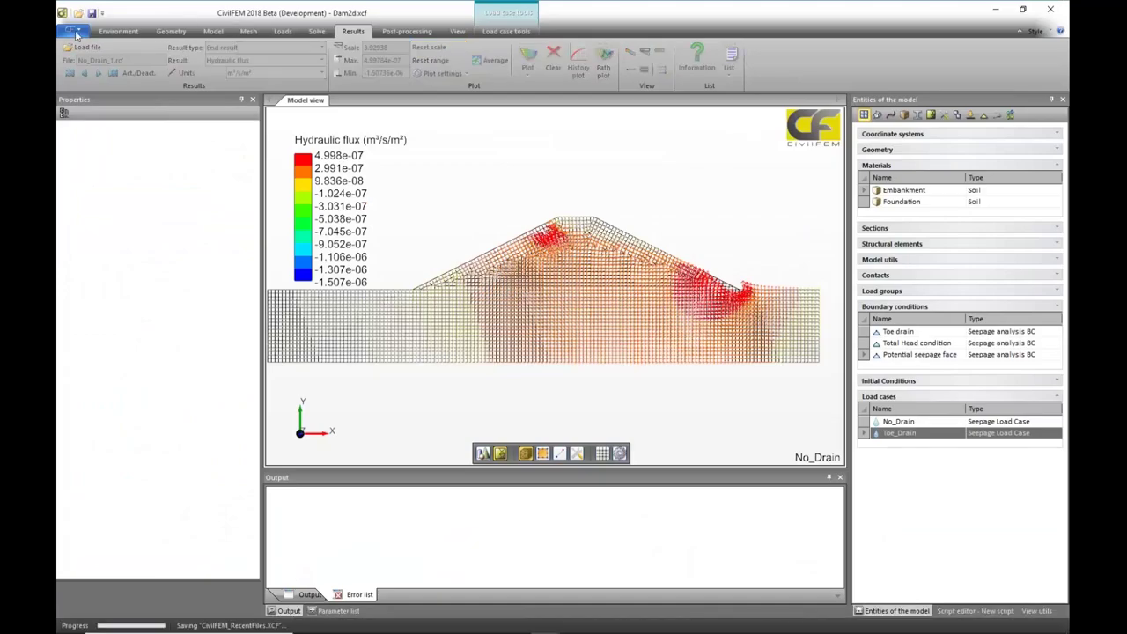
{"action": "left_click", "coordinate": [95, 81]}
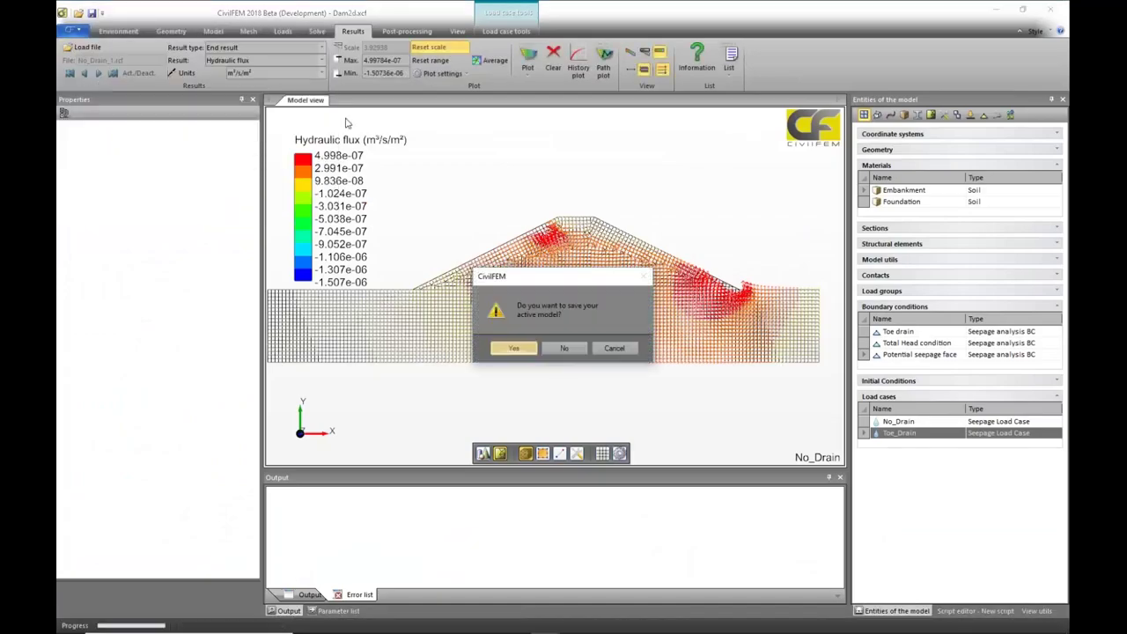
{"action": "left_click", "coordinate": [553, 346]}
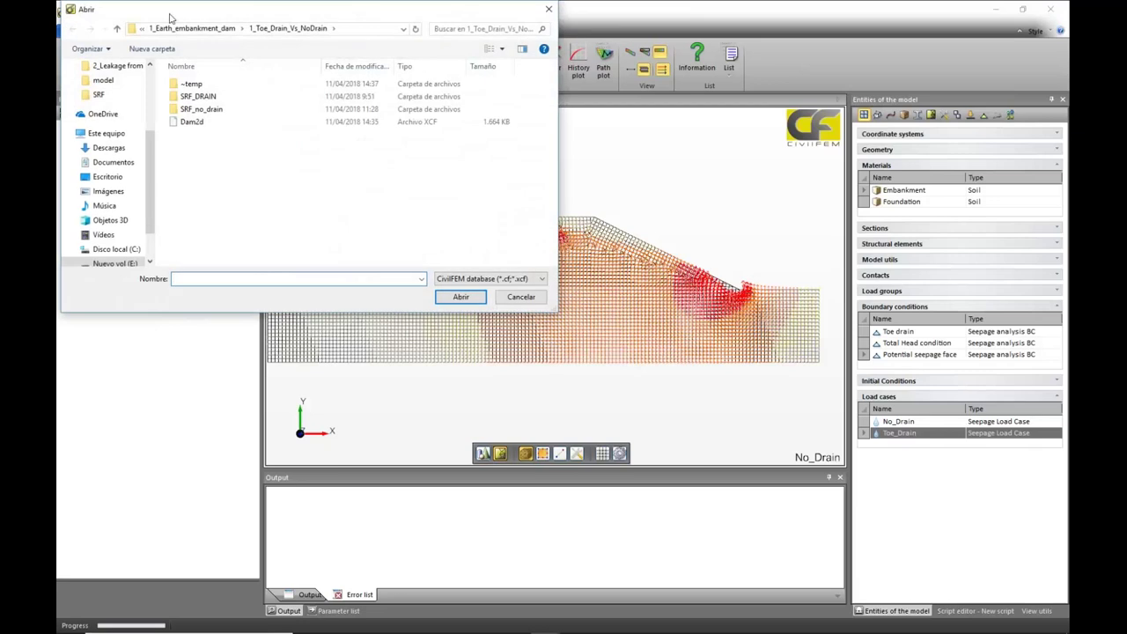
{"action": "double_click", "coordinate": [208, 97]}
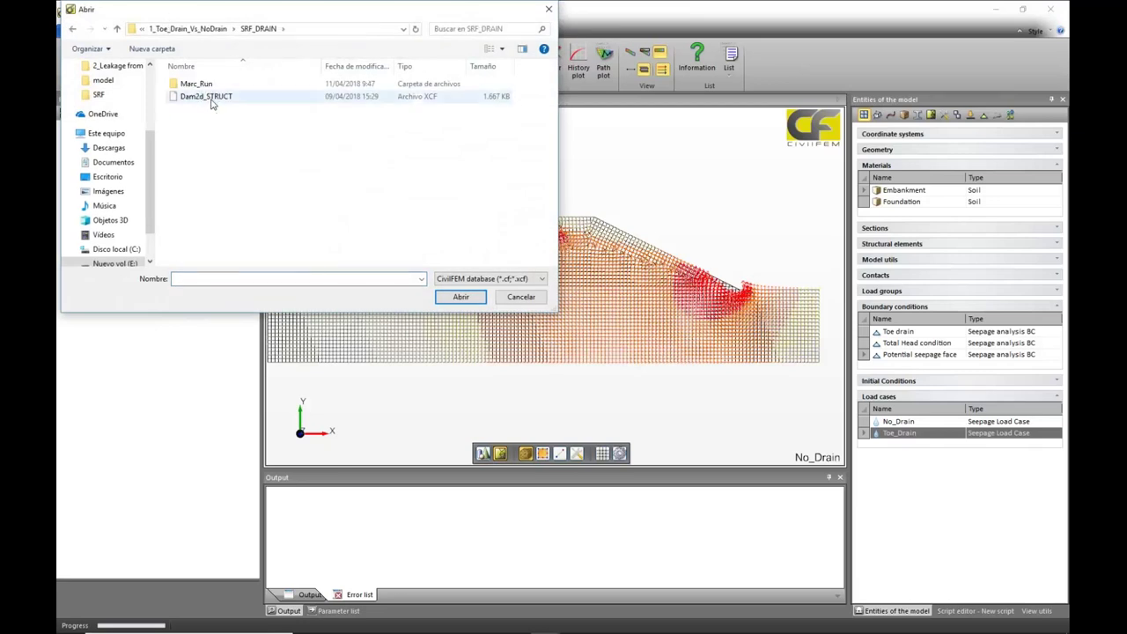
{"action": "left_click", "coordinate": [209, 96]}
{"action": "left_click", "coordinate": [449, 299]}
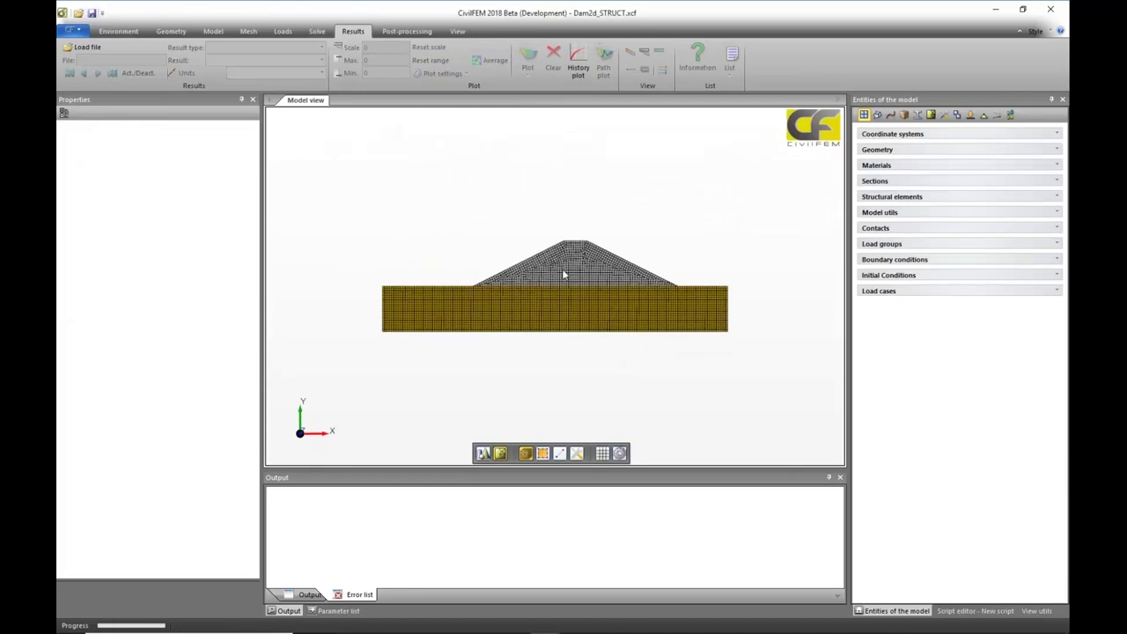
Load Initial_1.txt from the SRF_DRAIN folder as the solver's initial state and enable its stresses.
{"action": "left_click", "coordinate": [316, 30]}
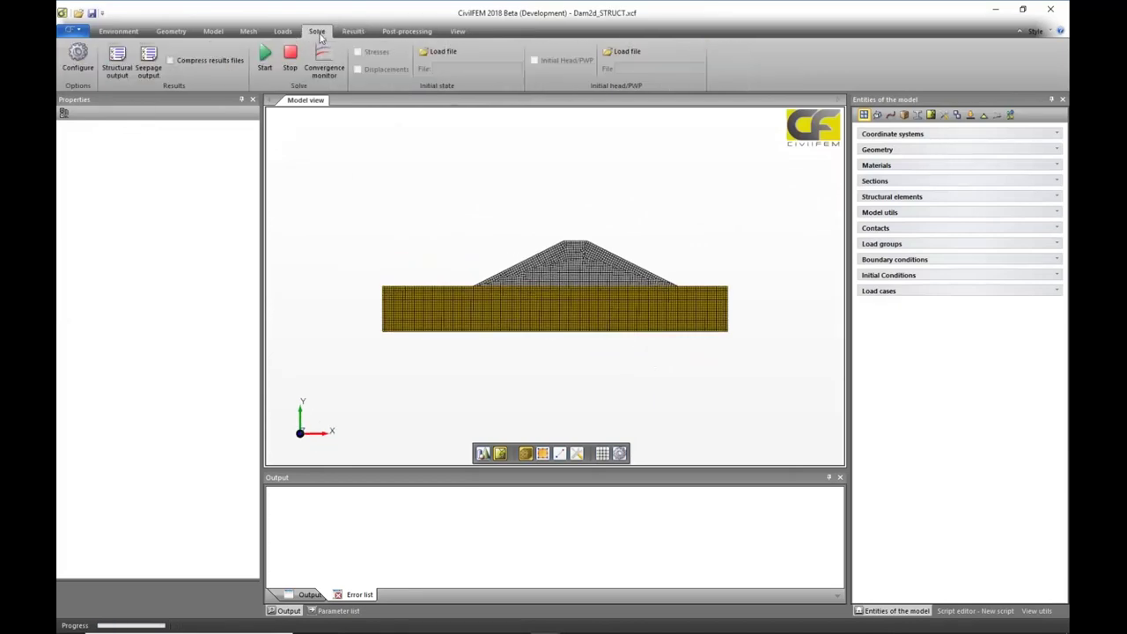
{"action": "left_click", "coordinate": [483, 53]}
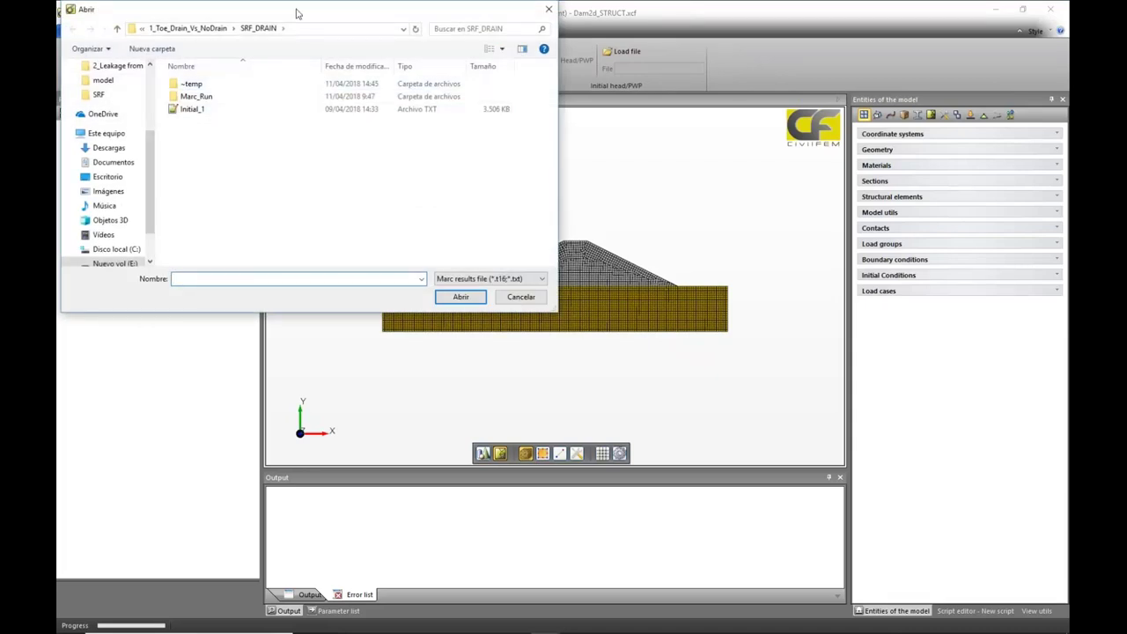
{"action": "left_click_drag", "start_coordinate": [296, 13], "coordinate": [556, 174]}
{"action": "left_click", "coordinate": [812, 167]}
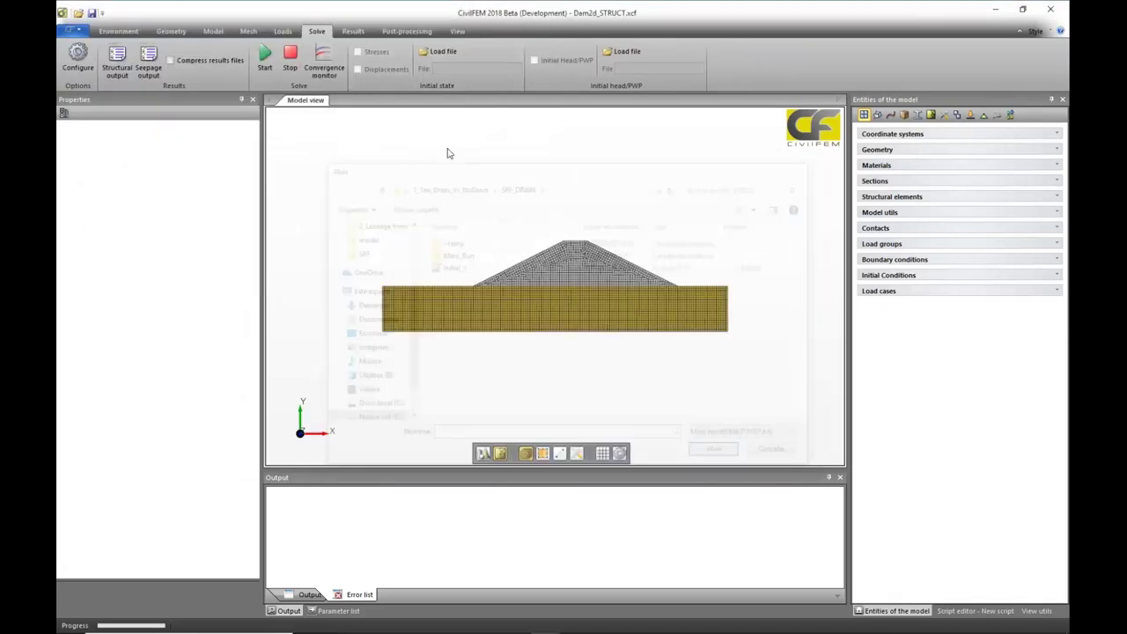
{"action": "left_click", "coordinate": [447, 55]}
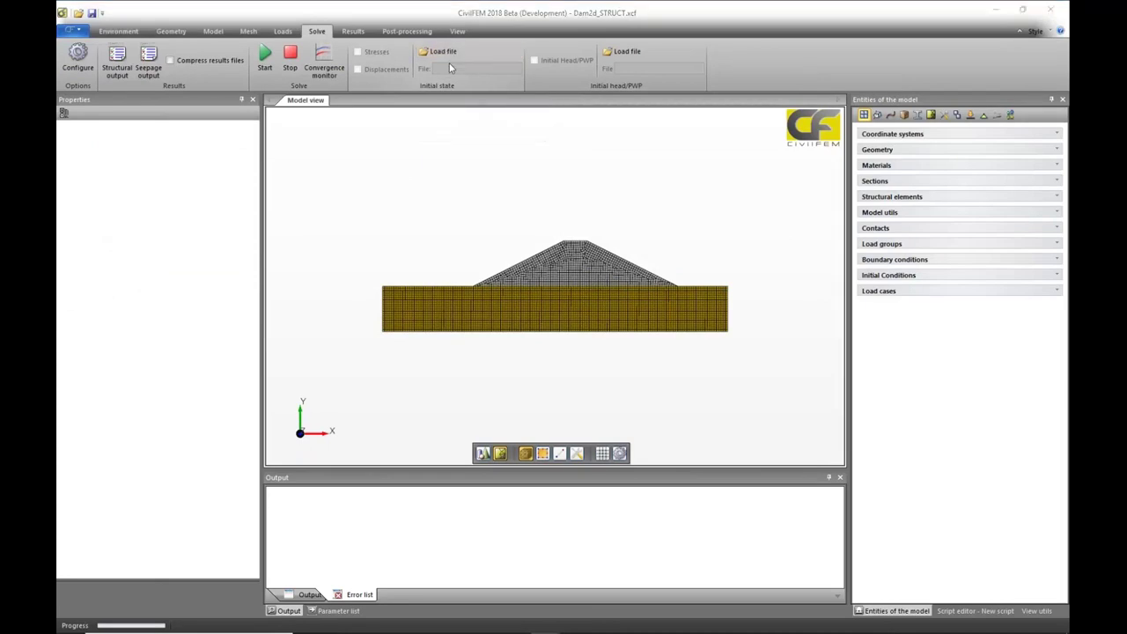
{"action": "left_click", "coordinate": [474, 268]}
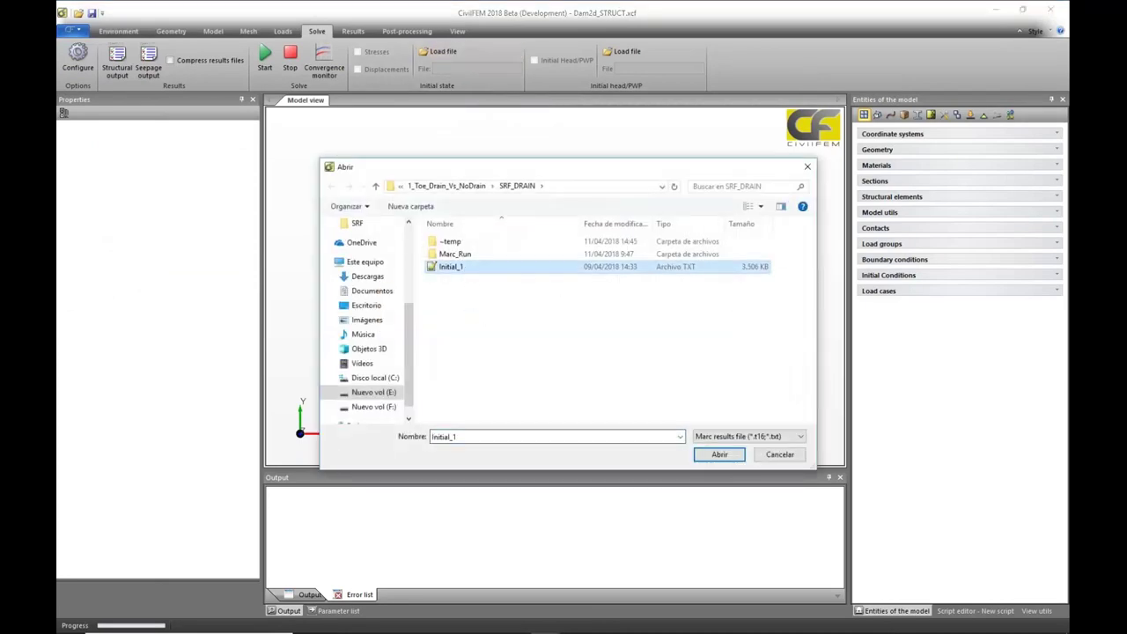
{"action": "left_click", "coordinate": [719, 454]}
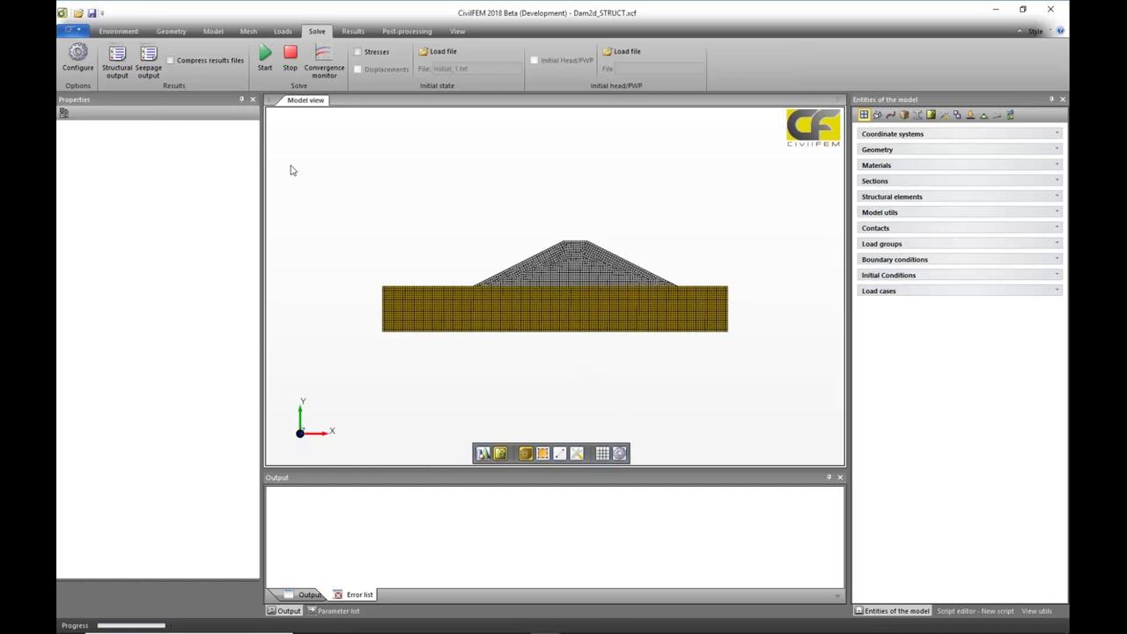
{"action": "left_click", "coordinate": [358, 51]}
Load No_Drain_1.rcf from the 1_Toe_Drain_Vs_NoDrain folder as the initial head/PWP file.
{"action": "left_click", "coordinate": [629, 54]}
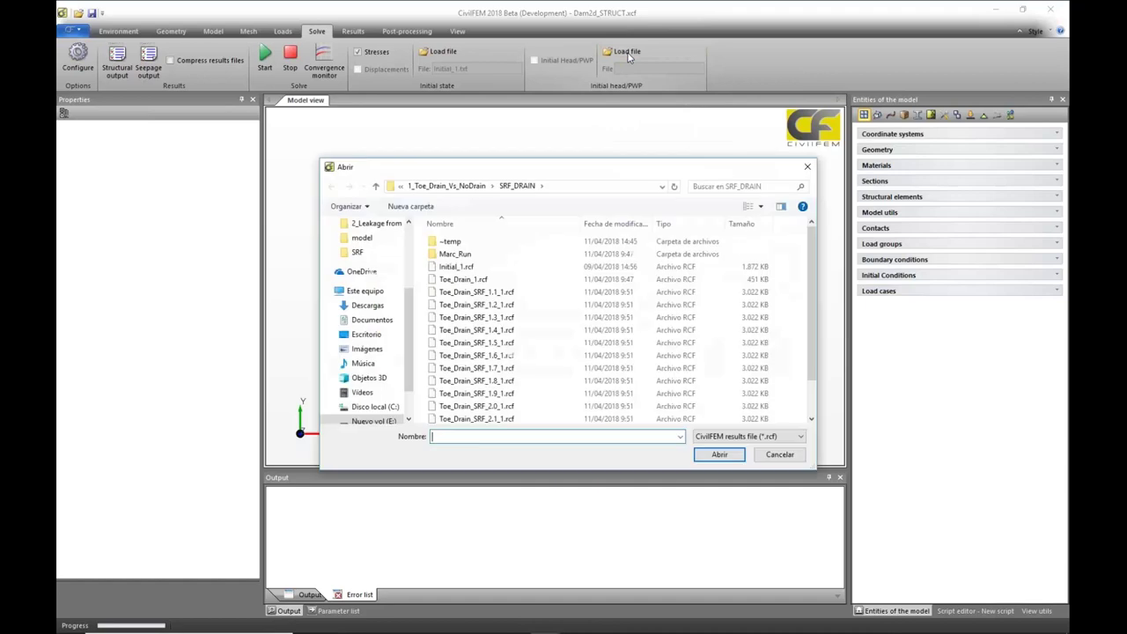
{"action": "left_click", "coordinate": [807, 167]}
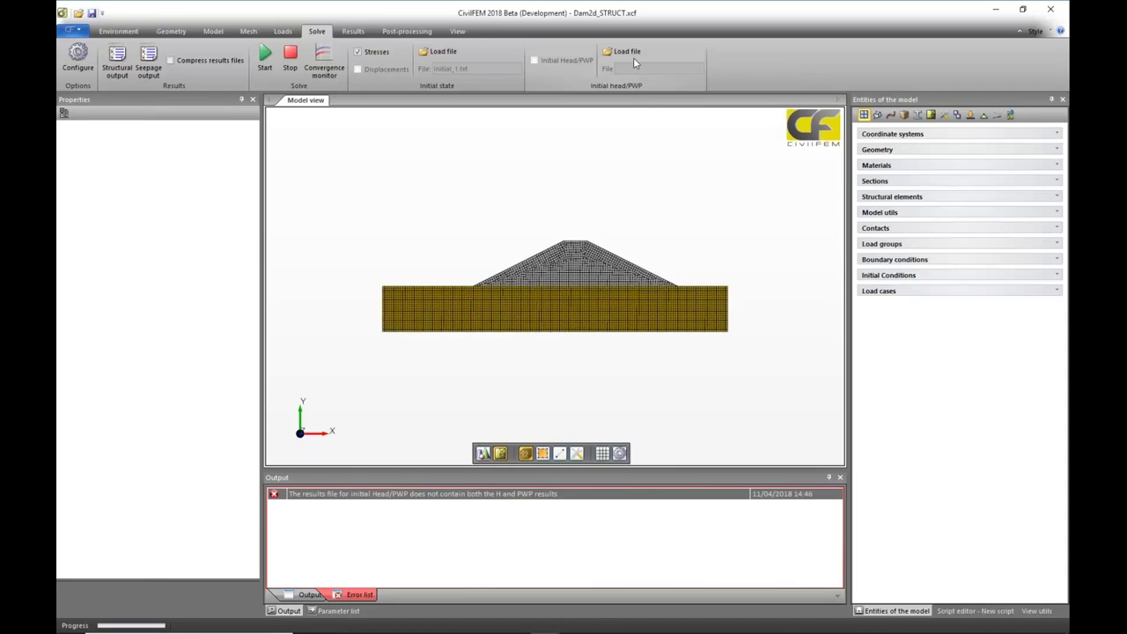
{"action": "left_click", "coordinate": [632, 53]}
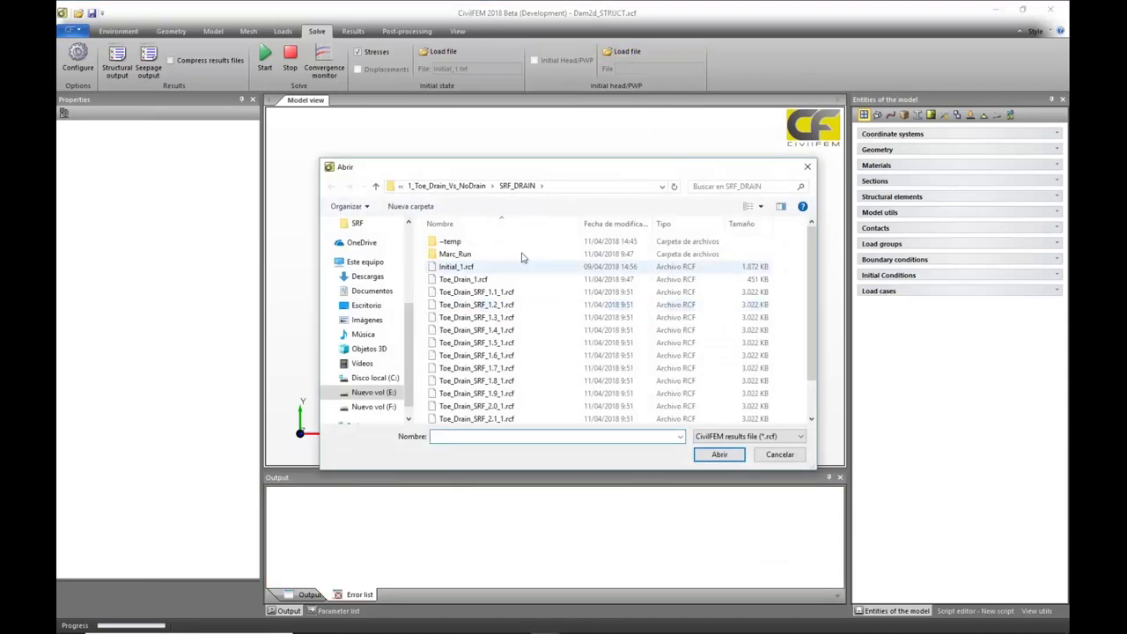
{"action": "left_click", "coordinate": [460, 186]}
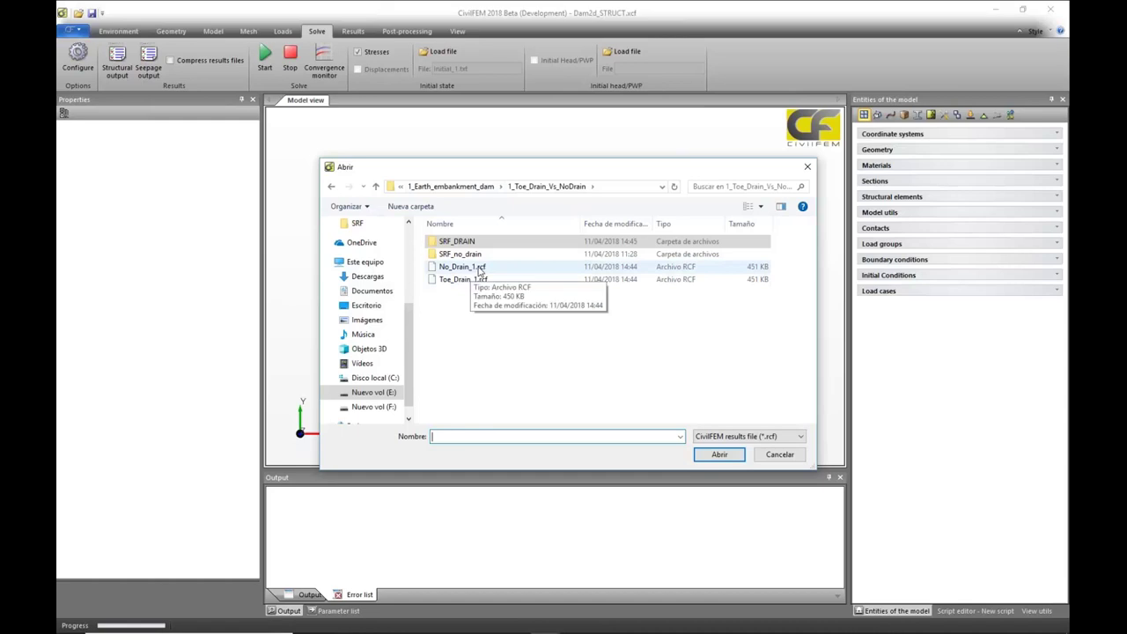
{"action": "left_click", "coordinate": [480, 269]}
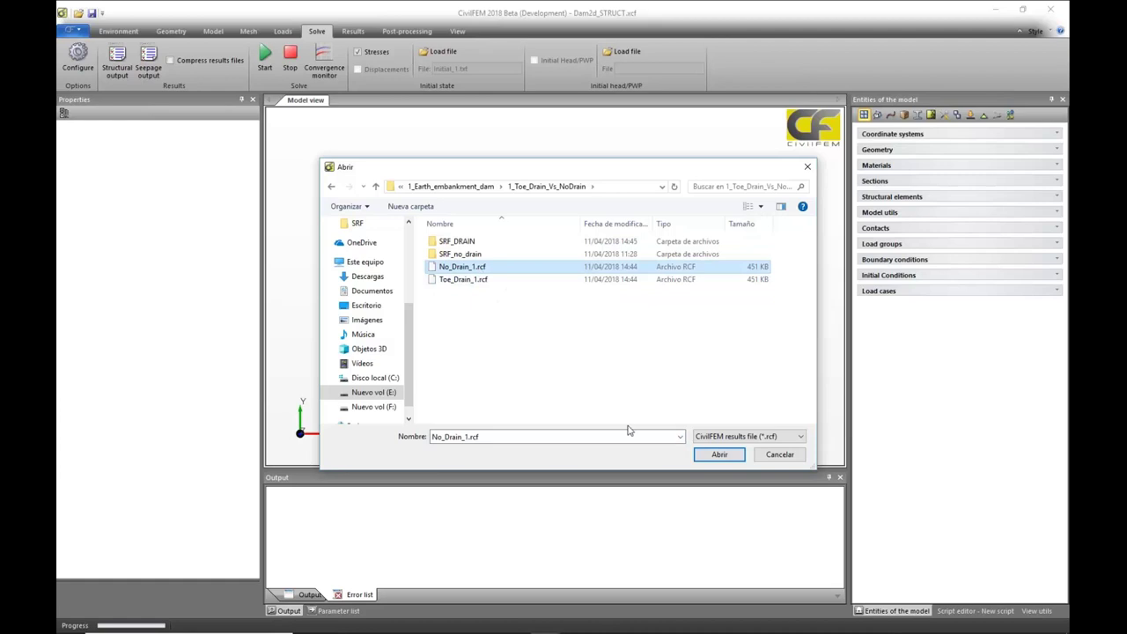
{"action": "left_click", "coordinate": [728, 454]}
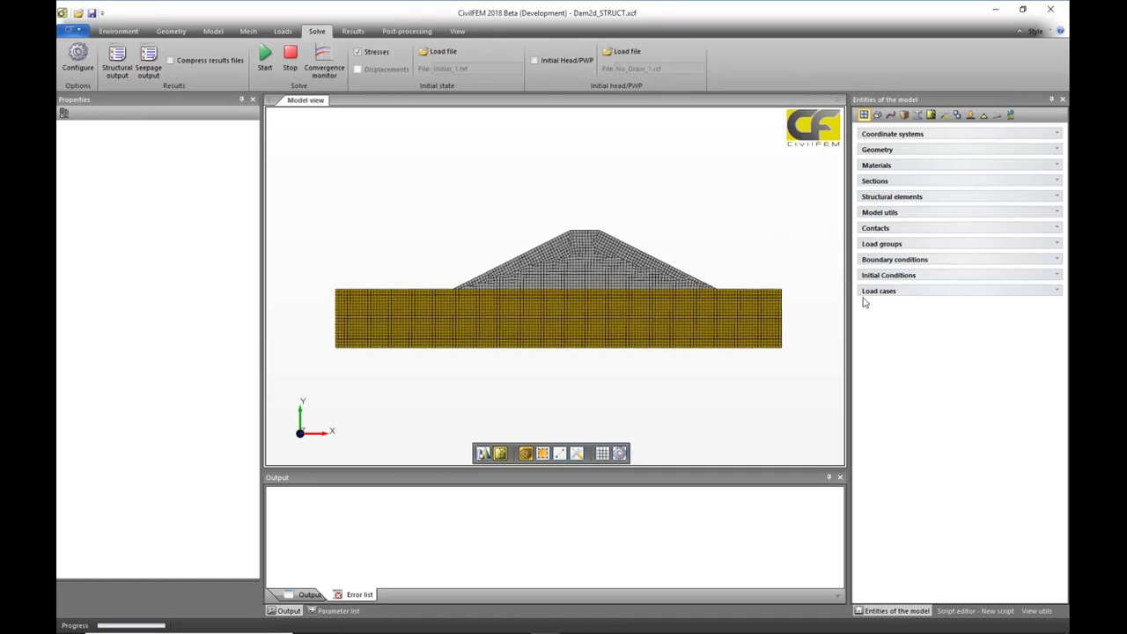
Show the Embankment material's Mohr-Coulomb properties and set the SRF parameter to 1.
{"action": "left_click", "coordinate": [905, 168]}
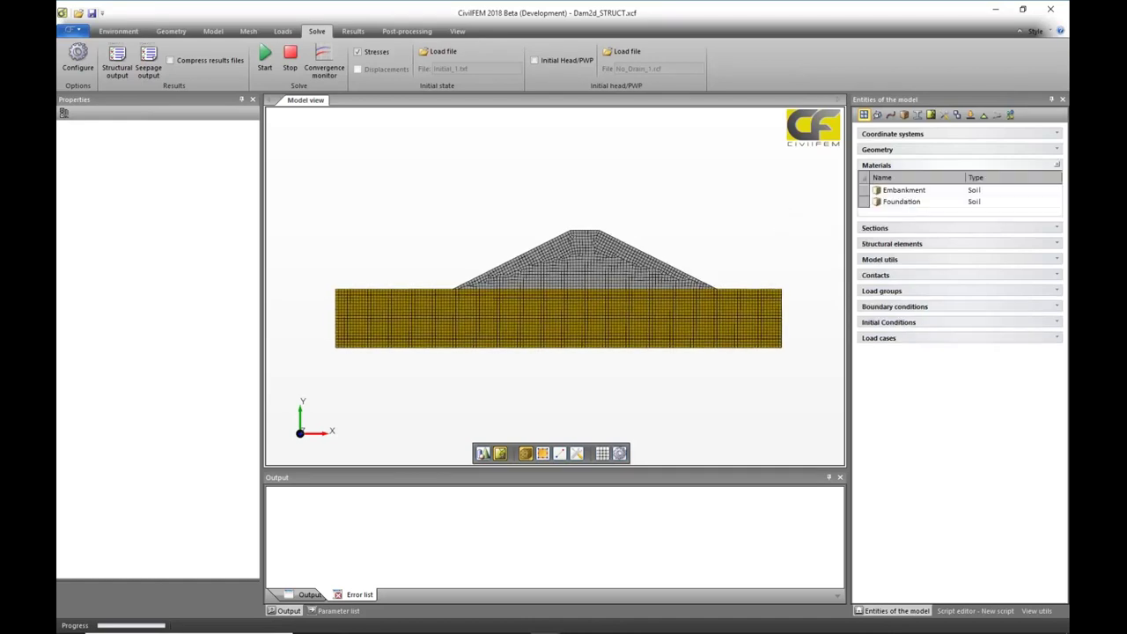
{"action": "left_click", "coordinate": [924, 191]}
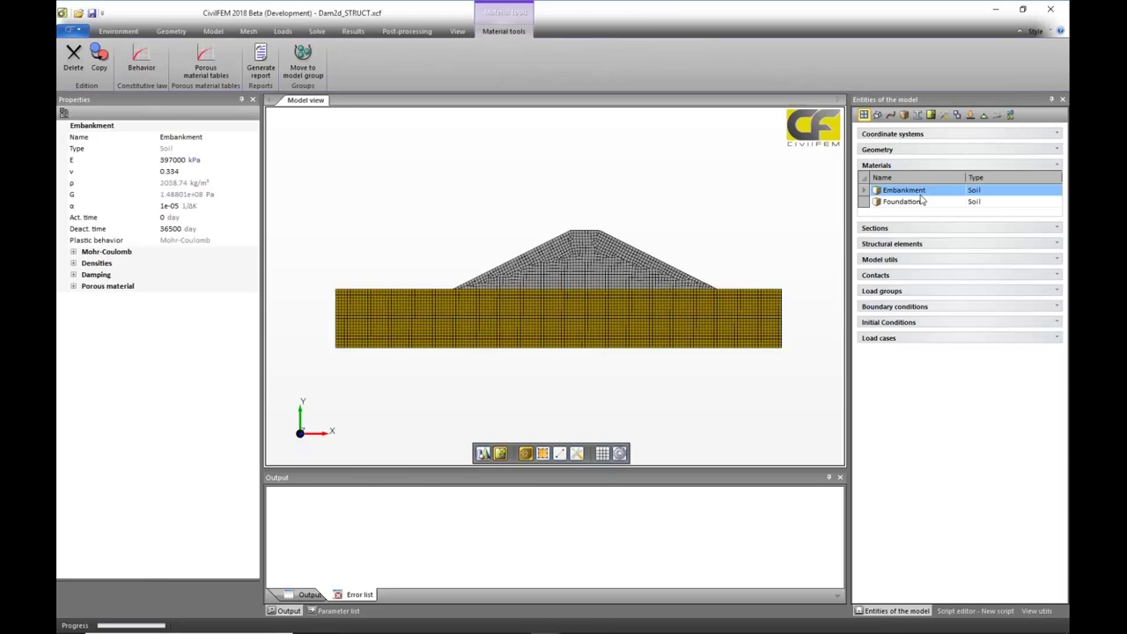
{"action": "left_click", "coordinate": [74, 253]}
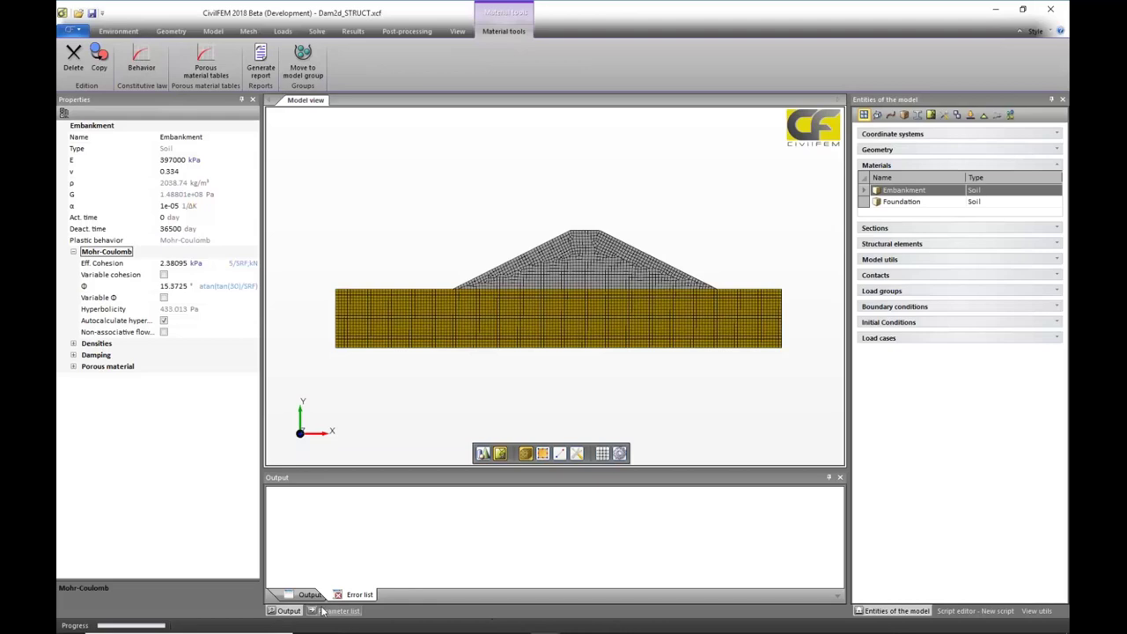
{"action": "left_click", "coordinate": [349, 615]}
{"action": "left_click", "coordinate": [705, 506]}
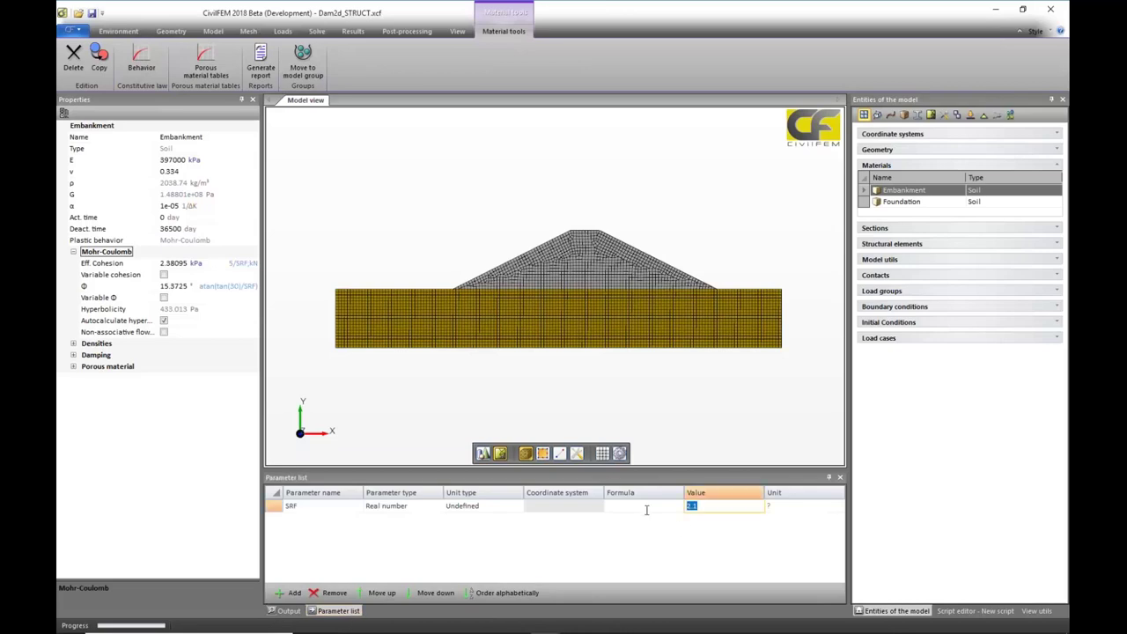
{"action": "type", "text": "1"}
{"action": "key", "text": "Return"}
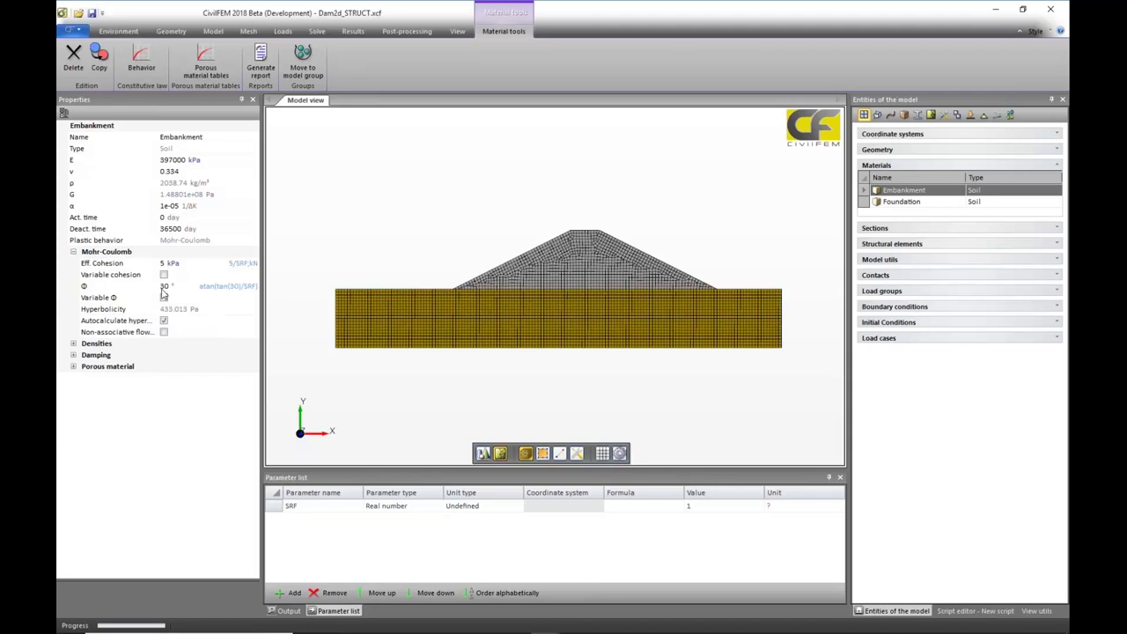
{"action": "left_click", "coordinate": [437, 407]}
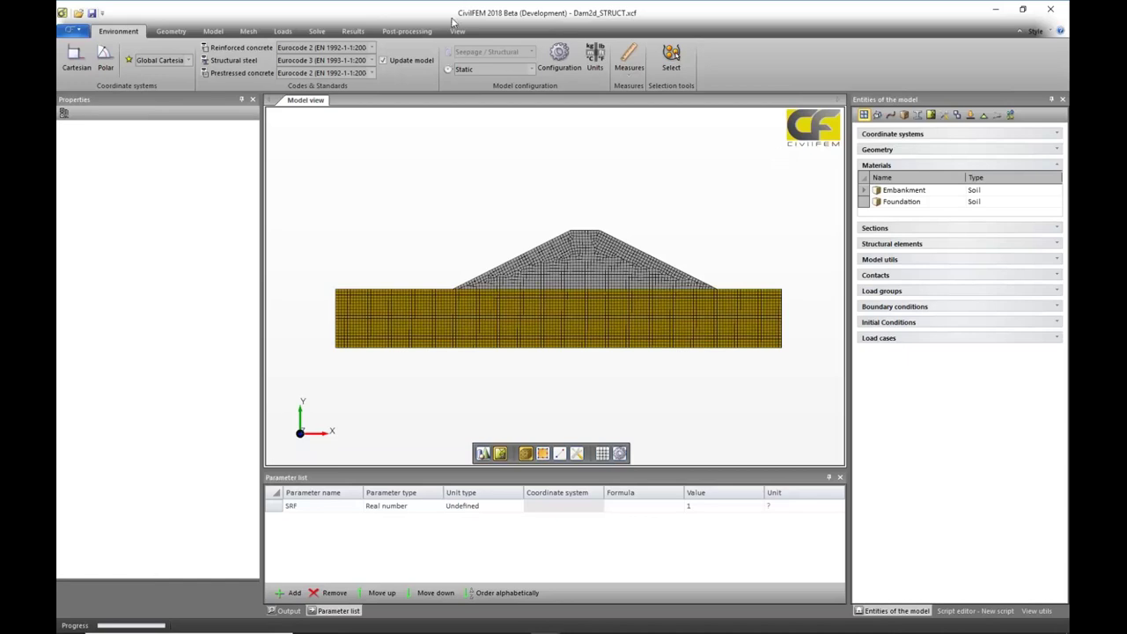
Load the results file No_Drain_SRF_2.0.rcf from the SRF_no_drain folder.
{"action": "left_click", "coordinate": [316, 30]}
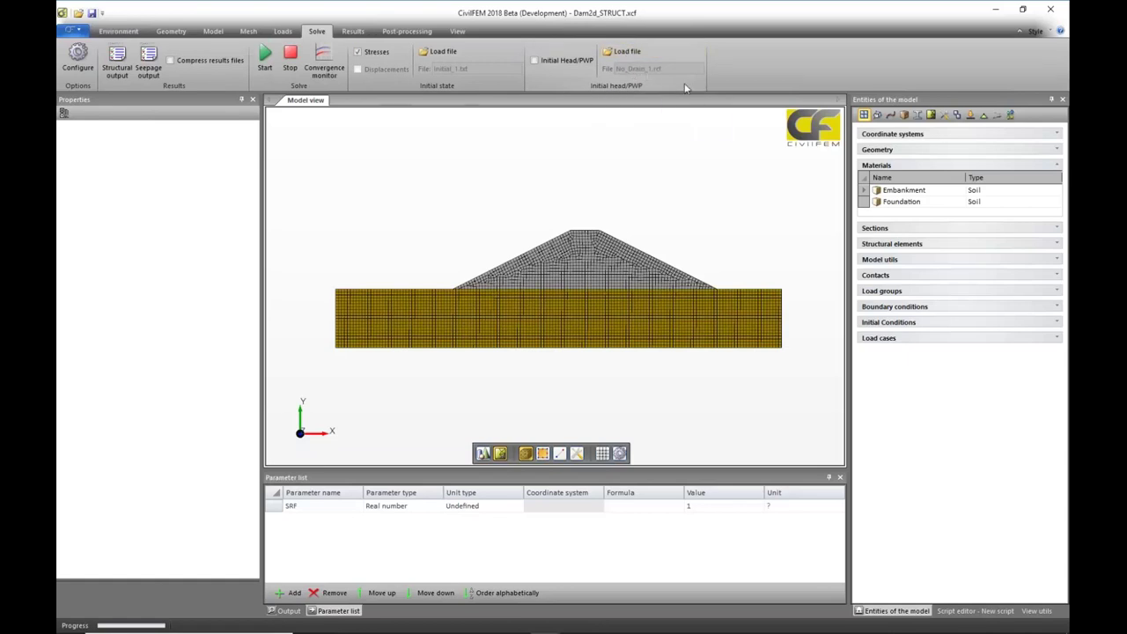
{"action": "left_click", "coordinate": [353, 33]}
{"action": "left_click", "coordinate": [85, 48]}
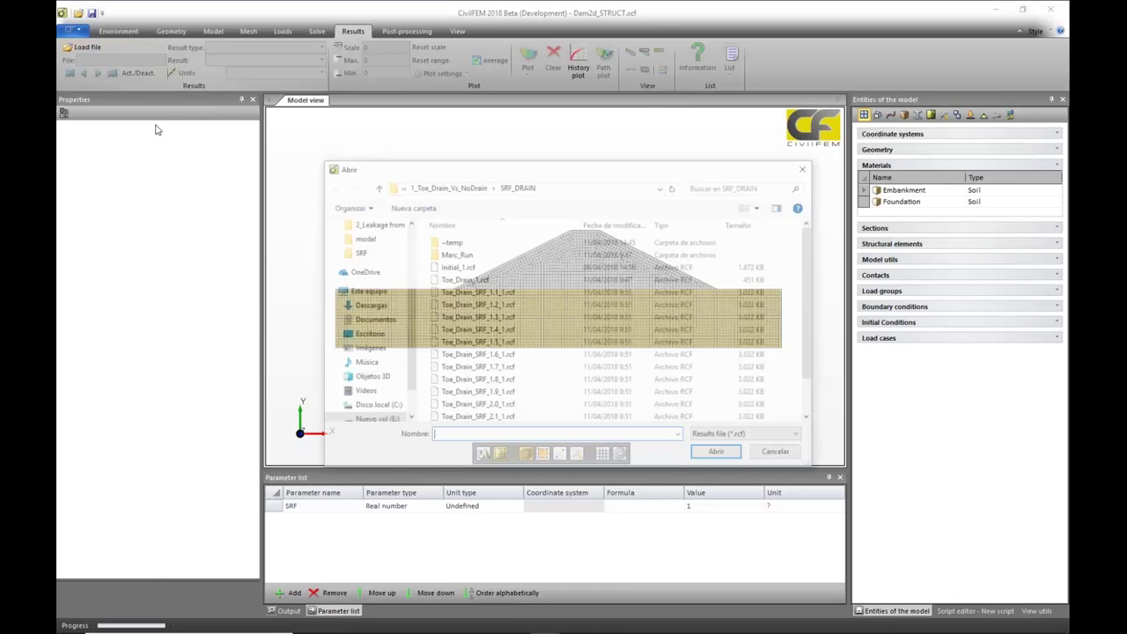
{"action": "scroll", "coordinate": [555, 376], "scroll_direction": "down", "scroll_amount": 1}
{"action": "scroll", "coordinate": [556, 376], "scroll_direction": "up", "scroll_amount": 1}
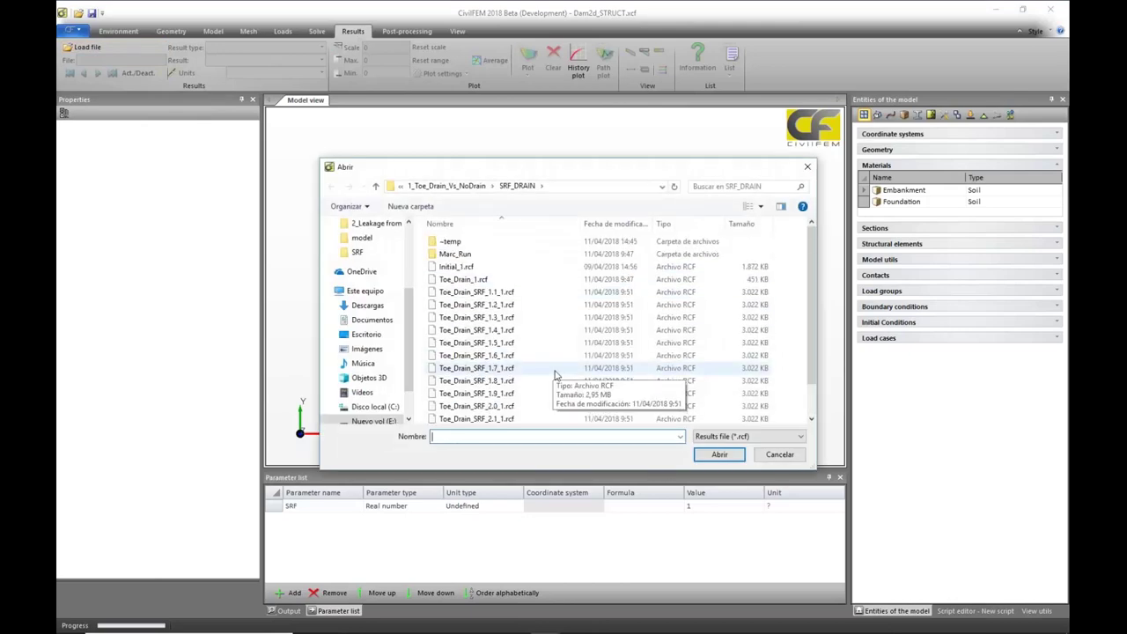
{"action": "left_click", "coordinate": [451, 186]}
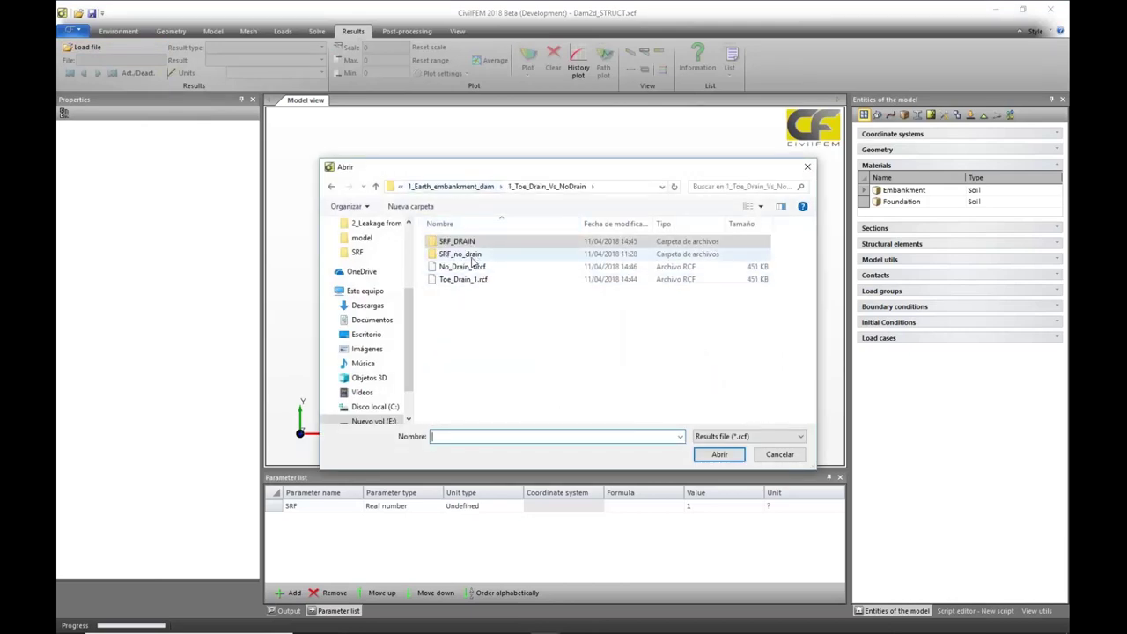
{"action": "double_click", "coordinate": [467, 255]}
{"action": "left_click", "coordinate": [472, 394]}
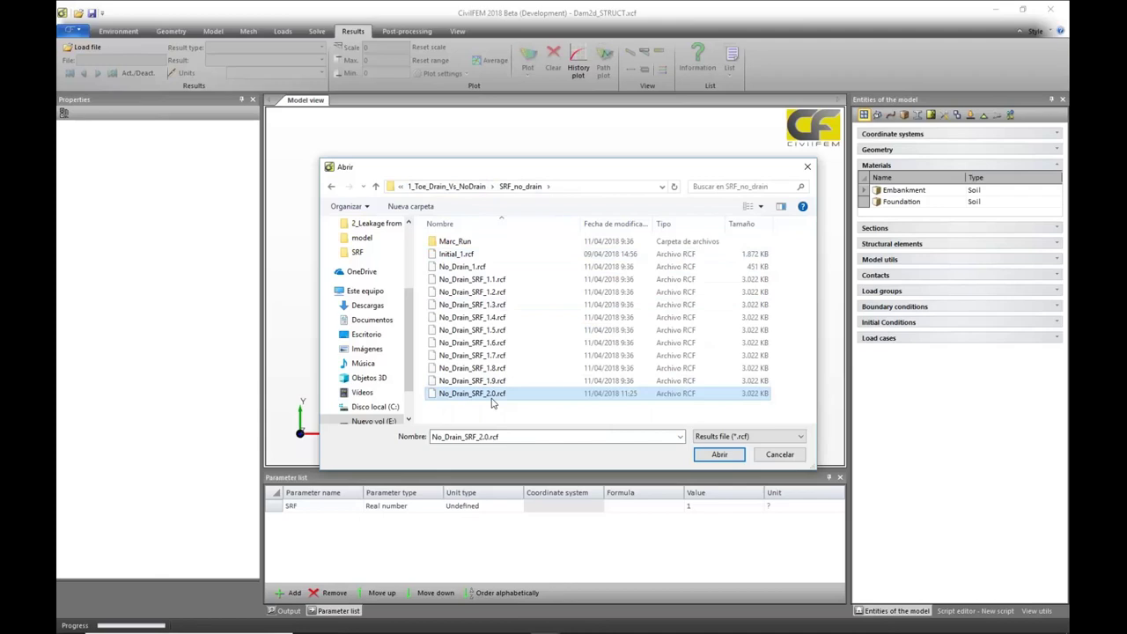
{"action": "left_click", "coordinate": [743, 461]}
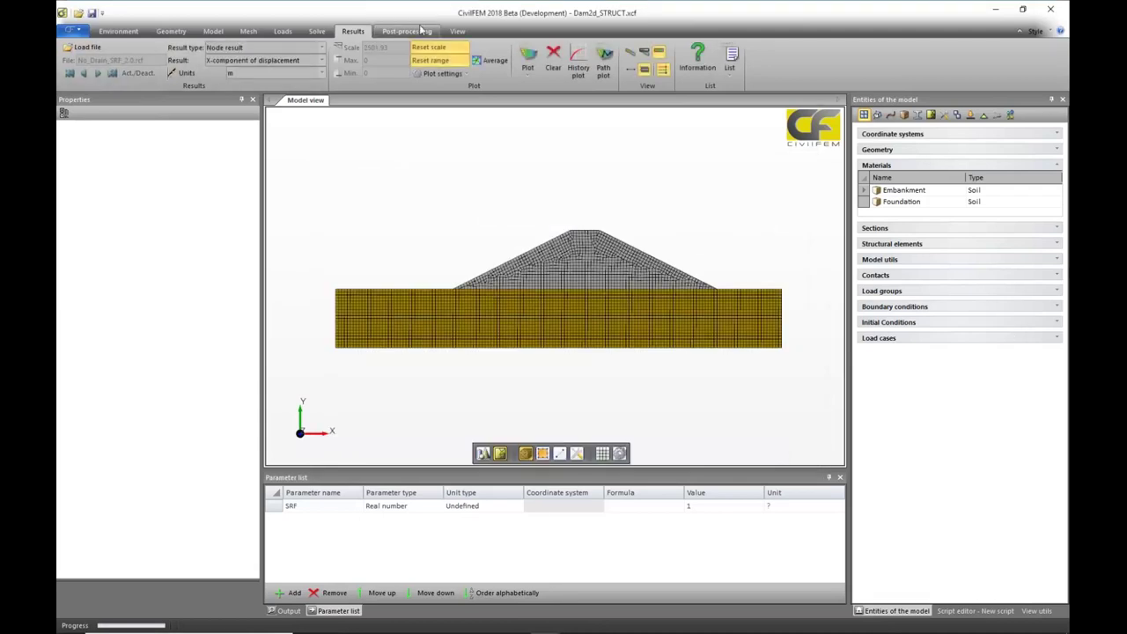
Plot the equivalent plastic strain end result on the dam model as a colour contour.
{"action": "left_click", "coordinate": [321, 51]}
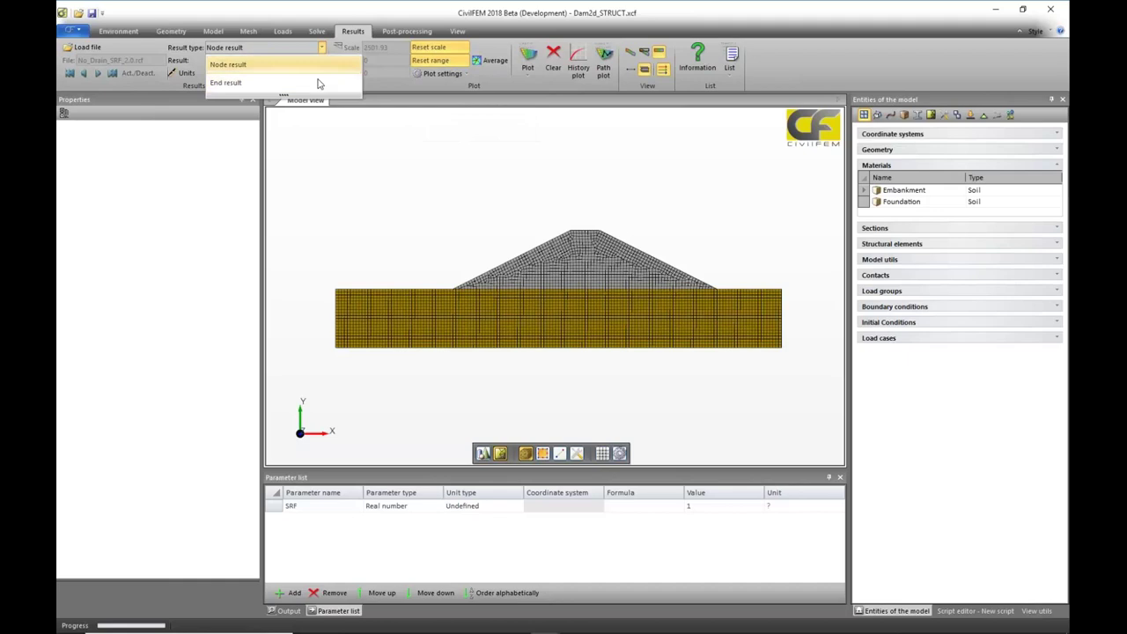
{"action": "left_click", "coordinate": [317, 82]}
{"action": "left_click", "coordinate": [321, 60]}
{"action": "scroll", "coordinate": [322, 64], "scroll_direction": "down", "scroll_amount": 2}
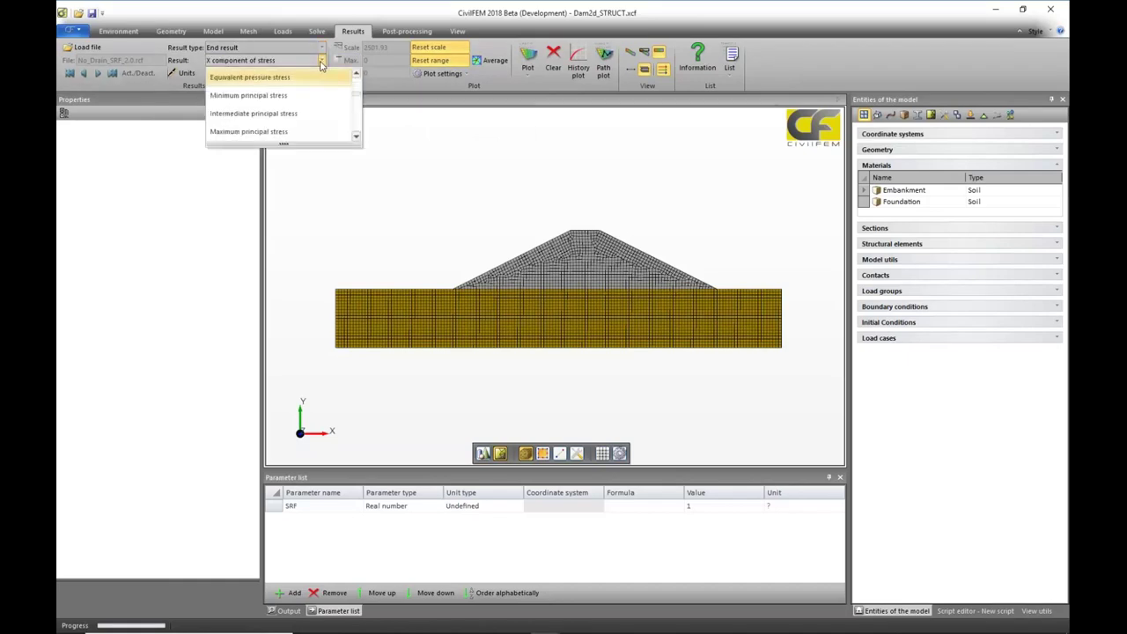
{"action": "scroll", "coordinate": [322, 83], "scroll_direction": "down", "scroll_amount": 3}
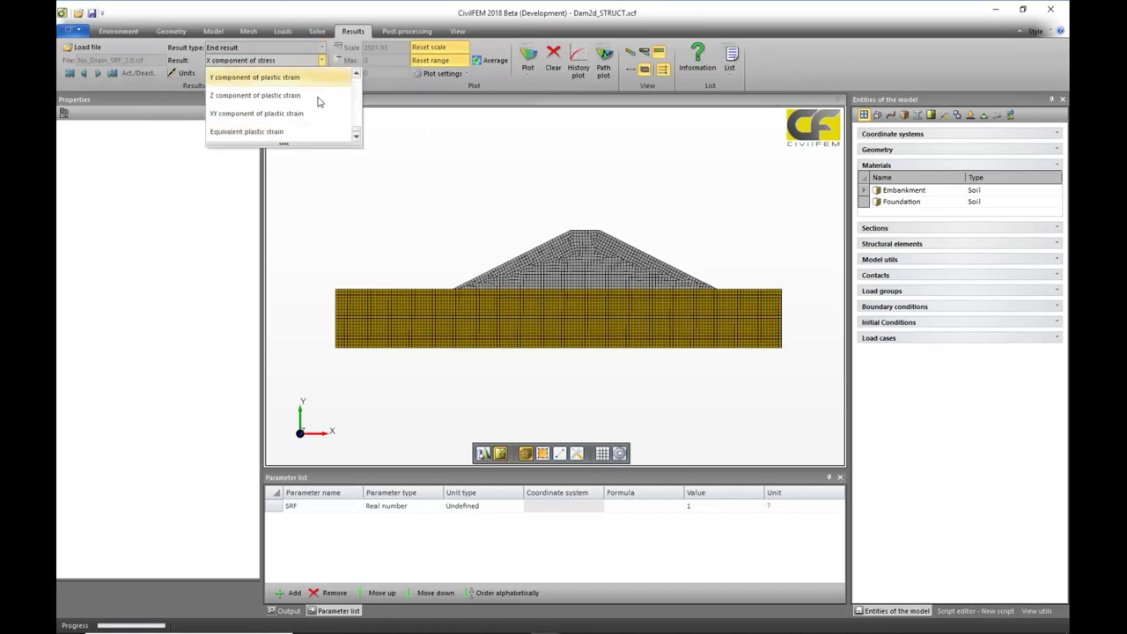
{"action": "left_click", "coordinate": [281, 132]}
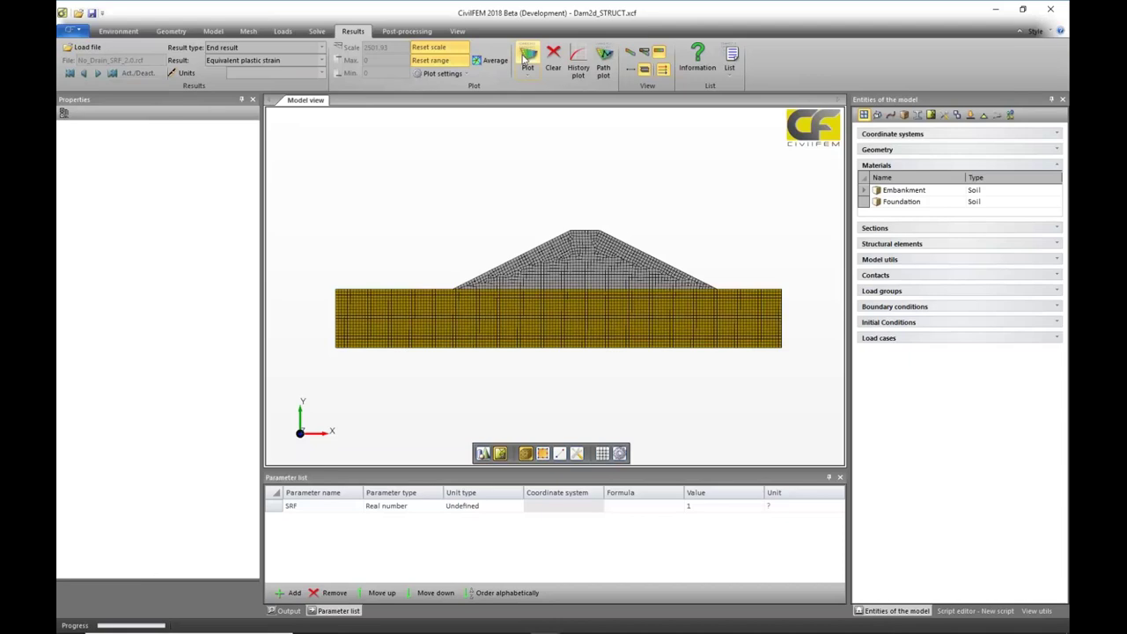
{"action": "left_click", "coordinate": [525, 64]}
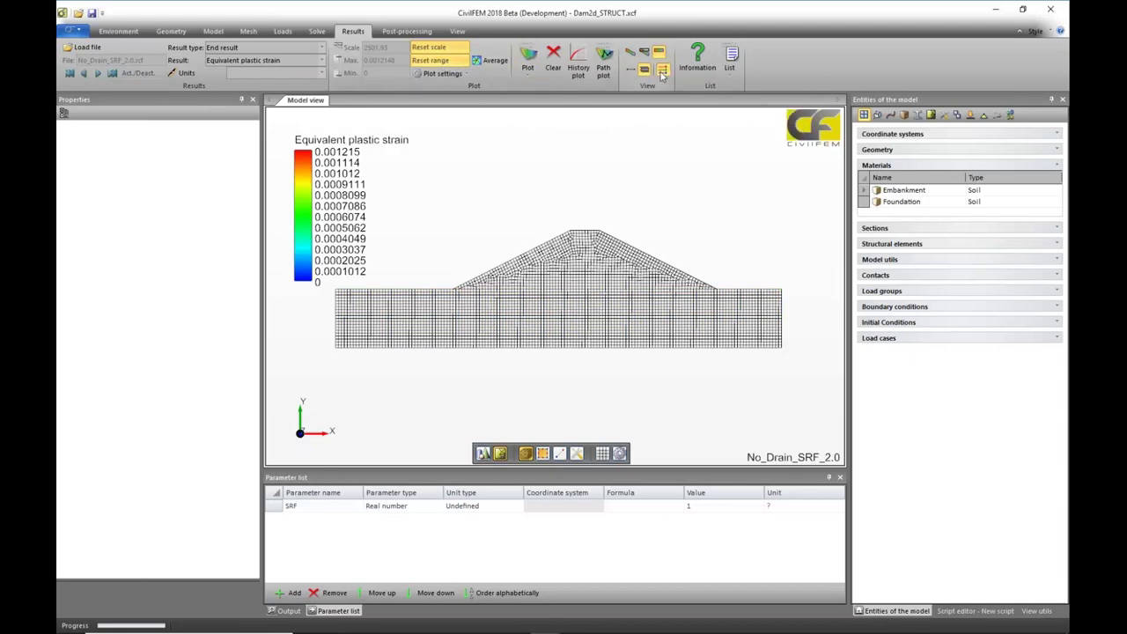
{"action": "left_click", "coordinate": [529, 59]}
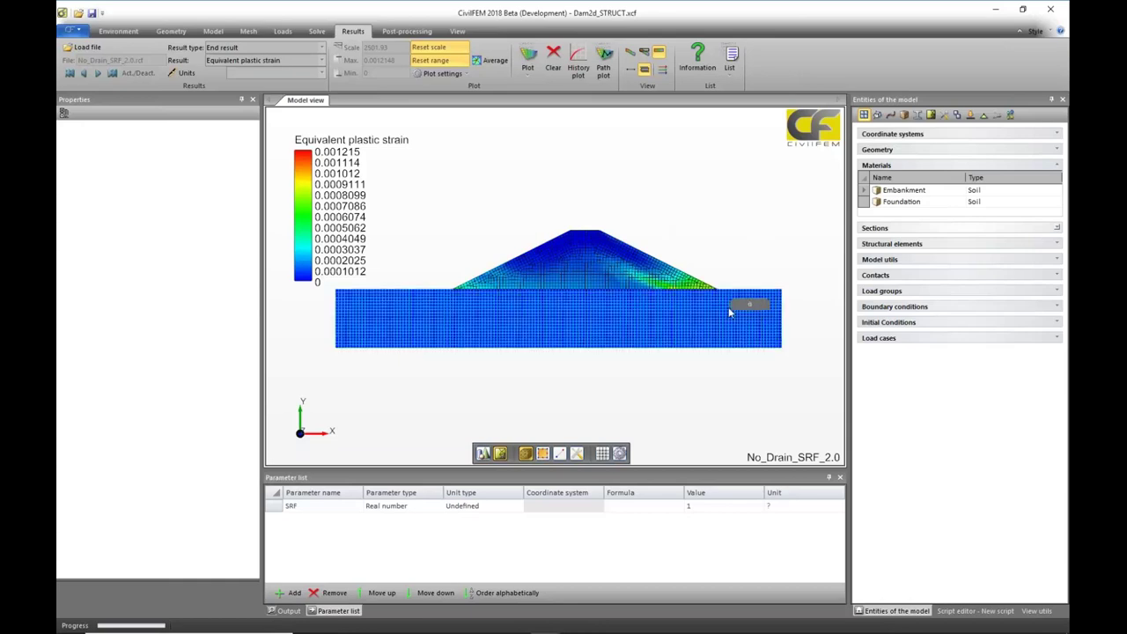
Plot the equivalent plastic strain on the deformed shape with a manual scale of 1000.
{"action": "left_click", "coordinate": [632, 51]}
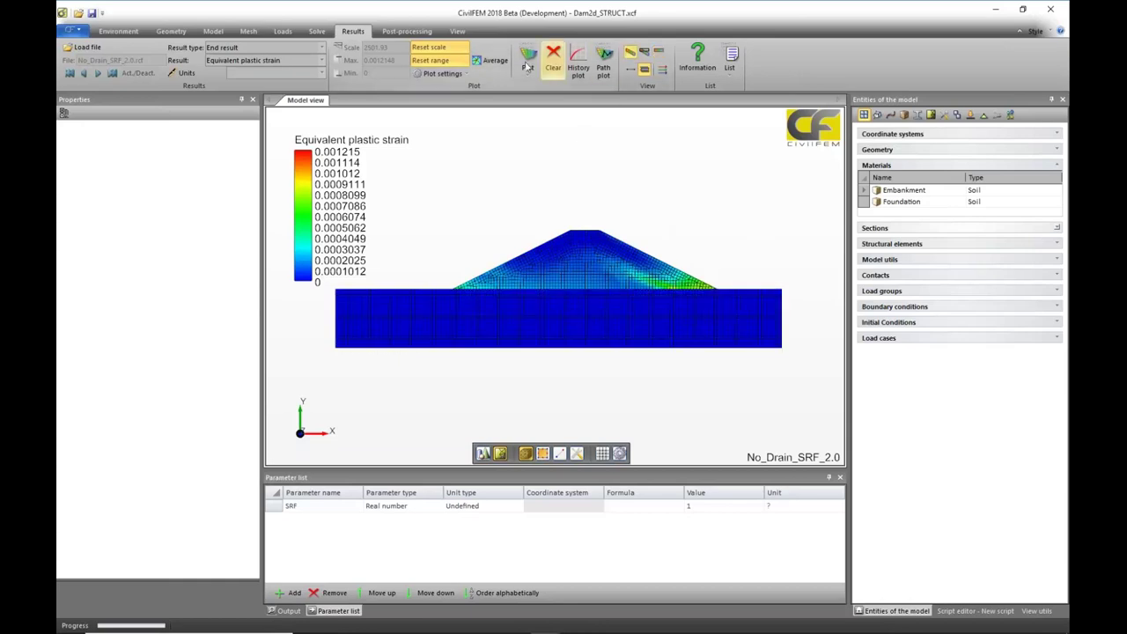
{"action": "left_click", "coordinate": [525, 57]}
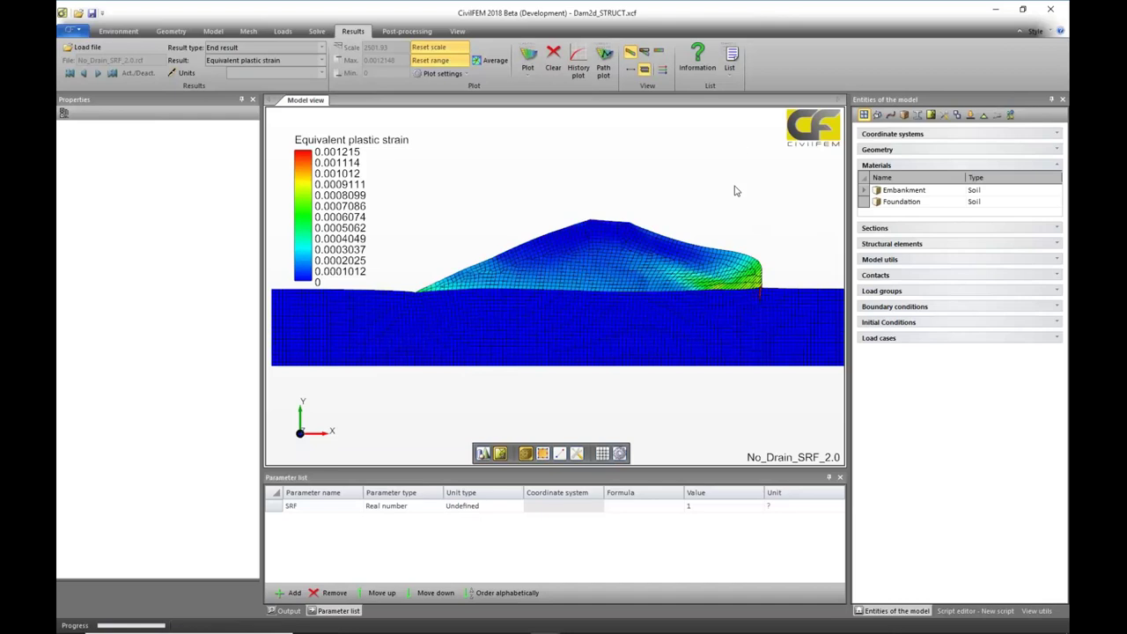
{"action": "left_click", "coordinate": [427, 61]}
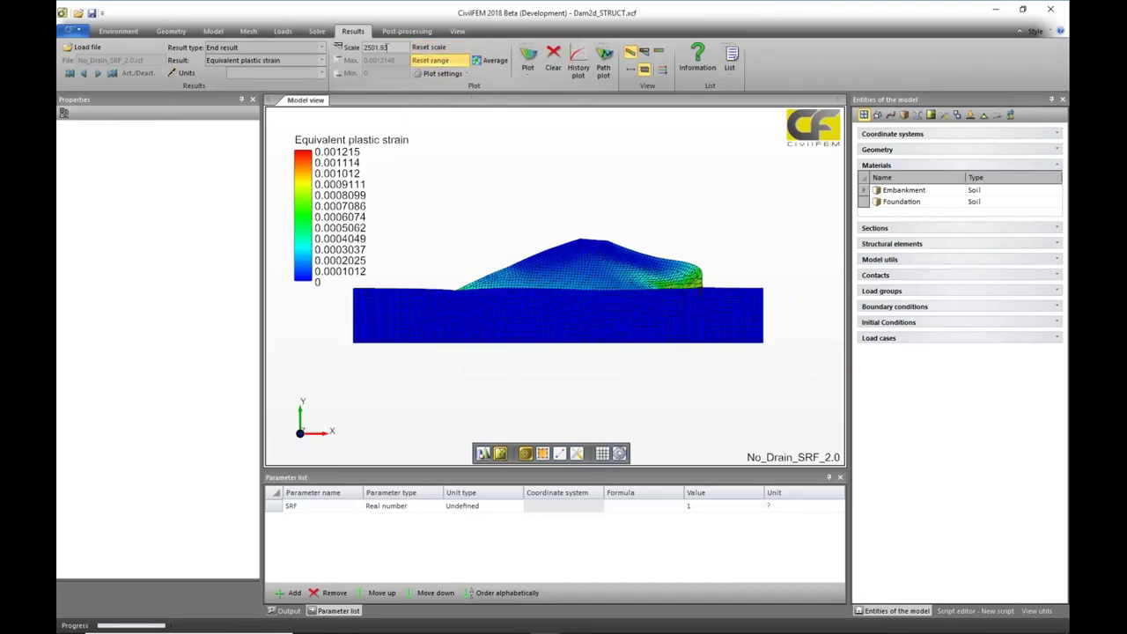
{"action": "double_click", "coordinate": [386, 47]}
{"action": "type", "text": "1000"}
{"action": "left_click", "coordinate": [528, 58]}
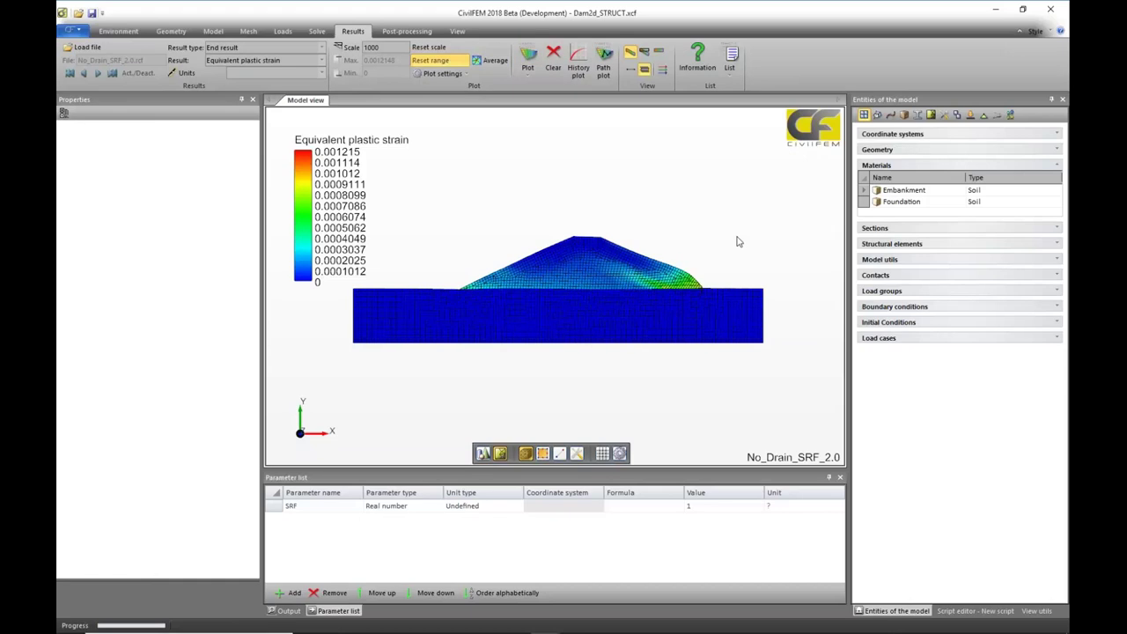
{"action": "scroll", "coordinate": [728, 236], "scroll_direction": "up", "scroll_amount": 1}
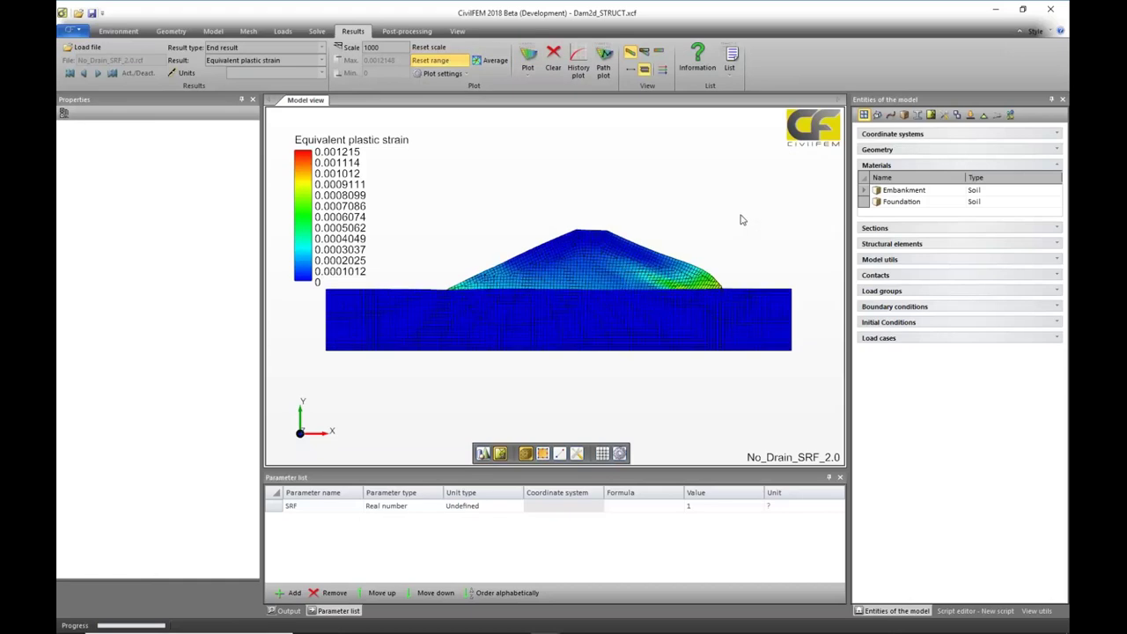
{"action": "mouse_move", "coordinate": [608, 248]}
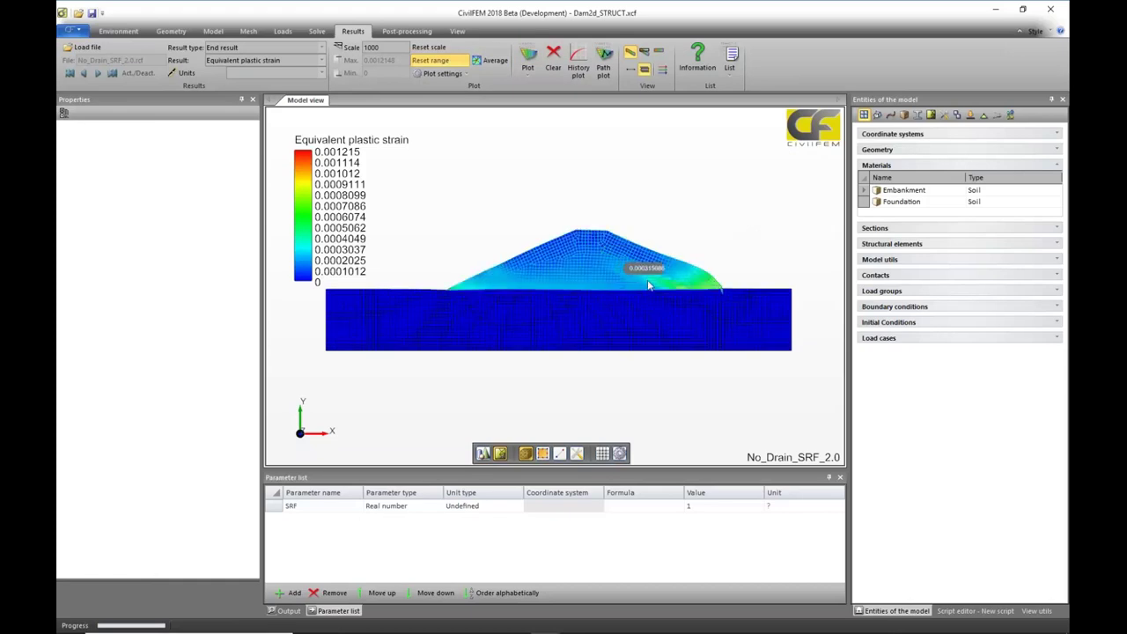
{"action": "middle_click_drag", "start_coordinate": [747, 176], "coordinate": [707, 191]}
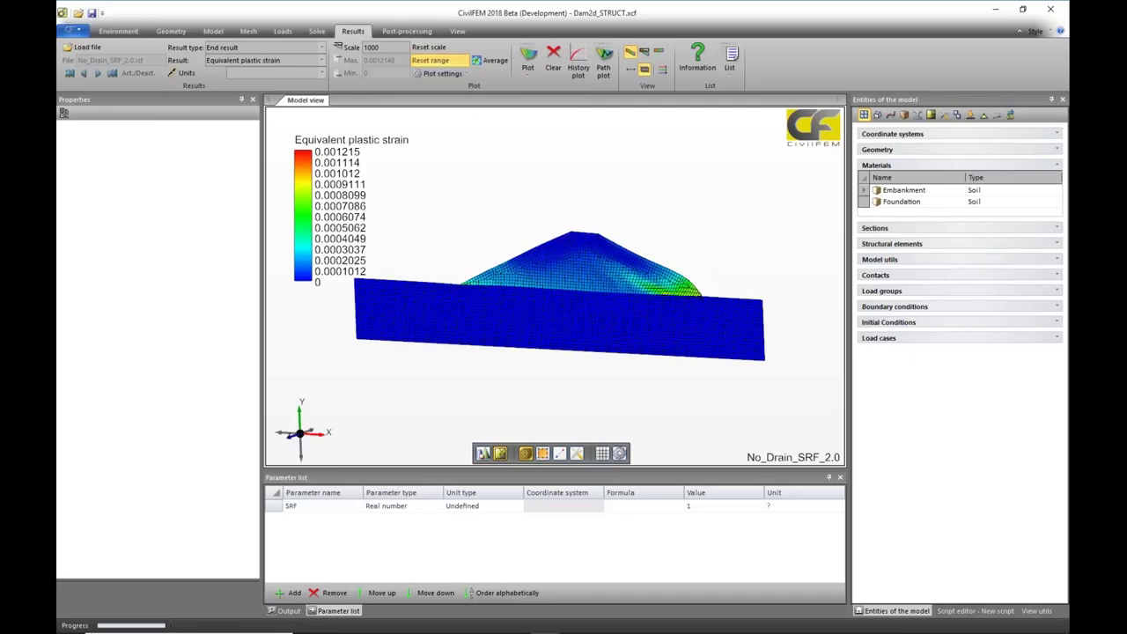
{"action": "left_click", "coordinate": [291, 442]}
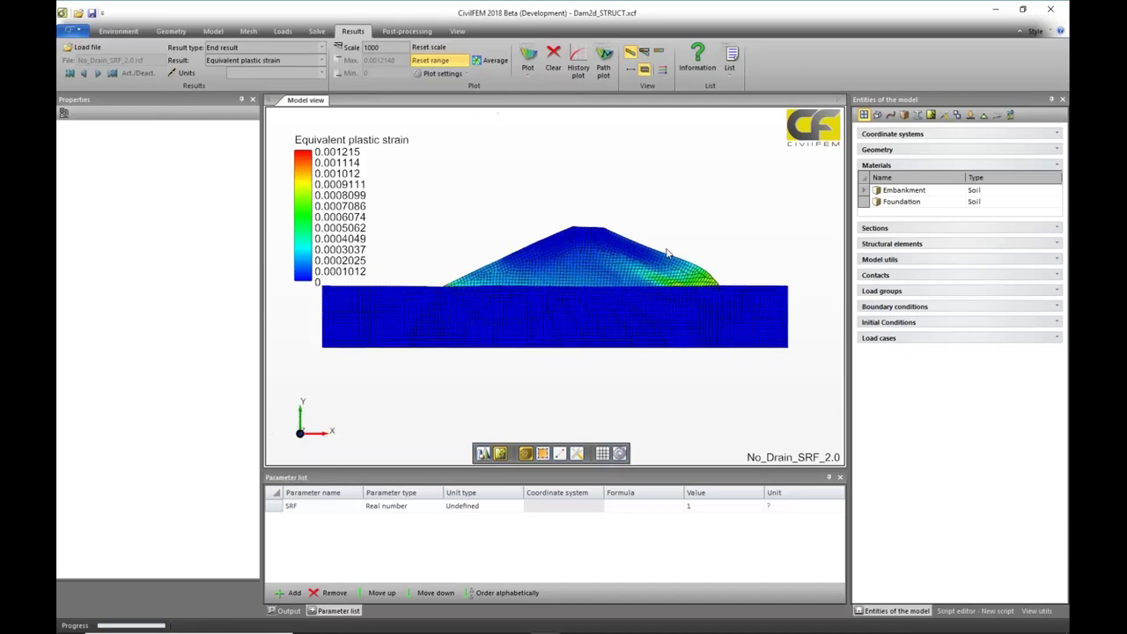
Load Toe_Drain_1.rcf from the 1_Toe_Drain_Vs_NoDrain folder as the solver's initial head/PWP file and enable Initial Head/PWP.
{"action": "left_click", "coordinate": [316, 32]}
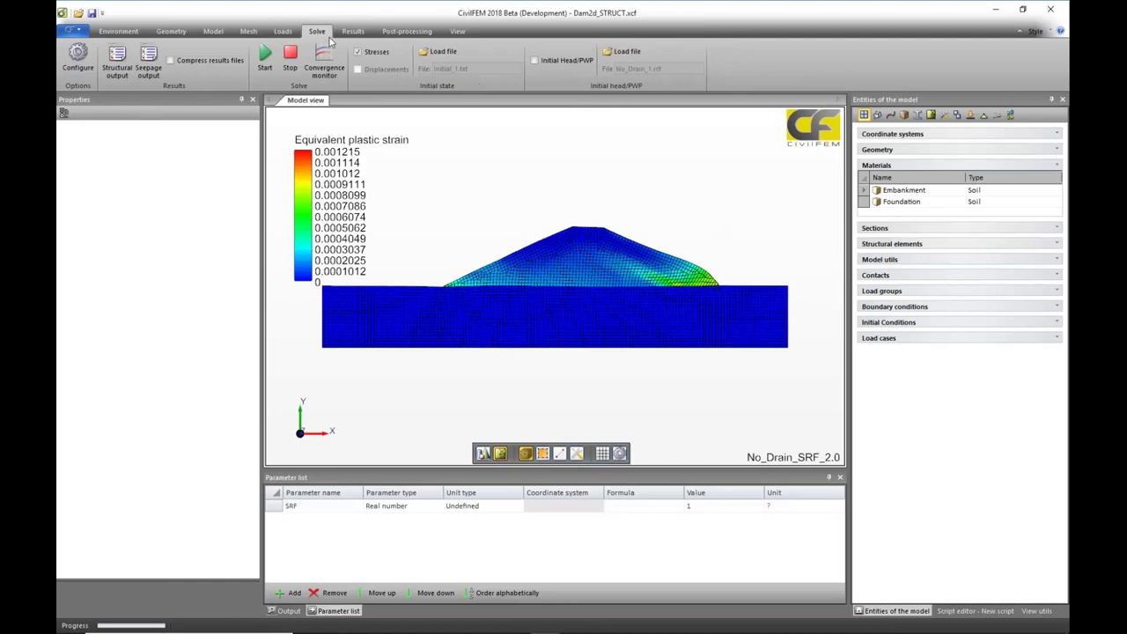
{"action": "left_click", "coordinate": [628, 51]}
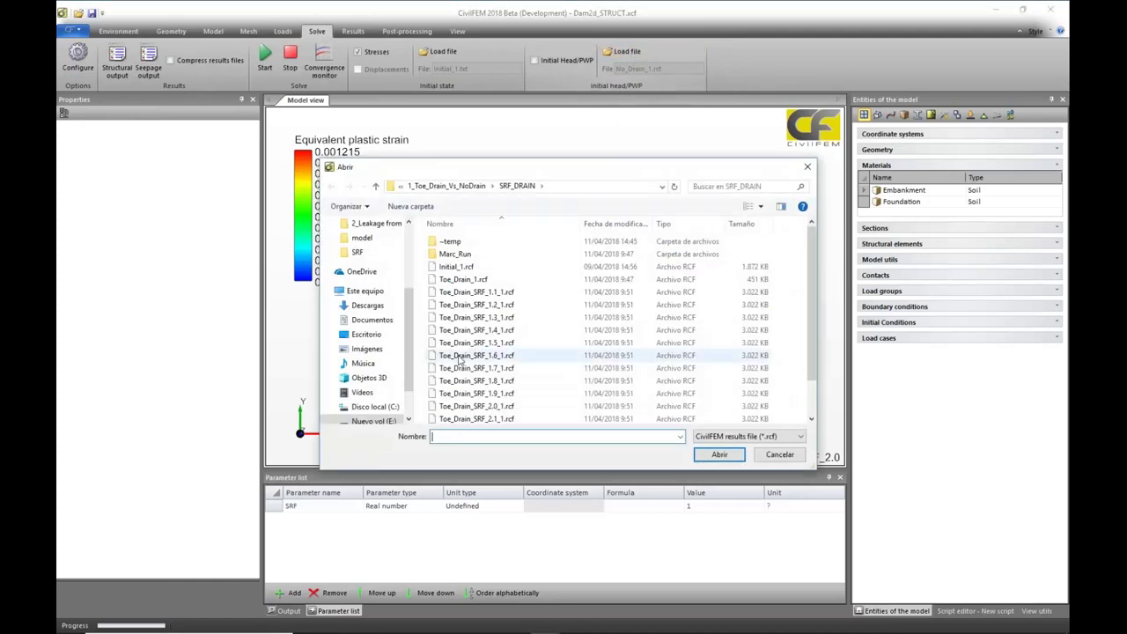
{"action": "left_click", "coordinate": [458, 189]}
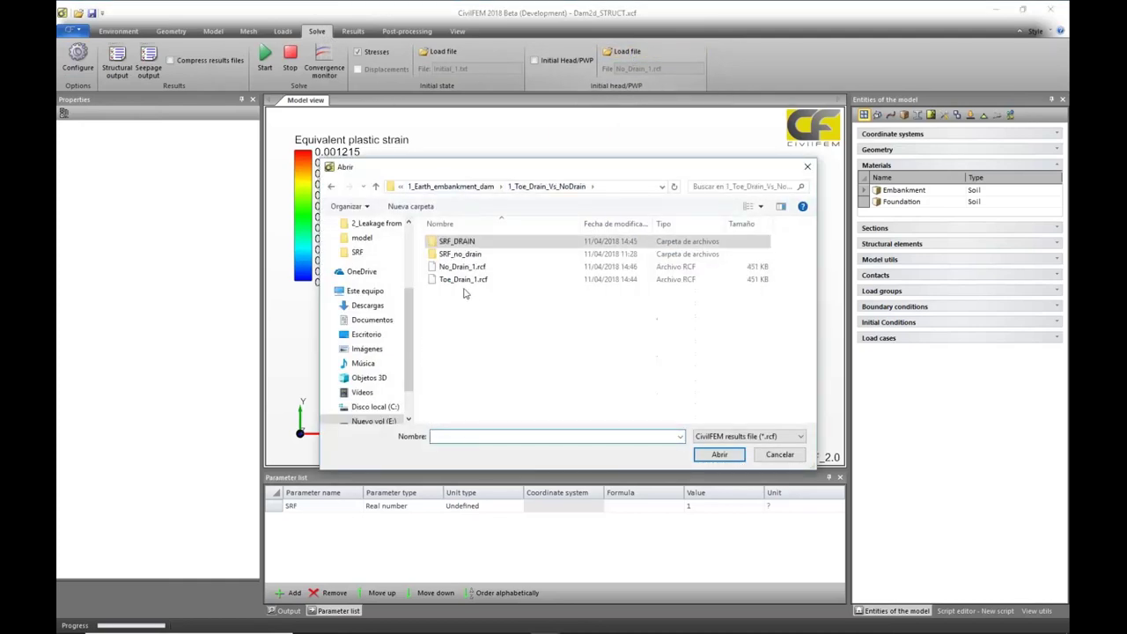
{"action": "left_click", "coordinate": [463, 280]}
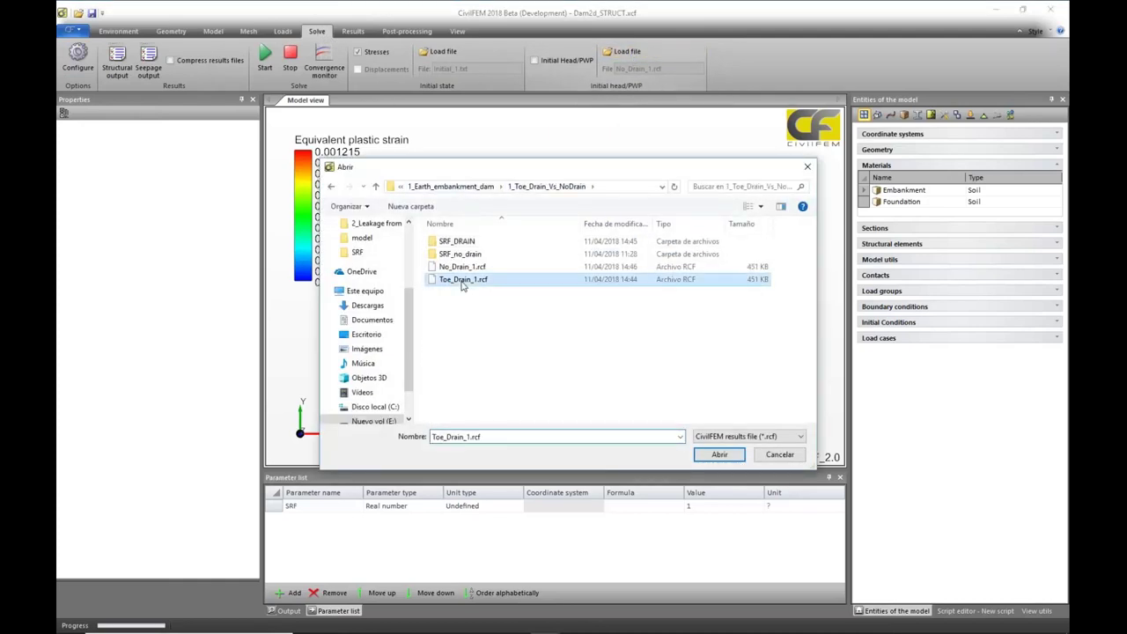
{"action": "left_click", "coordinate": [718, 455]}
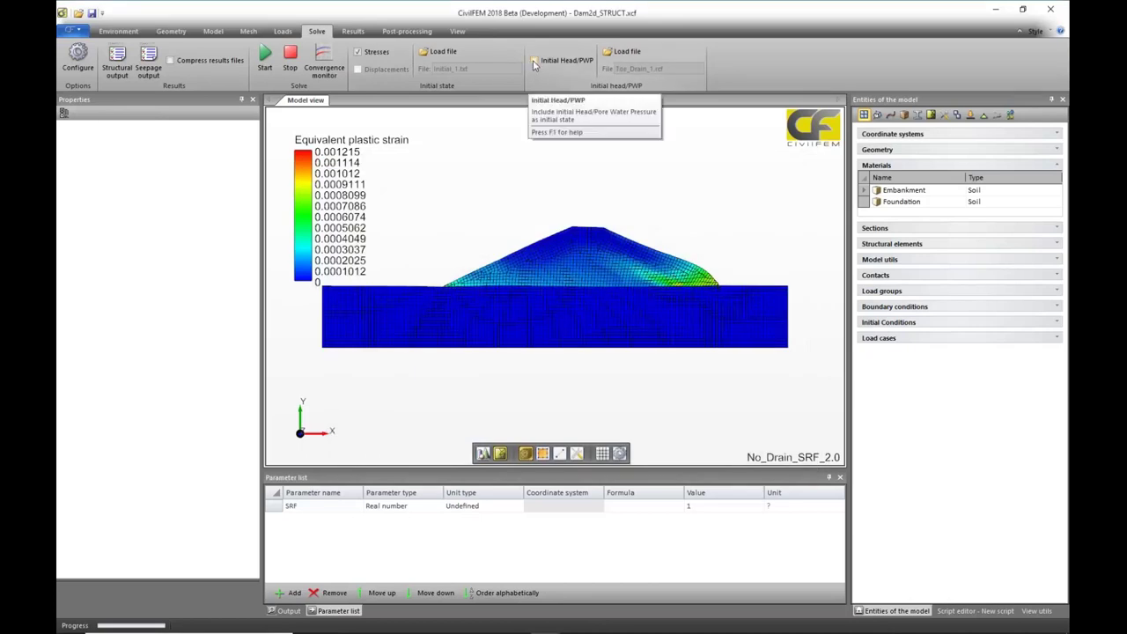
{"action": "left_click", "coordinate": [533, 60]}
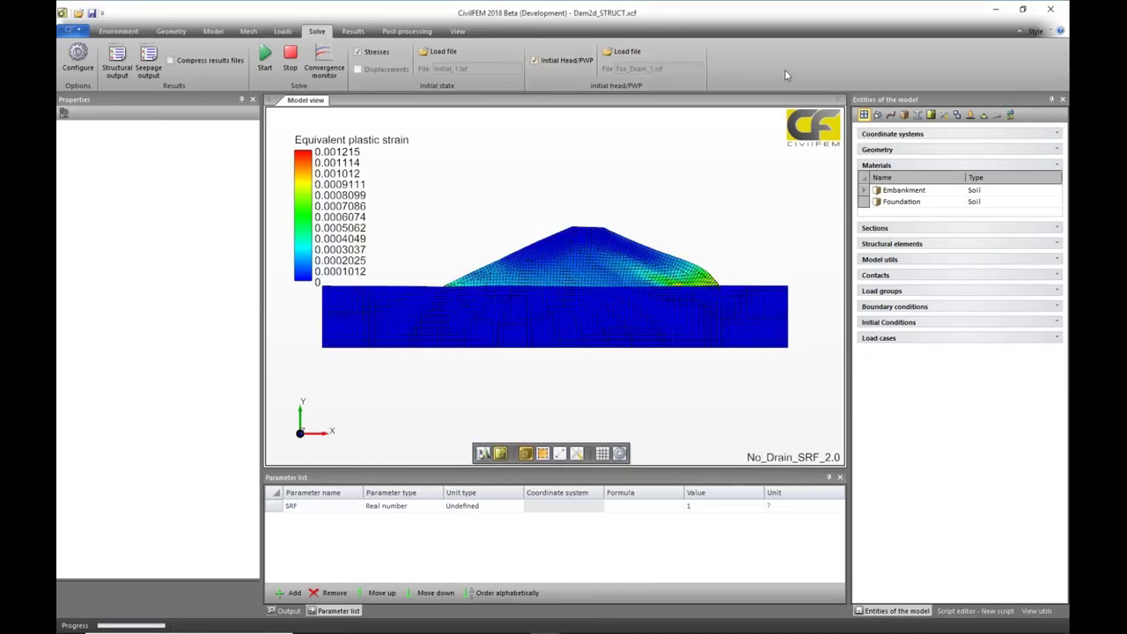
Load the results file Toe_Drain_SRF_2.4_1.rcf from the SRF_DRAIN folder to plot its equivalent plastic strain.
{"action": "left_click", "coordinate": [354, 32]}
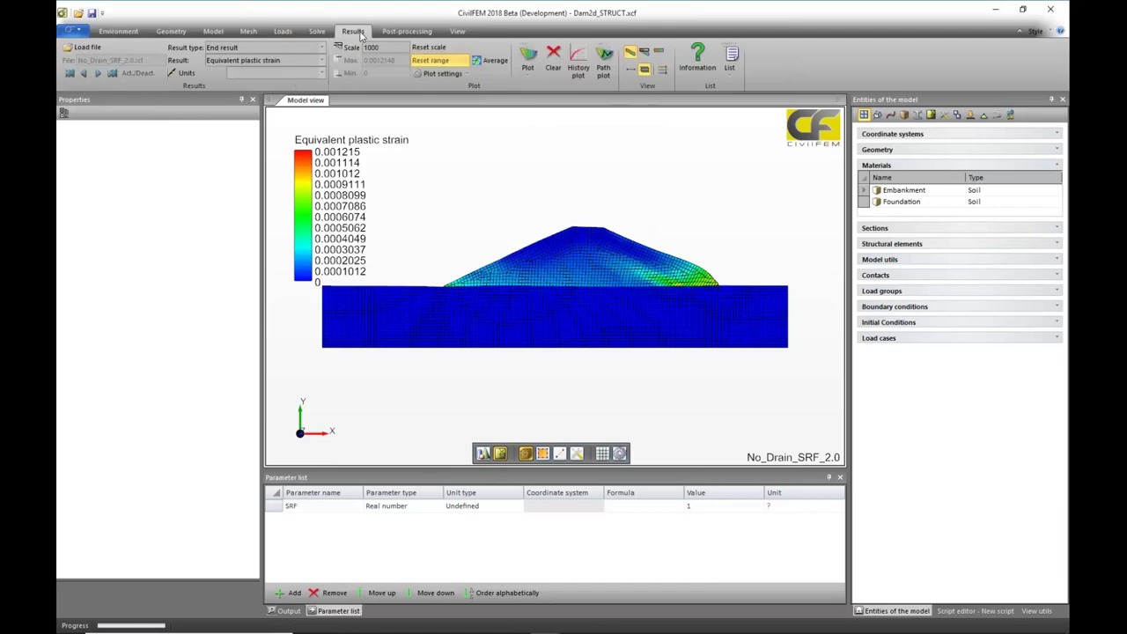
{"action": "left_click", "coordinate": [122, 52]}
{"action": "left_click", "coordinate": [97, 111]}
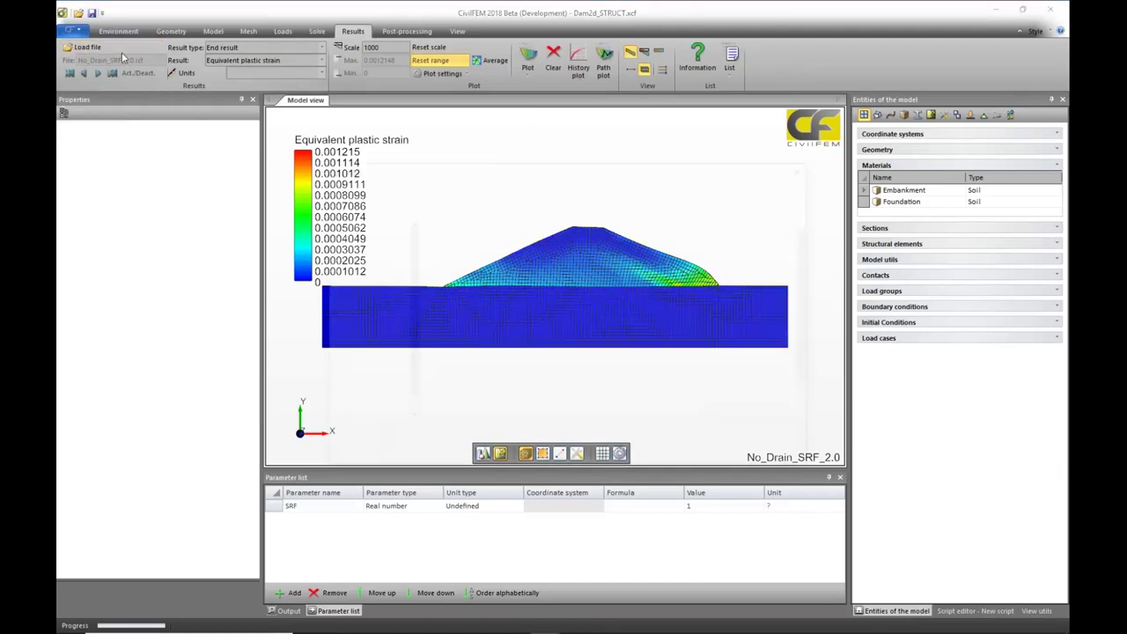
{"action": "left_click", "coordinate": [454, 187]}
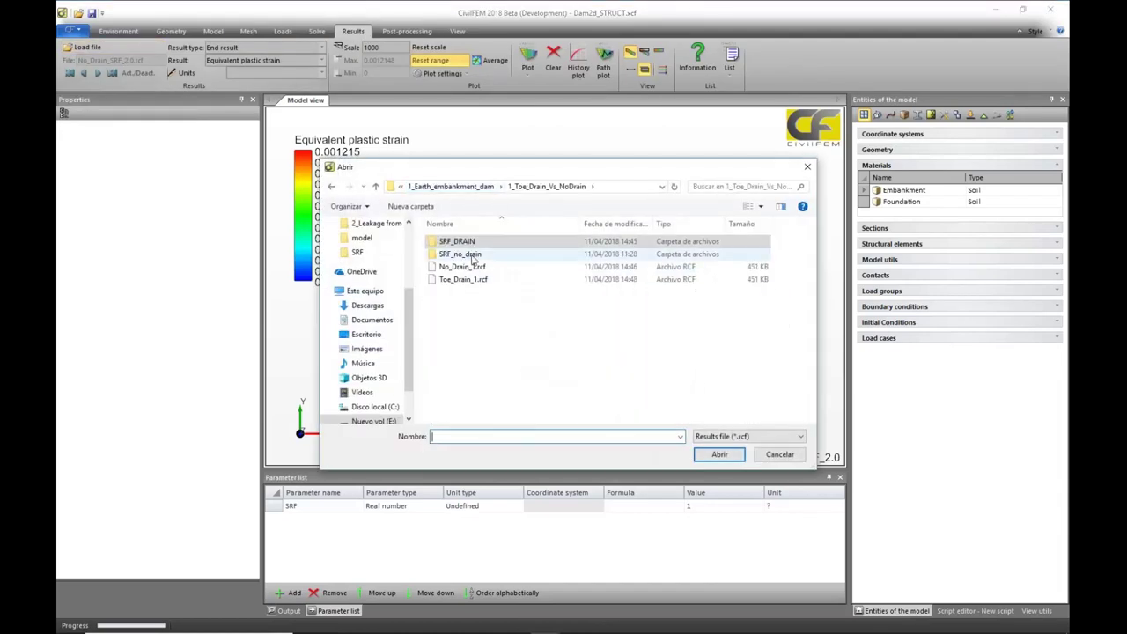
{"action": "left_click", "coordinate": [474, 256]}
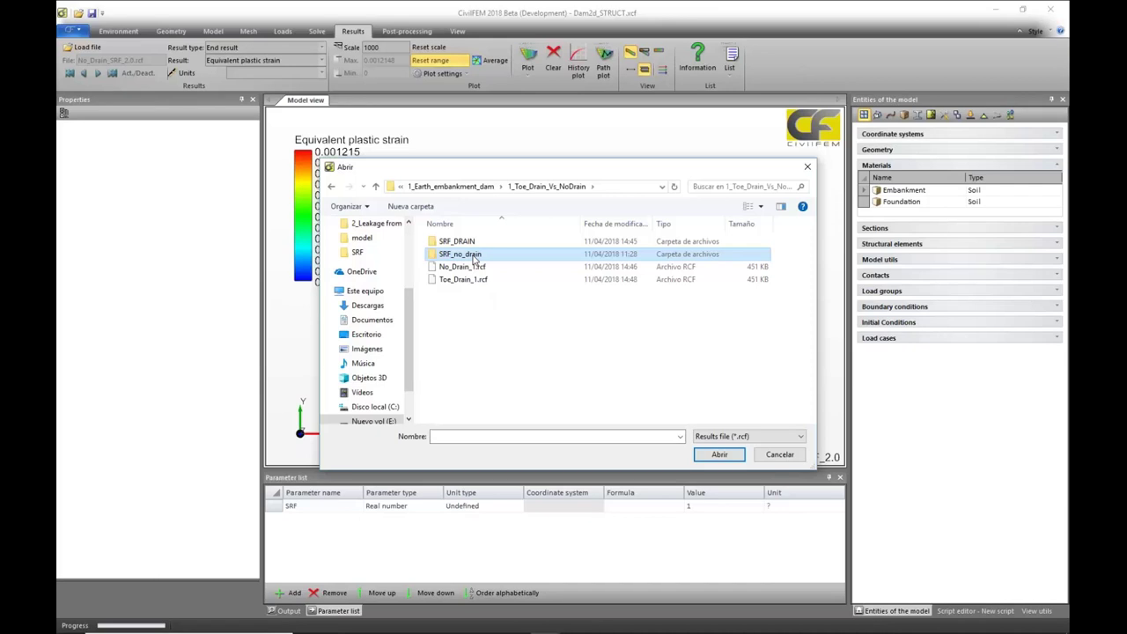
{"action": "double_click", "coordinate": [464, 243]}
{"action": "scroll", "coordinate": [534, 358], "scroll_direction": "down", "scroll_amount": 1}
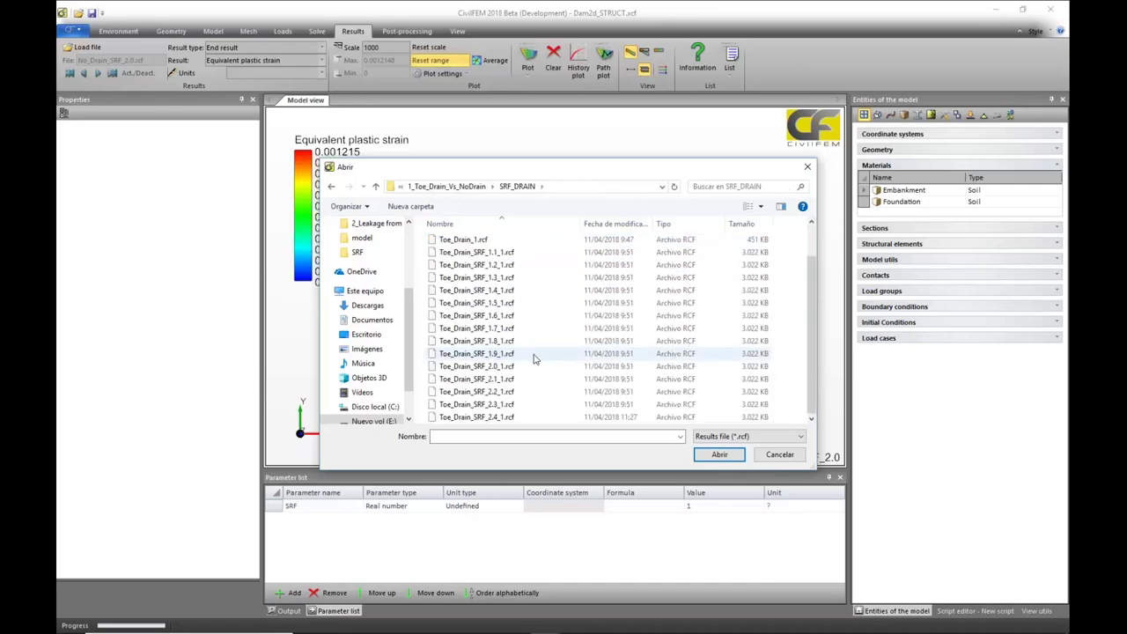
{"action": "left_click", "coordinate": [475, 418]}
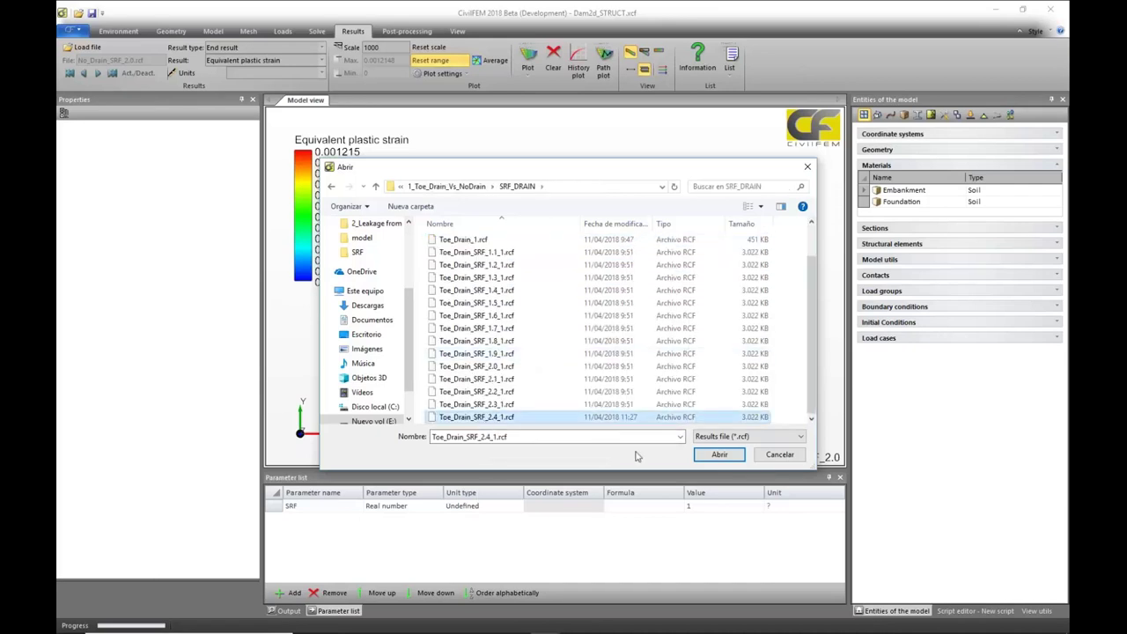
{"action": "left_click", "coordinate": [718, 455]}
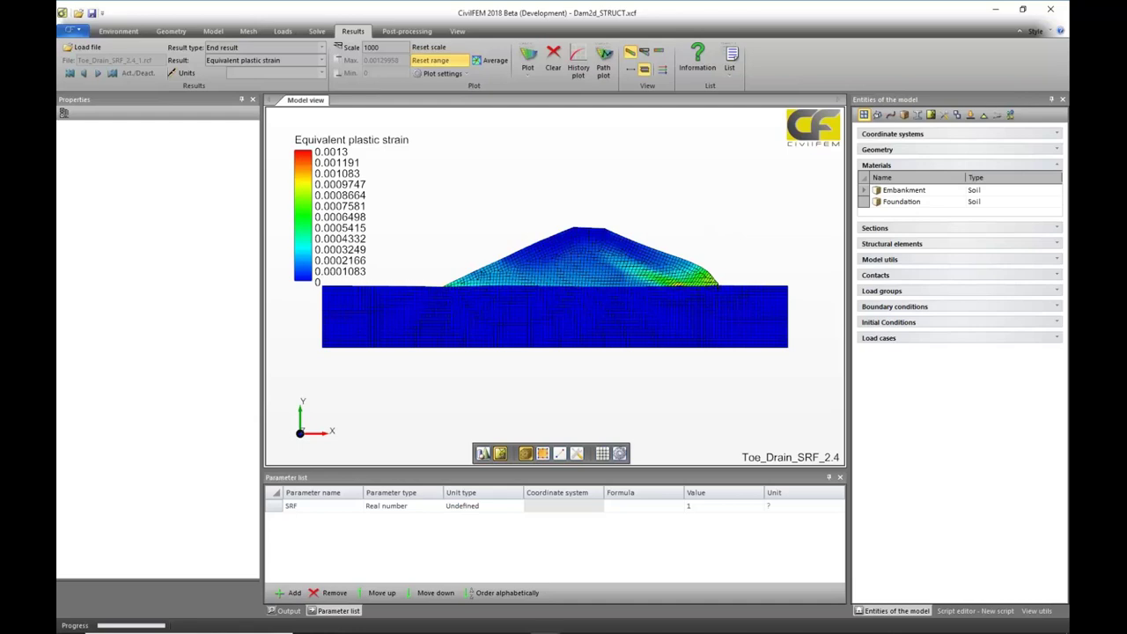
Switch to the PowerPoint presentation and show the Earth embankment dam slide comparing no drains with a toe drain in full screen.
{"action": "left_click", "coordinate": [487, 622]}
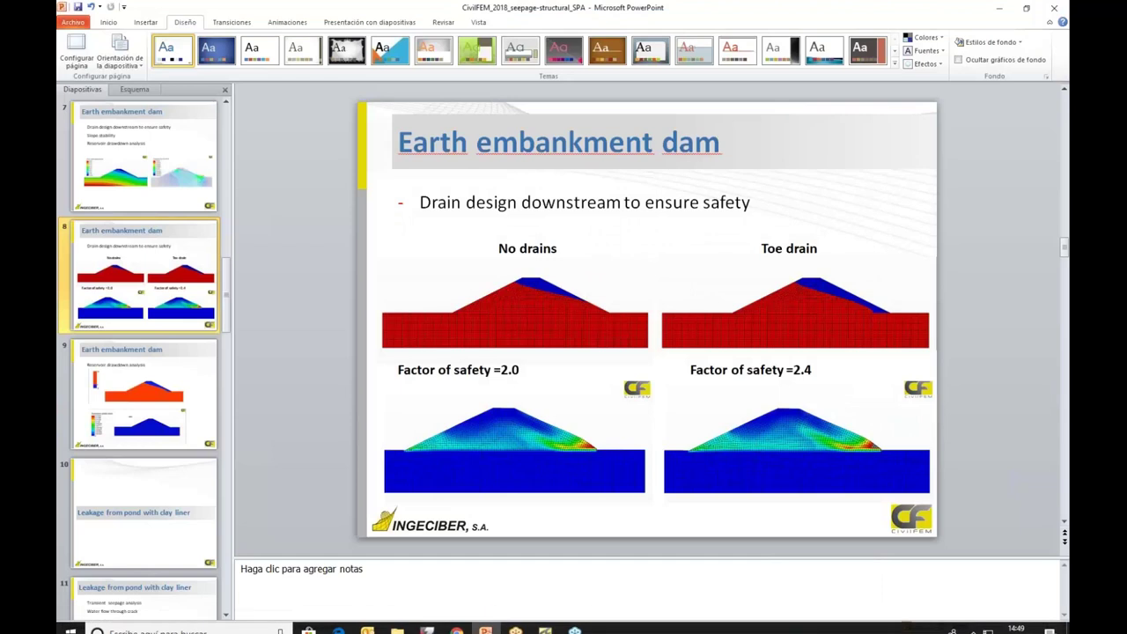
{"action": "left_click", "coordinate": [941, 626]}
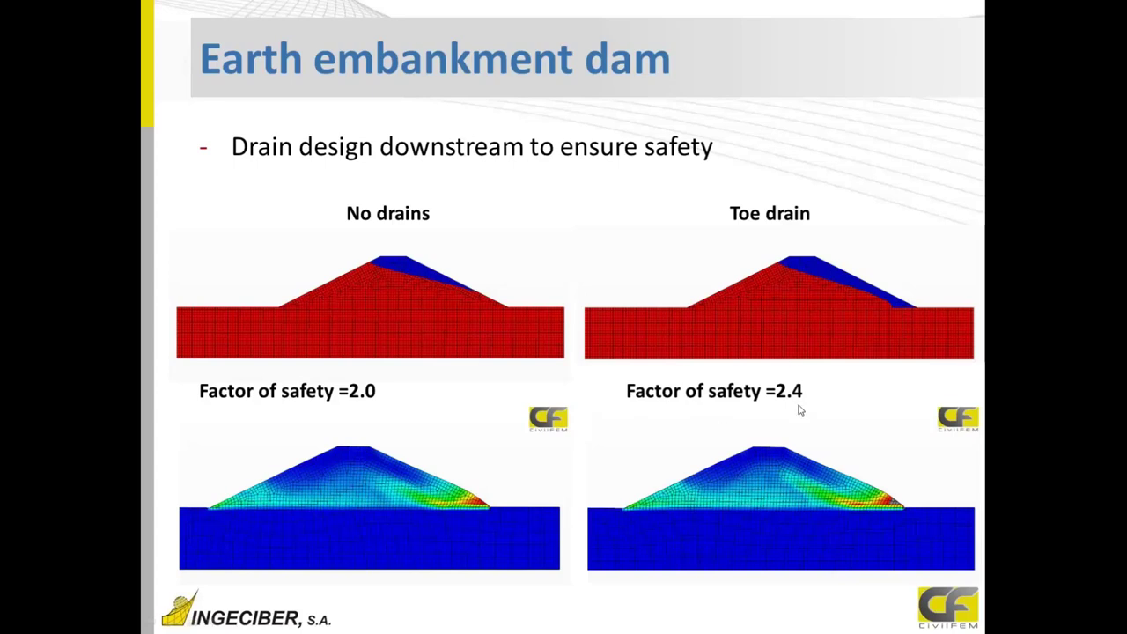
Show the Reservoir drawdown analysis slide, end the slide show and switch back to CivilFEM.
{"action": "key", "text": "Right"}
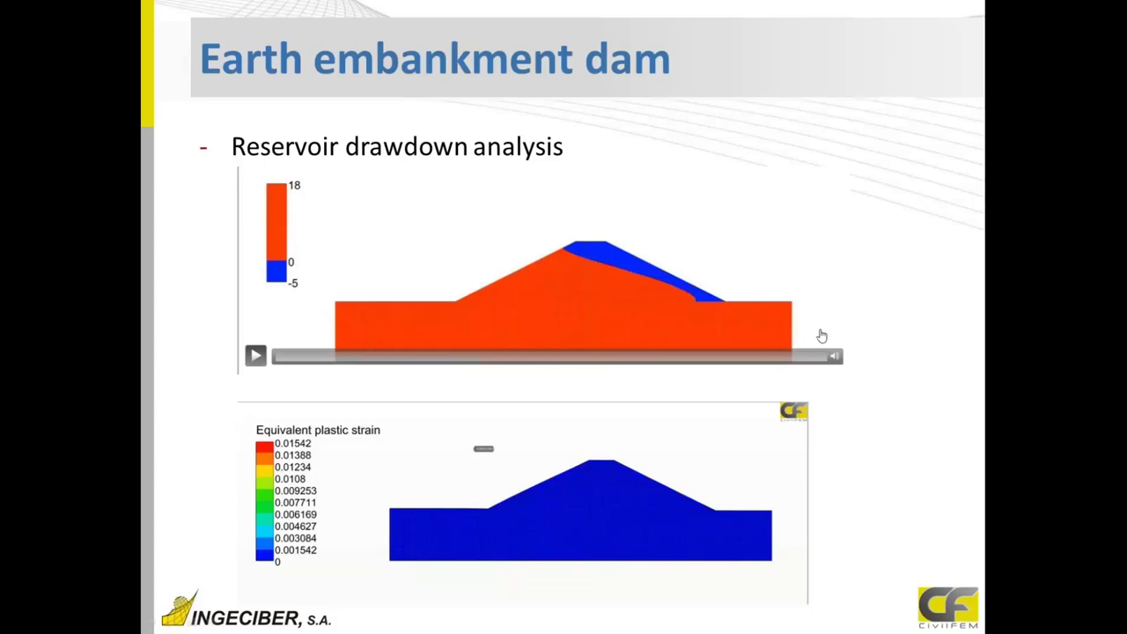
{"action": "key", "text": "Escape"}
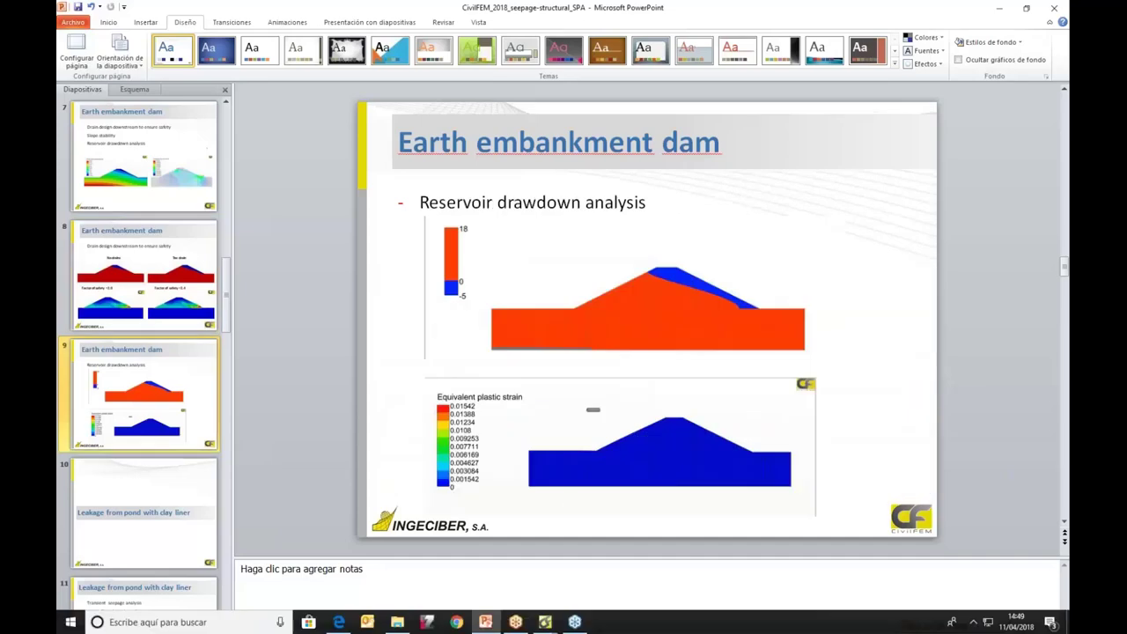
{"action": "left_click", "coordinate": [544, 621]}
{"action": "left_click", "coordinate": [282, 563]}
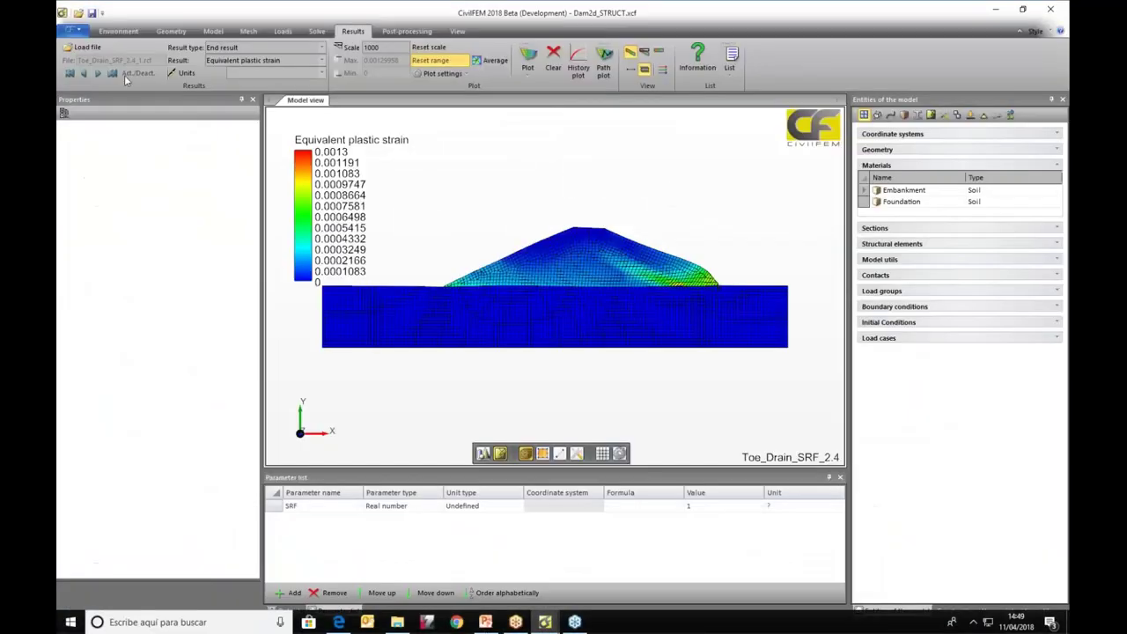
Open the Rapid_Drawdown model from the 2_Rapid drawdown folder of 1_Earth_embankment_dam.
{"action": "left_click", "coordinate": [74, 34]}
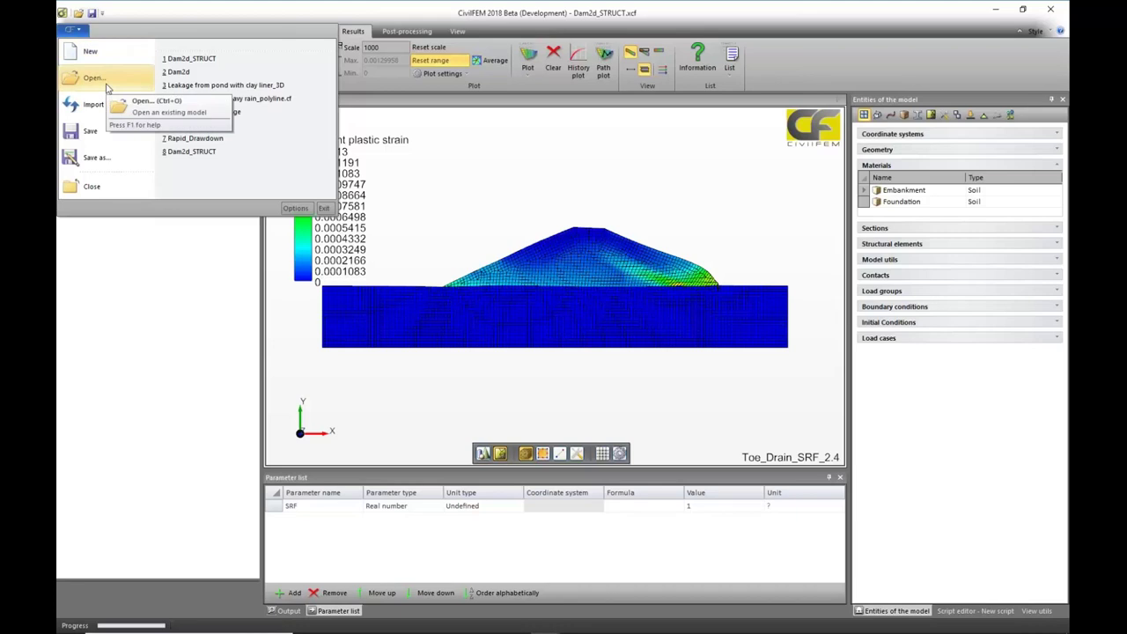
{"action": "left_click", "coordinate": [95, 78]}
{"action": "left_click", "coordinate": [565, 348]}
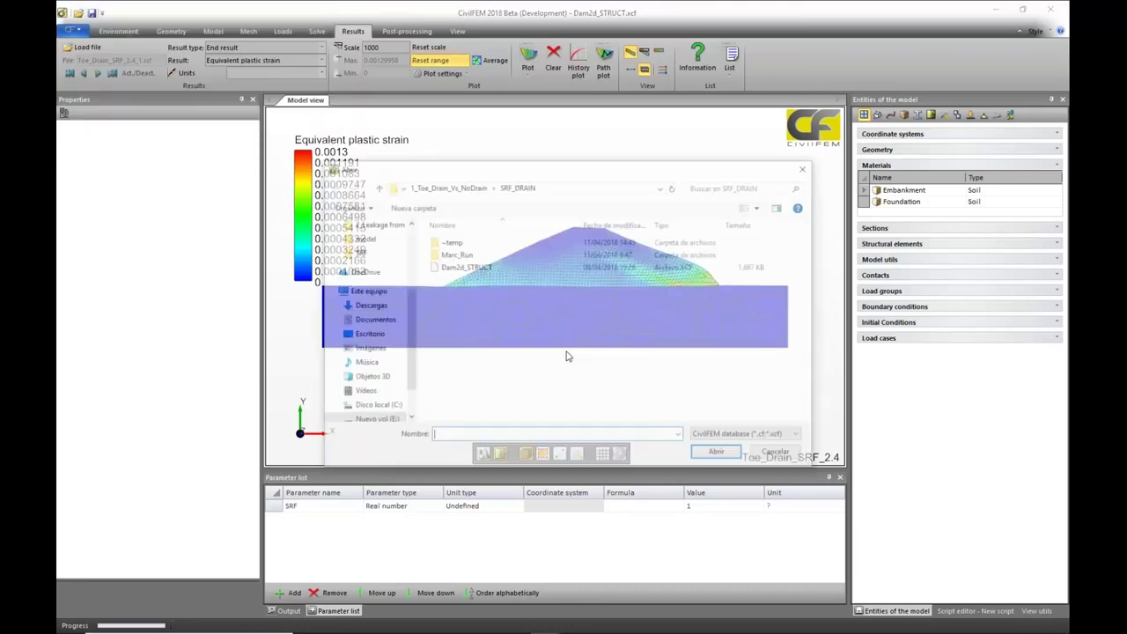
{"action": "left_click", "coordinate": [449, 186]}
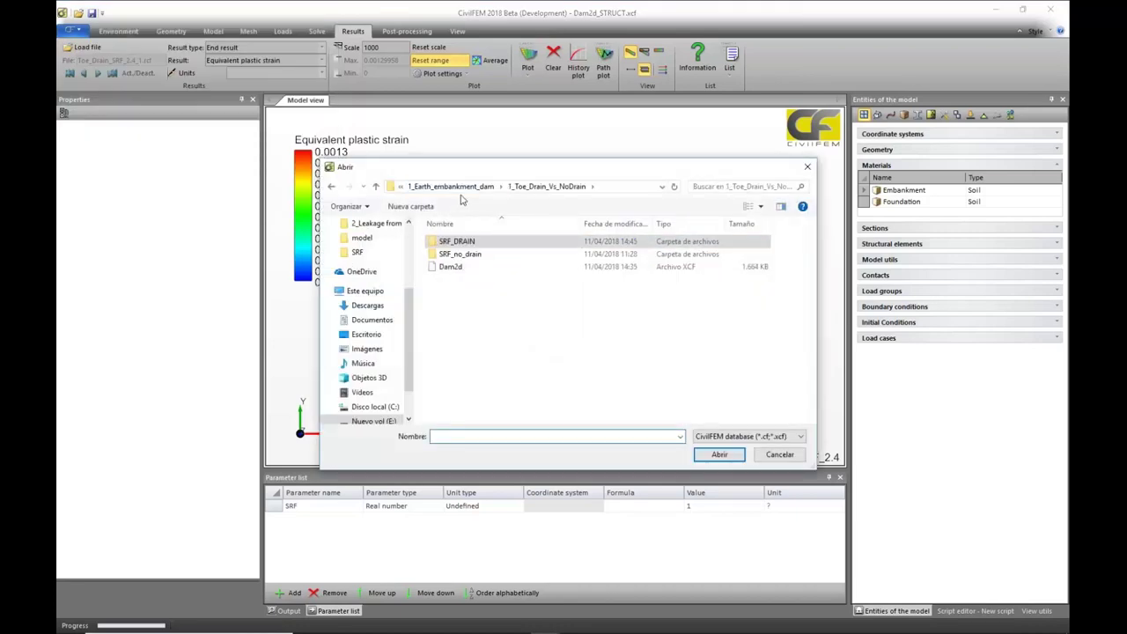
{"action": "left_click", "coordinate": [444, 185]}
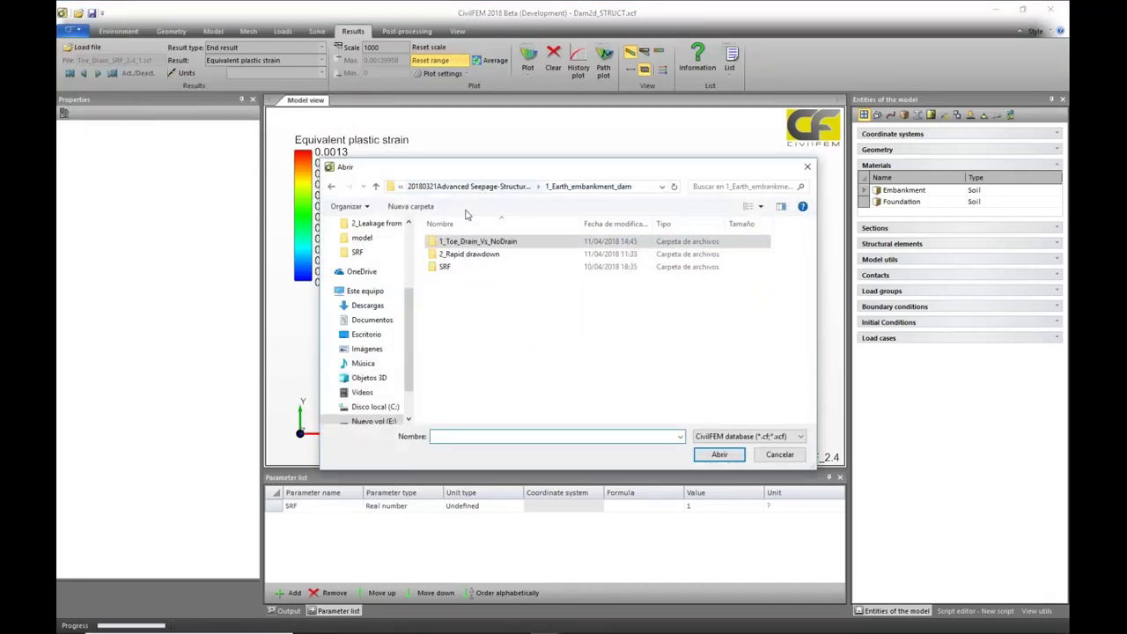
{"action": "double_click", "coordinate": [493, 255]}
{"action": "left_click", "coordinate": [473, 258]}
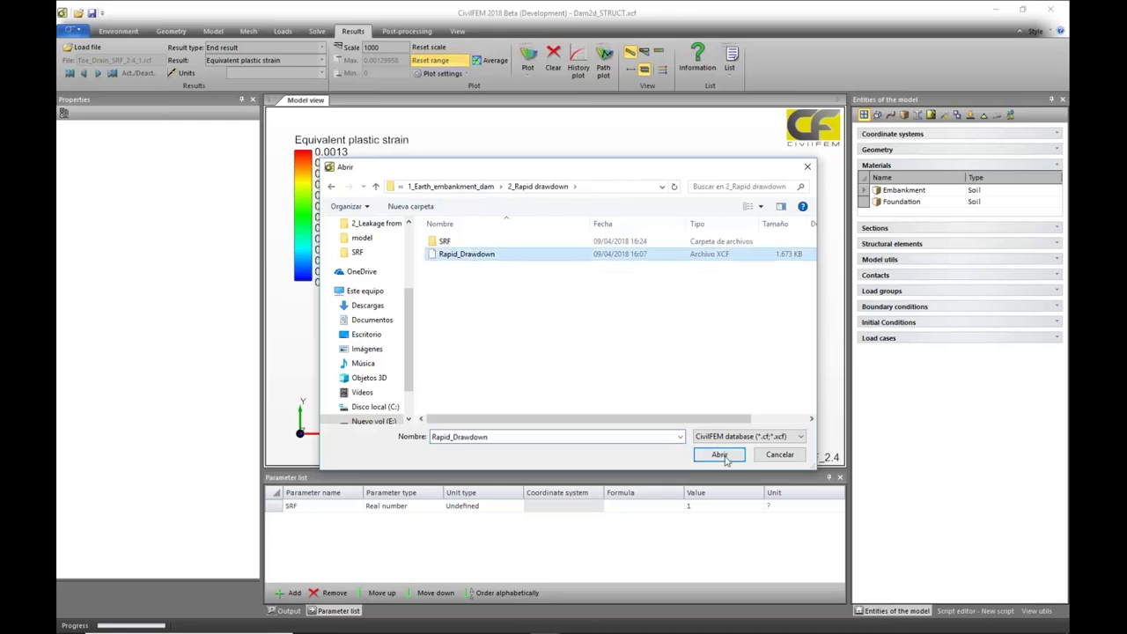
{"action": "left_click", "coordinate": [719, 455]}
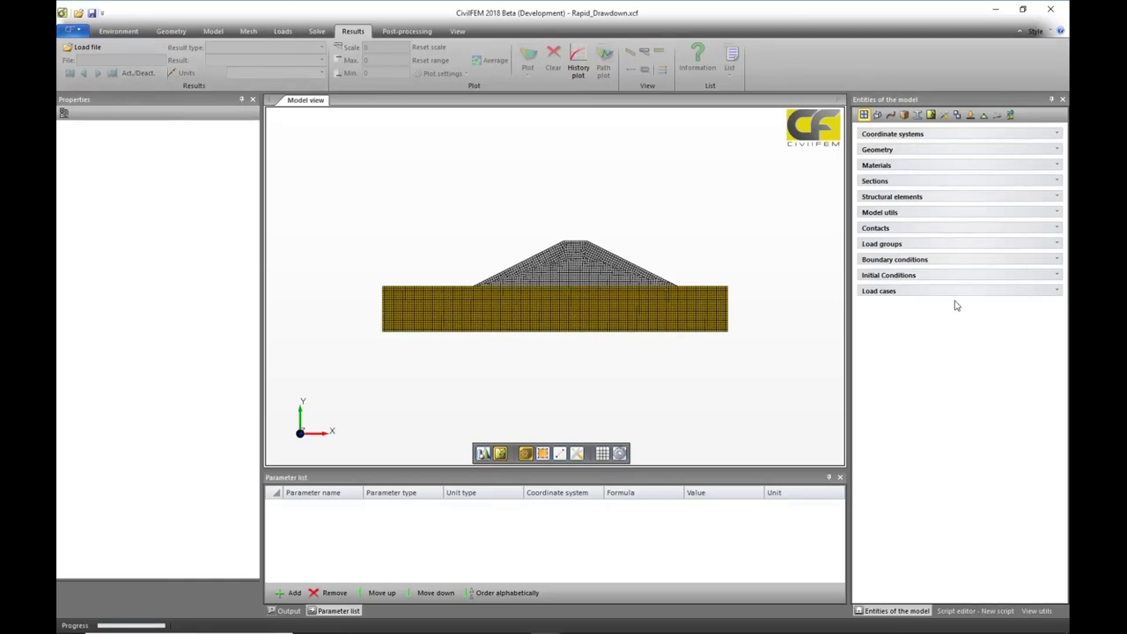
Plot the Initial_State load case on the mesh to examine where its seepage boundary conditions act.
{"action": "left_click", "coordinate": [926, 292]}
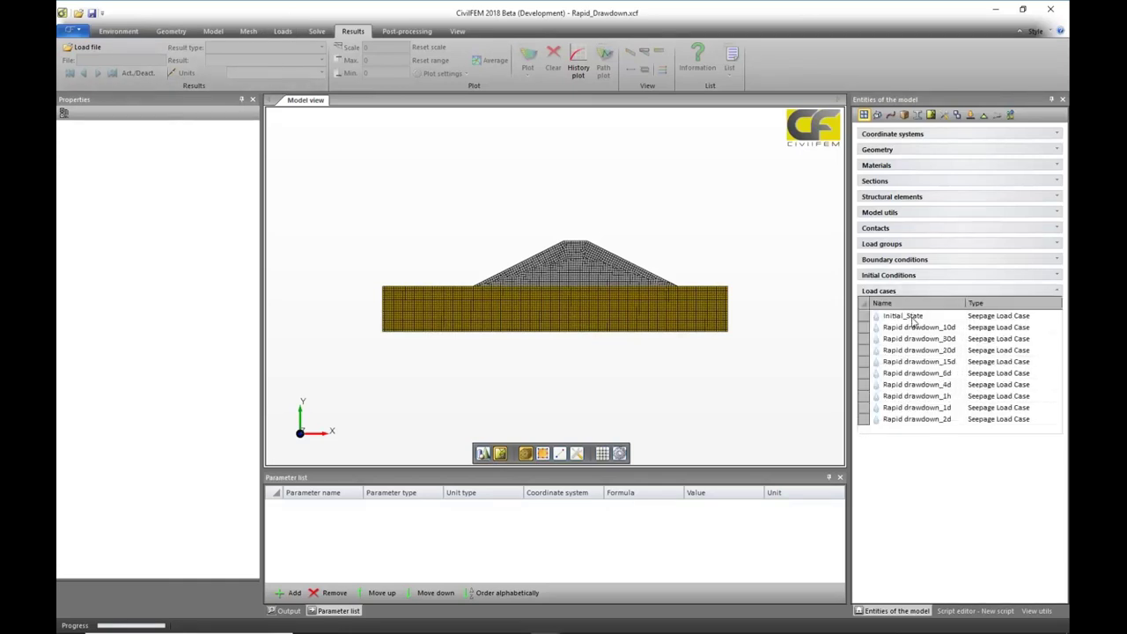
{"action": "left_click", "coordinate": [912, 319]}
{"action": "left_click", "coordinate": [283, 33]}
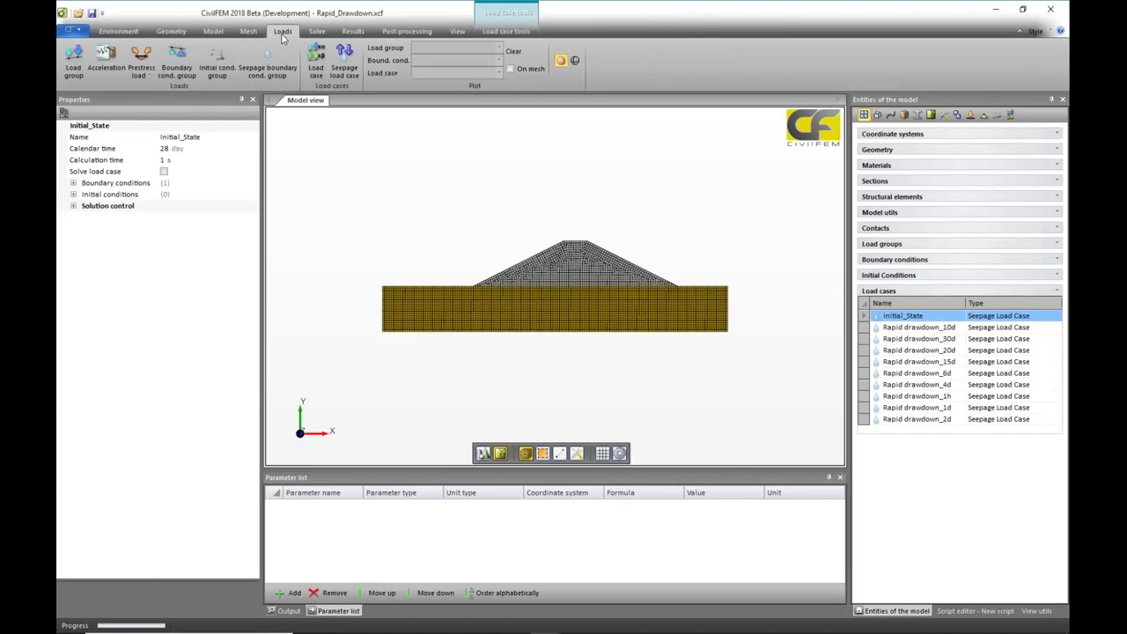
{"action": "left_click", "coordinate": [499, 73]}
{"action": "left_click", "coordinate": [482, 87]}
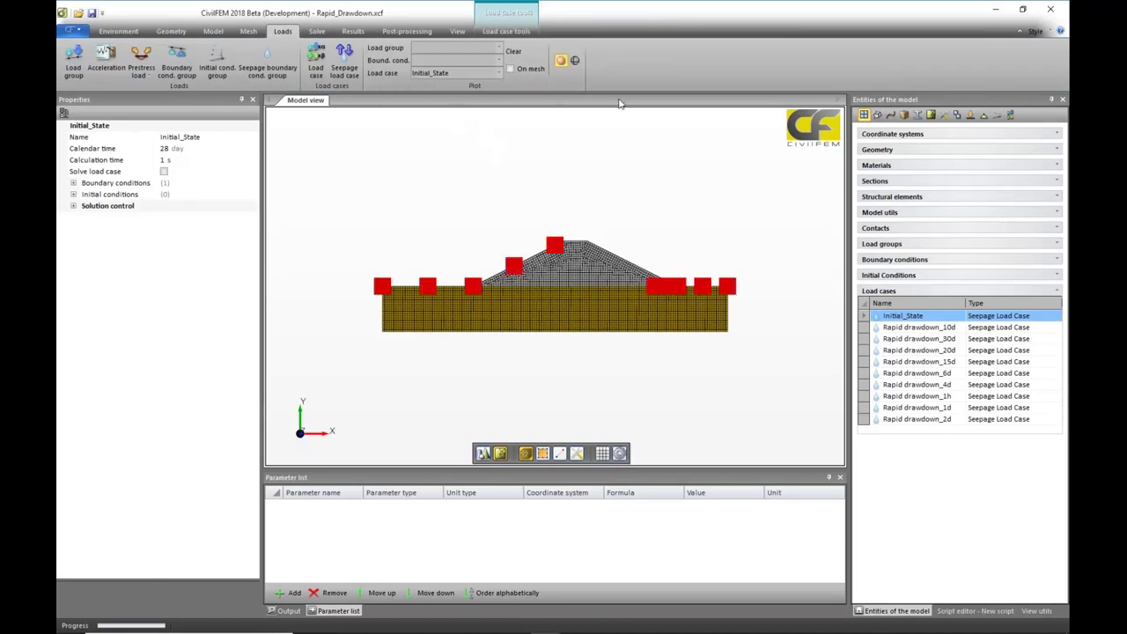
{"action": "left_click", "coordinate": [509, 69]}
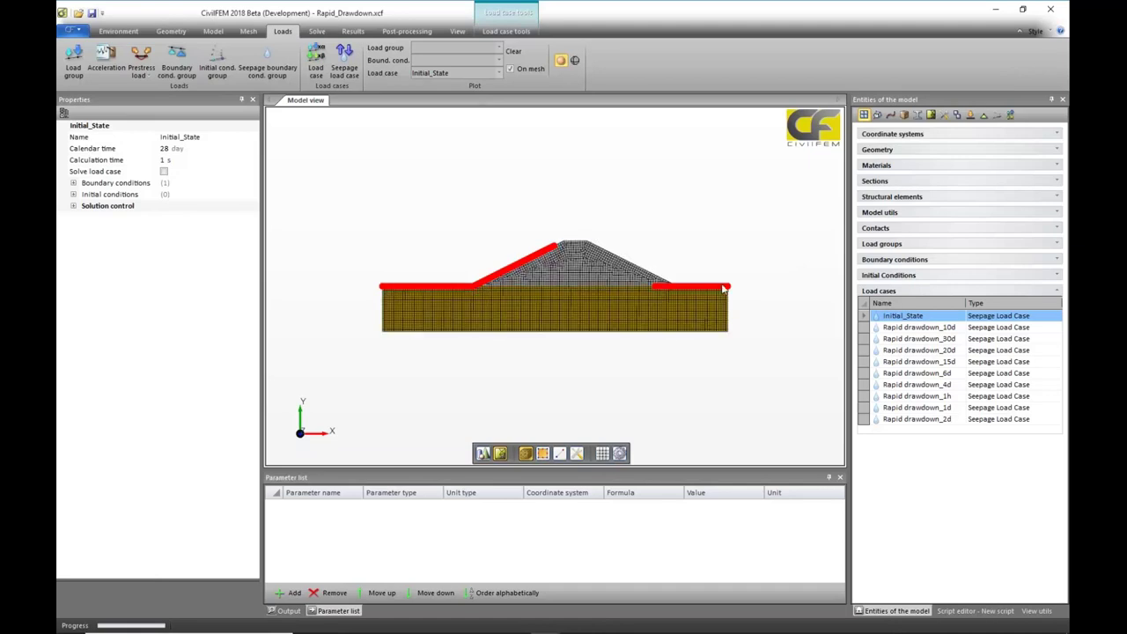
{"action": "scroll", "coordinate": [672, 295], "scroll_direction": "up", "scroll_amount": 3}
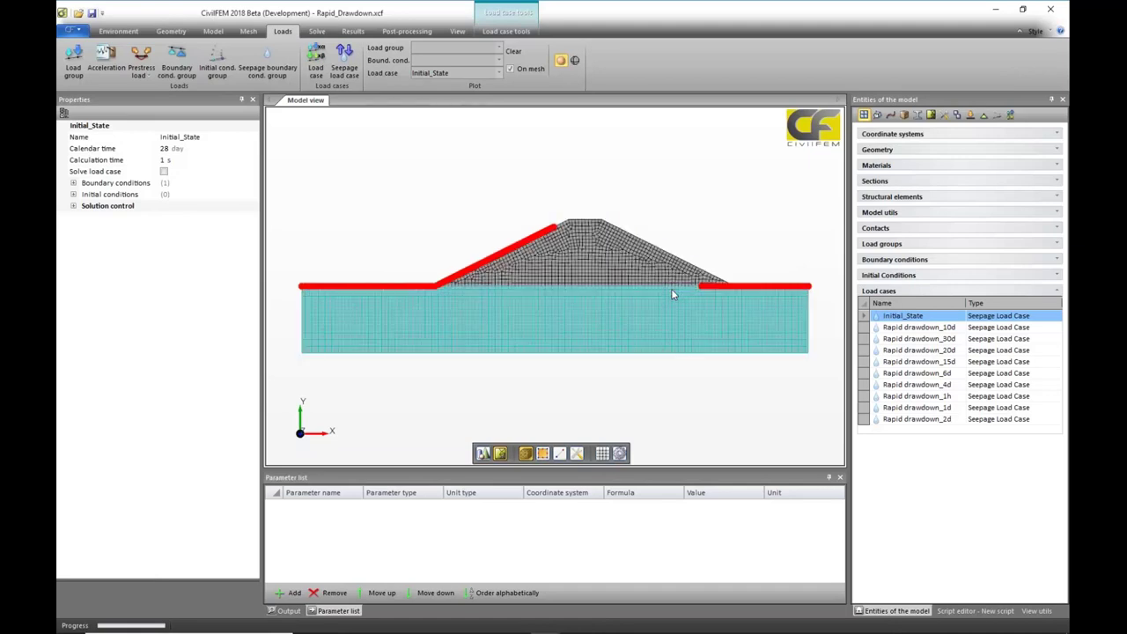
{"action": "scroll", "coordinate": [672, 294], "scroll_direction": "down", "scroll_amount": 3}
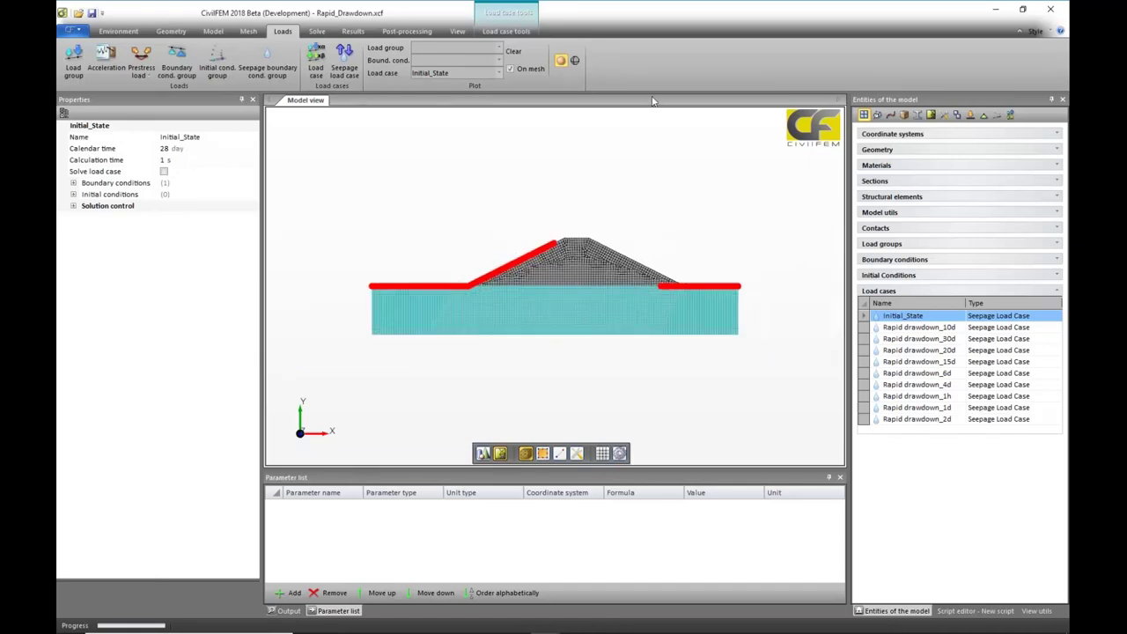
Check the model's load groups, turn off the on-mesh display and clear the load case plot.
{"action": "left_click", "coordinate": [499, 48]}
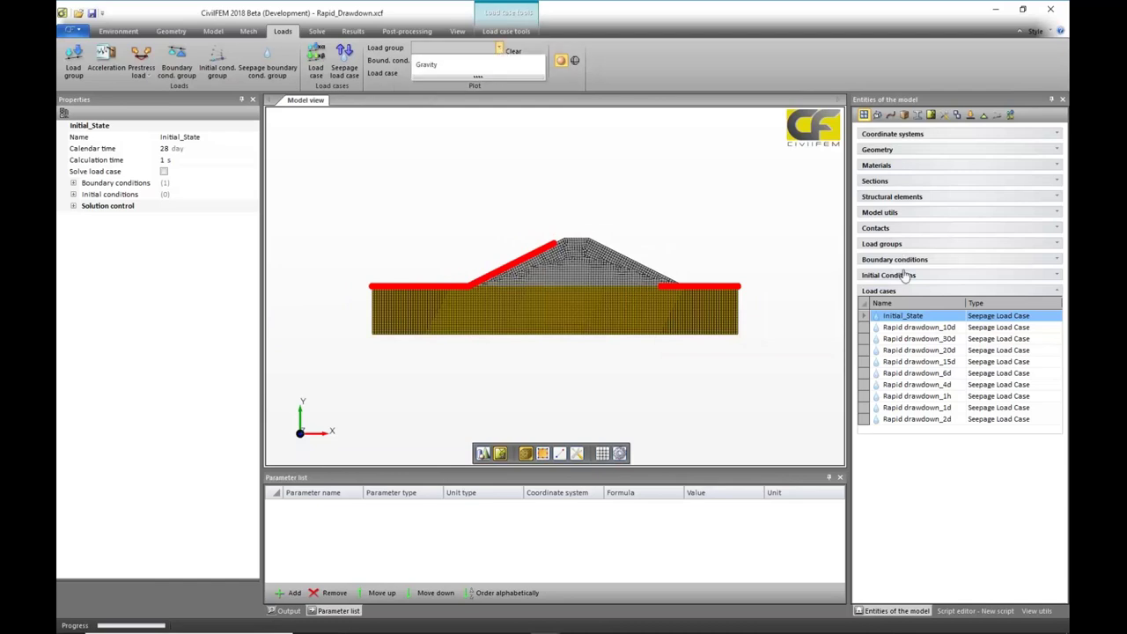
{"action": "left_click", "coordinate": [899, 243]}
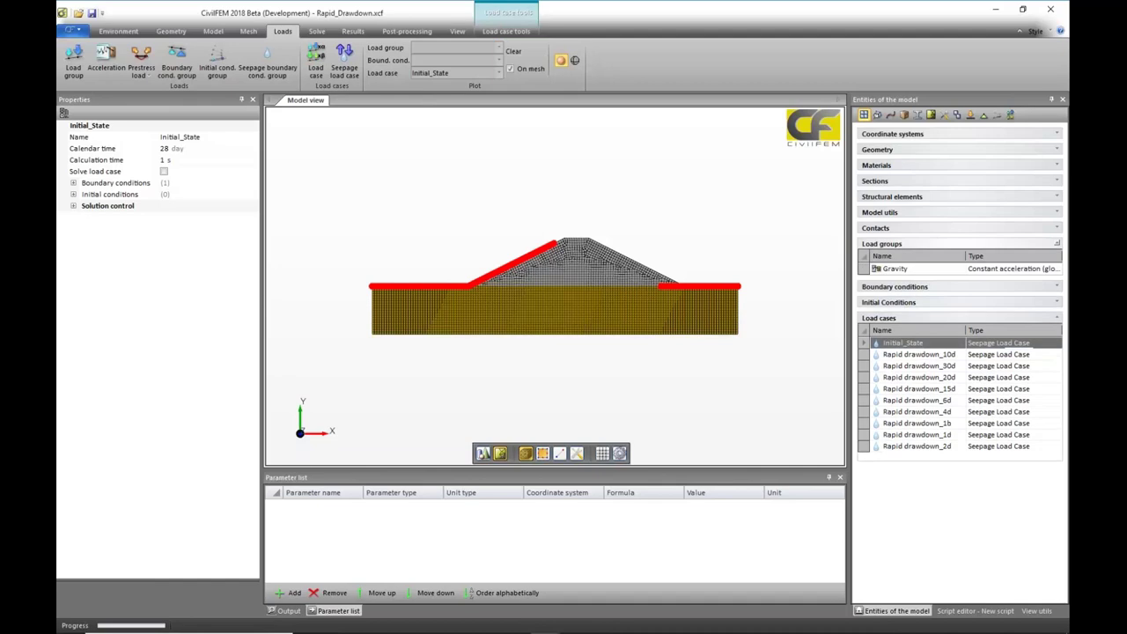
{"action": "left_click", "coordinate": [882, 243]}
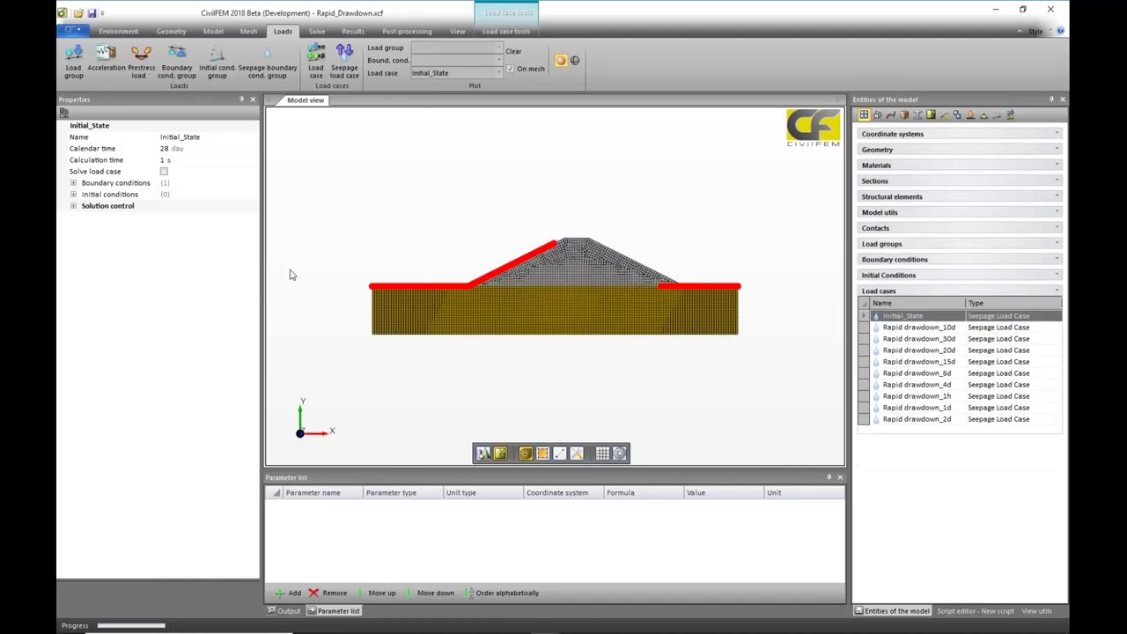
{"action": "left_click", "coordinate": [510, 69]}
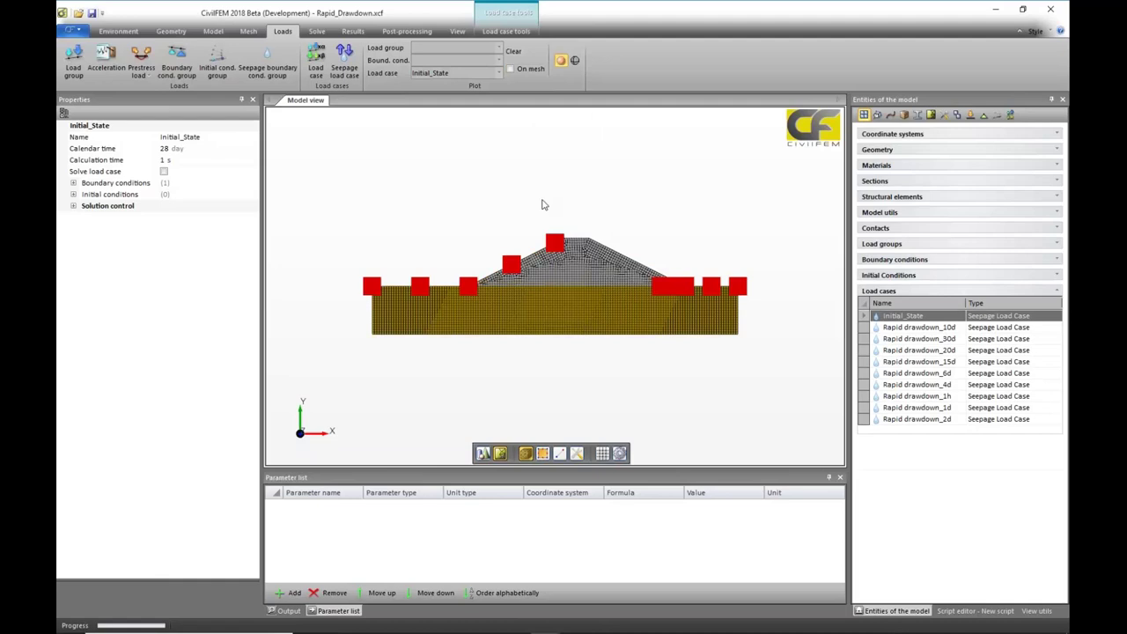
{"action": "left_click", "coordinate": [514, 51]}
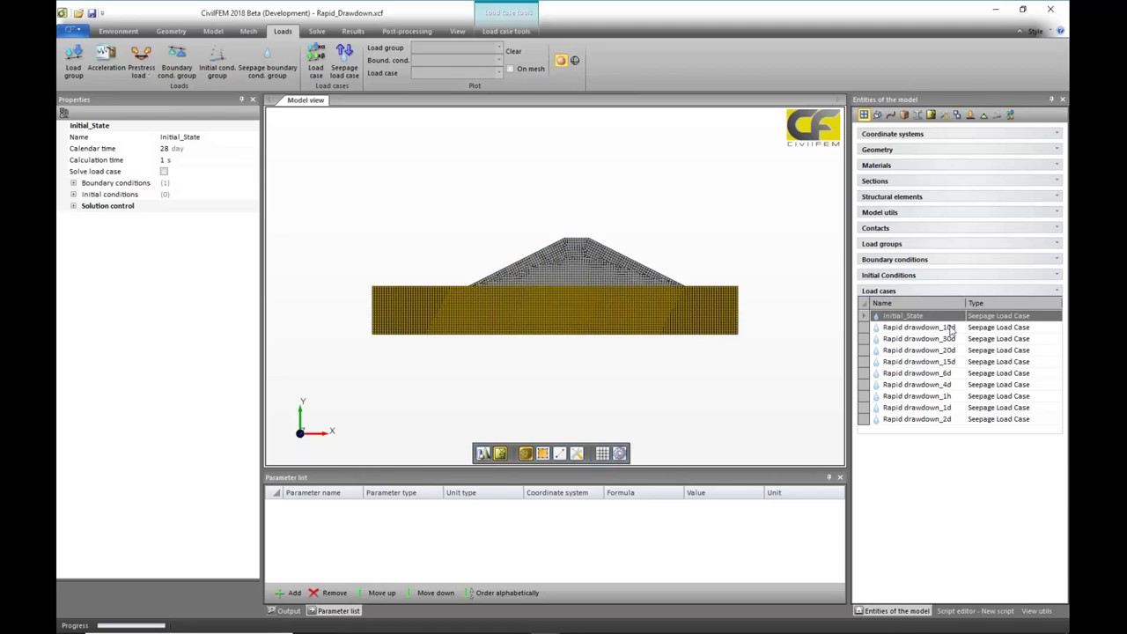
Review the properties of the rapid drawdown load cases for 1h, 1d, 2d, 4d, 6d, 15d, 20d and 30d.
{"action": "left_click", "coordinate": [934, 398]}
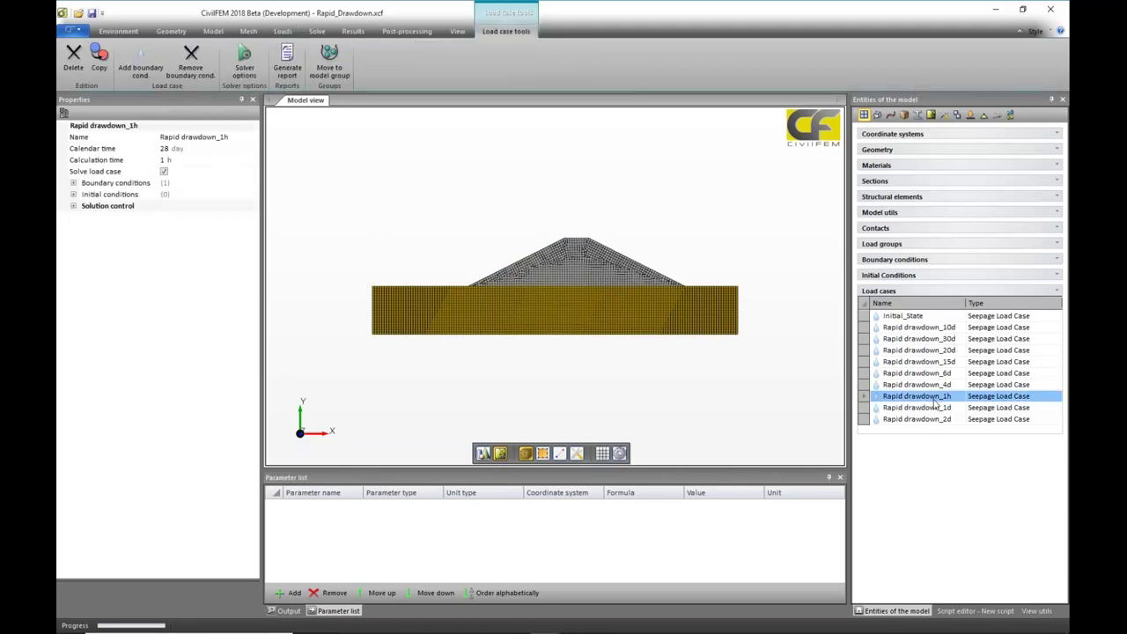
{"action": "left_click", "coordinate": [939, 408]}
{"action": "left_click", "coordinate": [940, 420]}
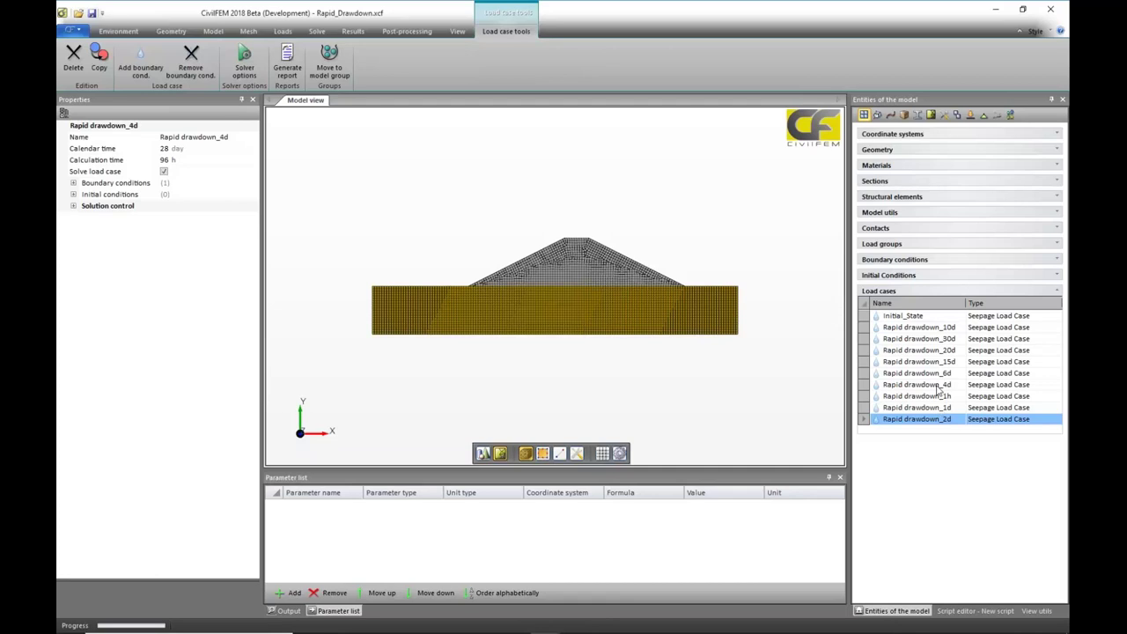
{"action": "left_click", "coordinate": [937, 385]}
{"action": "left_click", "coordinate": [935, 373]}
{"action": "left_click", "coordinate": [931, 362]}
{"action": "left_click", "coordinate": [933, 351]}
{"action": "left_click", "coordinate": [929, 339]}
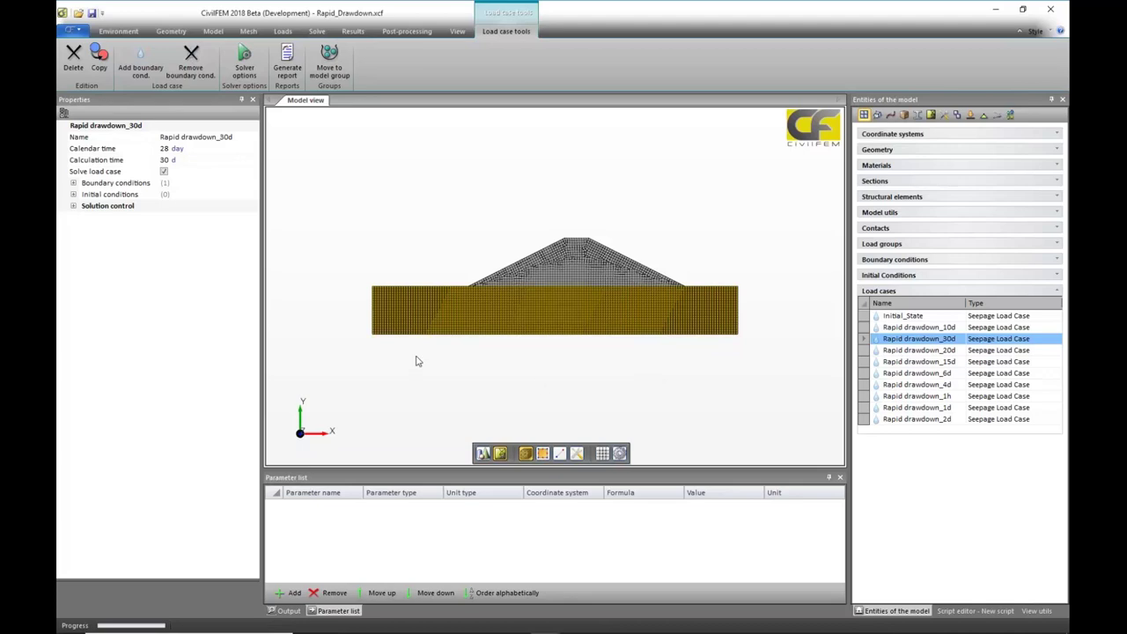
Load the results file Rapid drawdown_1h_1.rcf and plot its pore water pressure.
{"action": "left_click", "coordinate": [354, 32]}
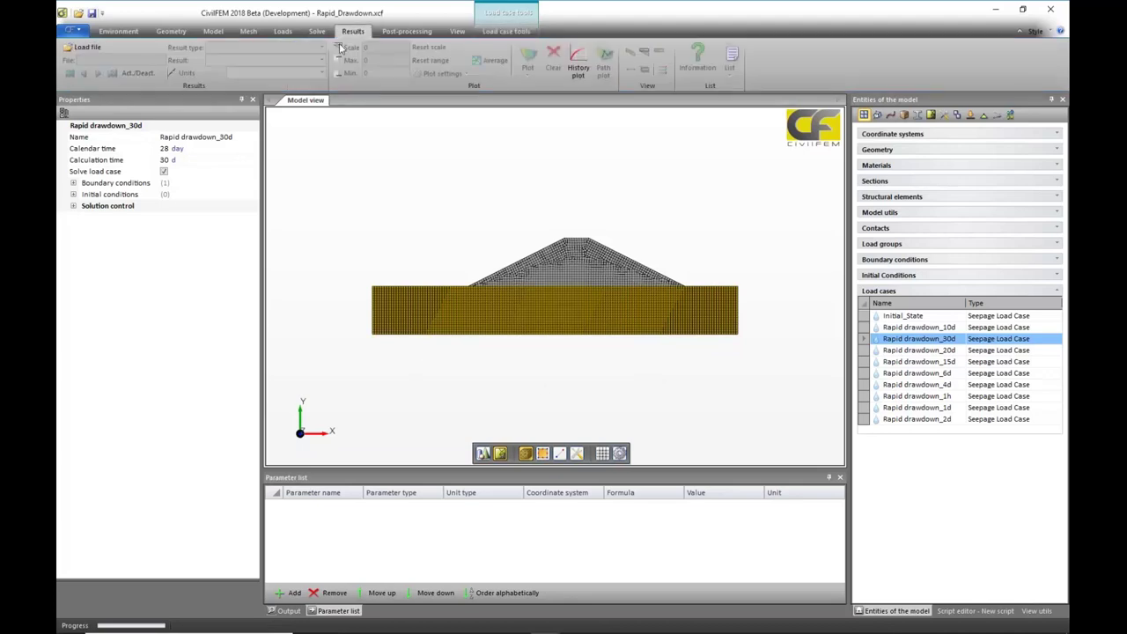
{"action": "left_click", "coordinate": [121, 52]}
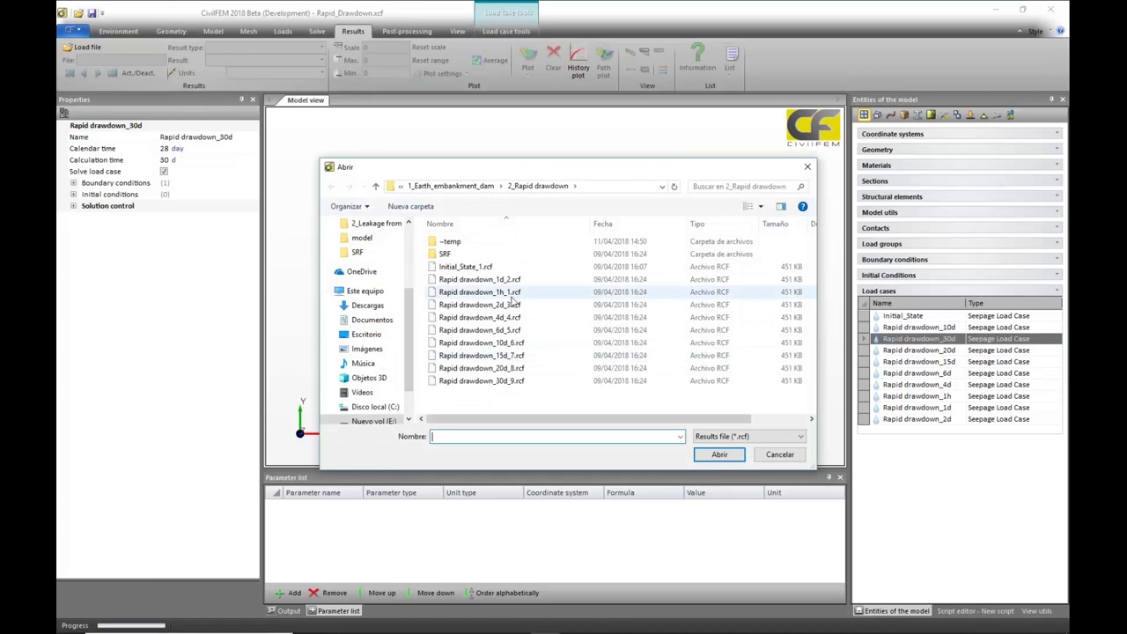
{"action": "left_click", "coordinate": [511, 295]}
{"action": "left_click", "coordinate": [717, 455]}
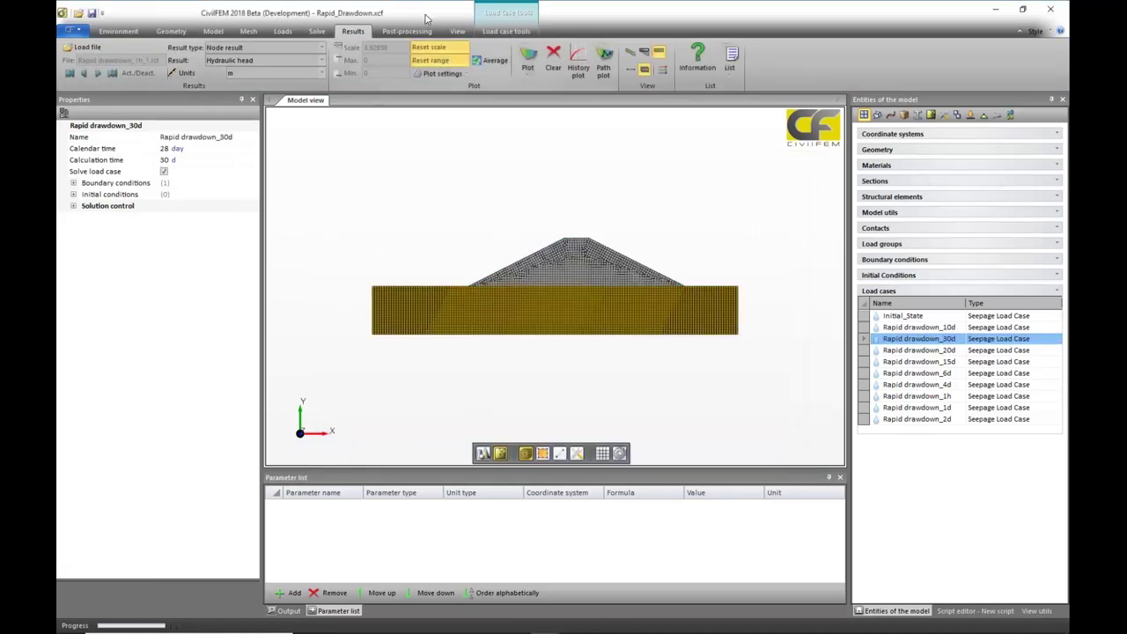
{"action": "left_click", "coordinate": [323, 61]}
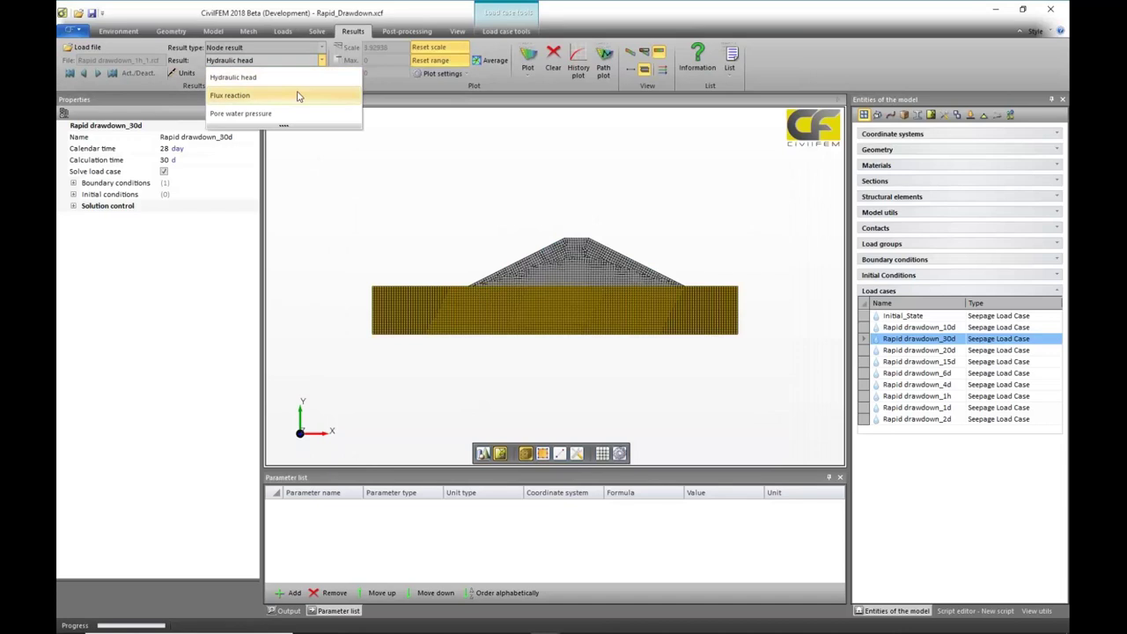
{"action": "left_click", "coordinate": [280, 114]}
{"action": "left_click", "coordinate": [528, 60]}
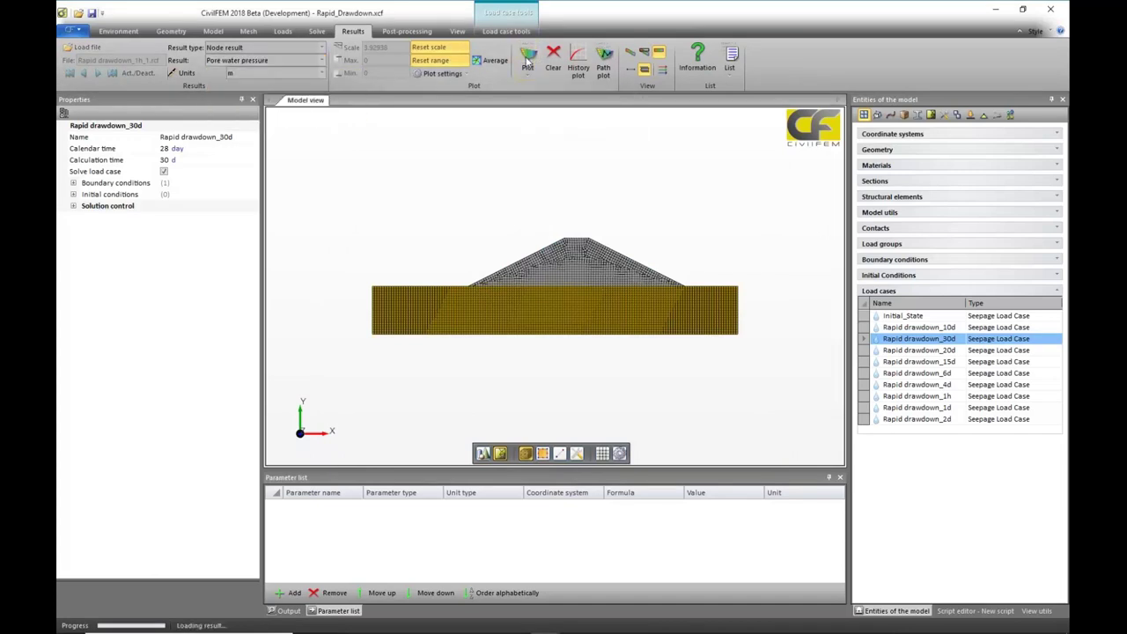
Turn off the continuous color map in the plot palette and inspect pore water pressure values across the dam's upper part and downstream slope.
{"action": "left_click", "coordinate": [466, 75]}
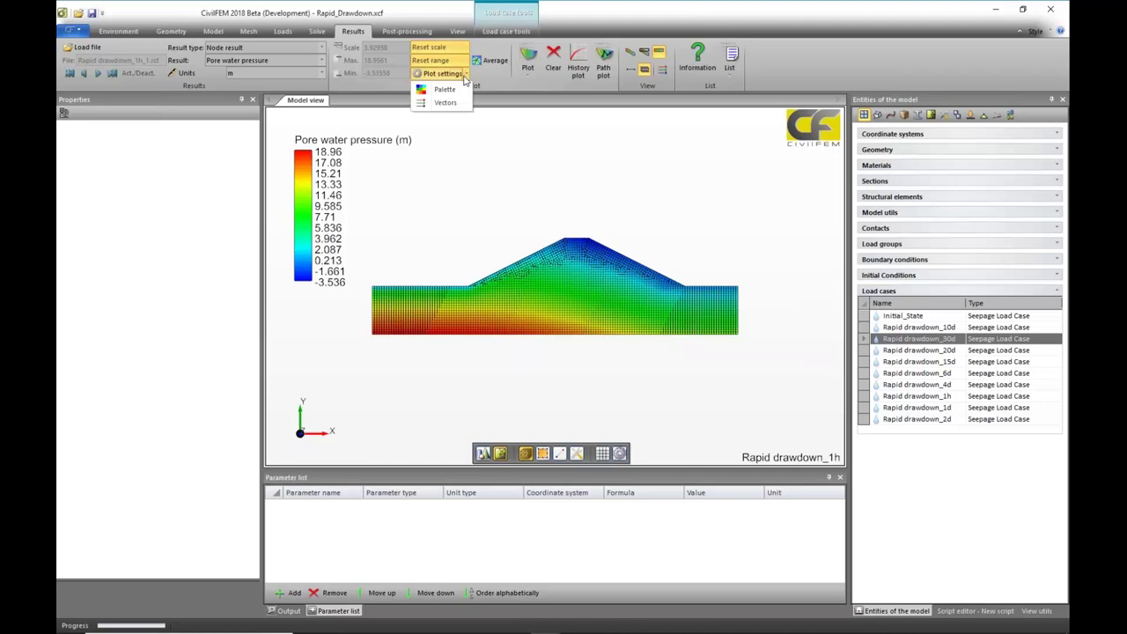
{"action": "left_click", "coordinate": [444, 89]}
{"action": "left_click", "coordinate": [164, 160]}
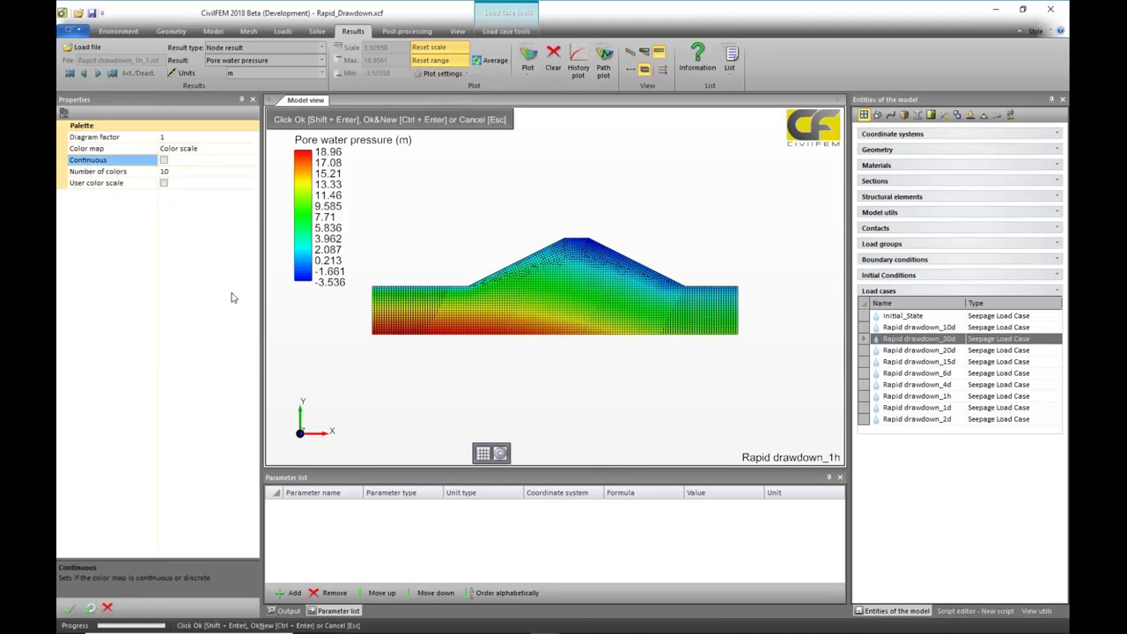
{"action": "left_click", "coordinate": [68, 609]}
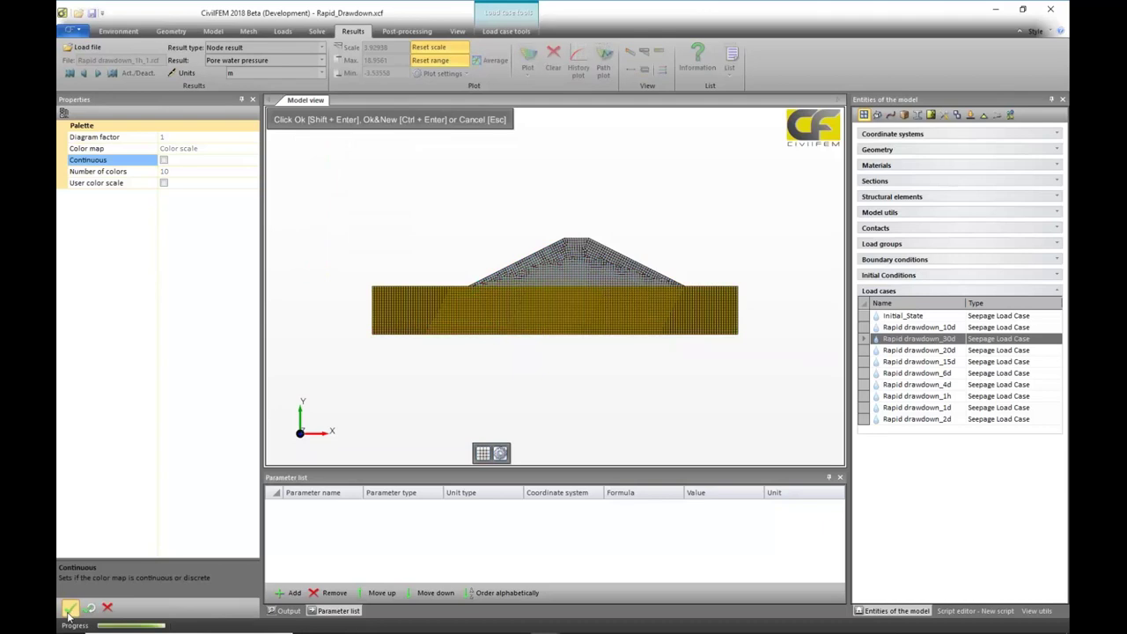
{"action": "scroll", "coordinate": [765, 300], "scroll_direction": "up", "scroll_amount": 3}
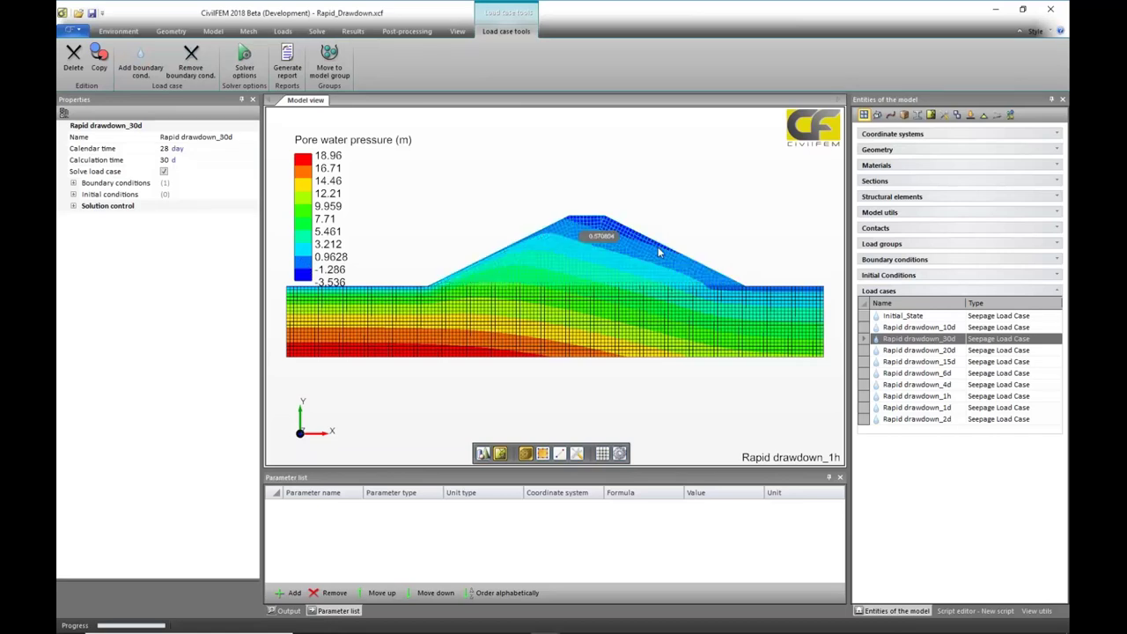
{"action": "mouse_move", "coordinate": [725, 287]}
{"action": "mouse_move", "coordinate": [623, 251]}
{"action": "mouse_move", "coordinate": [565, 234]}
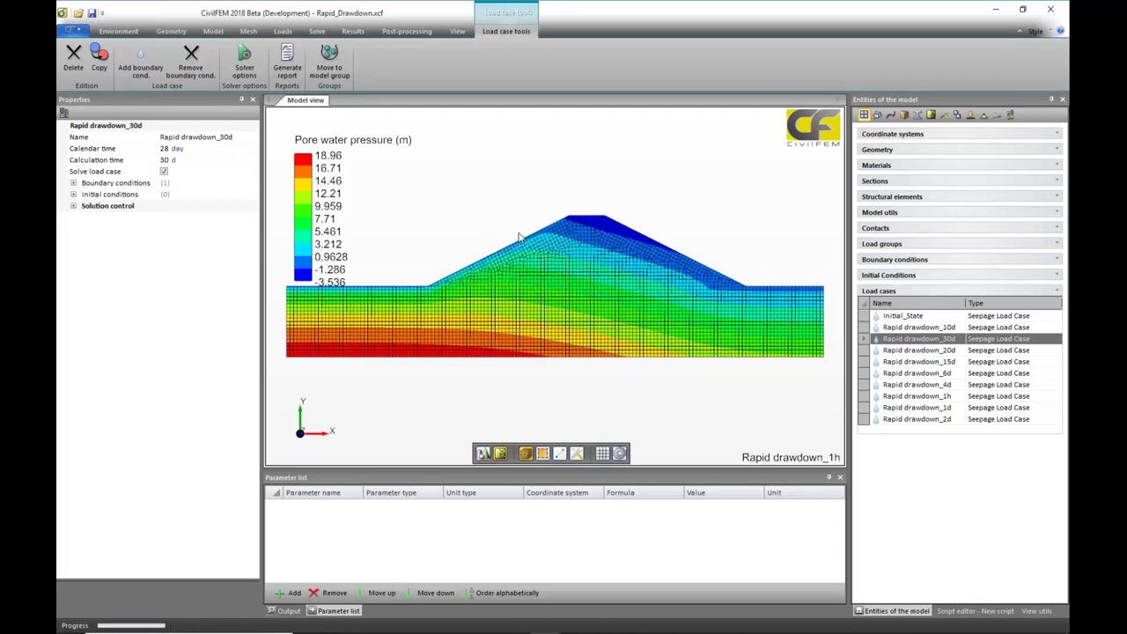
Load the results file Rapid drawdown_1d_2.rcf to plot its pore water pressure.
{"action": "left_click", "coordinate": [360, 33]}
{"action": "left_click", "coordinate": [86, 47]}
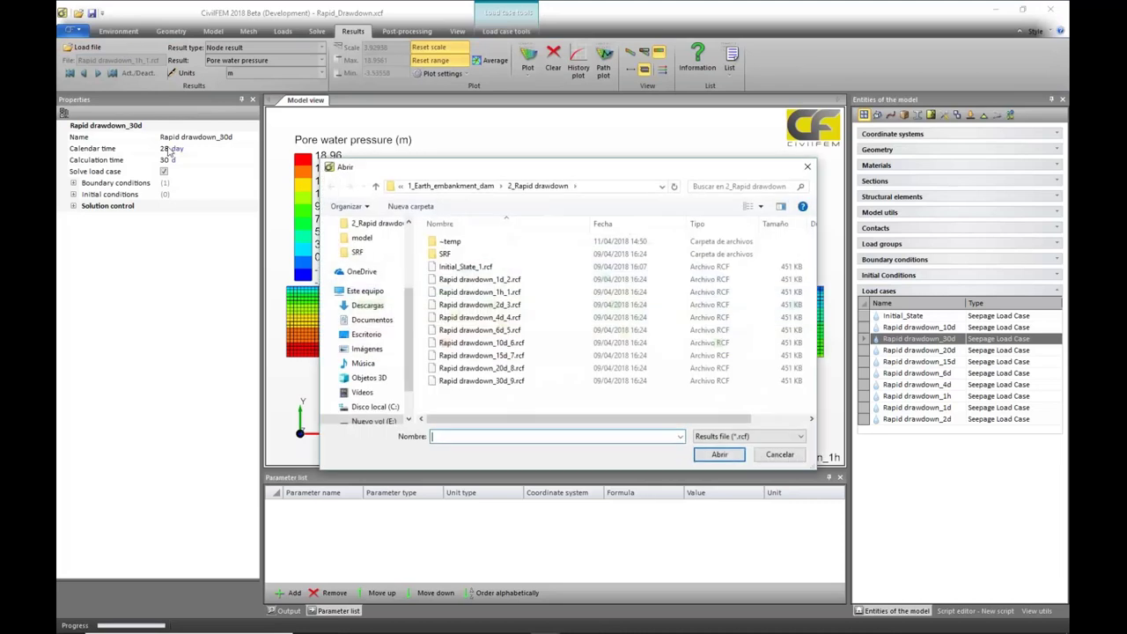
{"action": "left_click", "coordinate": [493, 280]}
{"action": "left_click_drag", "start_coordinate": [559, 185], "coordinate": [815, 22]}
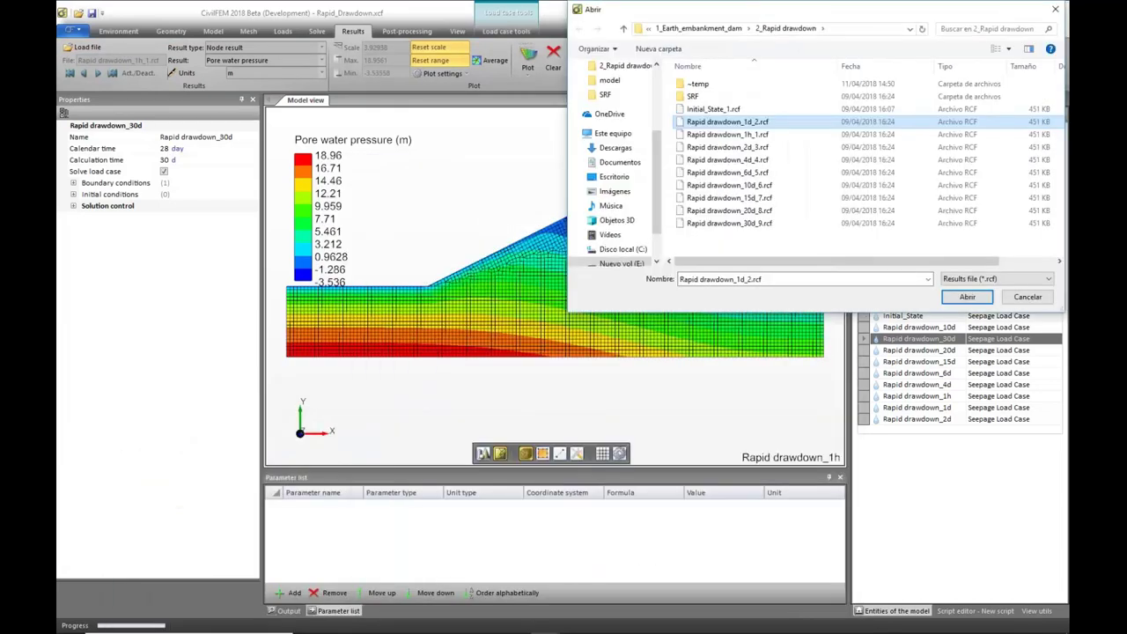
{"action": "left_click", "coordinate": [969, 297]}
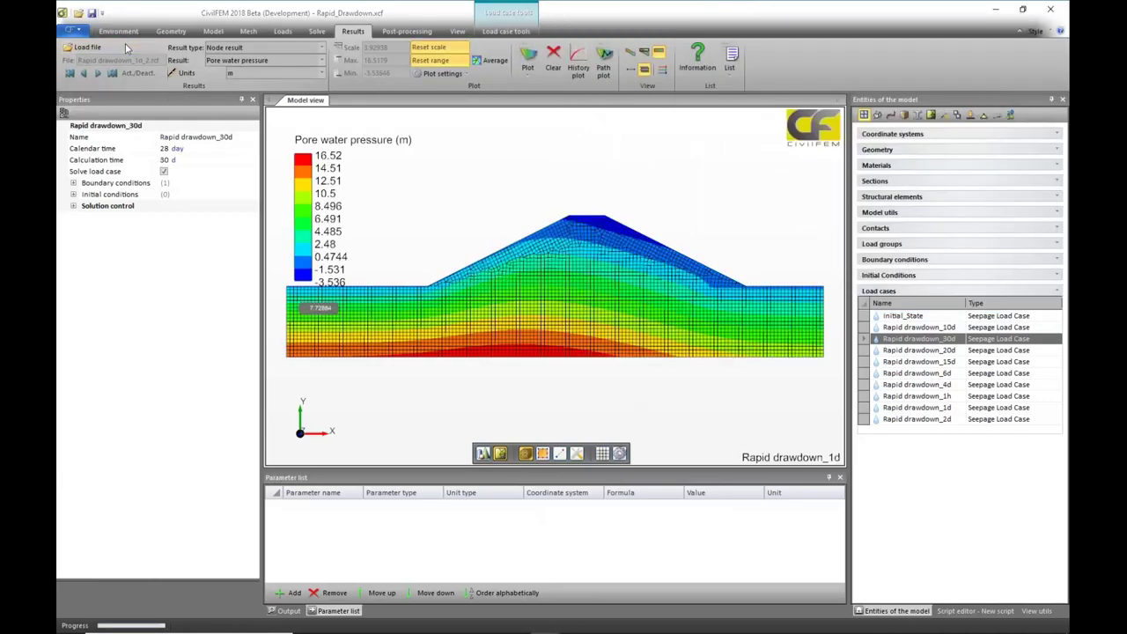
Load the results file Rapid drawdown_10d_6.rcf to plot its pore water pressure.
{"action": "left_click", "coordinate": [82, 47]}
{"action": "left_click", "coordinate": [739, 184]}
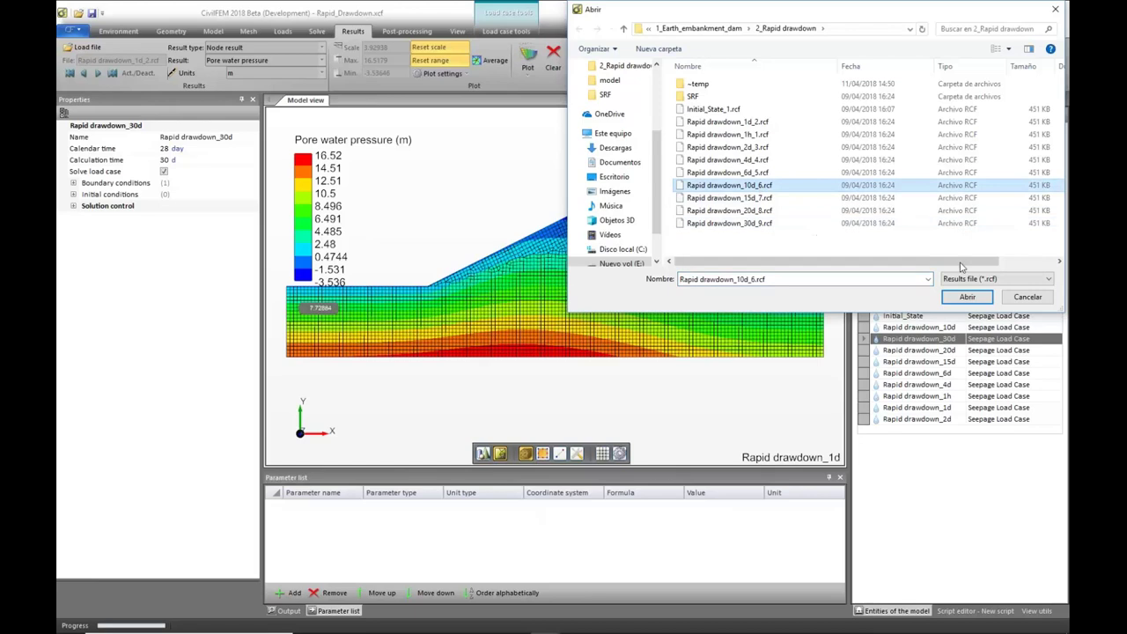
{"action": "left_click", "coordinate": [968, 297]}
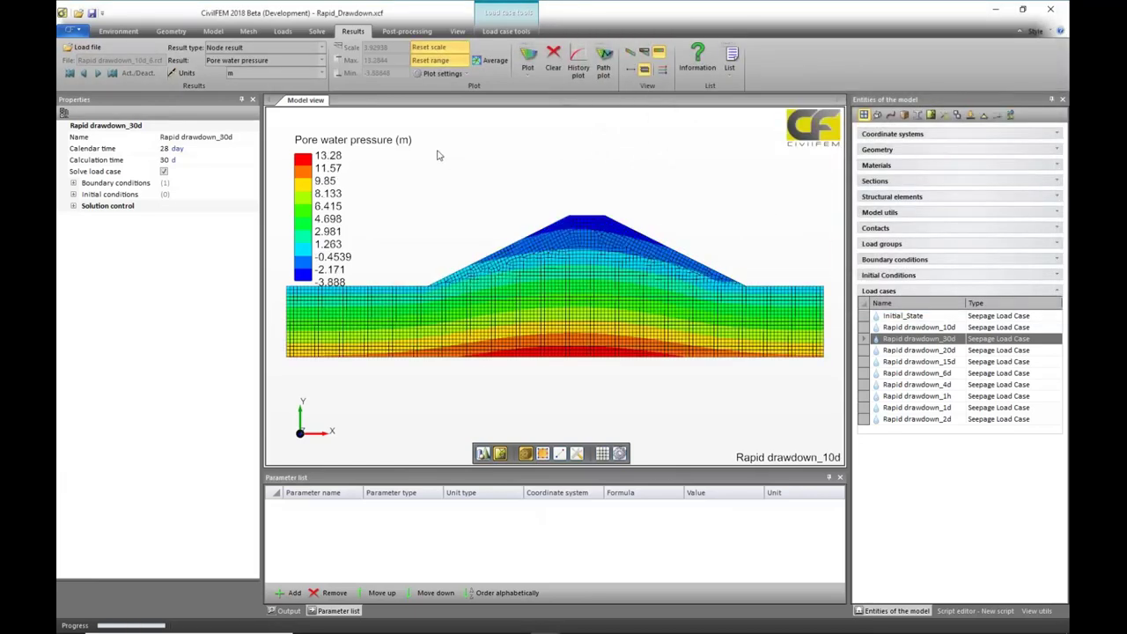
Load the results file Rapid drawdown_30d_9.rcf to plot its pore water pressure.
{"action": "left_click", "coordinate": [86, 47]}
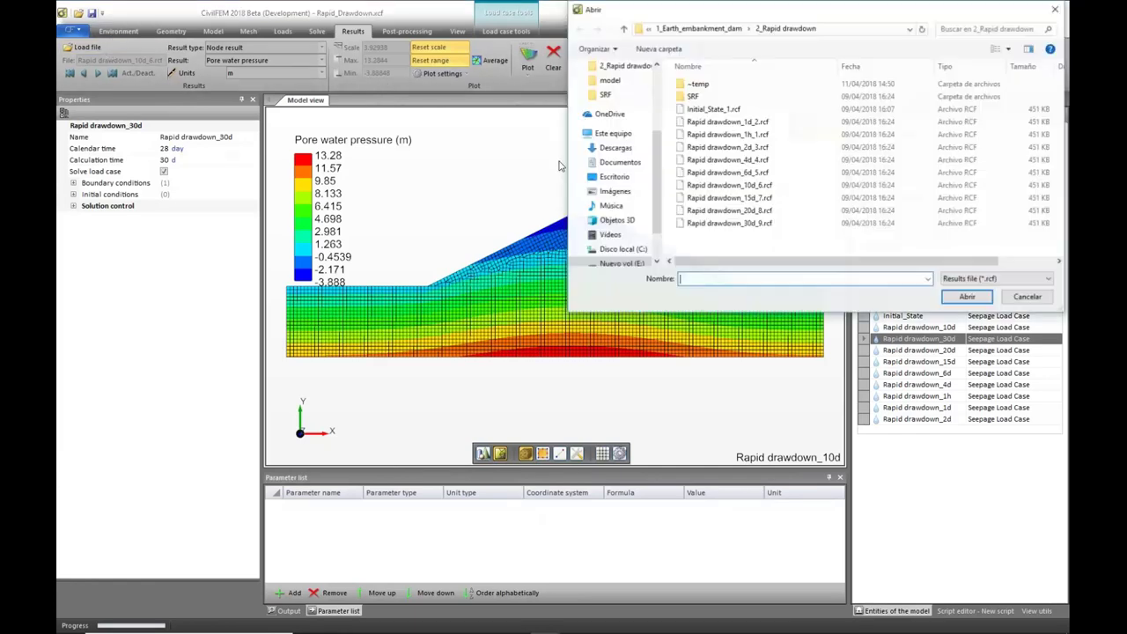
{"action": "left_click", "coordinate": [756, 224]}
{"action": "left_click", "coordinate": [967, 297]}
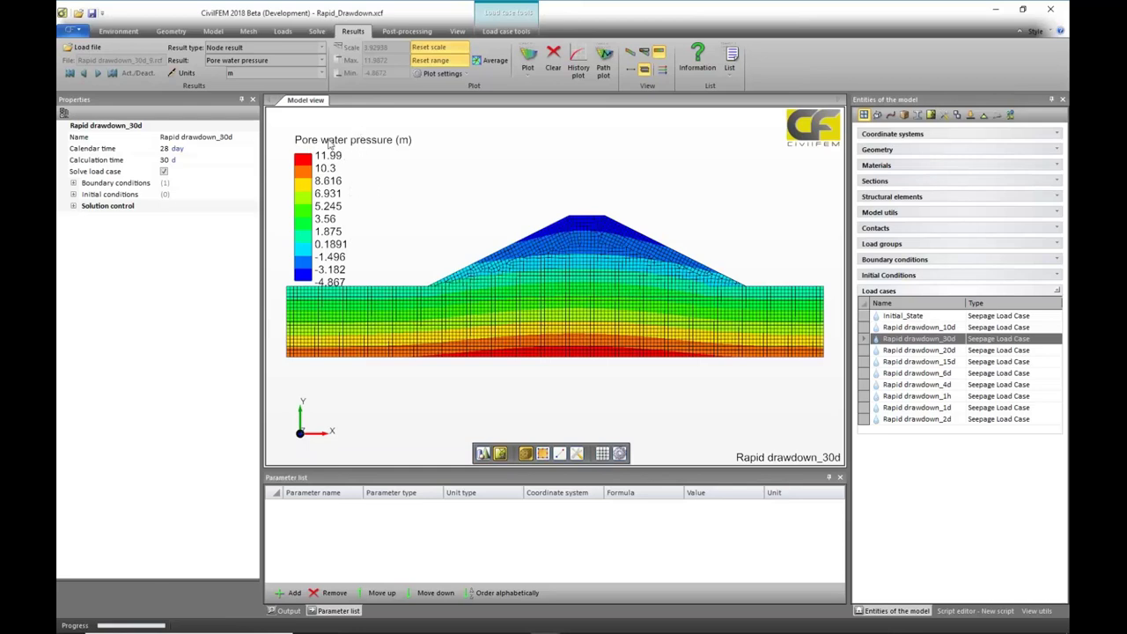
{"action": "mouse_move", "coordinate": [485, 276]}
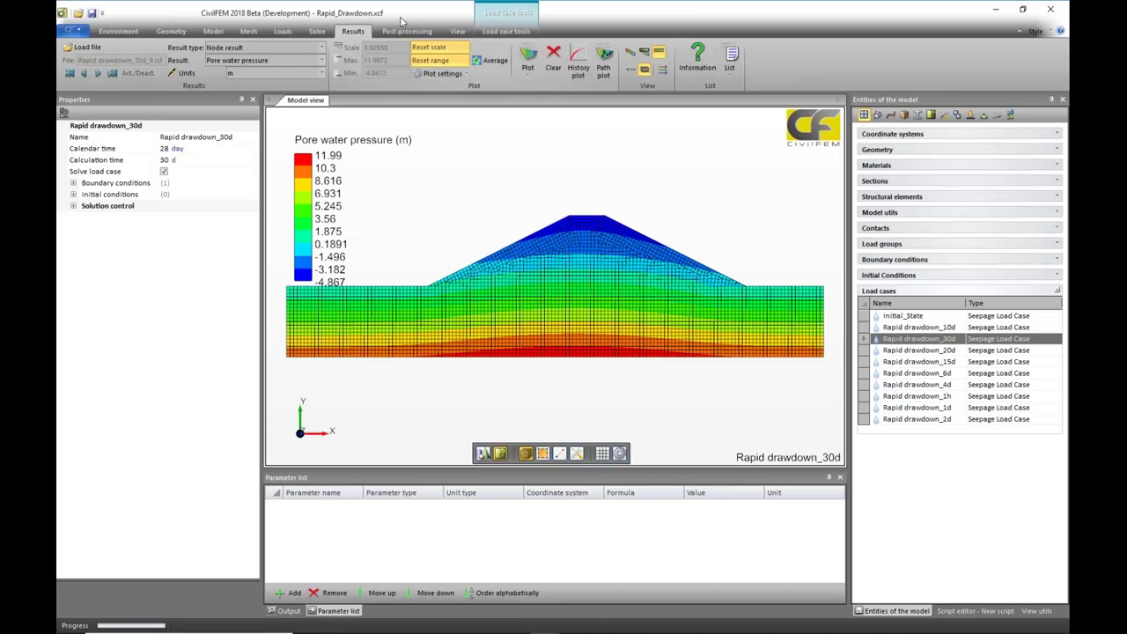
Start an animation and add the drawdown results files from Rapid drawdown_1d_2.rcf through Rapid drawdown_30d_9.rcf.
{"action": "left_click", "coordinate": [405, 31]}
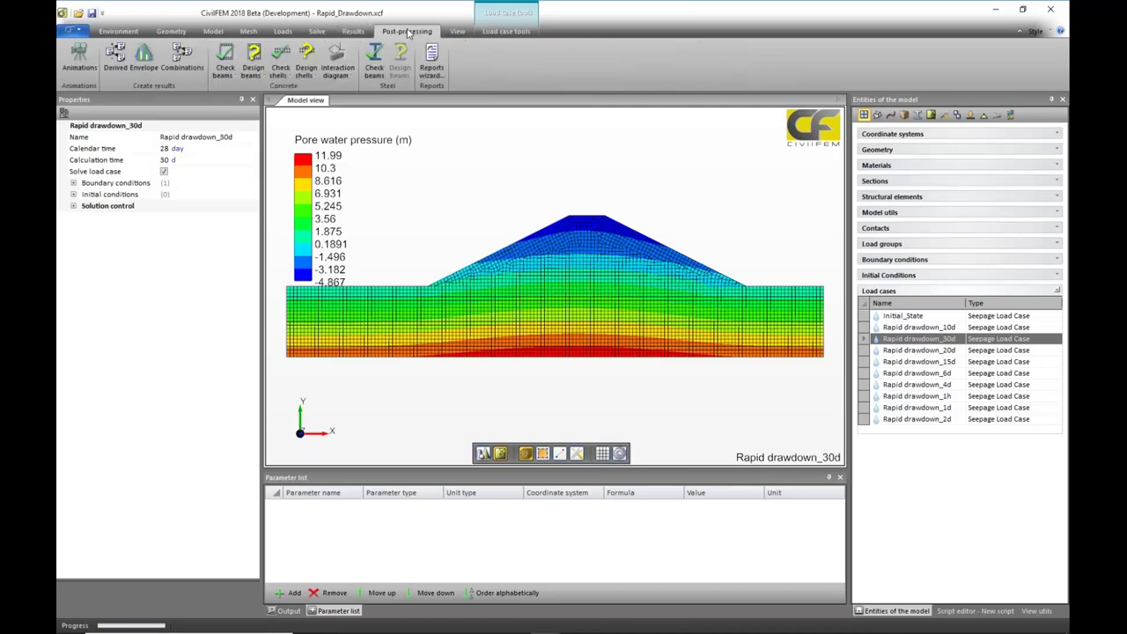
{"action": "left_click", "coordinate": [80, 57]}
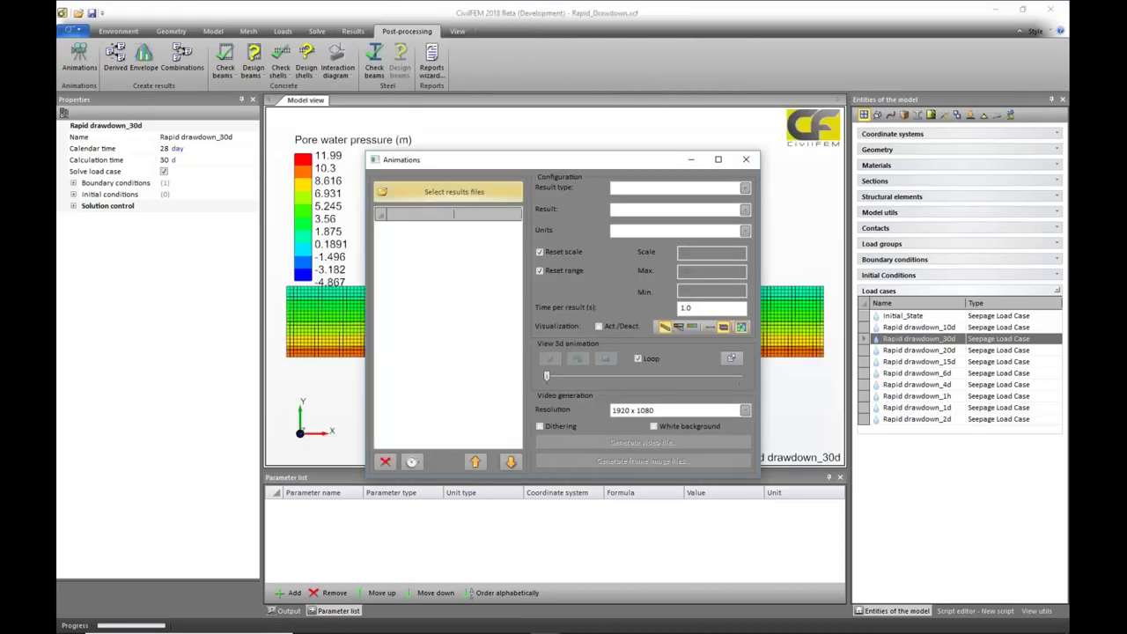
{"action": "left_click", "coordinate": [447, 196]}
{"action": "left_click", "coordinate": [545, 294]}
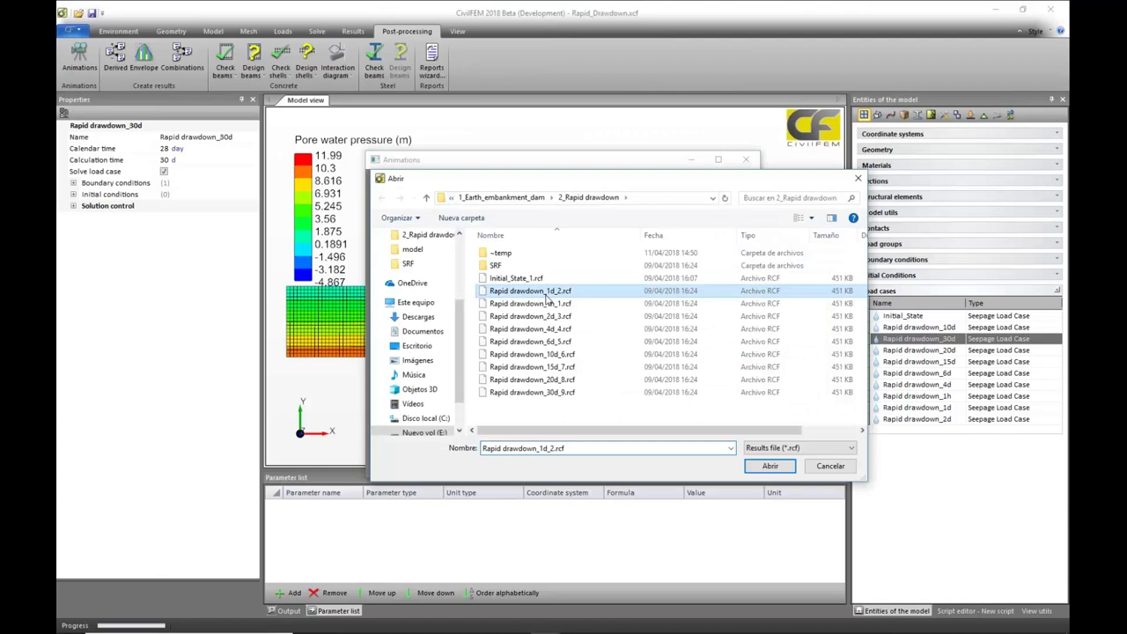
{"action": "left_click", "coordinate": [552, 393], "text": "shift"}
{"action": "left_click", "coordinate": [769, 466]}
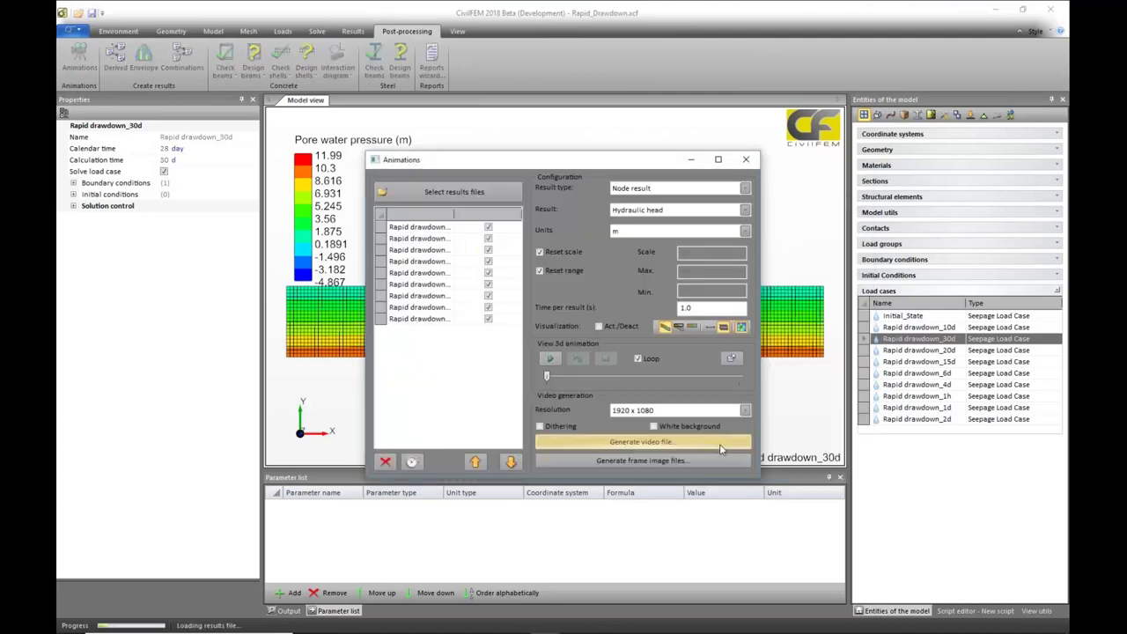
Set the animation's result to Pore water pressure and close the animation setup without generating a video.
{"action": "left_click", "coordinate": [745, 211]}
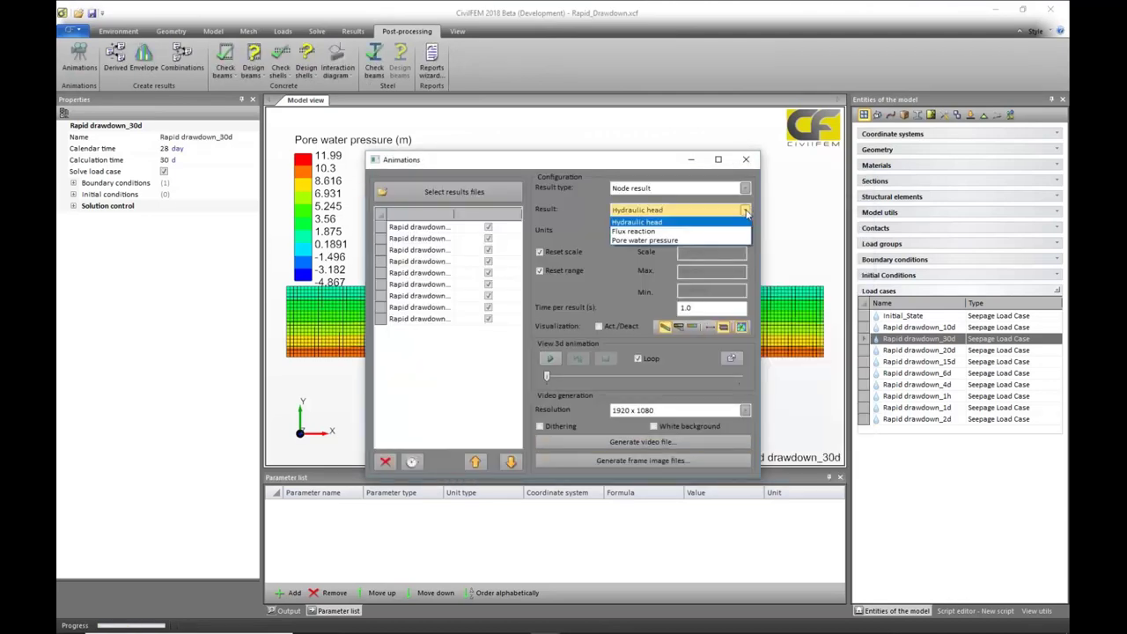
{"action": "left_click", "coordinate": [654, 239]}
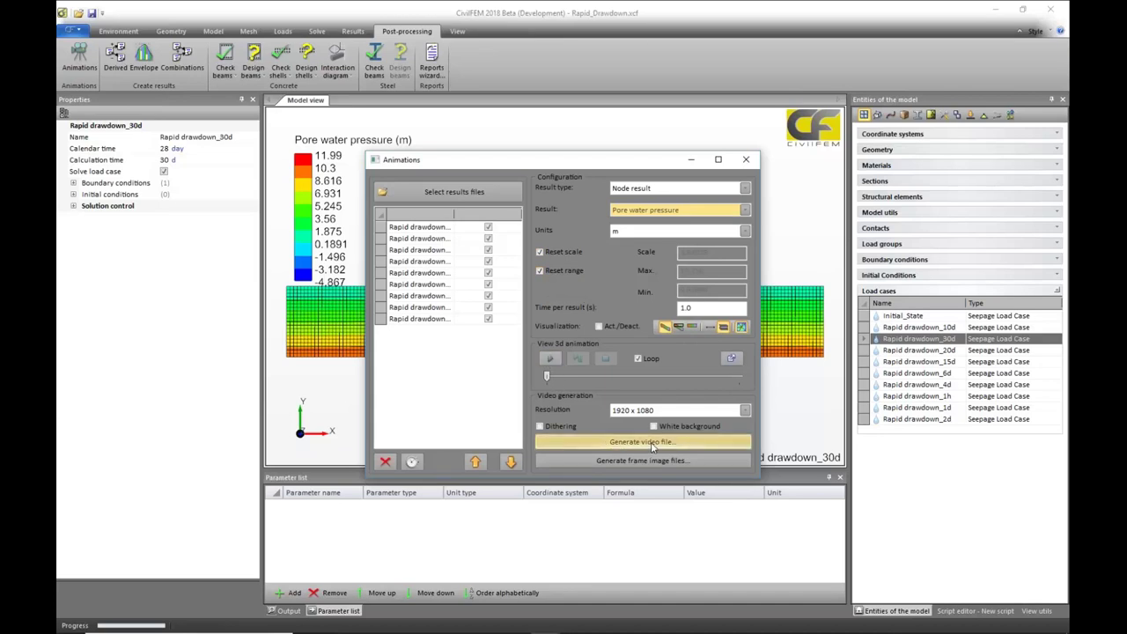
{"action": "left_click", "coordinate": [745, 159]}
Switch to PowerPoint and present the reservoir drawdown analysis slide with its pore pressure video.
{"action": "left_click", "coordinate": [485, 622]}
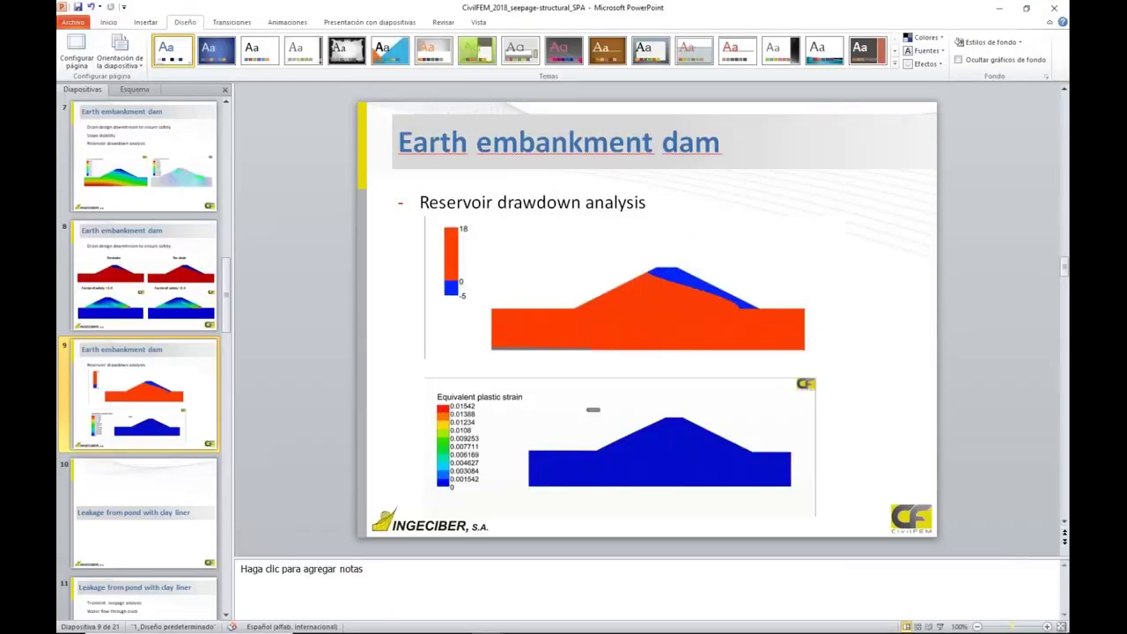
{"action": "left_click", "coordinate": [940, 626]}
{"action": "mouse_move", "coordinate": [504, 302]}
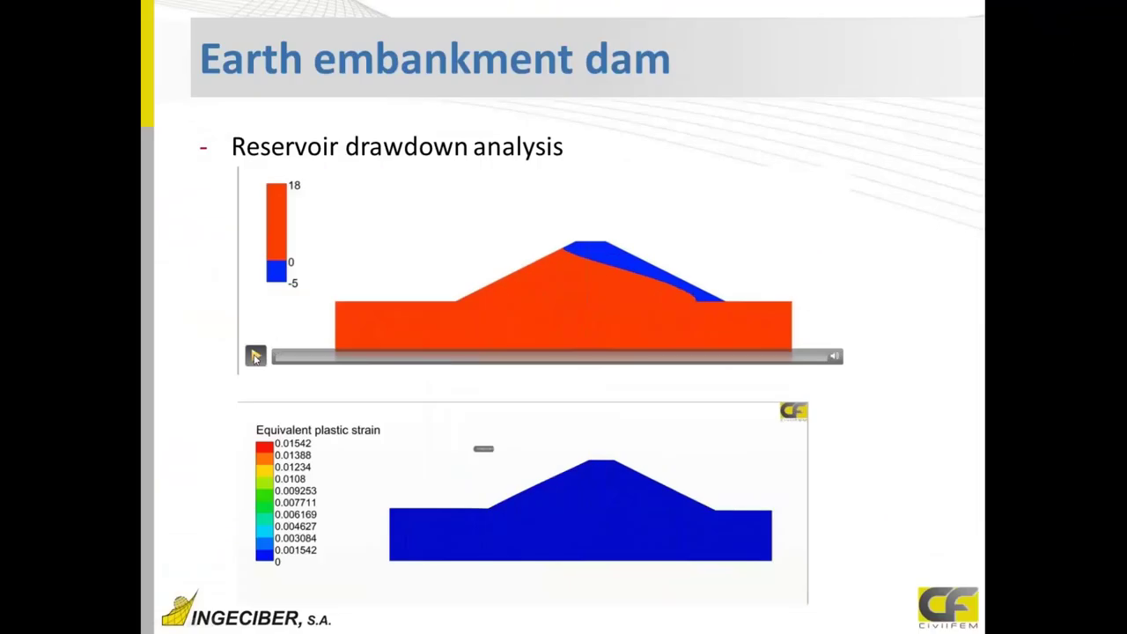
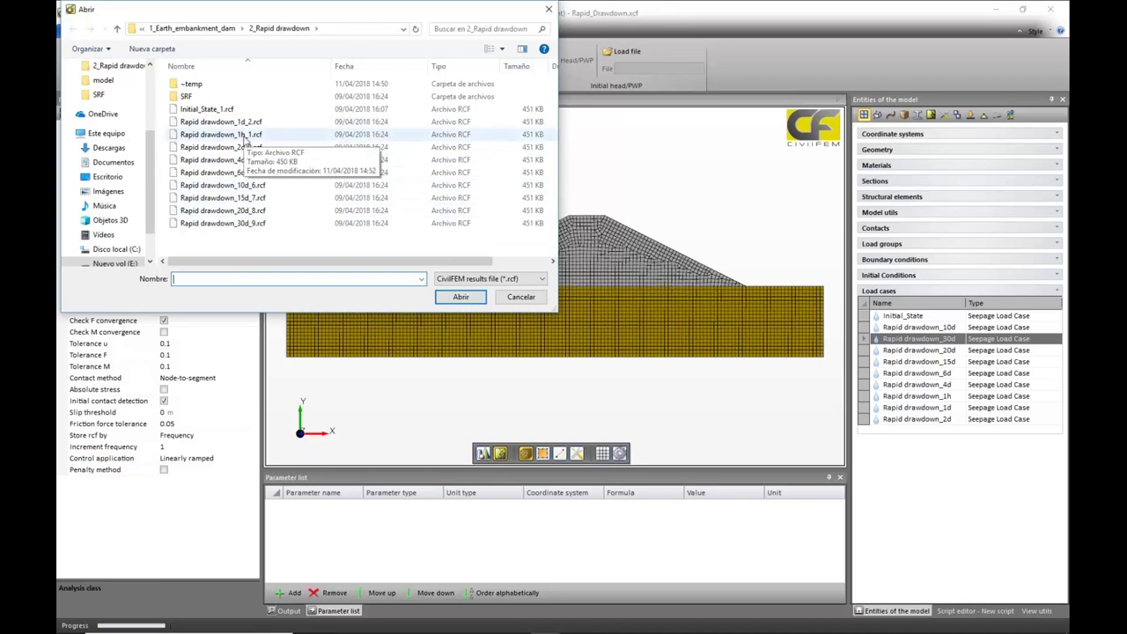
Load Rapid drawdown_1h_1.rcf as the initial head/PWP file and enable Initial Head/PWP for the structural solution.
{"action": "left_click", "coordinate": [245, 137]}
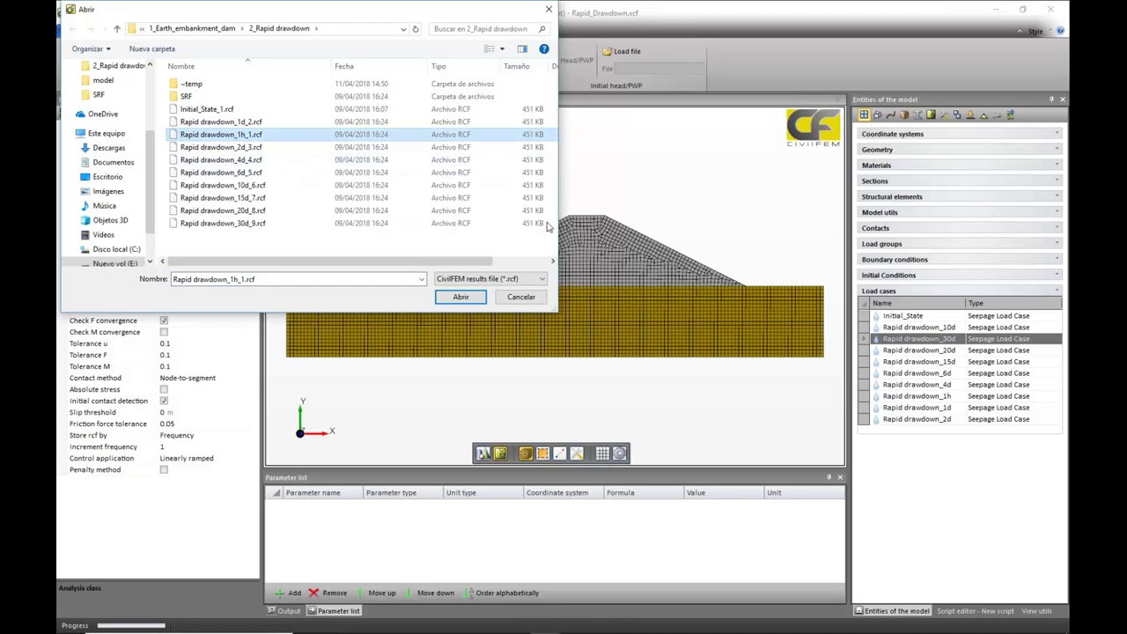
{"action": "left_click", "coordinate": [457, 299]}
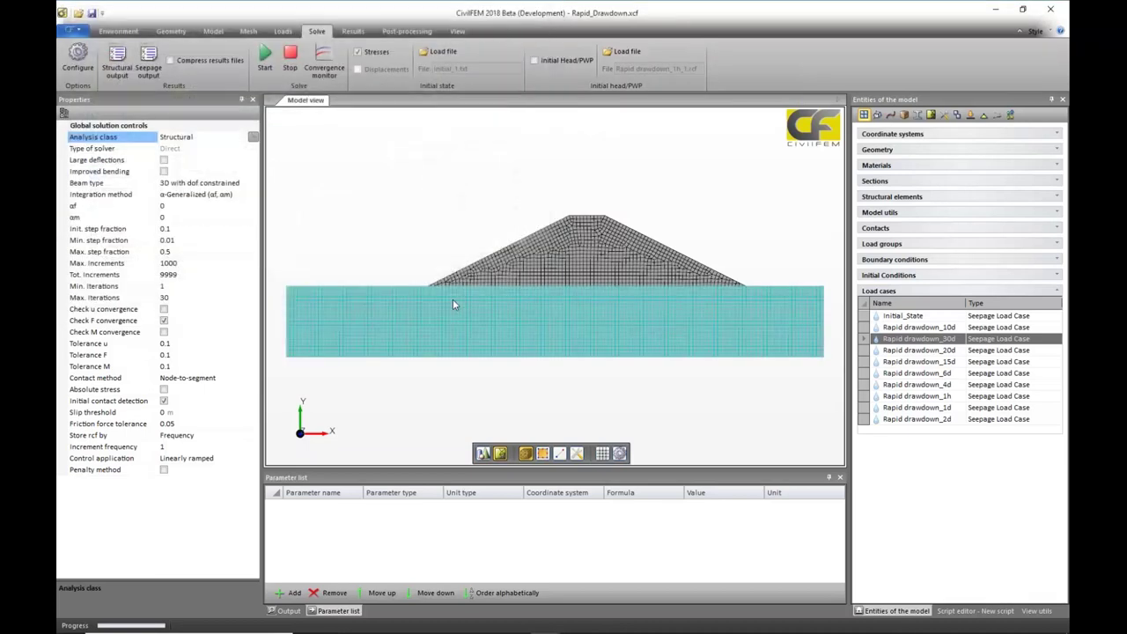
{"action": "left_click", "coordinate": [534, 61]}
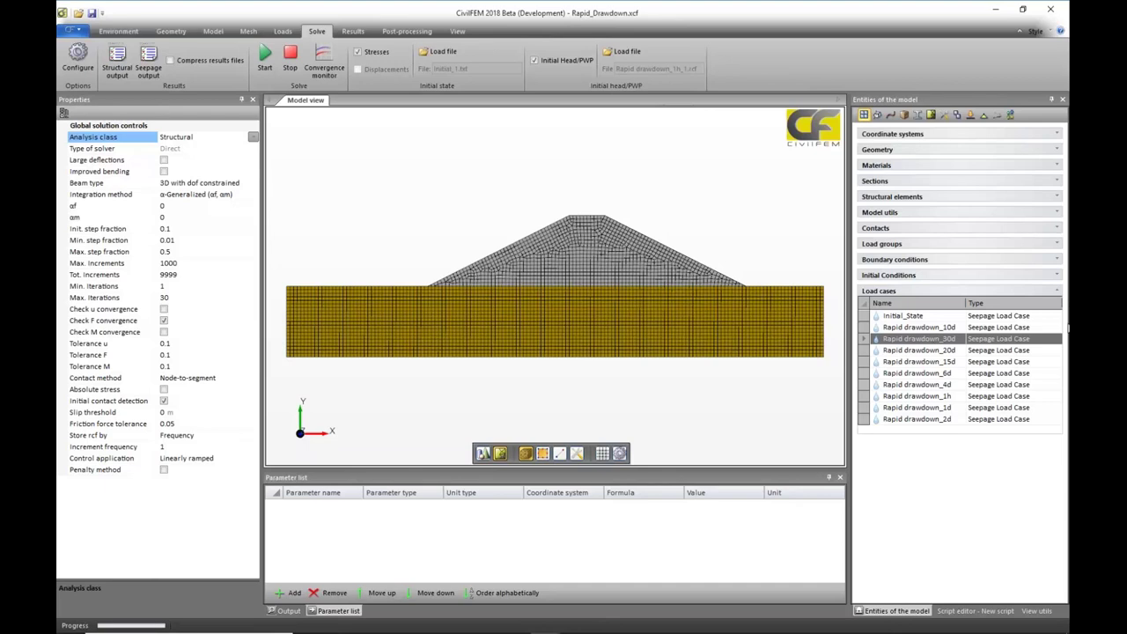
Load the results file rapid_drawdown_SRF_1.4.rcf from the SRF folder.
{"action": "left_click", "coordinate": [352, 31]}
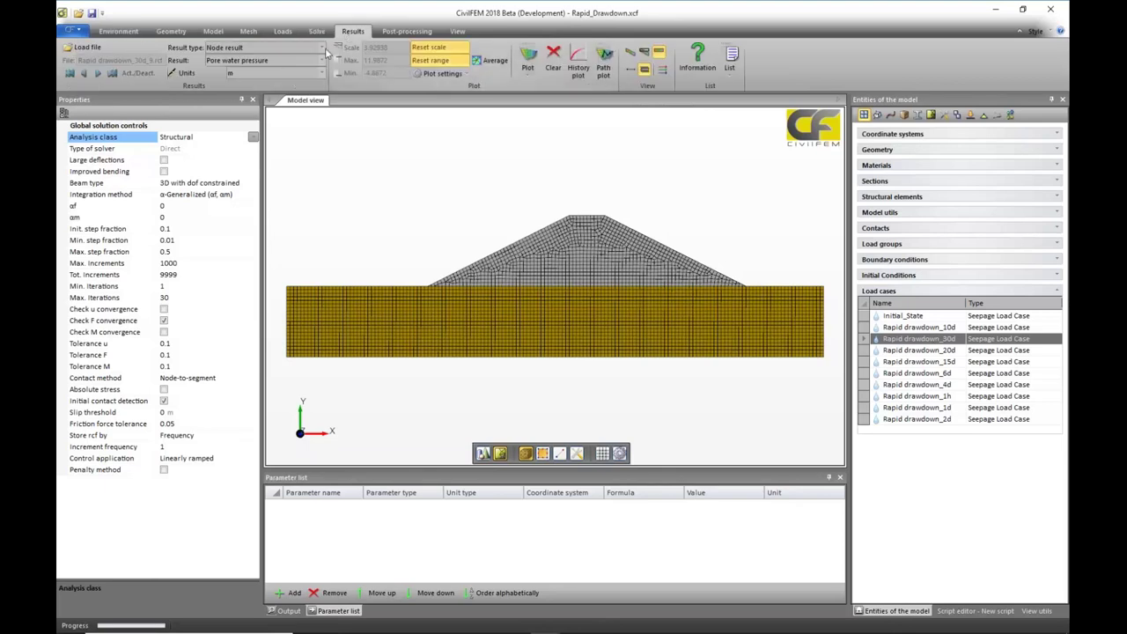
{"action": "left_click", "coordinate": [132, 53]}
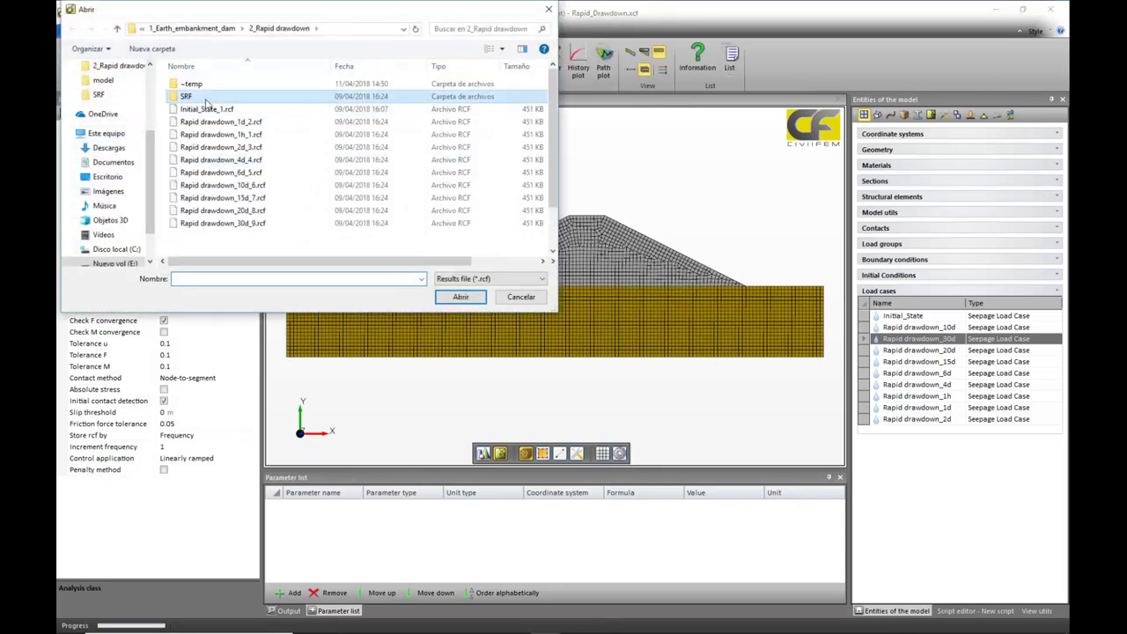
{"action": "double_click", "coordinate": [206, 99]}
{"action": "scroll", "coordinate": [327, 202], "scroll_direction": "down", "scroll_amount": 5}
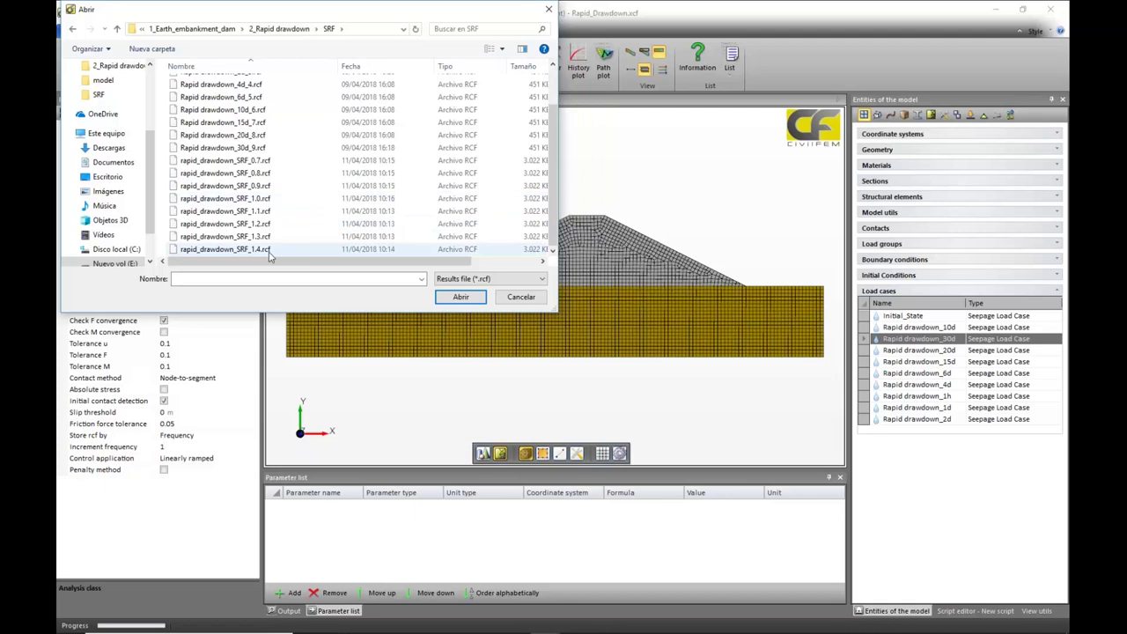
{"action": "left_click", "coordinate": [225, 250]}
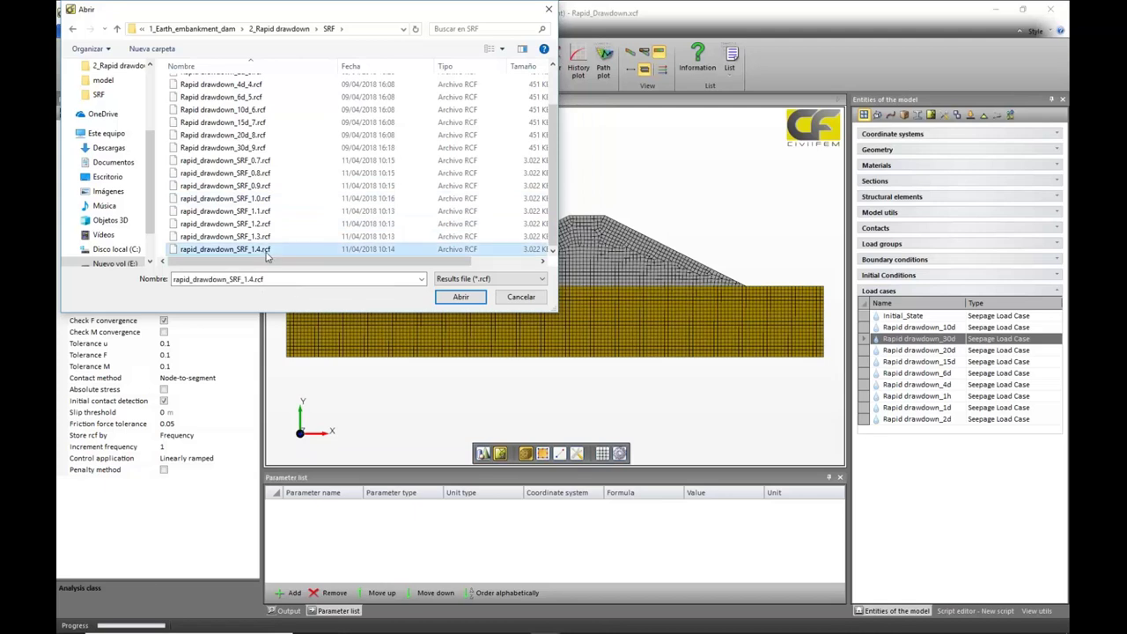
{"action": "left_click", "coordinate": [461, 296]}
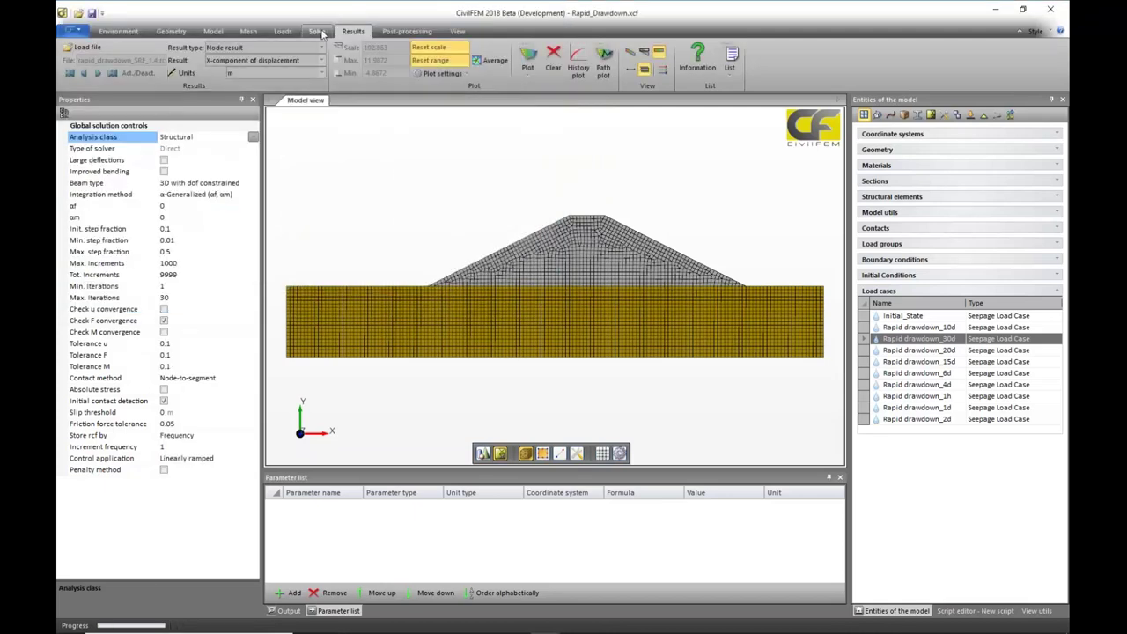
Set the result type to End result and plot the equivalent plastic strain on the dam.
{"action": "left_click", "coordinate": [322, 47]}
{"action": "left_click", "coordinate": [225, 83]}
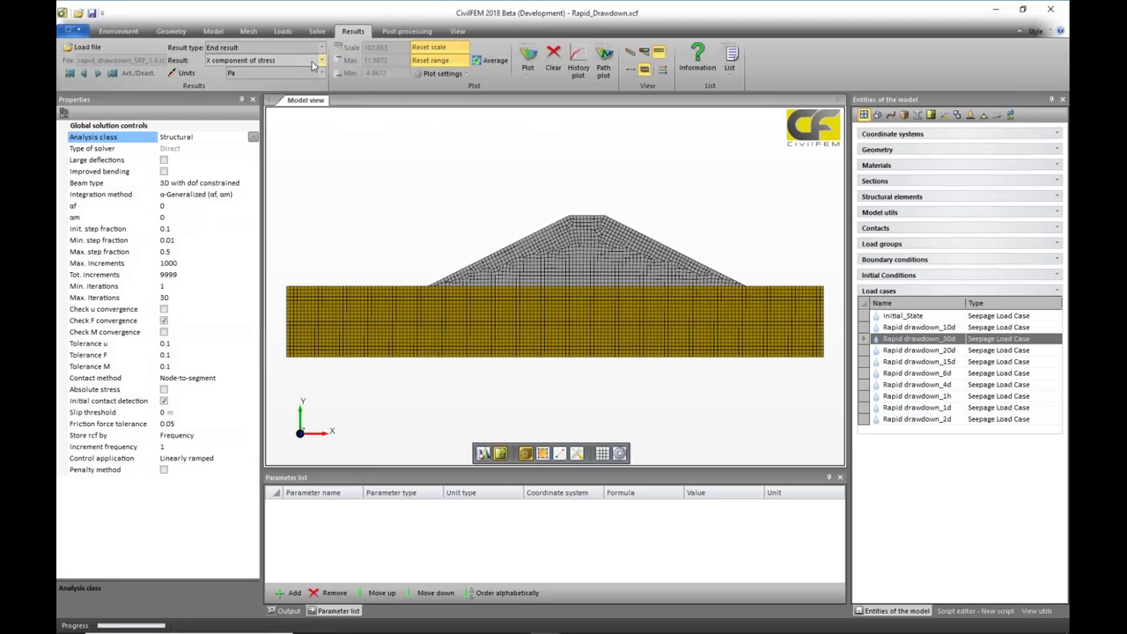
{"action": "left_click", "coordinate": [322, 60]}
{"action": "scroll", "coordinate": [273, 110], "scroll_direction": "down", "scroll_amount": 5}
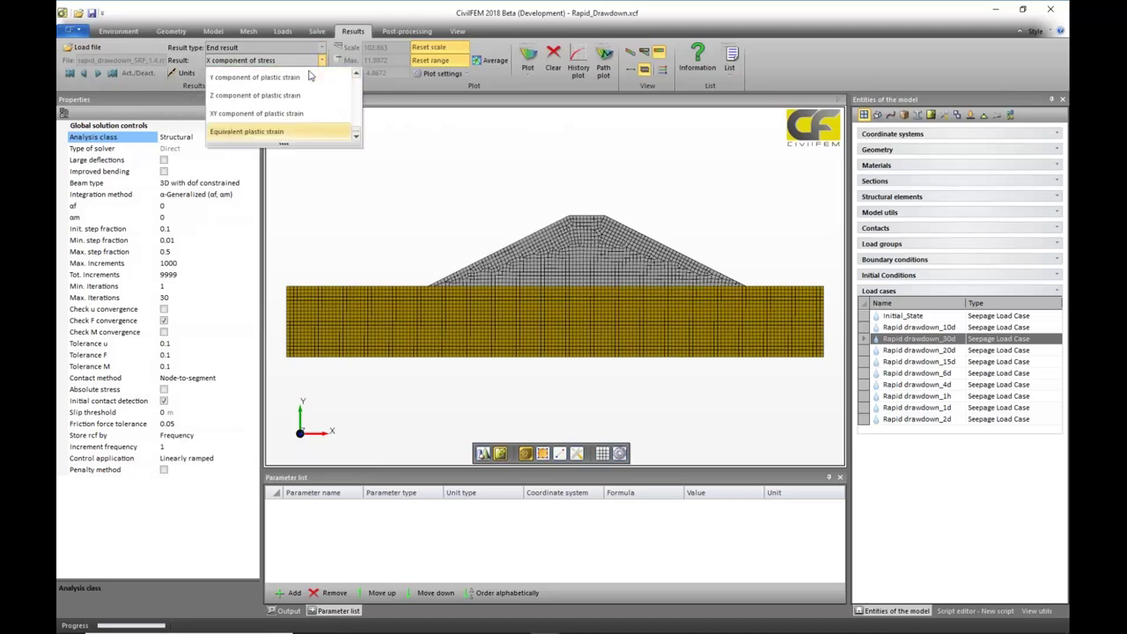
{"action": "left_click", "coordinate": [249, 130]}
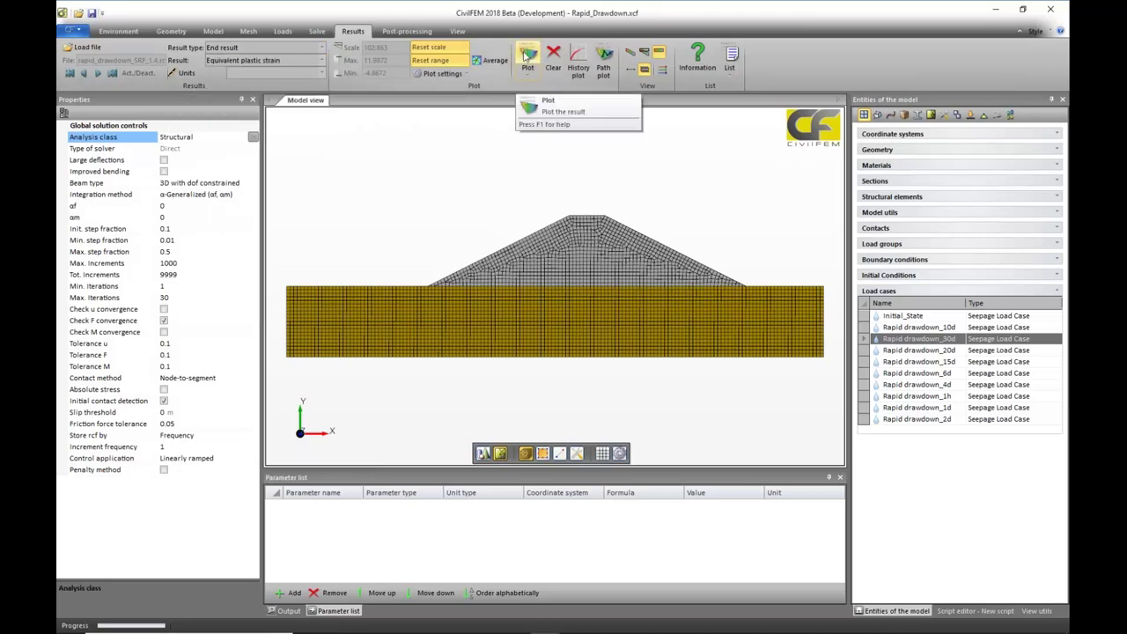
{"action": "left_click", "coordinate": [526, 58]}
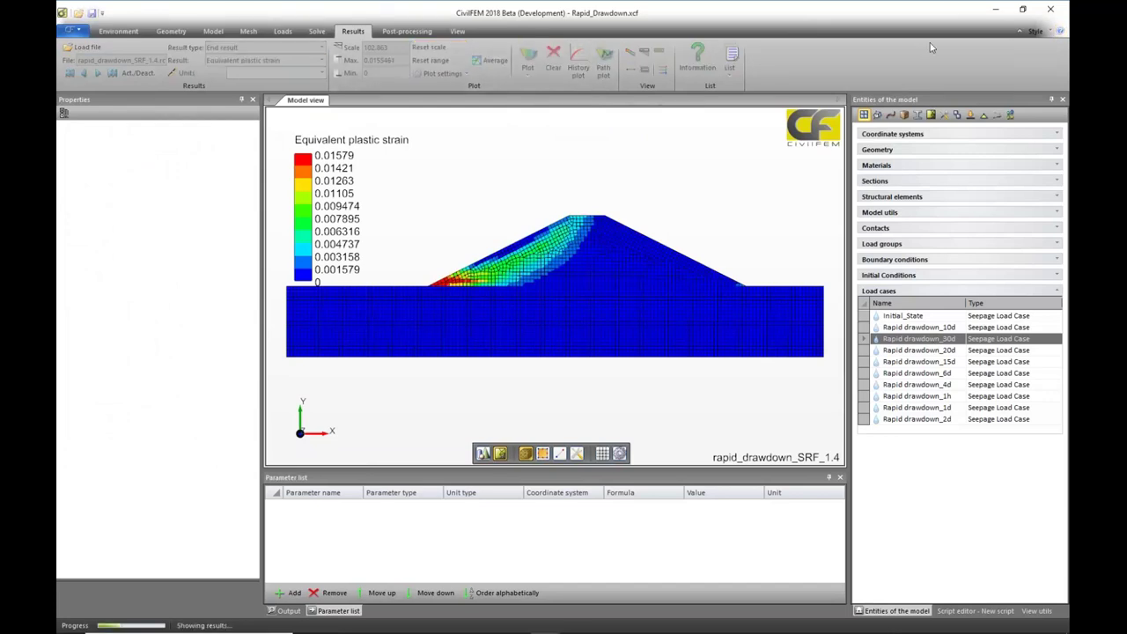
{"action": "mouse_move", "coordinate": [584, 220]}
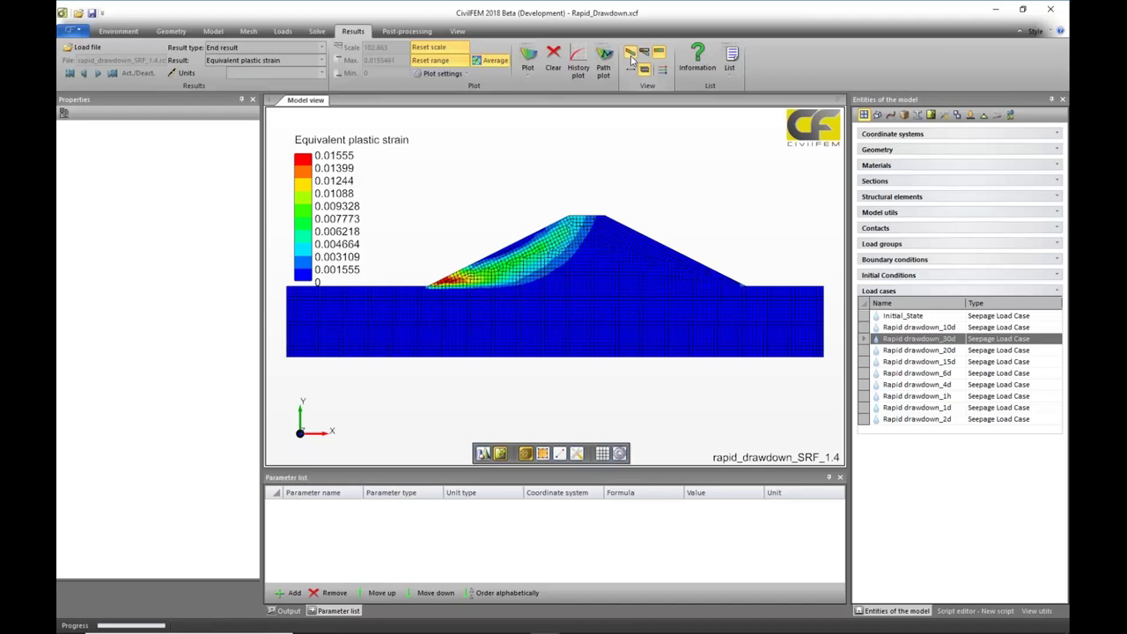
Plot the equivalent plastic strain on the deformed shape and inspect the upstream slope's failure zone.
{"action": "left_click", "coordinate": [528, 62]}
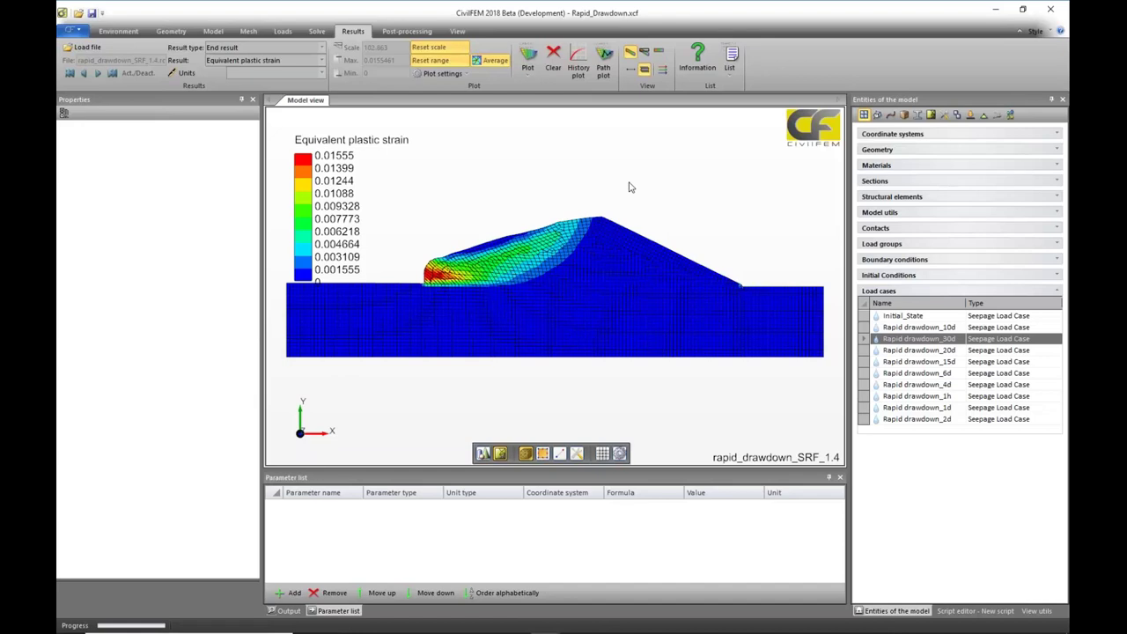
{"action": "mouse_move", "coordinate": [533, 270]}
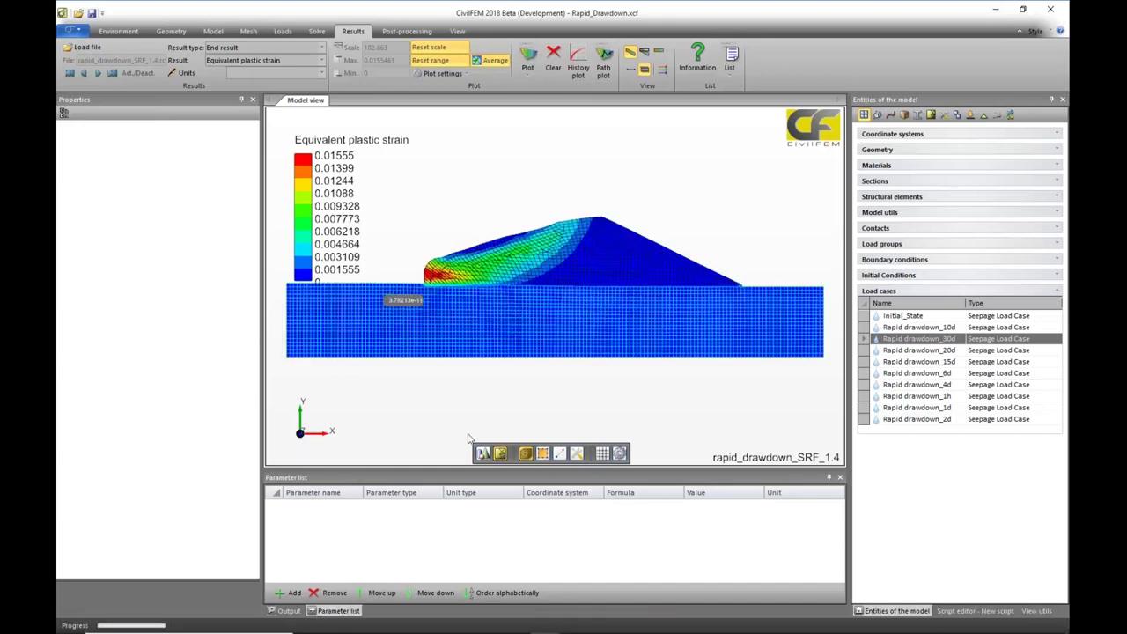
{"action": "mouse_move", "coordinate": [464, 282]}
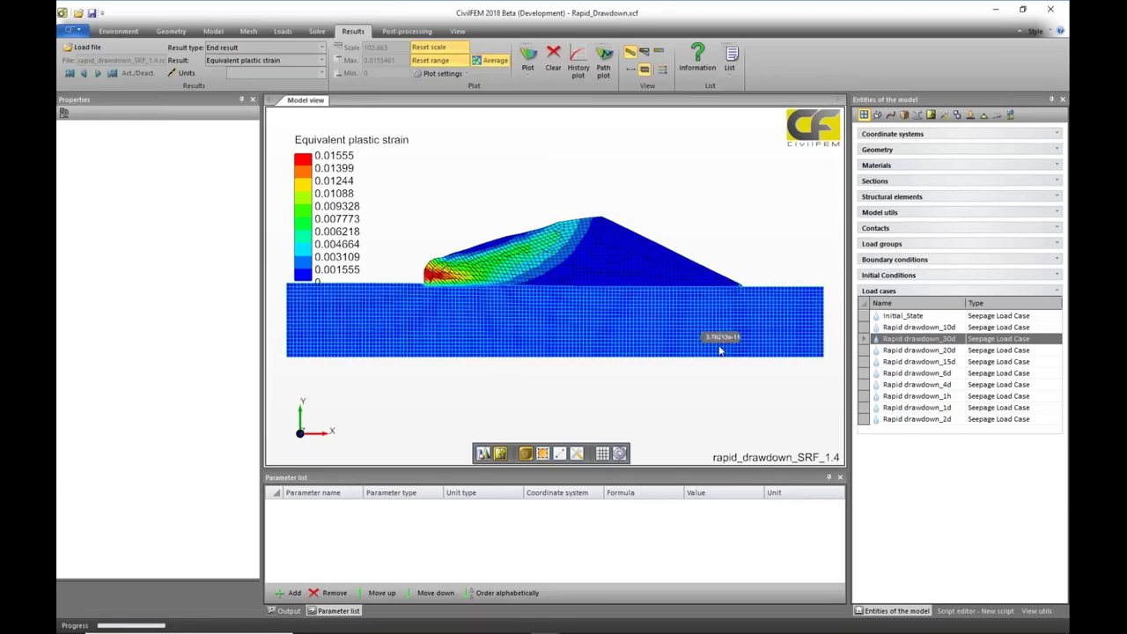
Switch to PowerPoint, present the reservoir drawdown slide, play its equivalent plastic strain video and end the show.
{"action": "left_click", "coordinate": [485, 623]}
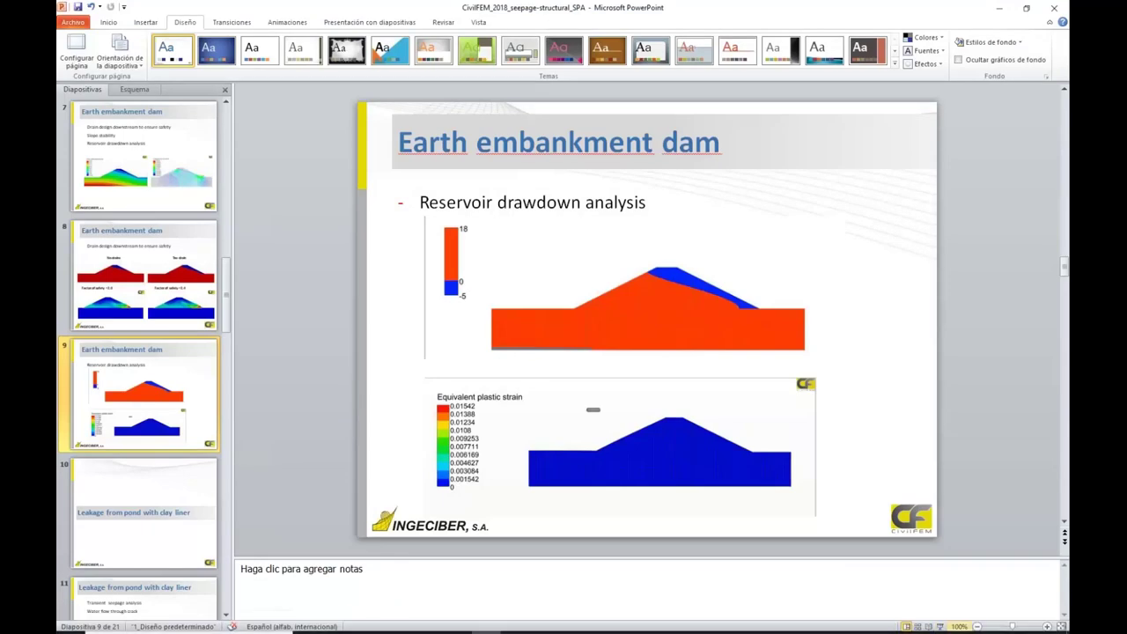
{"action": "key", "text": "shift+F5"}
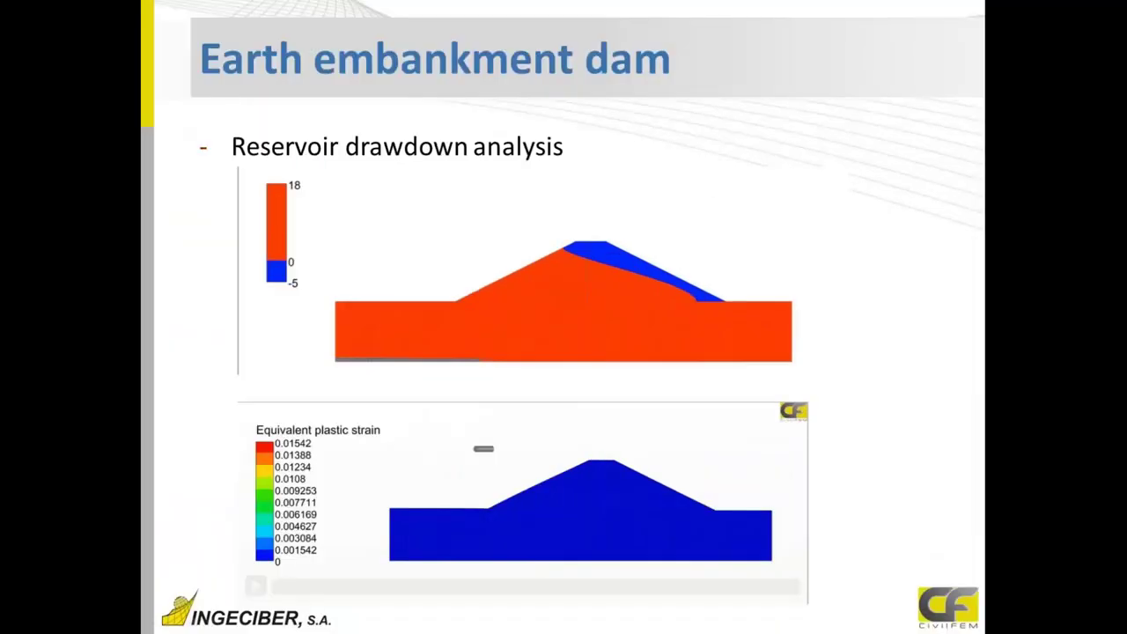
{"action": "left_click", "coordinate": [256, 586]}
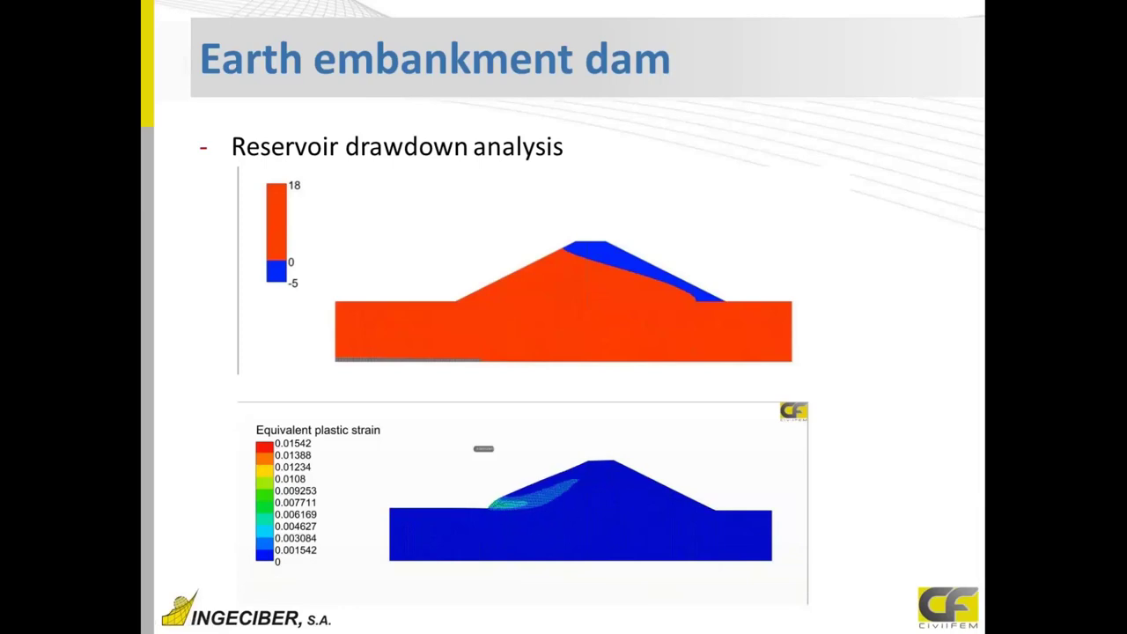
{"action": "mouse_move", "coordinate": [469, 554]}
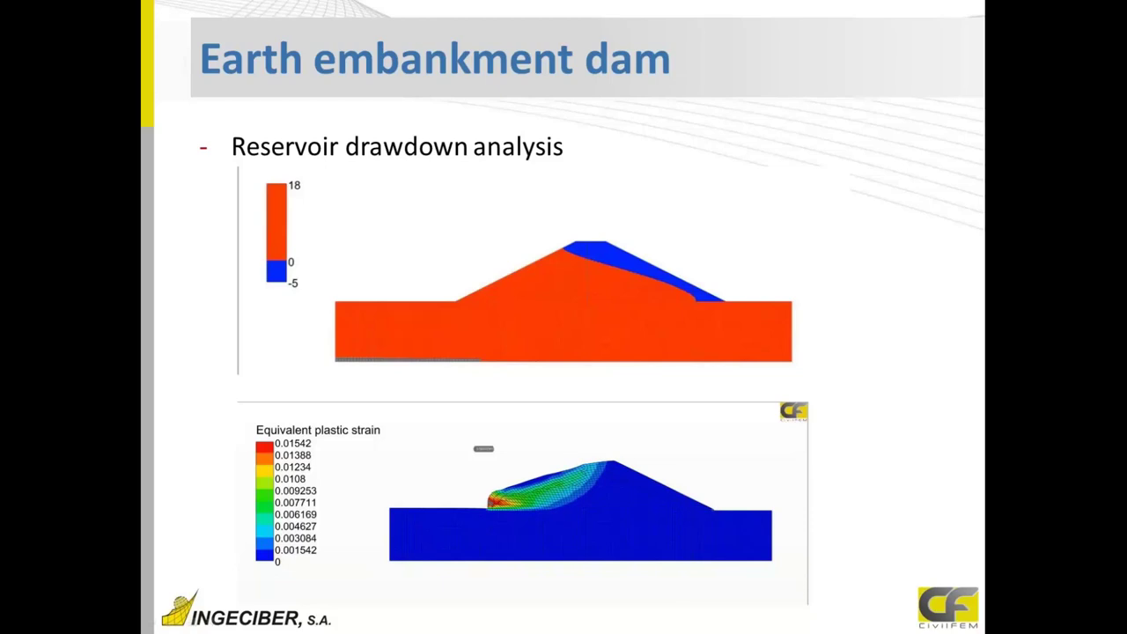
{"action": "key", "text": "Escape"}
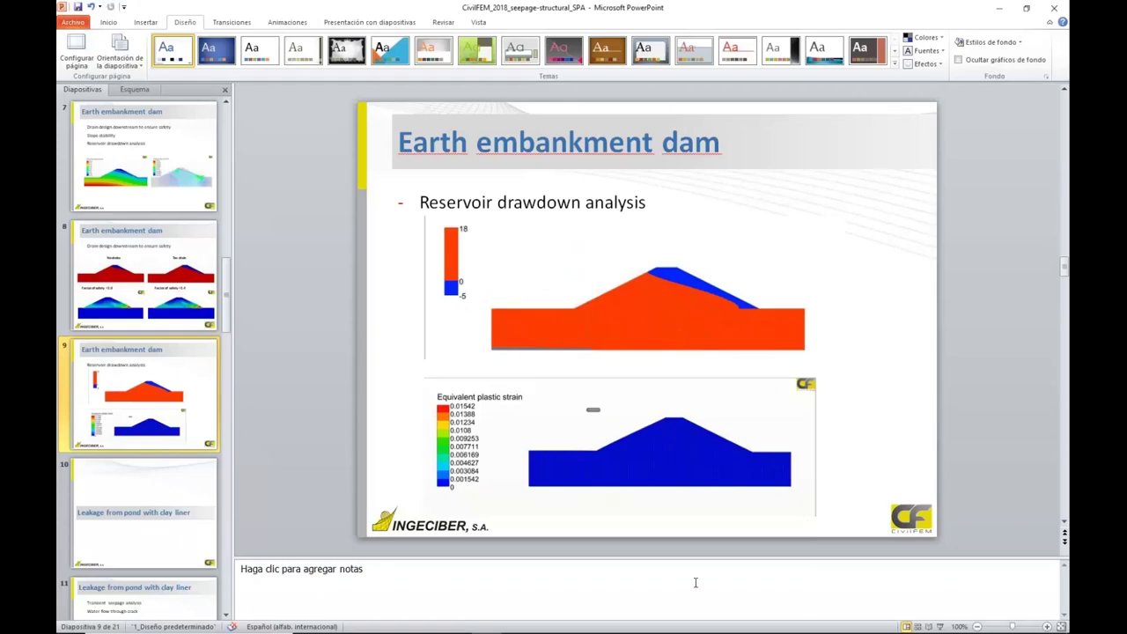
Resume the slide show and advance to the "Leakage from pond with clay liner" slide on transient seepage analysis.
{"action": "left_click", "coordinate": [947, 627]}
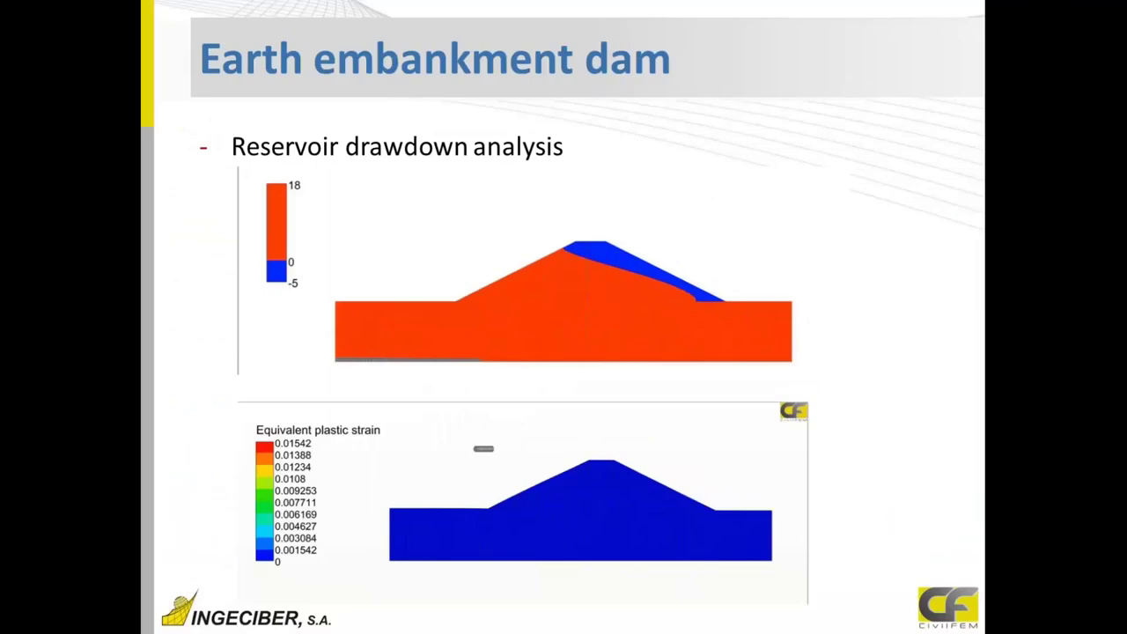
{"action": "key", "text": "Right"}
{"action": "key", "text": "Right"}
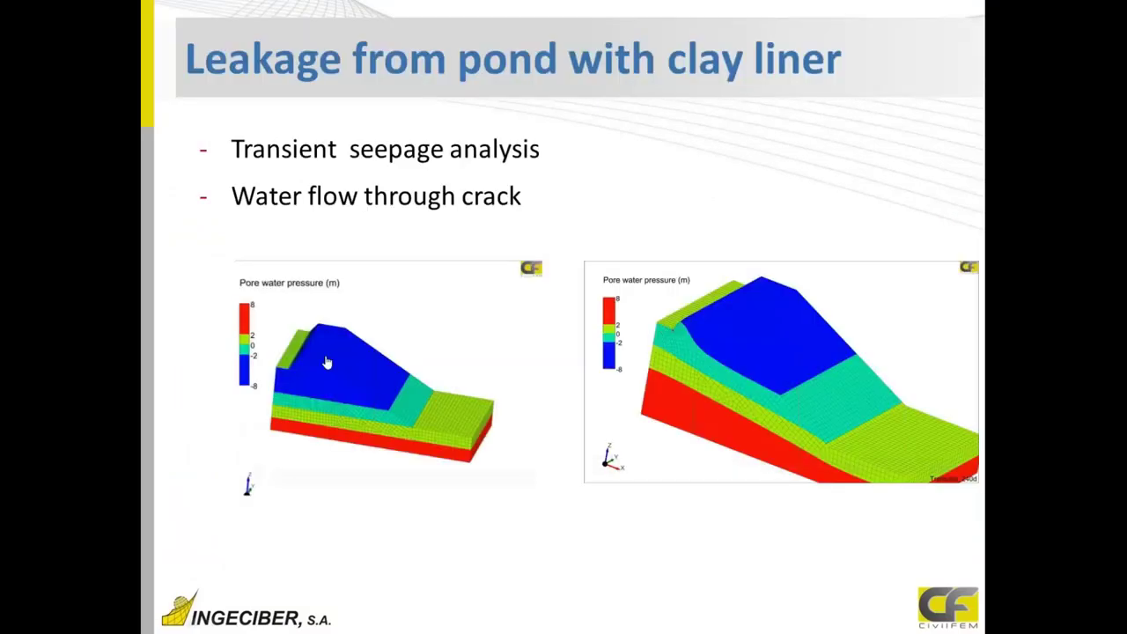
Leave the slide show, switch to the CivilFEM window with the Rapid_Drawdown model and close it.
{"action": "mouse_move", "coordinate": [297, 360]}
{"action": "key", "text": "Escape"}
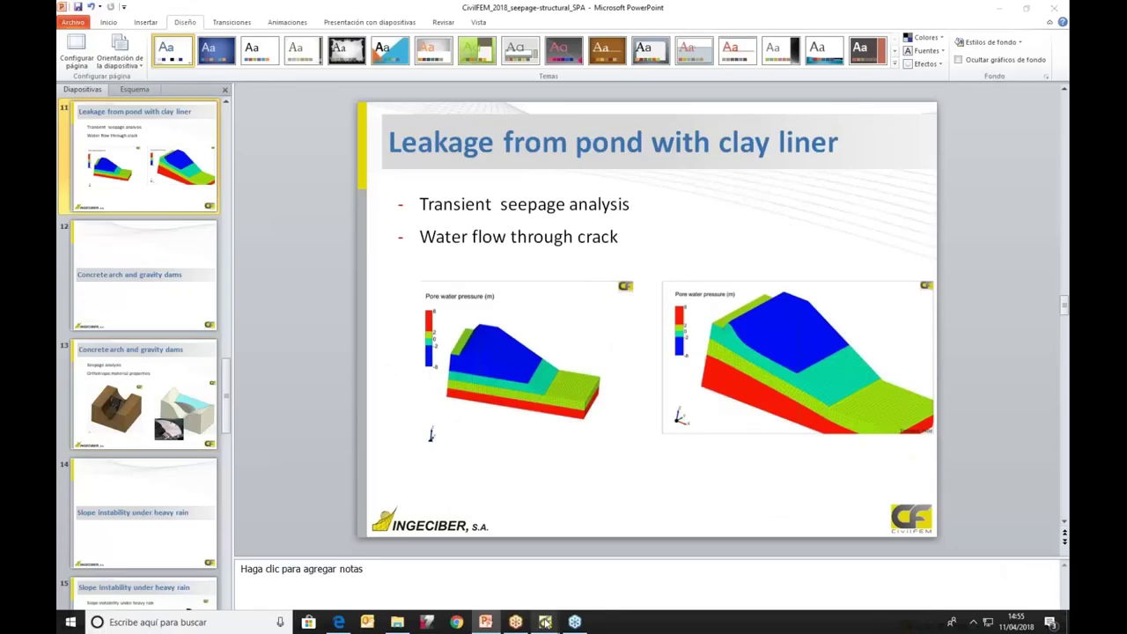
{"action": "mouse_move", "coordinate": [545, 622]}
{"action": "left_click", "coordinate": [282, 568]}
{"action": "left_click", "coordinate": [1052, 9]}
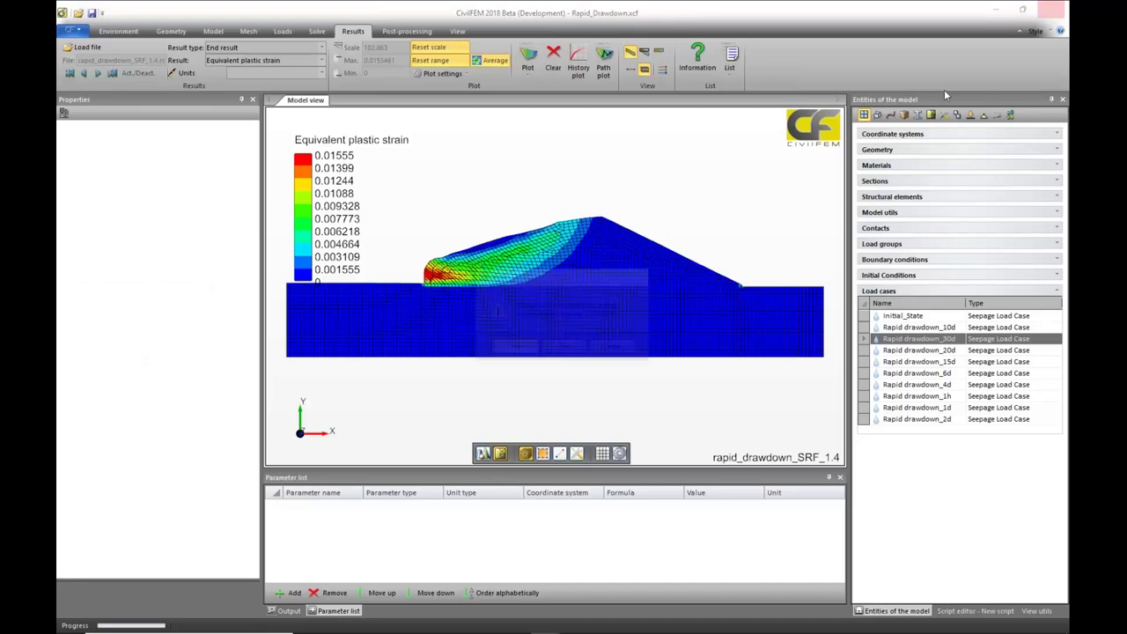
{"action": "left_click", "coordinate": [568, 347]}
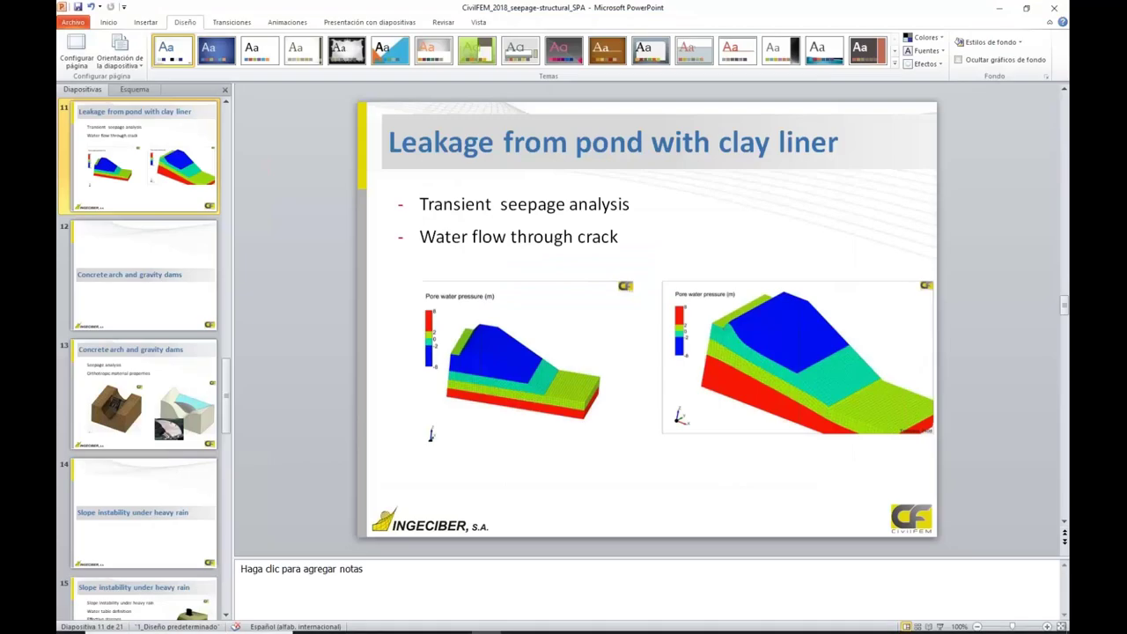
Switch to the CivilFEM window holding Leakage from pond with clay liner_3D and select the Embankment solid.
{"action": "left_click", "coordinate": [544, 622]}
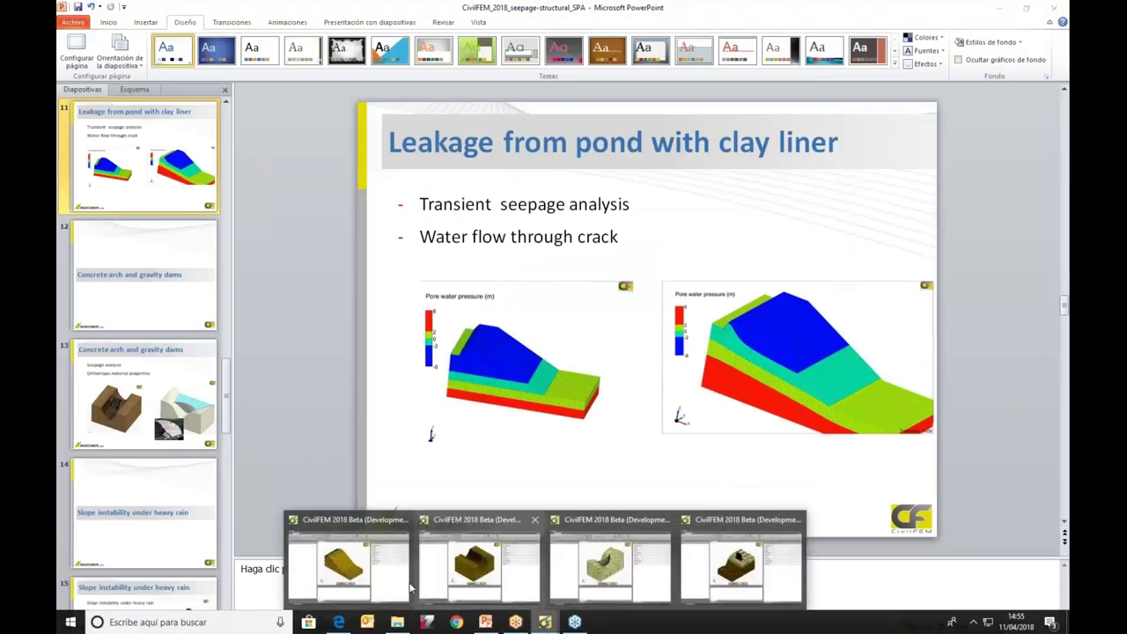
{"action": "left_click", "coordinate": [349, 584]}
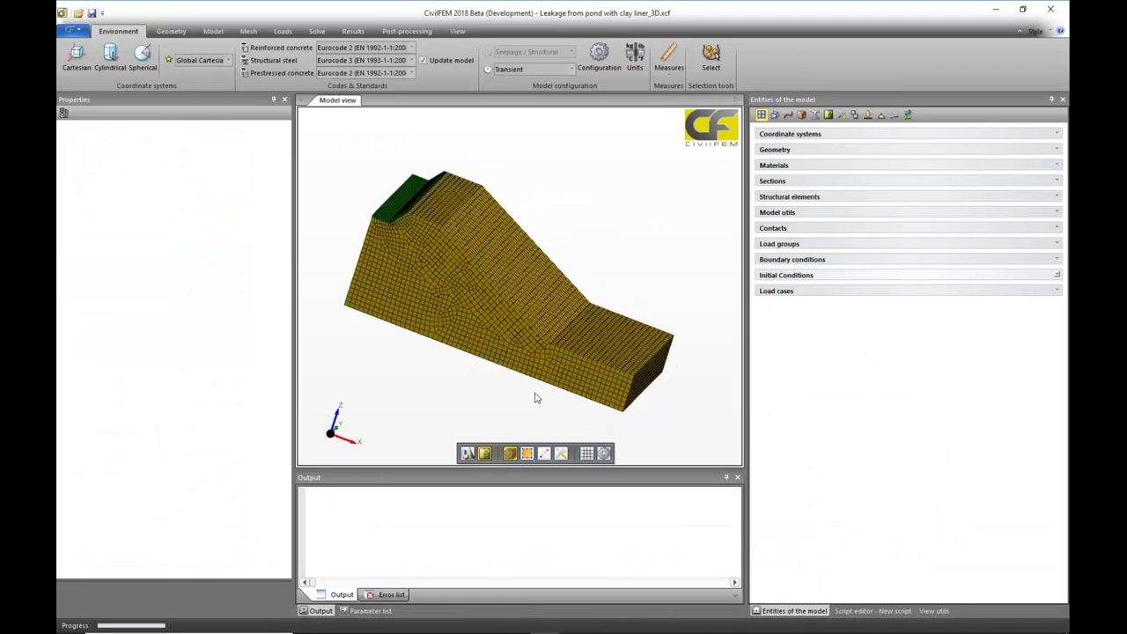
{"action": "left_click", "coordinate": [463, 308]}
{"action": "middle_click_drag", "start_coordinate": [464, 305], "coordinate": [518, 329]}
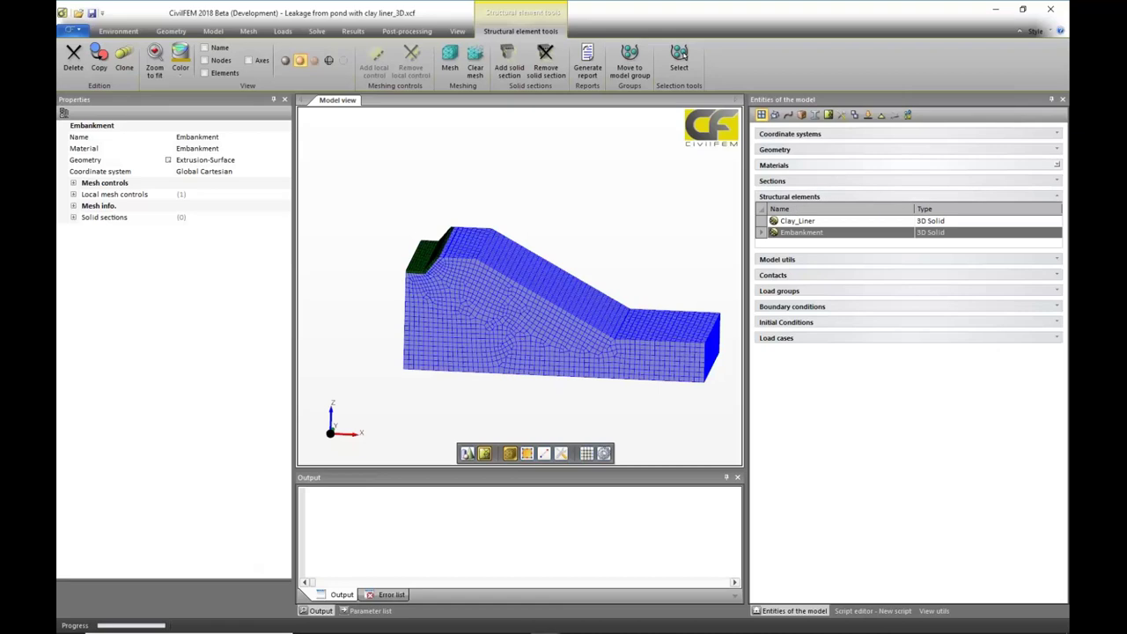
Show the porous material properties of the Embankment soil material.
{"action": "left_click", "coordinate": [775, 165]}
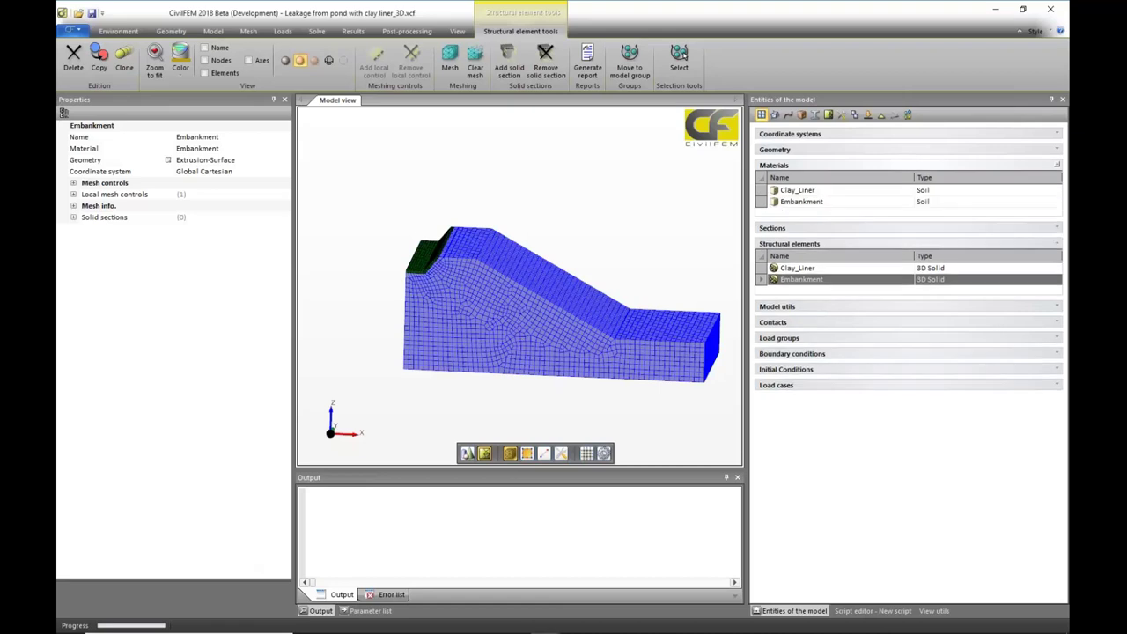
{"action": "left_click", "coordinate": [812, 204]}
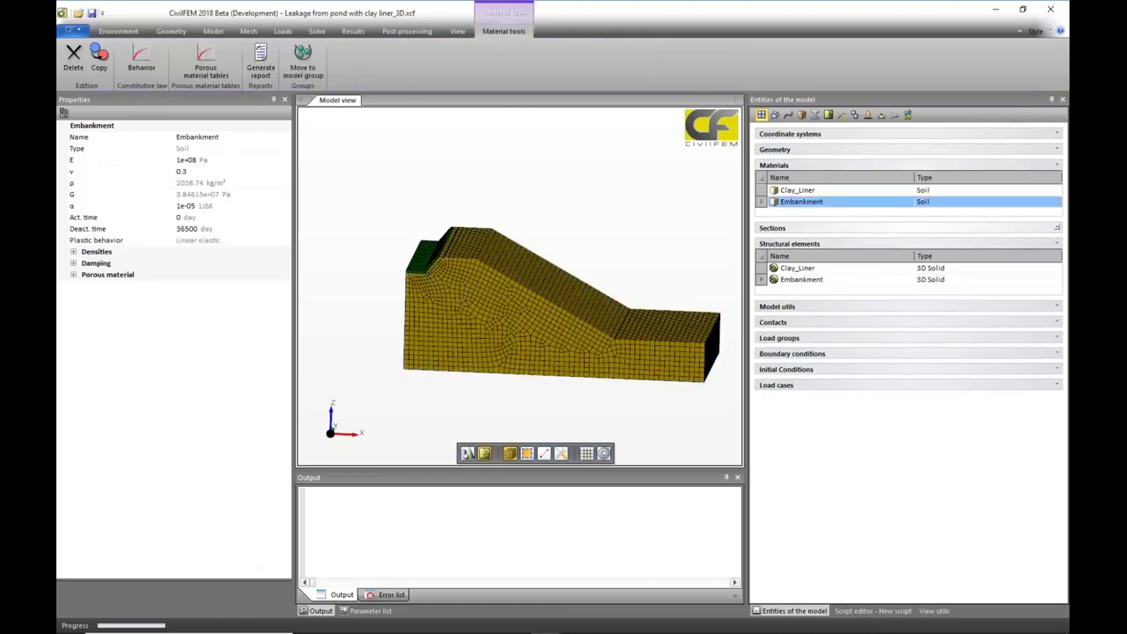
{"action": "left_click", "coordinate": [74, 275]}
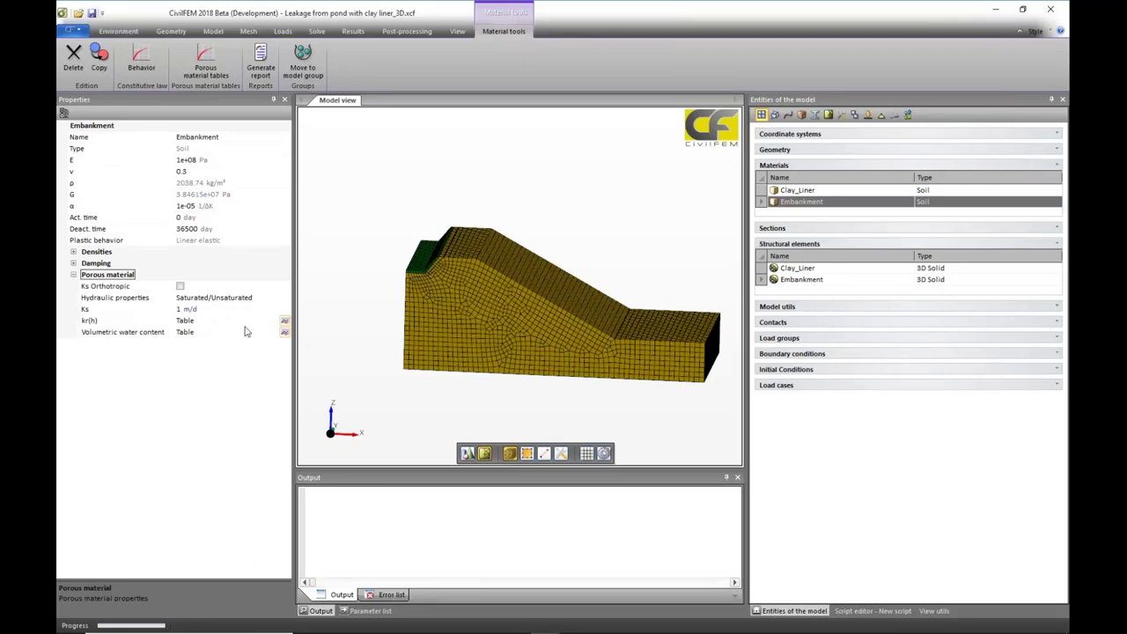
View the Embankment material's kr(h) conductivity table as a chart, then close it discarding changes.
{"action": "left_click", "coordinate": [89, 323]}
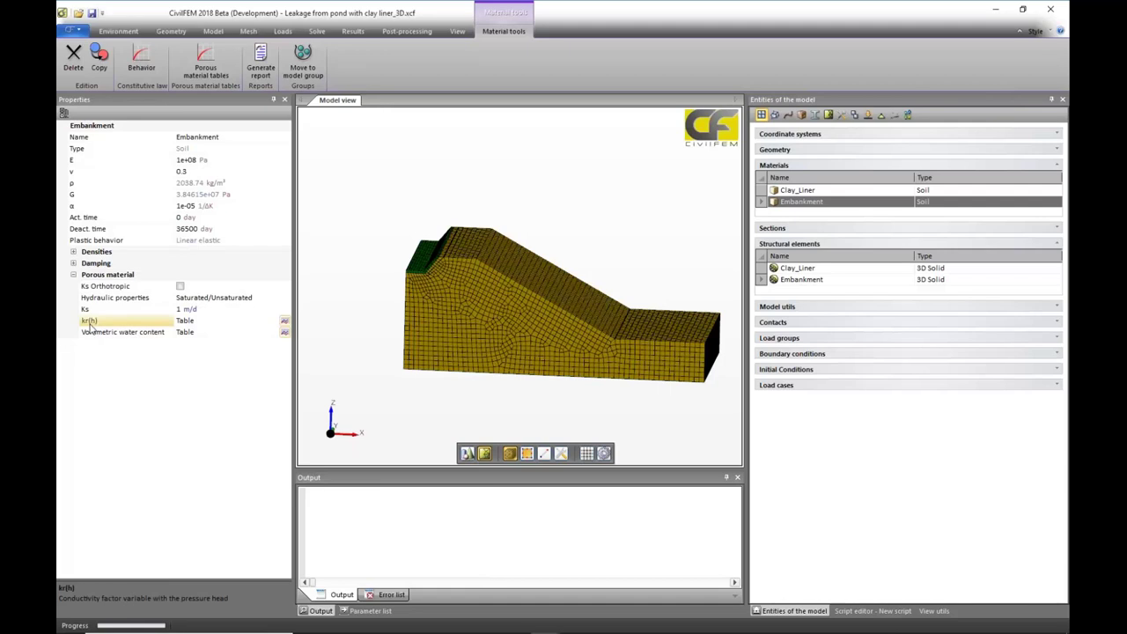
{"action": "left_click", "coordinate": [285, 324]}
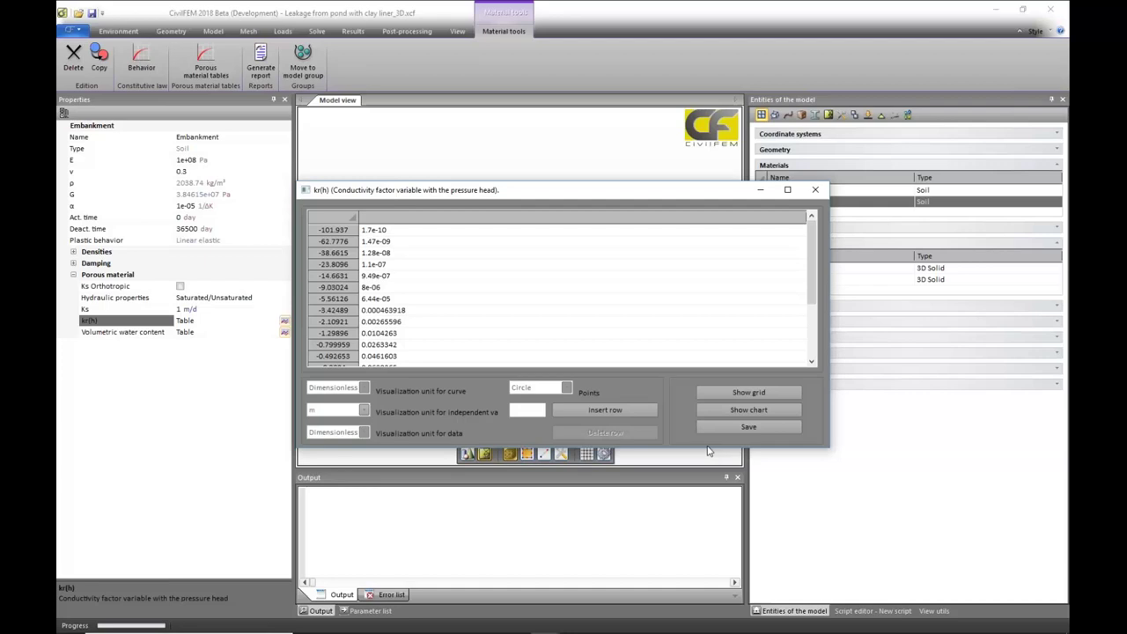
{"action": "left_click", "coordinate": [745, 411]}
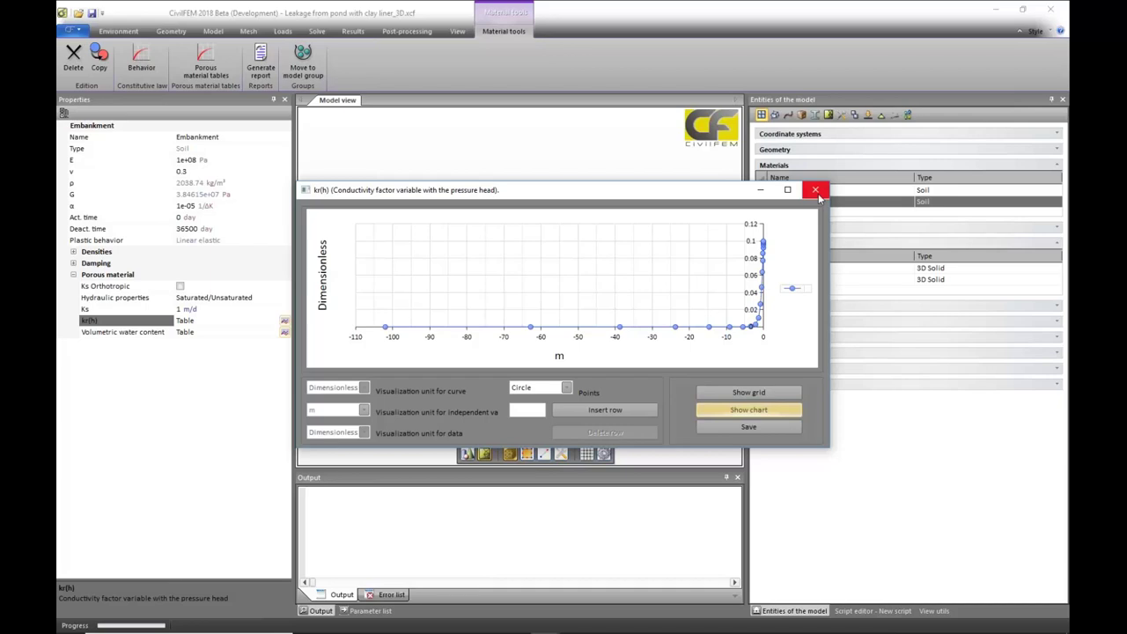
{"action": "left_click", "coordinate": [816, 191]}
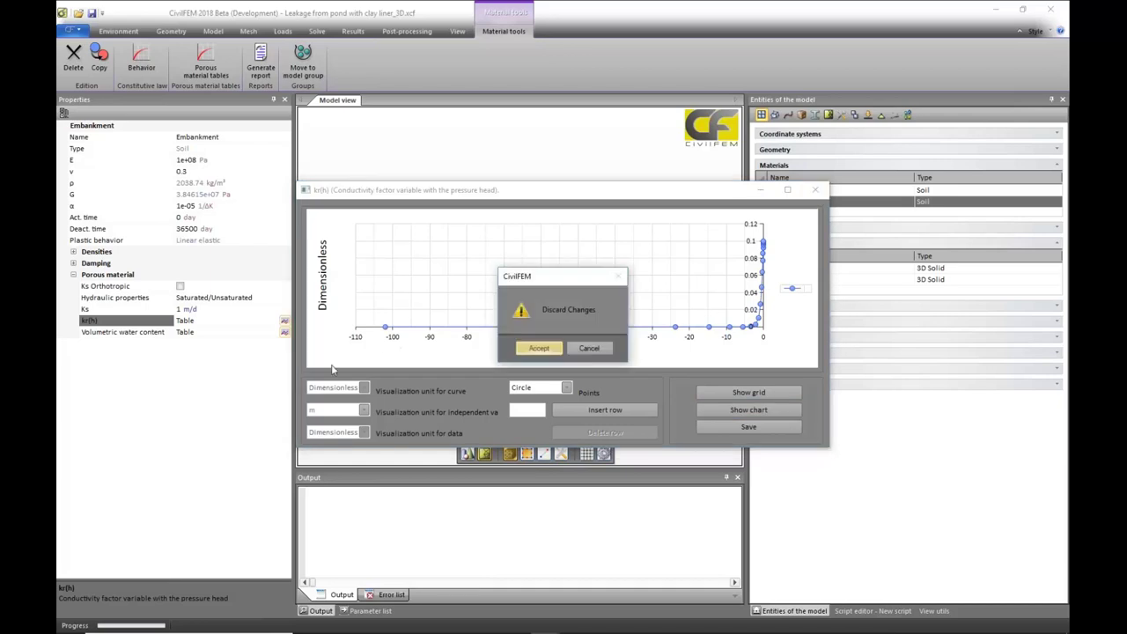
{"action": "left_click", "coordinate": [539, 349]}
View the Embankment material's volumetric water content function as a chart, then close it discarding changes.
{"action": "left_click", "coordinate": [101, 334]}
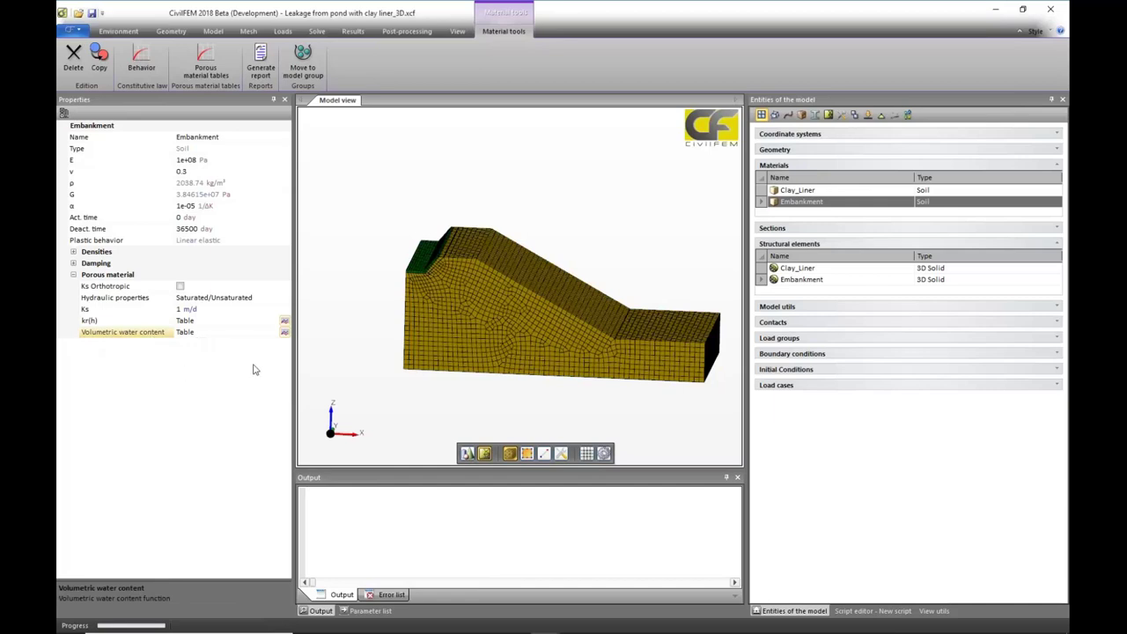
{"action": "left_click", "coordinate": [284, 333]}
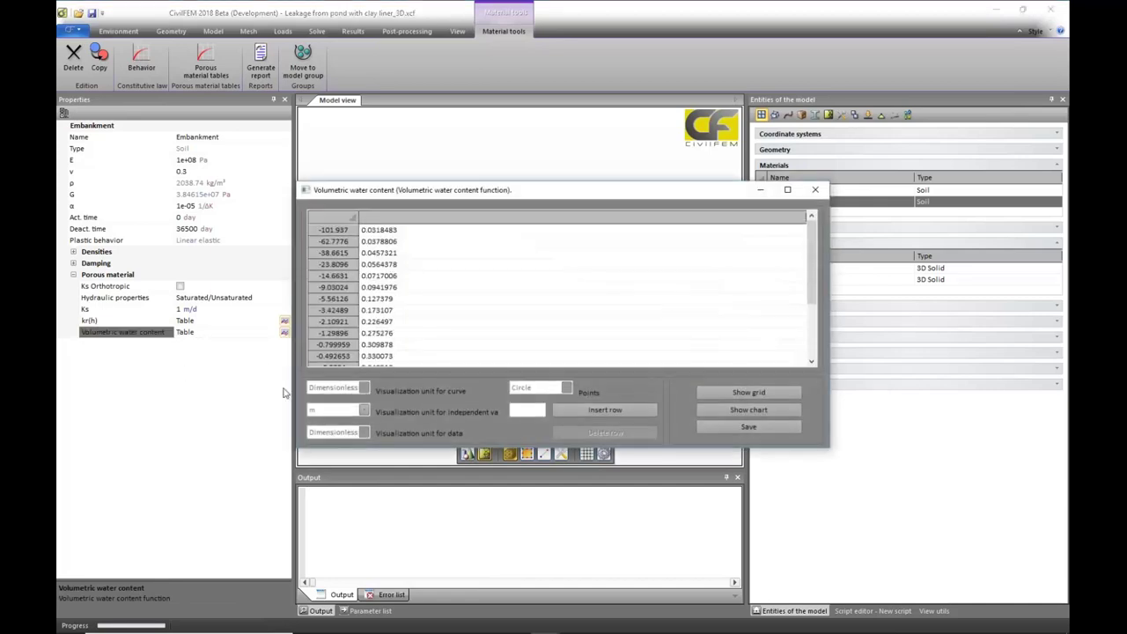
{"action": "left_click", "coordinate": [764, 413]}
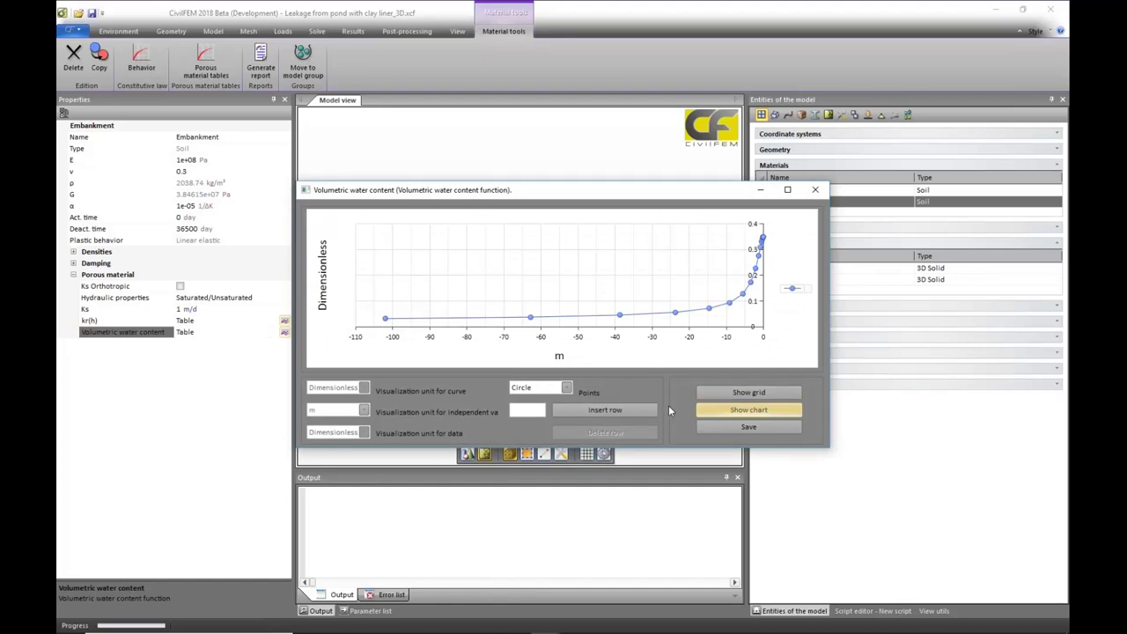
{"action": "left_click", "coordinate": [817, 191]}
{"action": "left_click", "coordinate": [539, 349]}
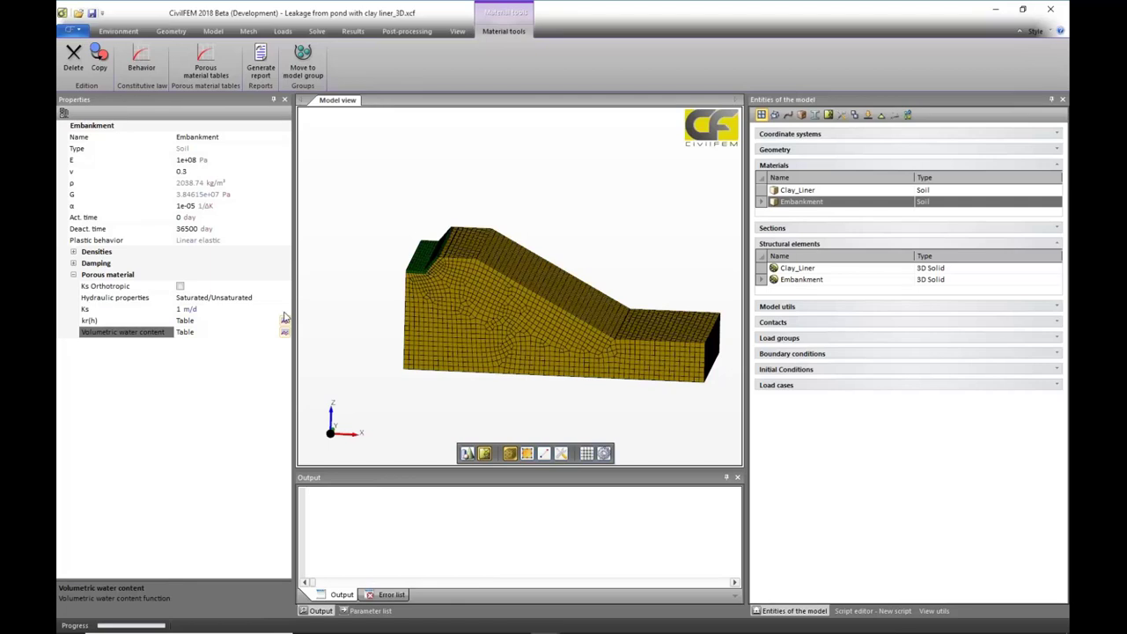
Select the Embankment solid and then the Clay_Liner solid, and examine the liner at the embankment crest up close.
{"action": "left_click", "coordinate": [500, 303]}
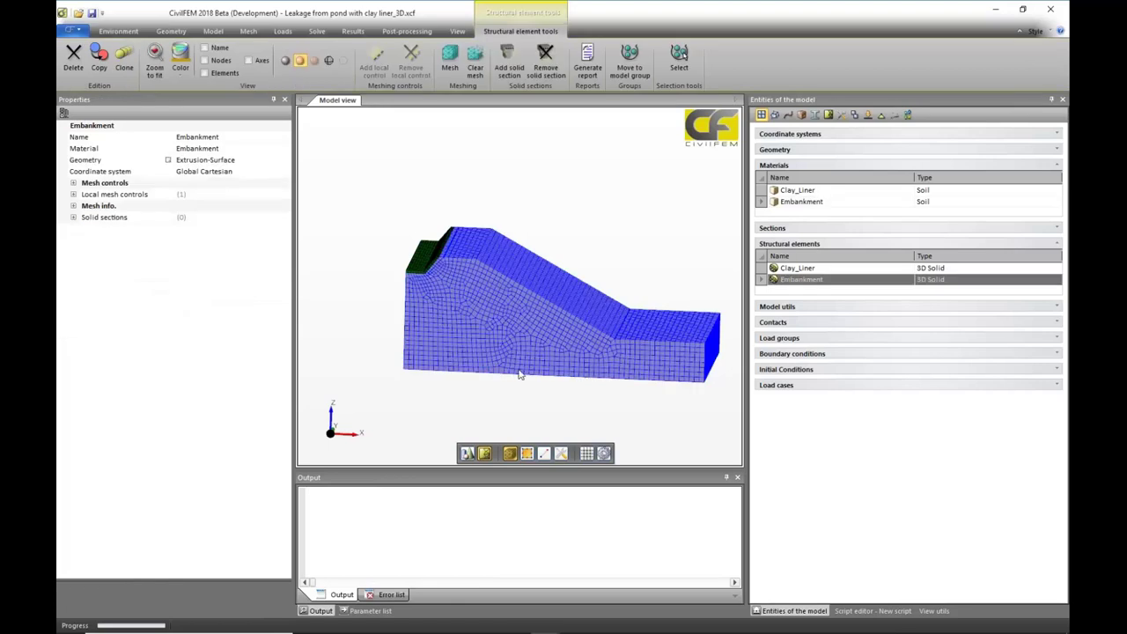
{"action": "left_click", "coordinate": [798, 268]}
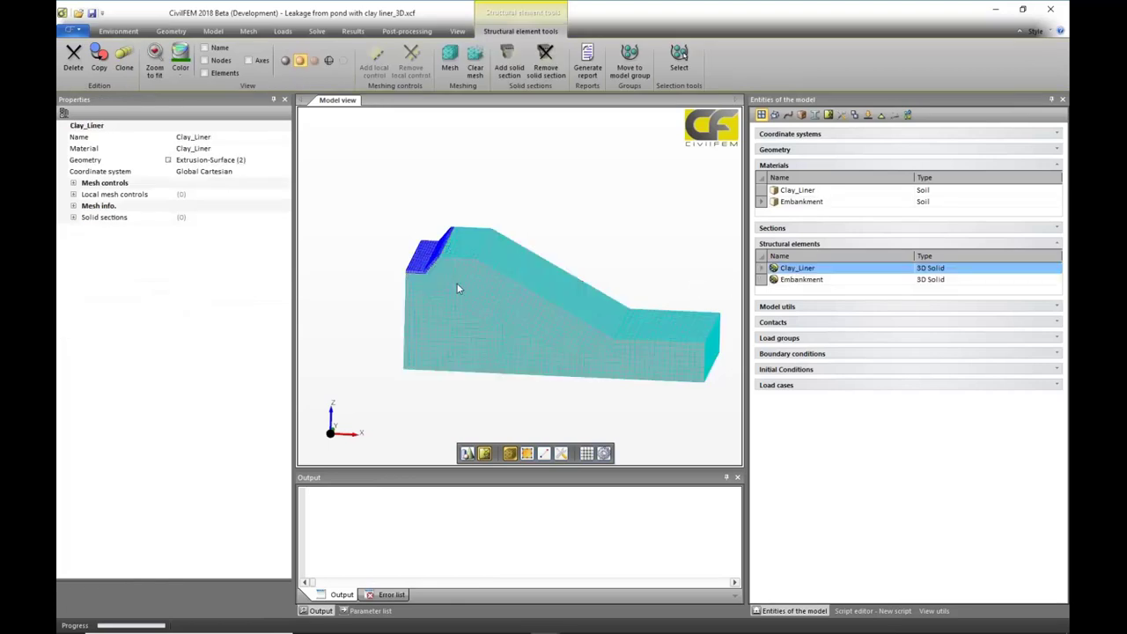
{"action": "scroll", "coordinate": [455, 287], "scroll_direction": "up", "scroll_amount": 2}
{"action": "scroll", "coordinate": [445, 280], "scroll_direction": "up", "scroll_amount": 2}
{"action": "scroll", "coordinate": [543, 313], "scroll_direction": "up", "scroll_amount": 3}
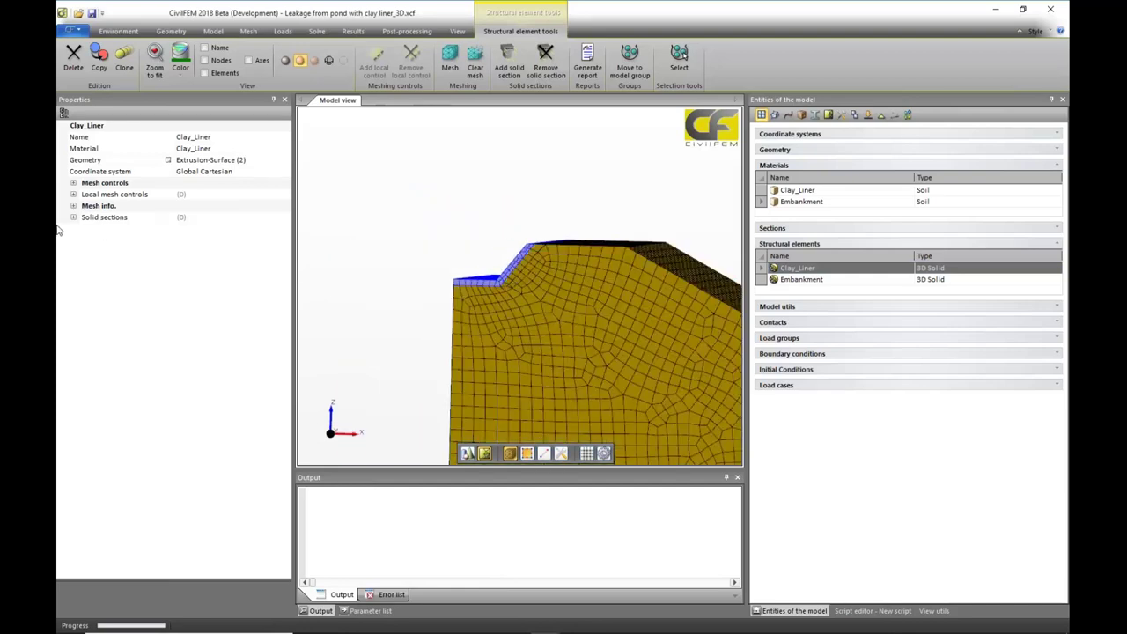
Inspect the Clay_Liner material's porous properties and its kr(h) table, closing the table with changes discarded.
{"action": "left_click", "coordinate": [816, 192]}
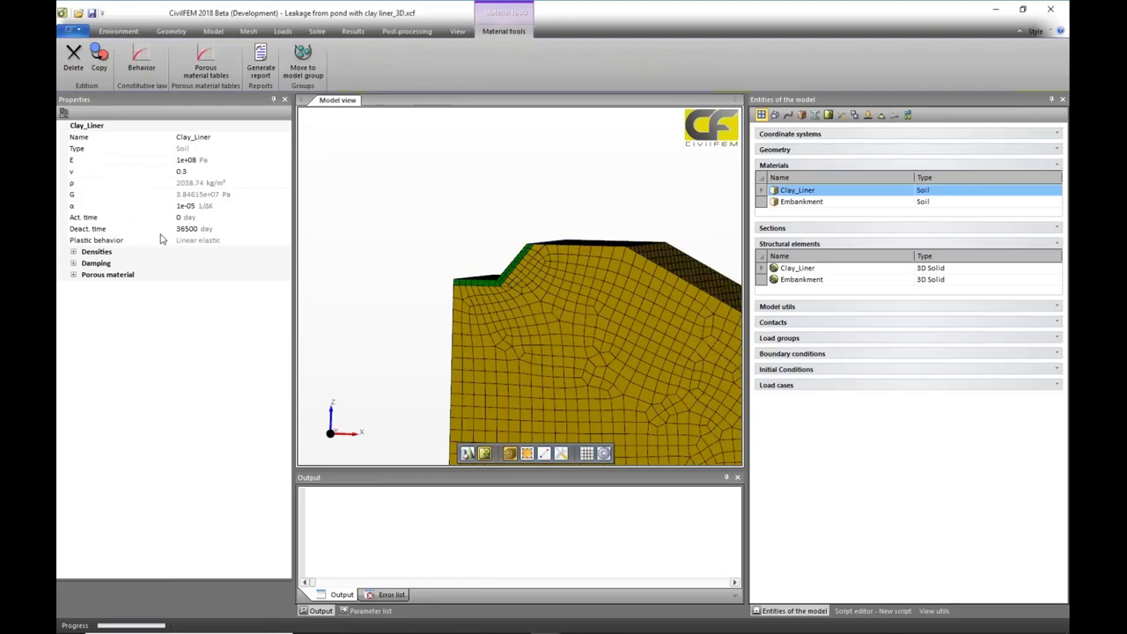
{"action": "left_click", "coordinate": [74, 275]}
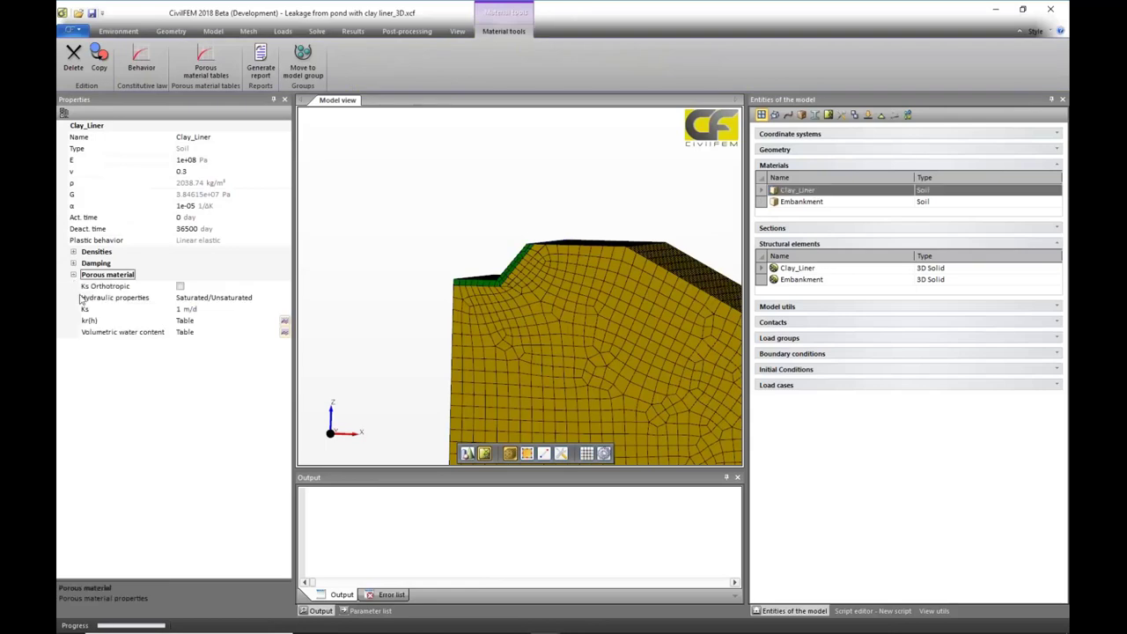
{"action": "left_click", "coordinate": [285, 321]}
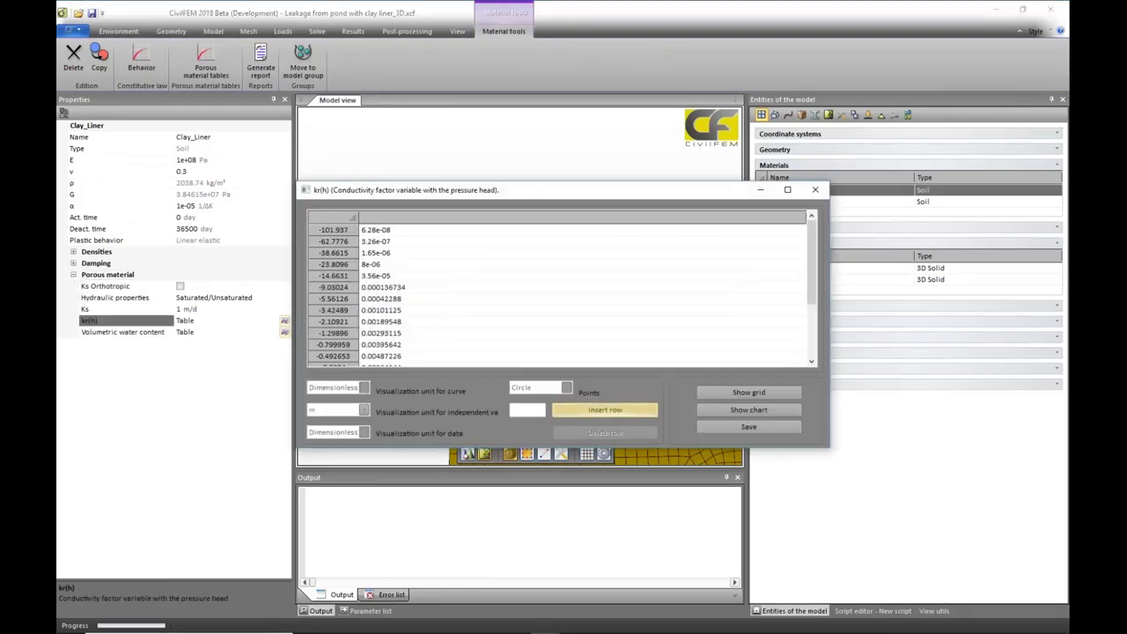
{"action": "left_click", "coordinate": [815, 190]}
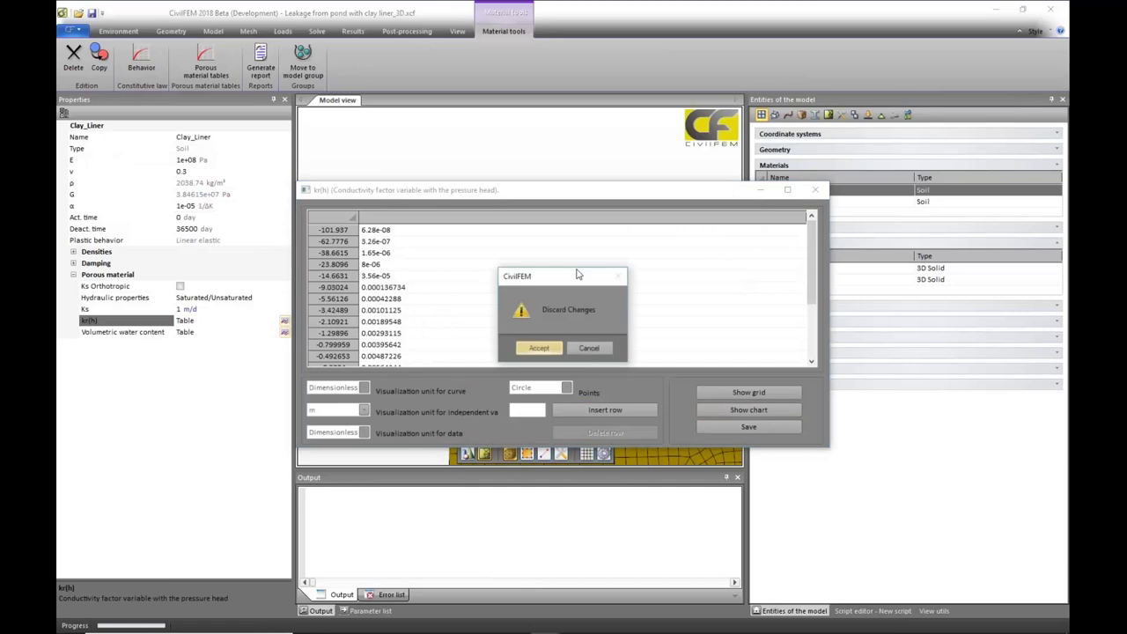
{"action": "left_click", "coordinate": [537, 349]}
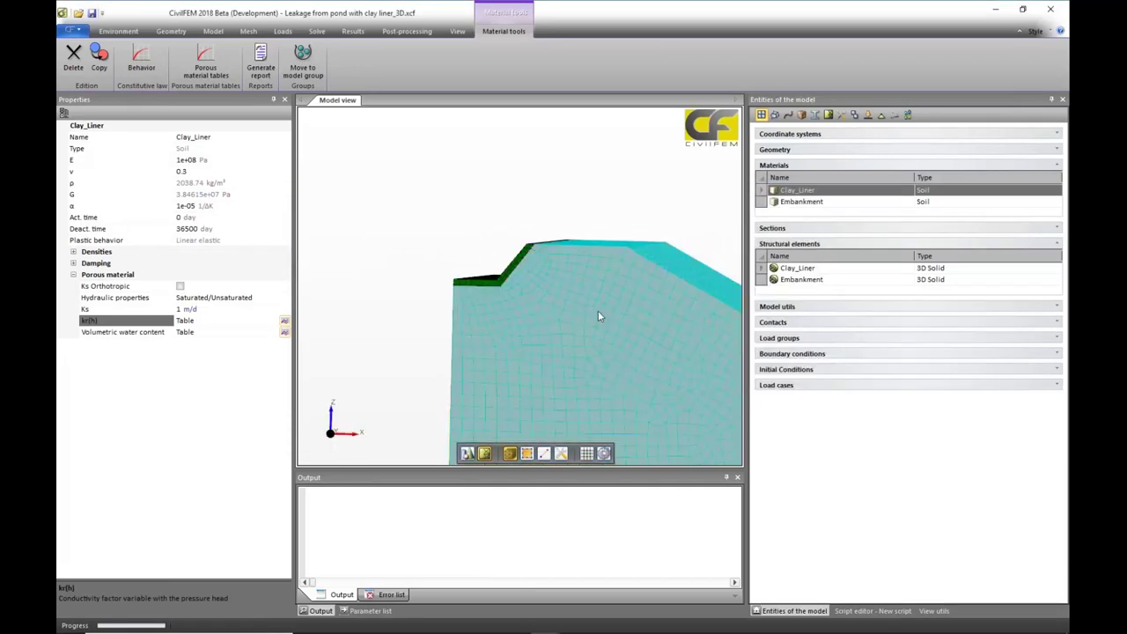
Check the model's analysis configuration, then list the load cases sorted by name in descending order and look through the Transient cases.
{"action": "scroll", "coordinate": [528, 290], "scroll_direction": "down", "scroll_amount": 3}
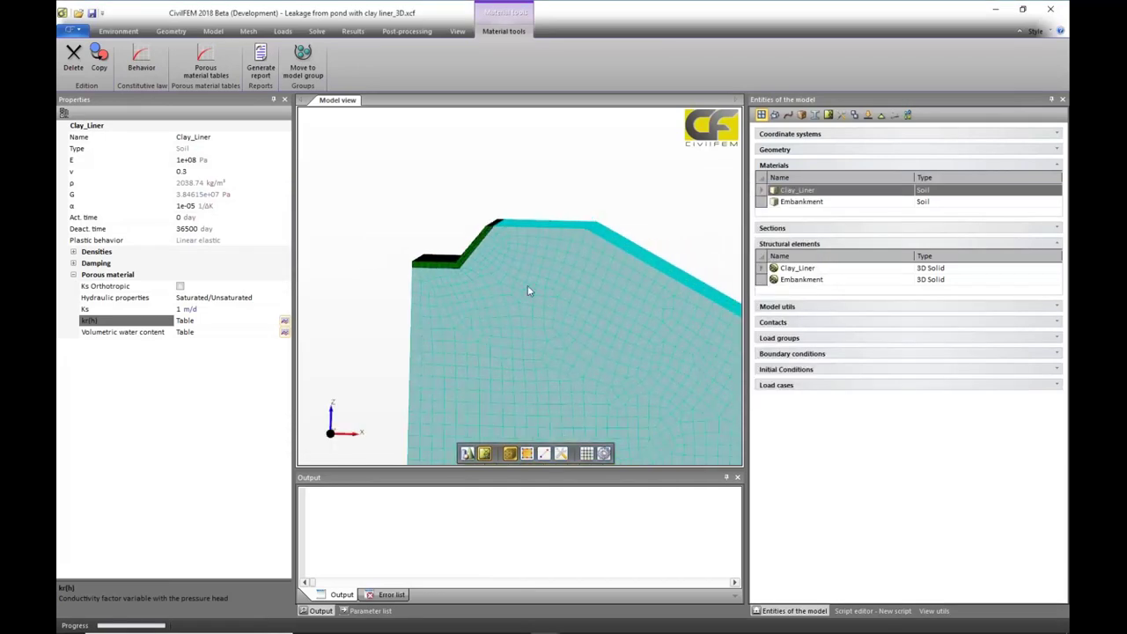
{"action": "left_click", "coordinate": [308, 128]}
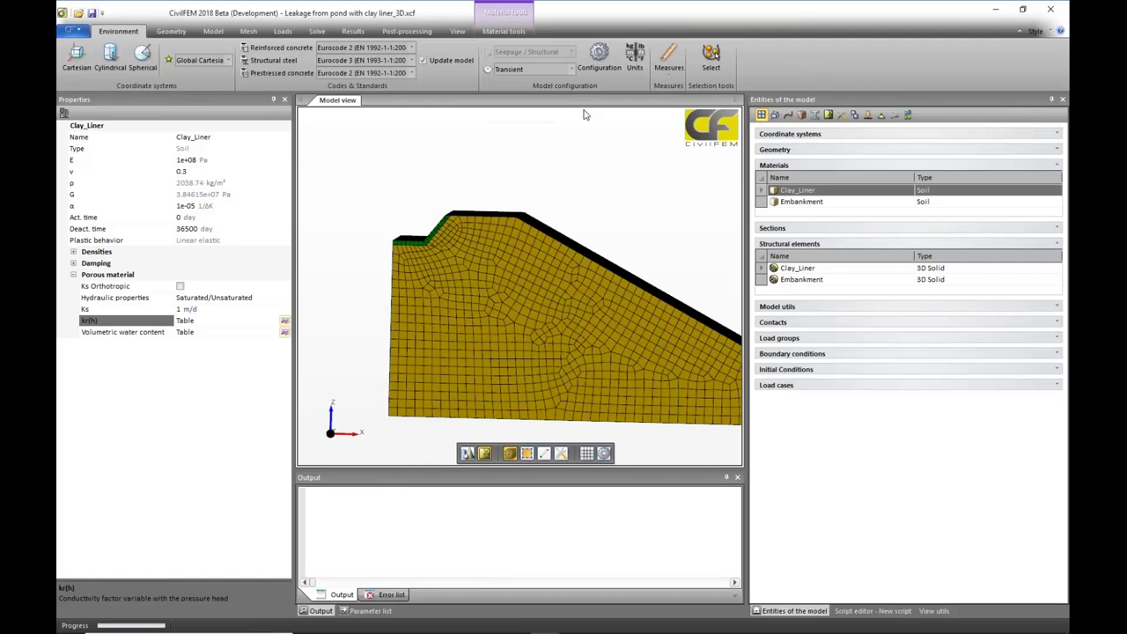
{"action": "left_click", "coordinate": [791, 389]}
{"action": "left_click", "coordinate": [841, 398]}
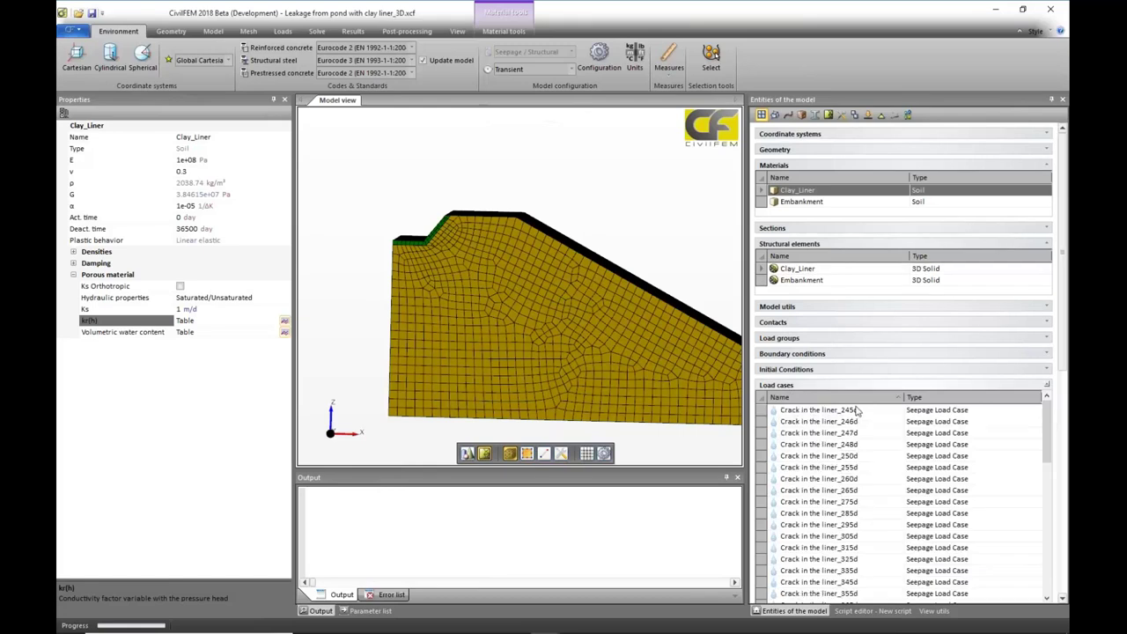
{"action": "left_click", "coordinate": [856, 400]}
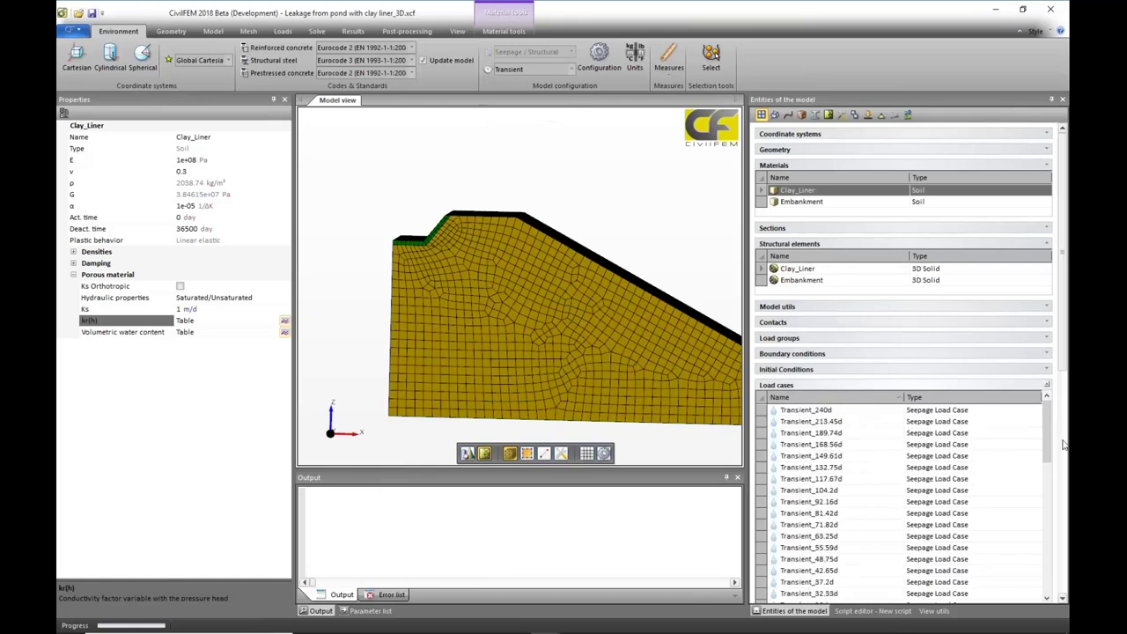
{"action": "left_click_drag", "start_coordinate": [1048, 443], "coordinate": [1049, 470]}
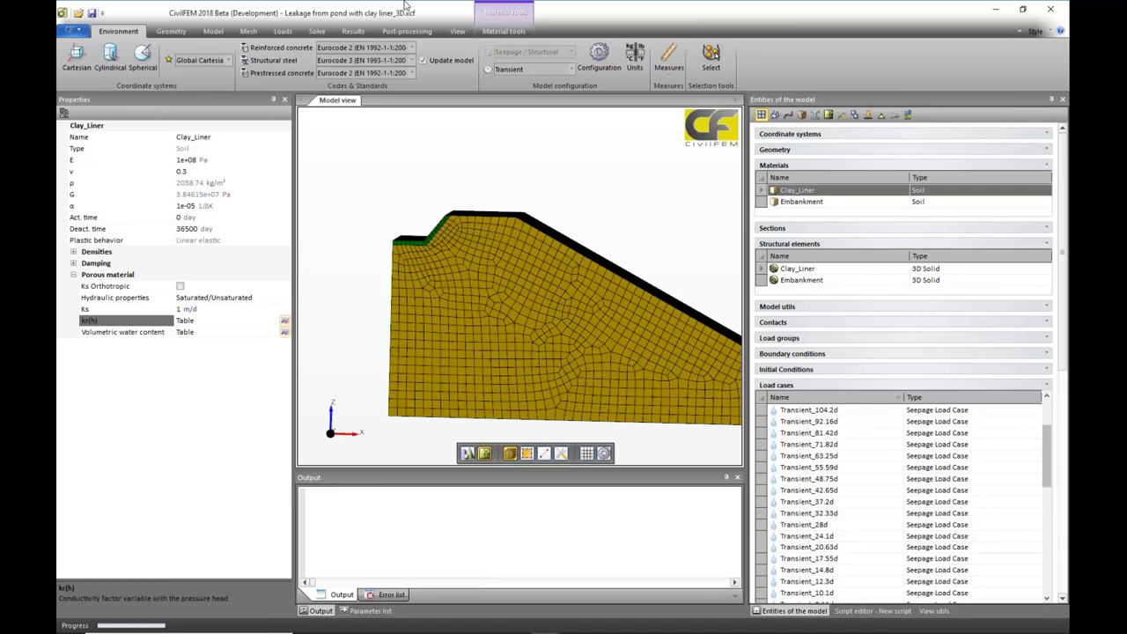
Plot the Transient boundary condition on the mesh and examine it along the pond liner and downstream slope.
{"action": "left_click", "coordinate": [290, 32]}
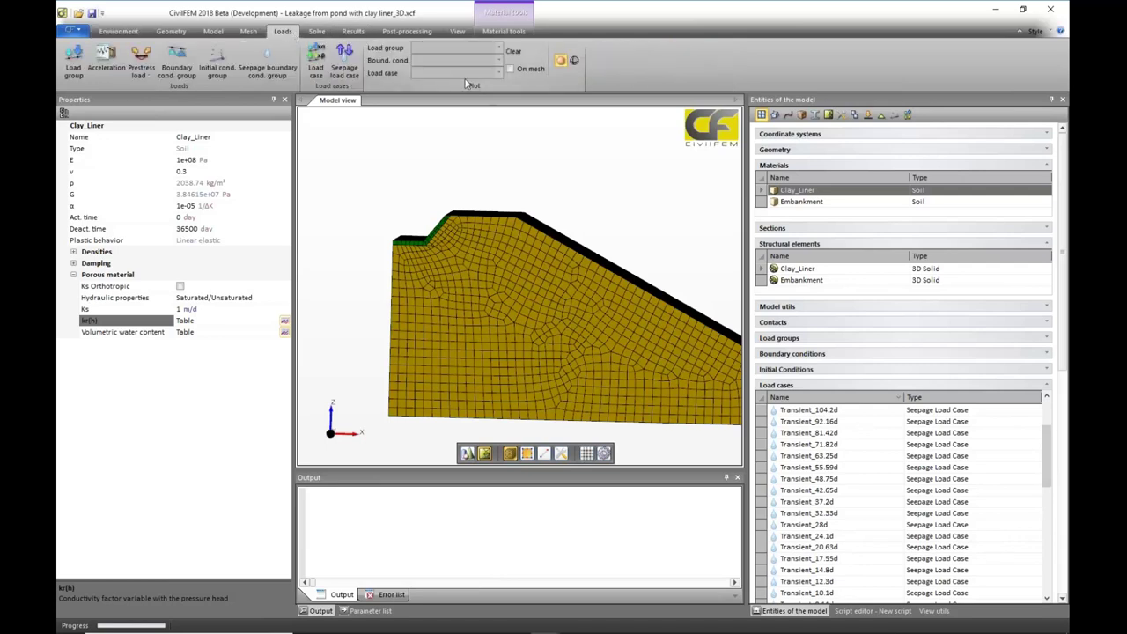
{"action": "left_click", "coordinate": [498, 61]}
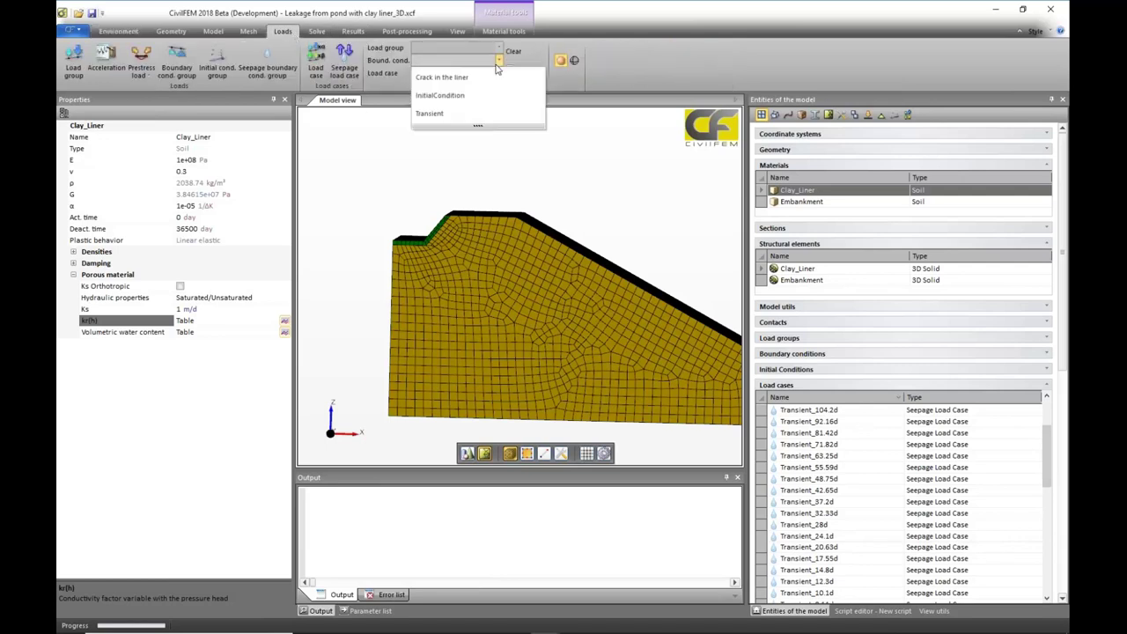
{"action": "left_click", "coordinate": [467, 112]}
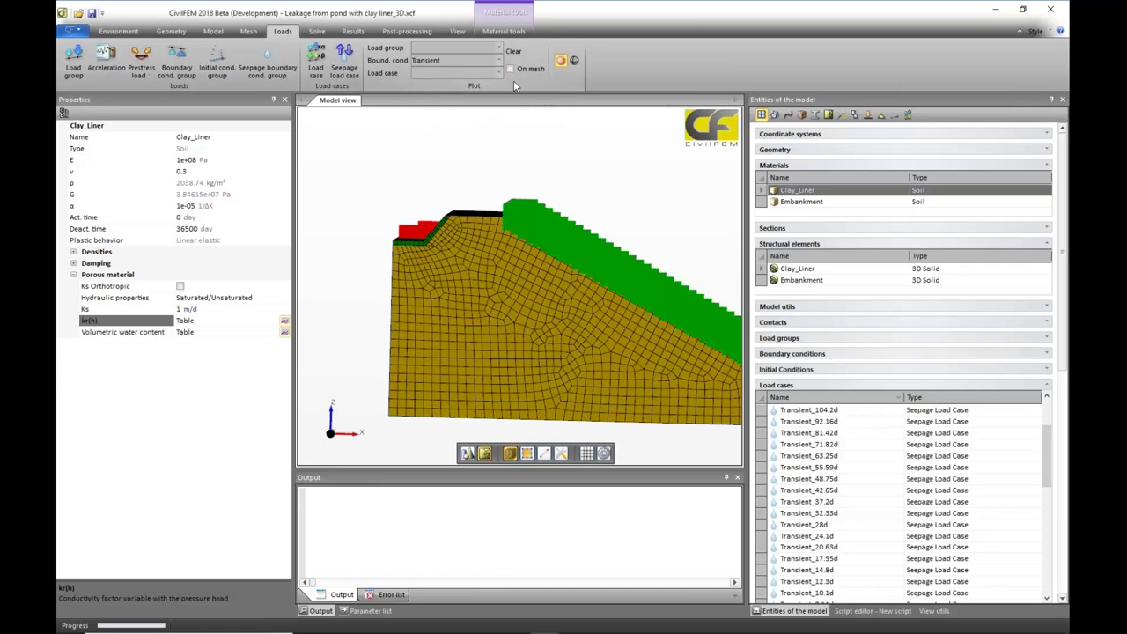
{"action": "left_click", "coordinate": [511, 69]}
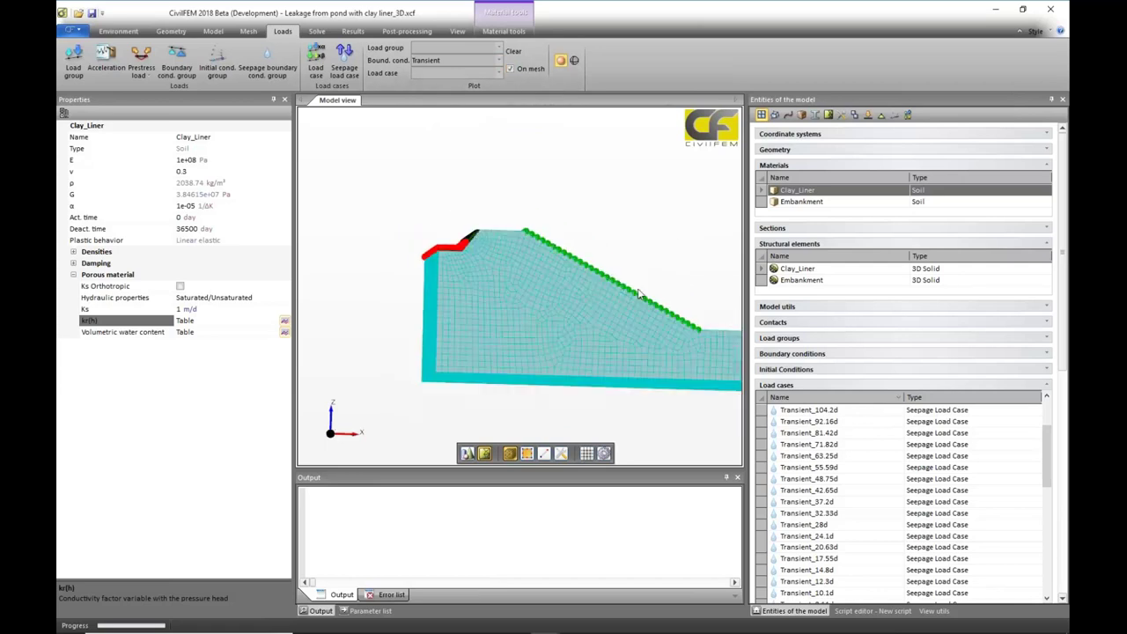
{"action": "scroll", "coordinate": [545, 284], "scroll_direction": "up", "scroll_amount": 3}
{"action": "middle_click_drag", "start_coordinate": [526, 282], "coordinate": [567, 335]}
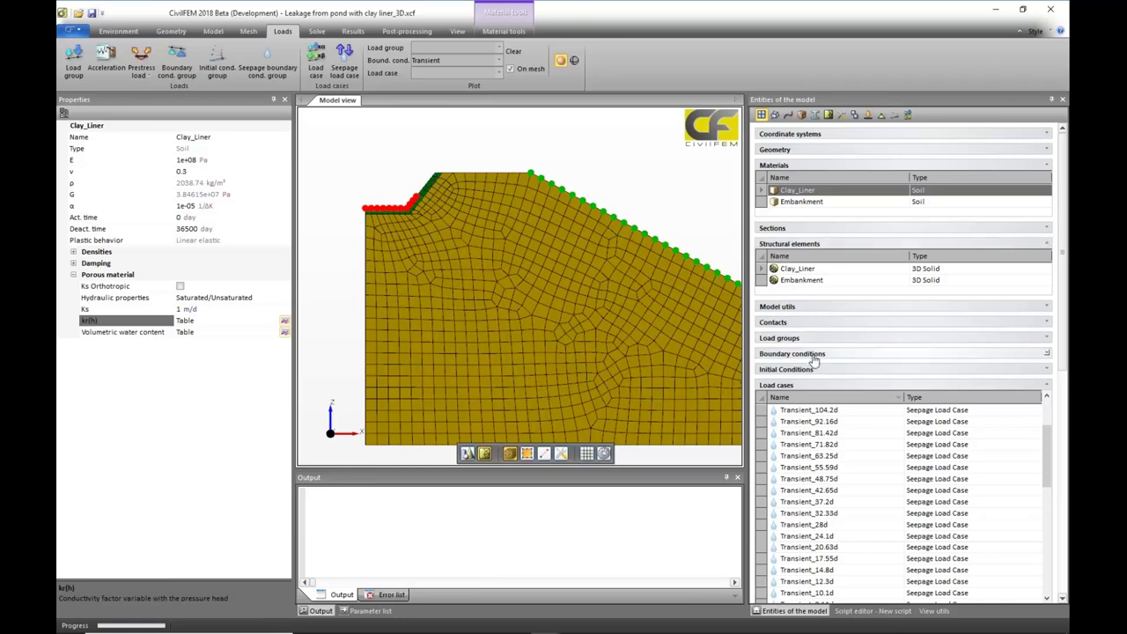
Inspect the Transient boundary condition's two definitions and its total head table, closing the table with changes discarded.
{"action": "left_click", "coordinate": [815, 354]}
{"action": "left_click", "coordinate": [809, 403]}
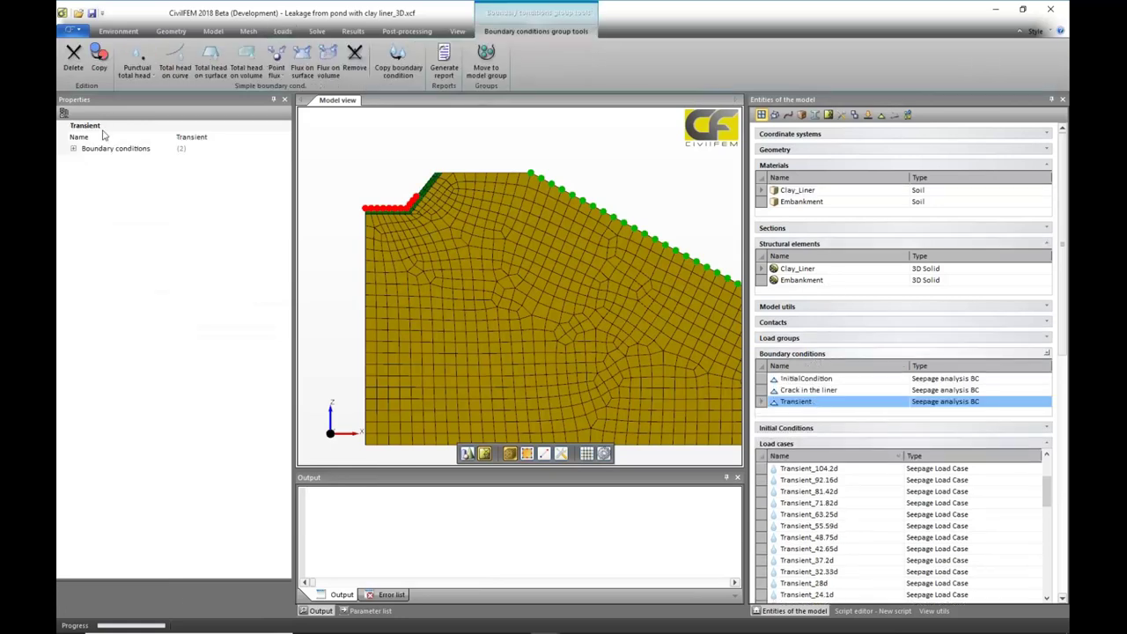
{"action": "left_click", "coordinate": [74, 148]}
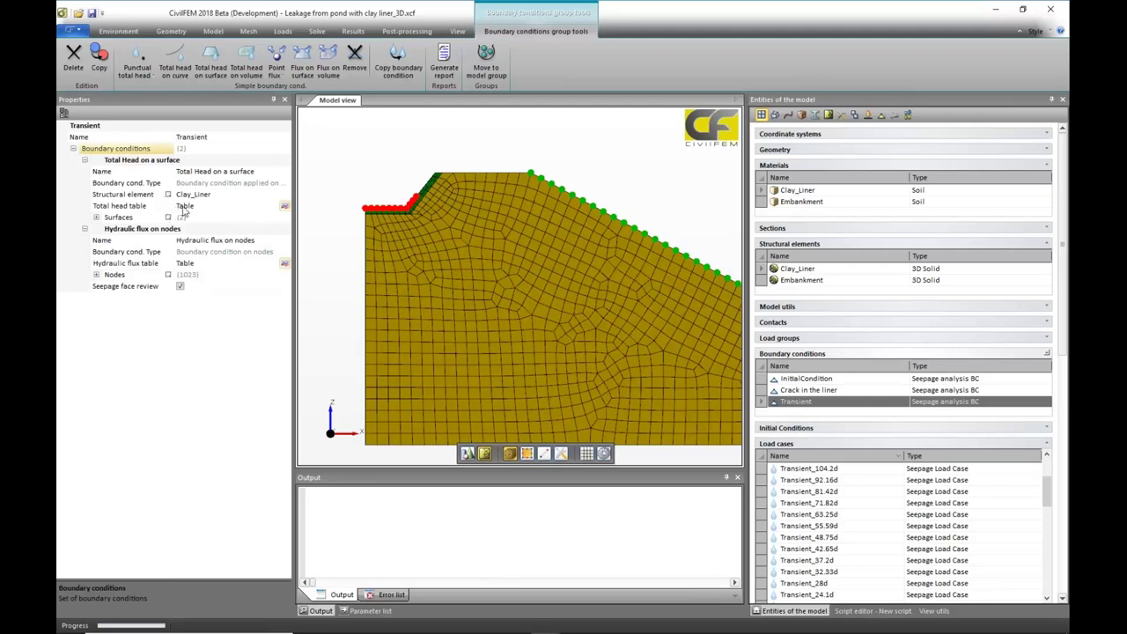
{"action": "left_click", "coordinate": [285, 206]}
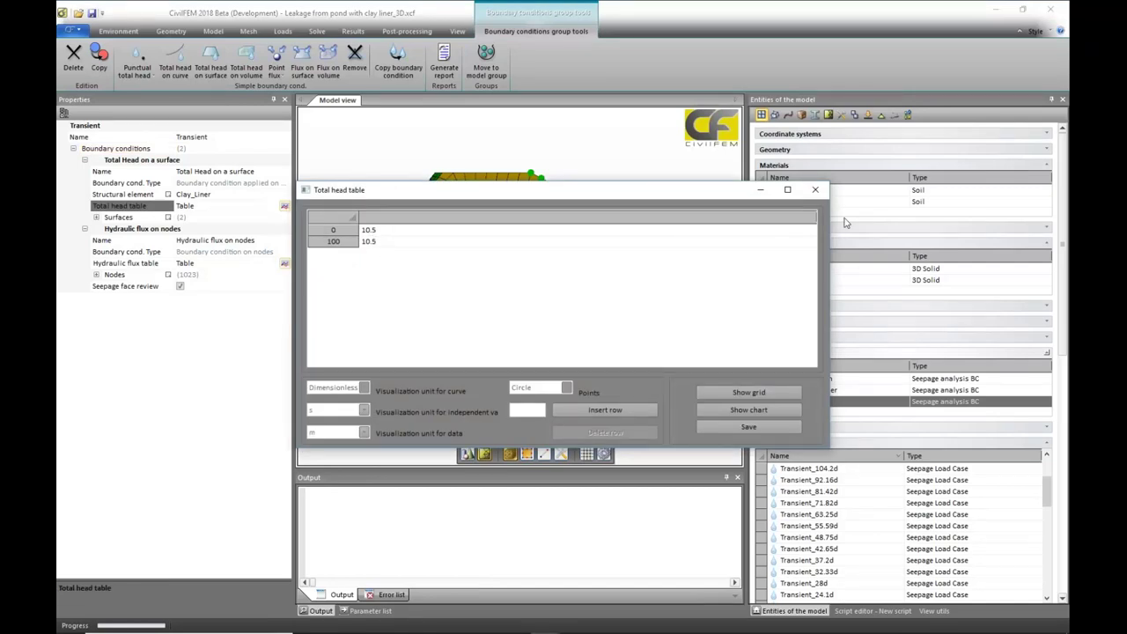
{"action": "left_click", "coordinate": [814, 189]}
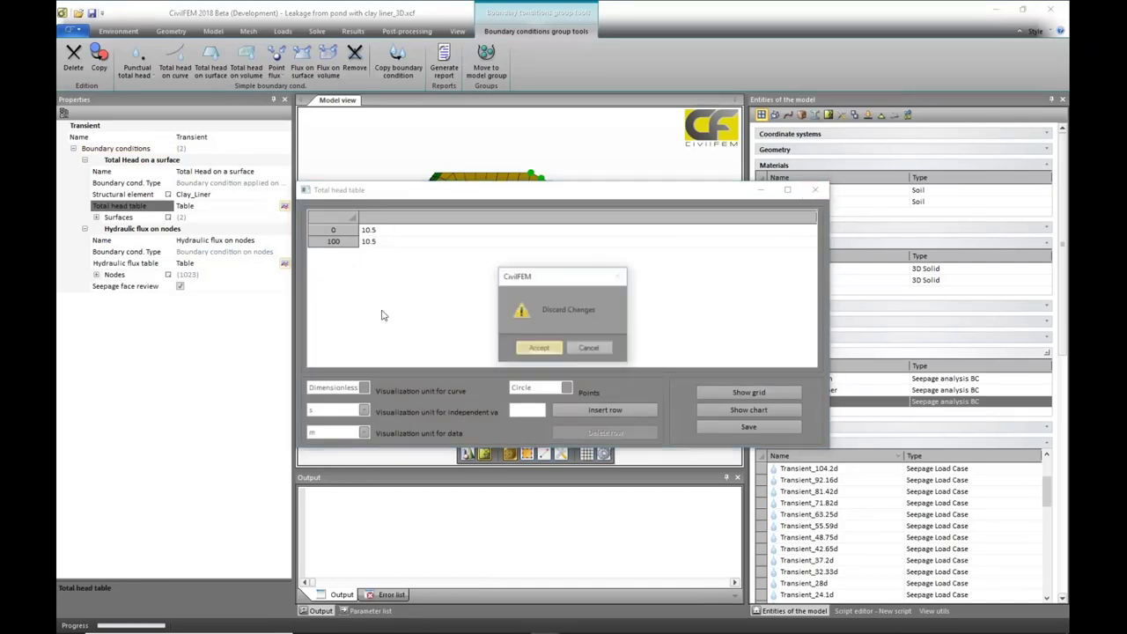
{"action": "left_click", "coordinate": [541, 349]}
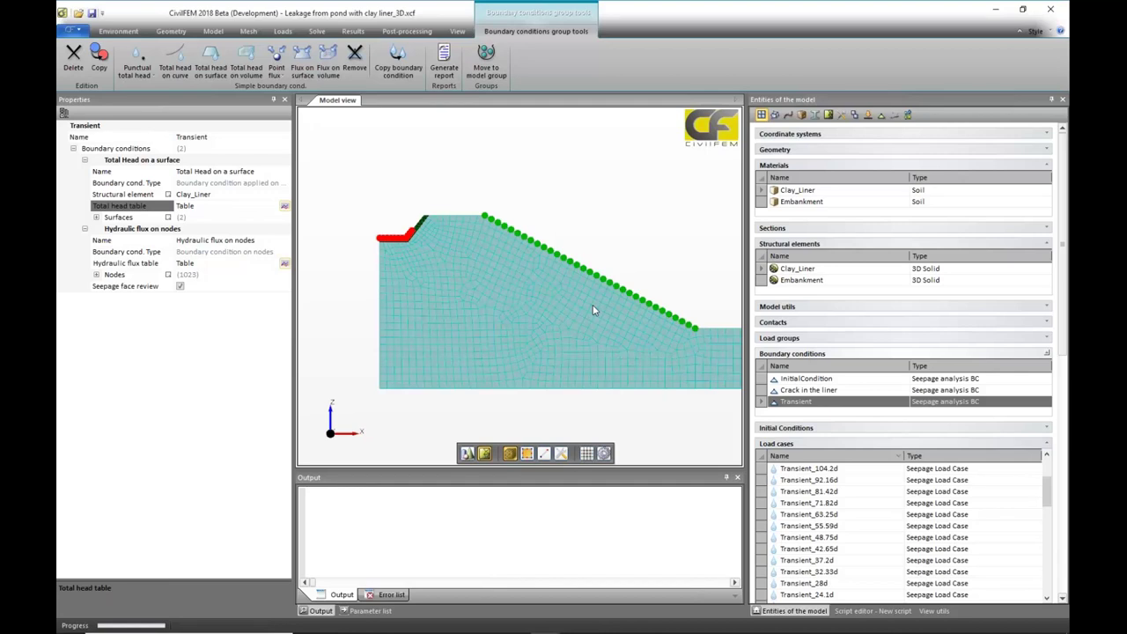
Select the Crack in the liner_305d load case and examine the clay liner up close at the pond bottom.
{"action": "left_click_drag", "start_coordinate": [1048, 493], "coordinate": [1047, 568]}
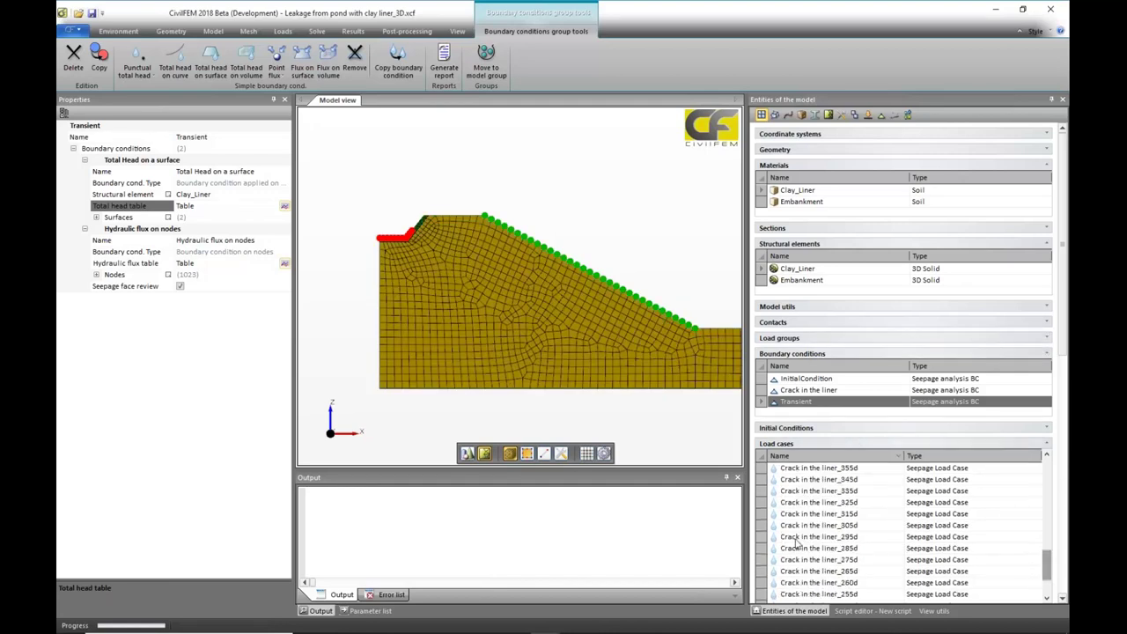
{"action": "left_click", "coordinate": [819, 525]}
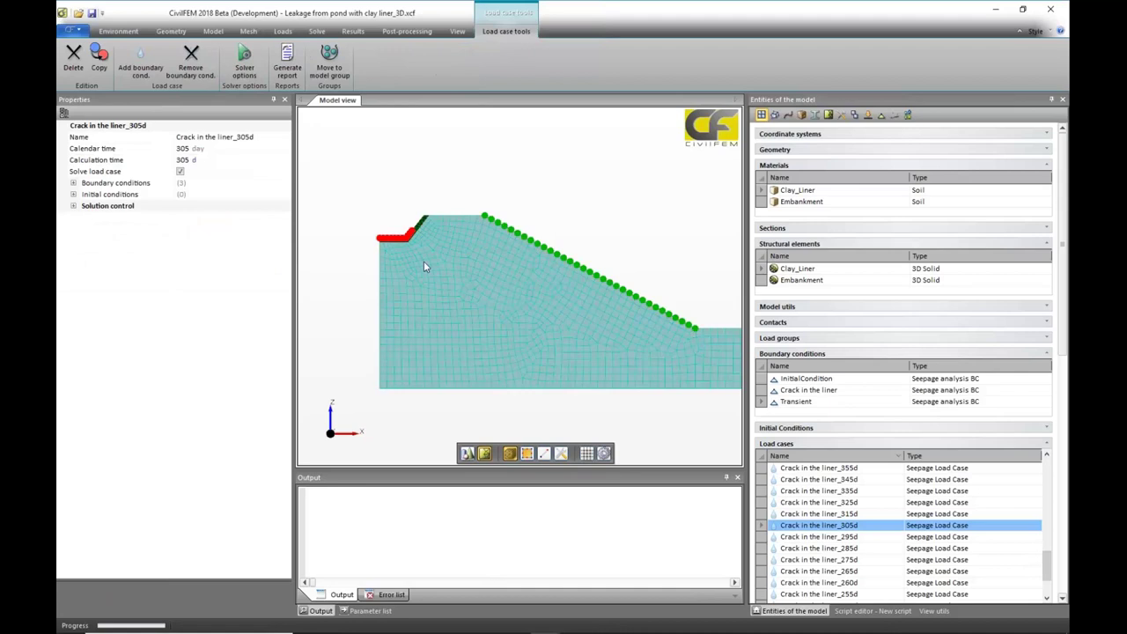
{"action": "scroll", "coordinate": [416, 269], "scroll_direction": "up", "scroll_amount": 2}
{"action": "scroll", "coordinate": [416, 269], "scroll_direction": "up", "scroll_amount": 3}
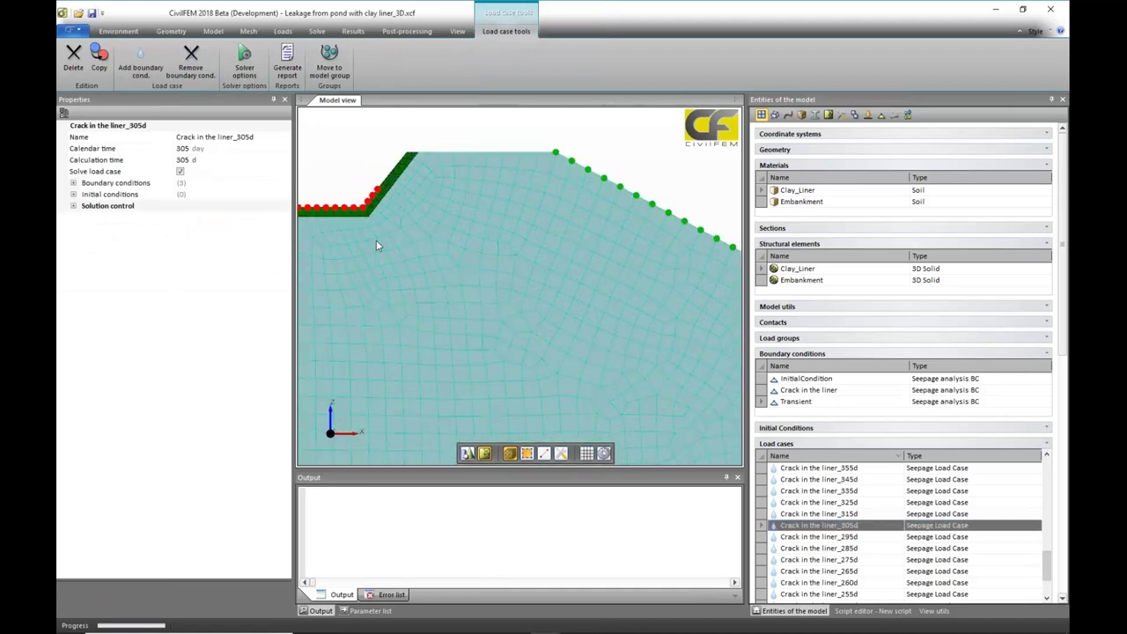
{"action": "scroll", "coordinate": [471, 155], "scroll_direction": "up", "scroll_amount": 1}
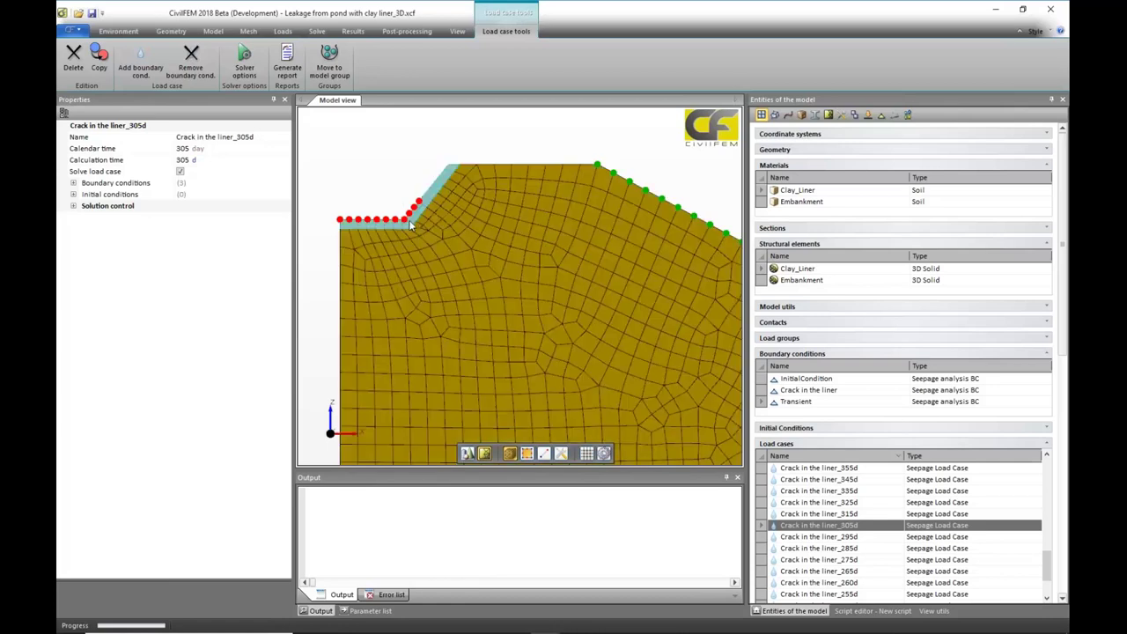
{"action": "left_click", "coordinate": [349, 223]}
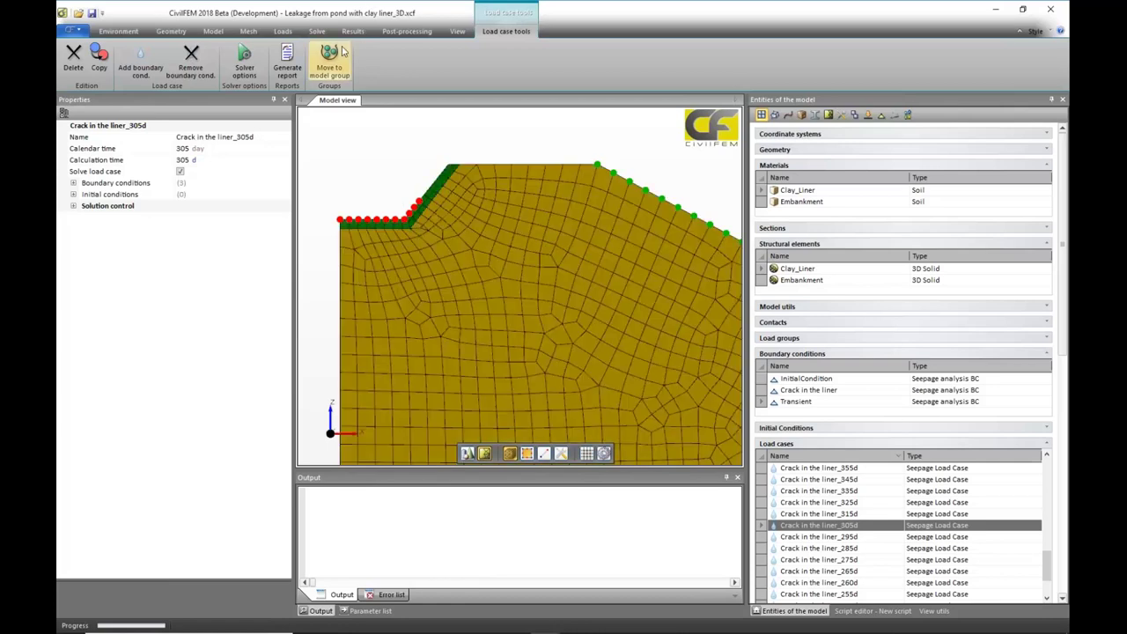
Plot the Crack in the liner boundary condition on the mesh and examine its location at the liner's corner.
{"action": "left_click", "coordinate": [283, 33]}
{"action": "left_click", "coordinate": [466, 60]}
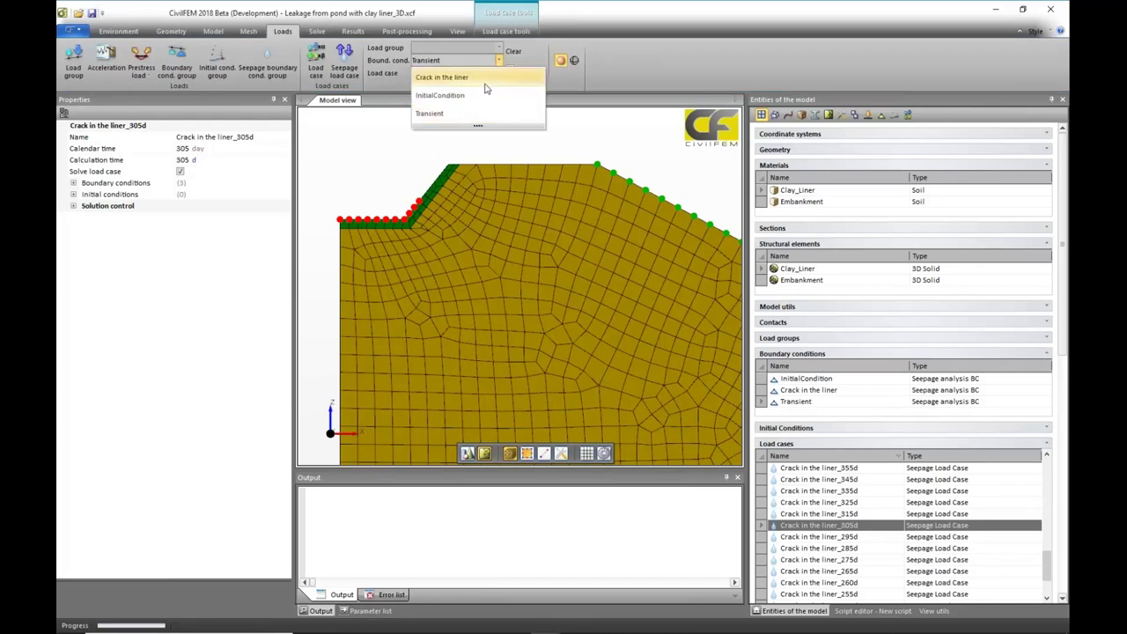
{"action": "left_click", "coordinate": [528, 78]}
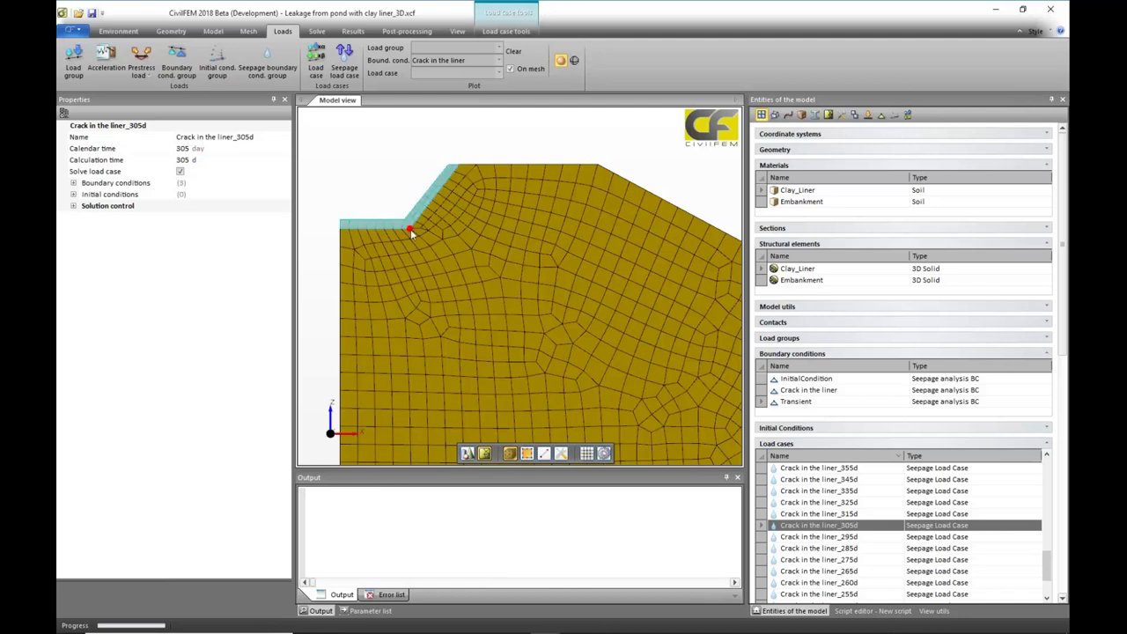
{"action": "left_click", "coordinate": [409, 223]}
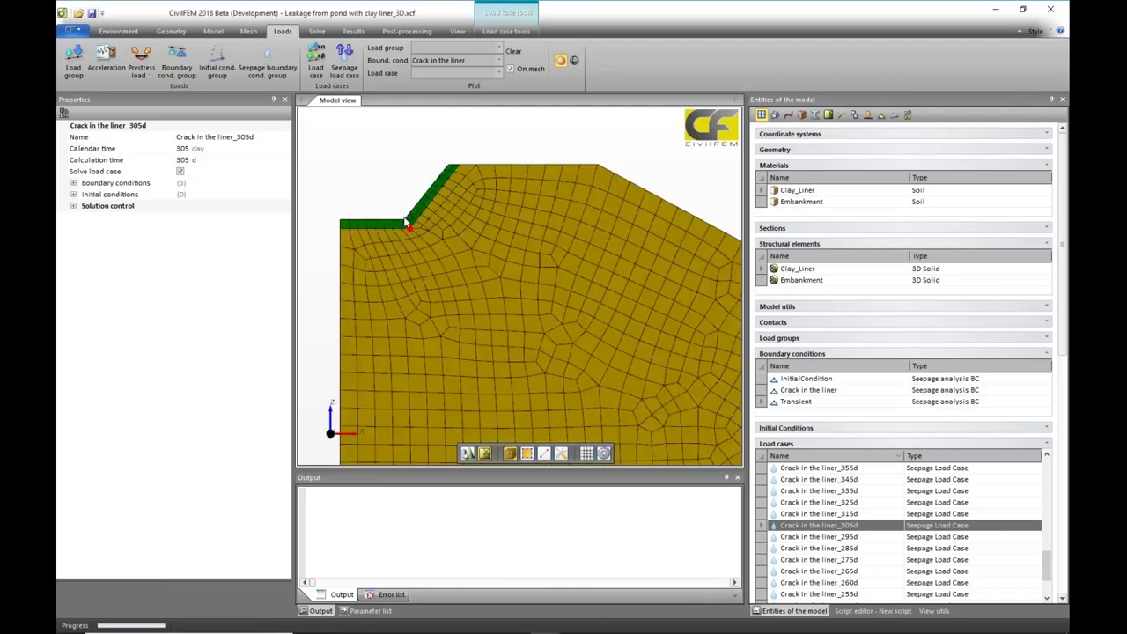
{"action": "left_click", "coordinate": [407, 224]}
Look through the Crack in the liner load cases and view the whole embankment cross-section.
{"action": "scroll", "coordinate": [558, 139], "scroll_direction": "down", "scroll_amount": 5}
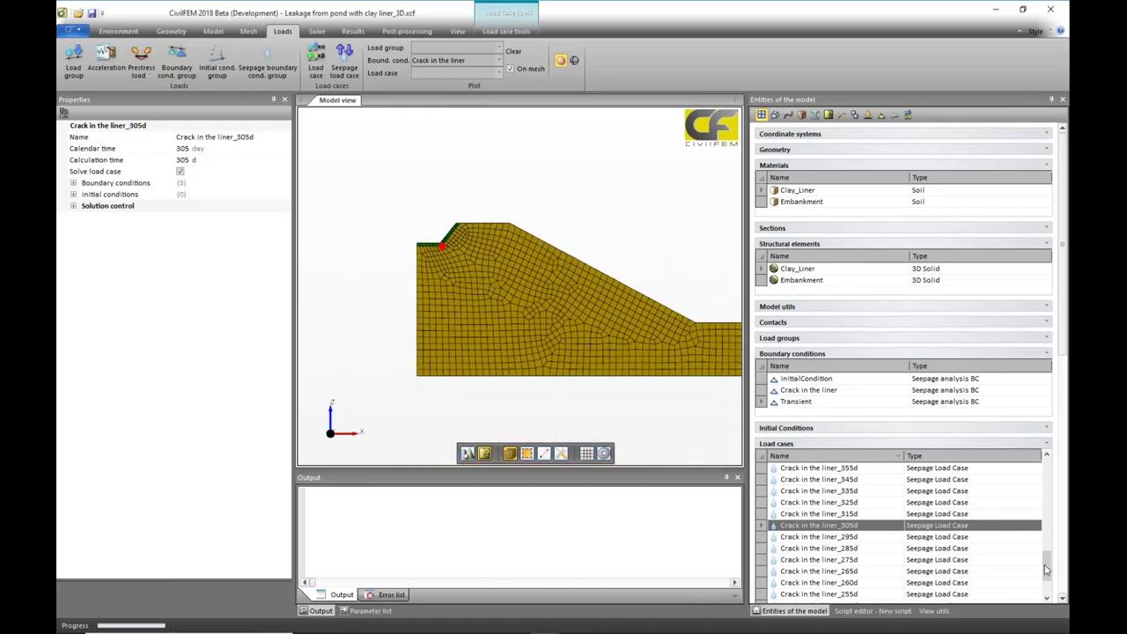
{"action": "scroll", "coordinate": [1048, 569], "scroll_direction": "down", "scroll_amount": 2}
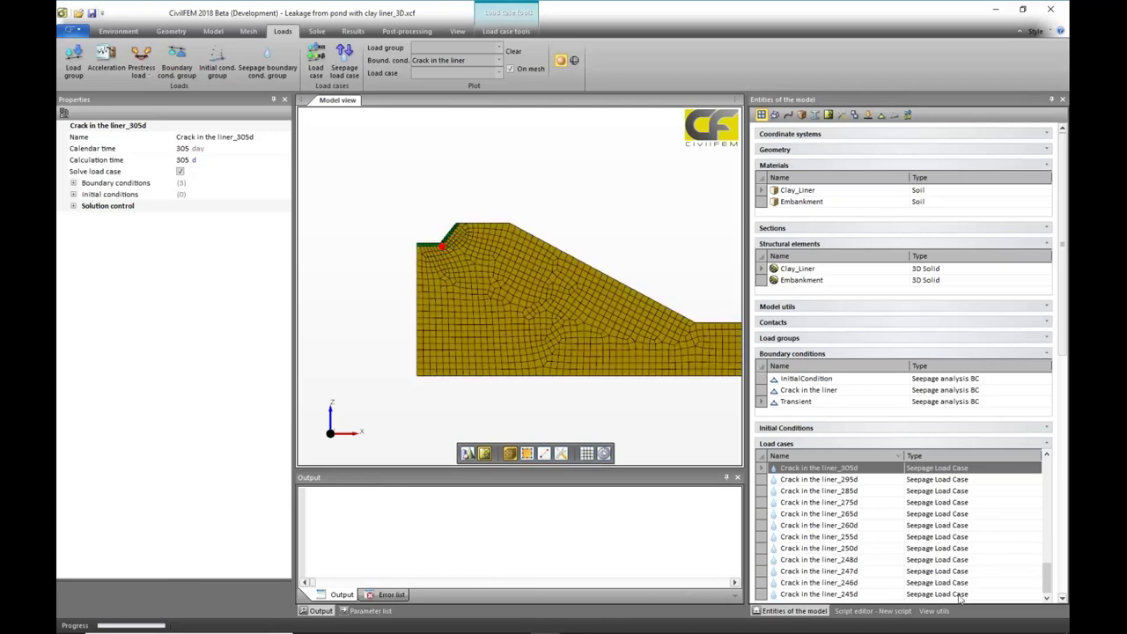
{"action": "scroll", "coordinate": [947, 582], "scroll_direction": "up", "scroll_amount": 4}
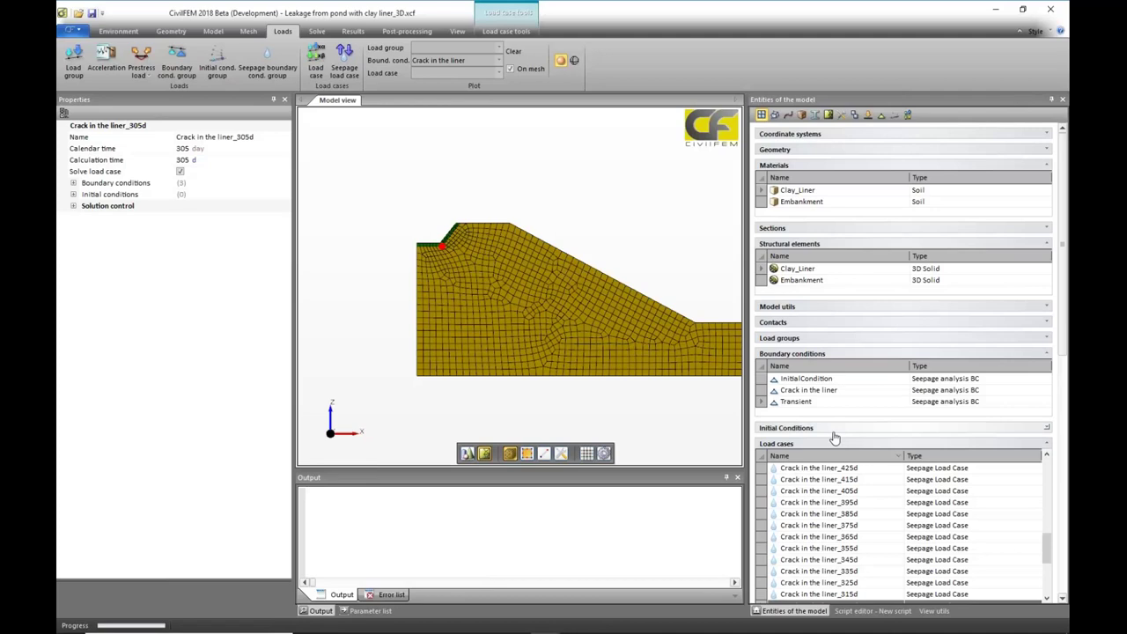
{"action": "scroll", "coordinate": [632, 206], "scroll_direction": "down", "scroll_amount": 1}
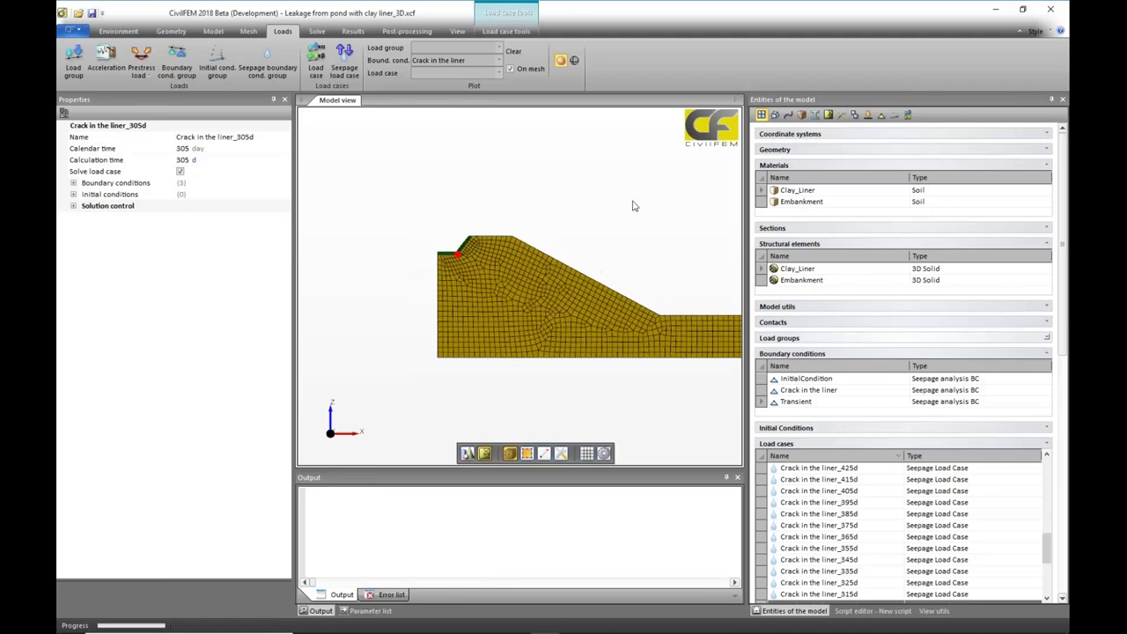
{"action": "scroll", "coordinate": [588, 201], "scroll_direction": "down", "scroll_amount": 2}
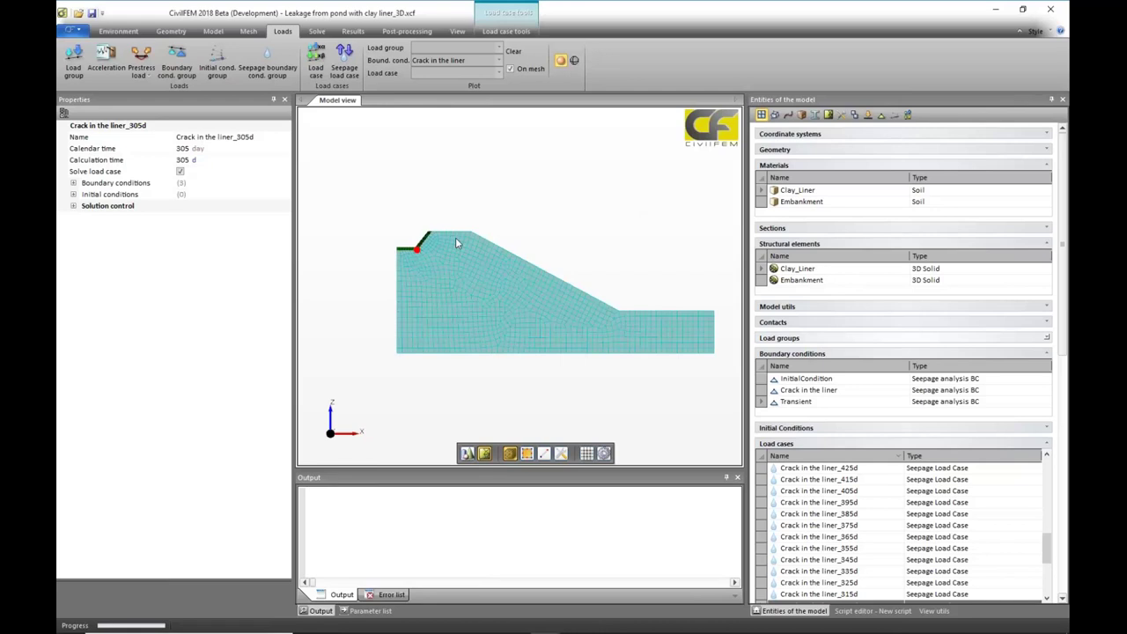
Load the results file Transient_240d_30.rcf and plot the hydraulic head node result.
{"action": "left_click", "coordinate": [351, 32]}
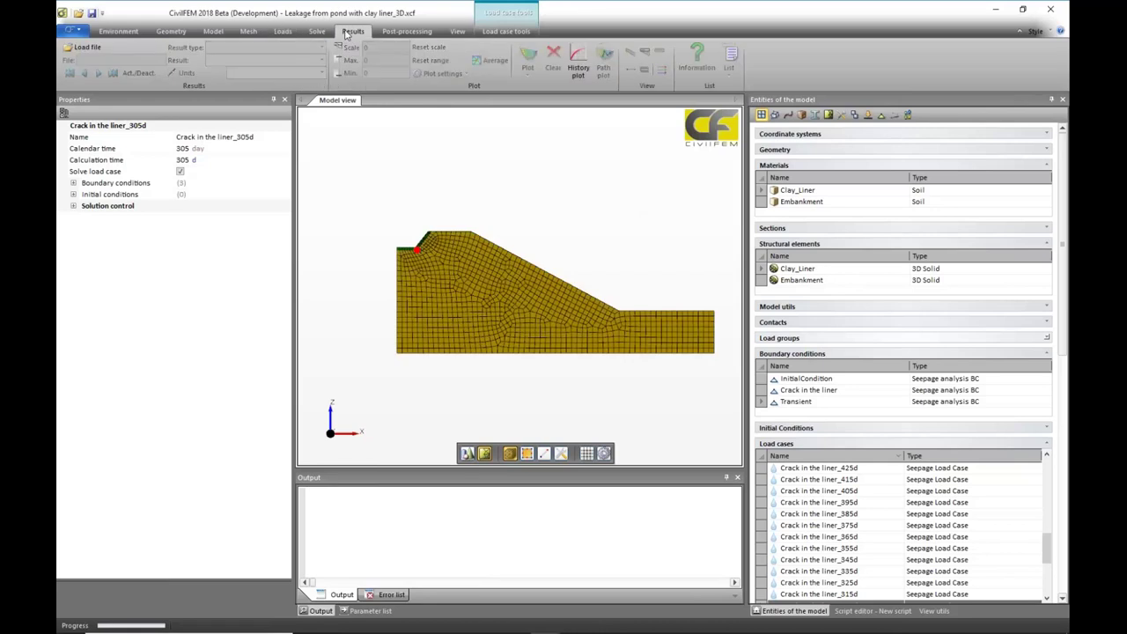
{"action": "left_click", "coordinate": [113, 50]}
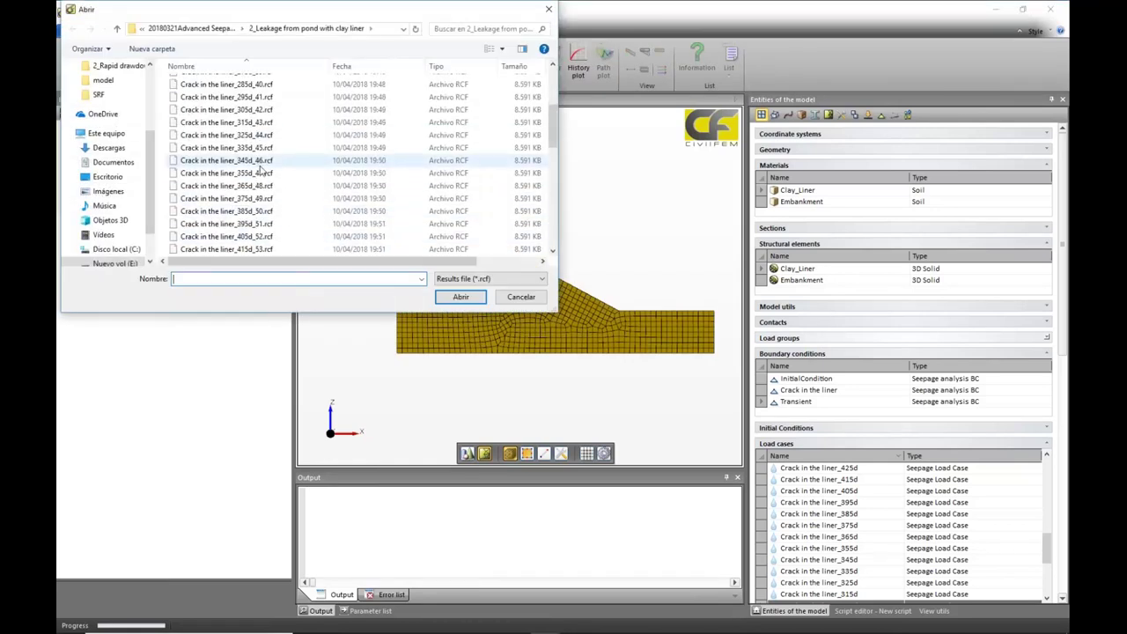
{"action": "scroll", "coordinate": [259, 168], "scroll_direction": "down", "scroll_amount": 10}
{"action": "scroll", "coordinate": [232, 253], "scroll_direction": "down", "scroll_amount": 6}
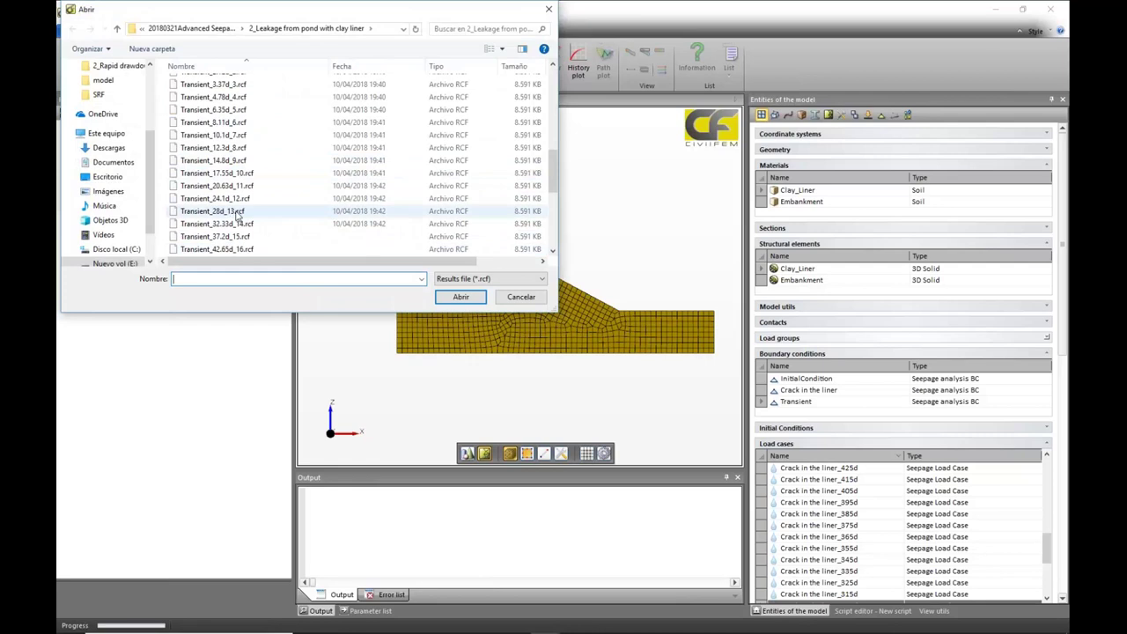
{"action": "left_click", "coordinate": [229, 249]}
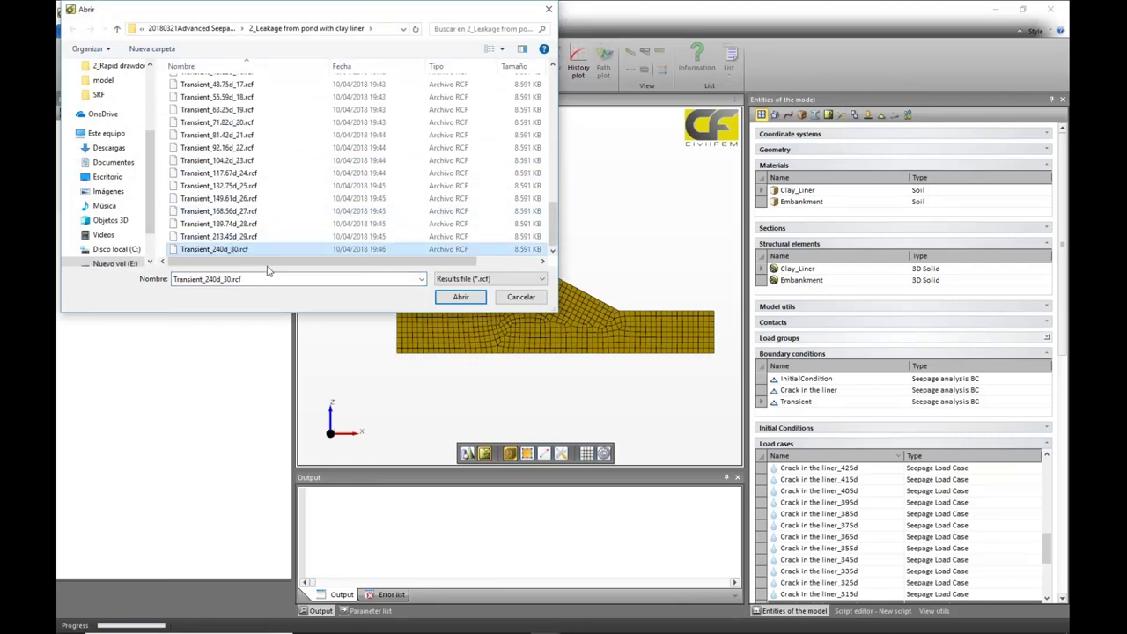
{"action": "left_click", "coordinate": [462, 298]}
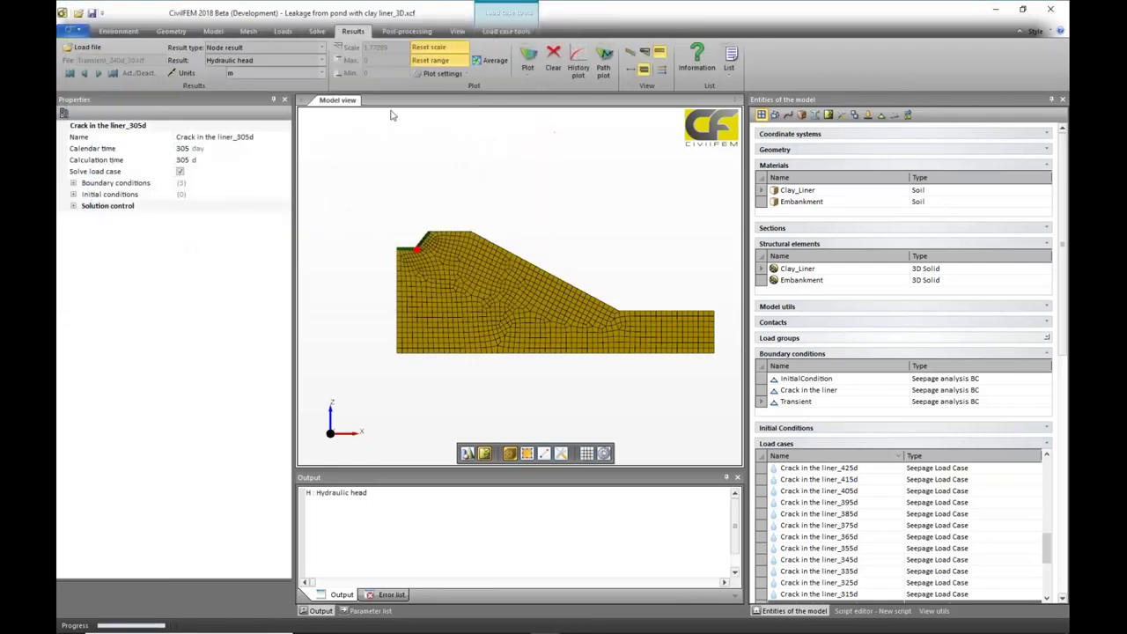
{"action": "left_click", "coordinate": [526, 53]}
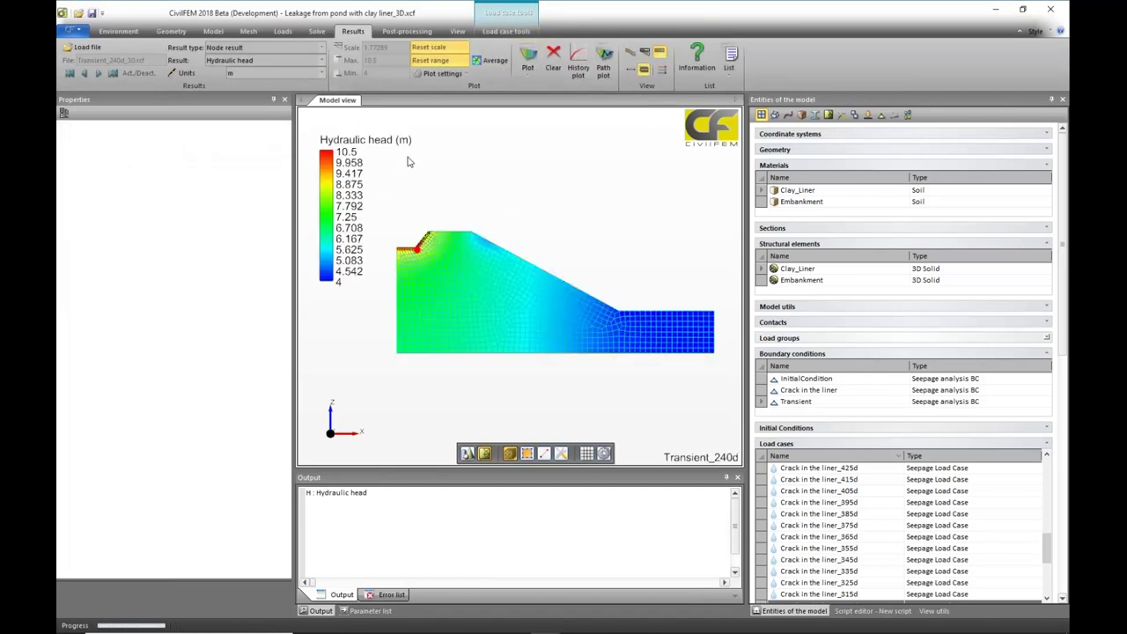
Switch the hydraulic head plot's palette from a continuous to a discrete color scale.
{"action": "left_click", "coordinate": [459, 76]}
{"action": "left_click", "coordinate": [456, 86]}
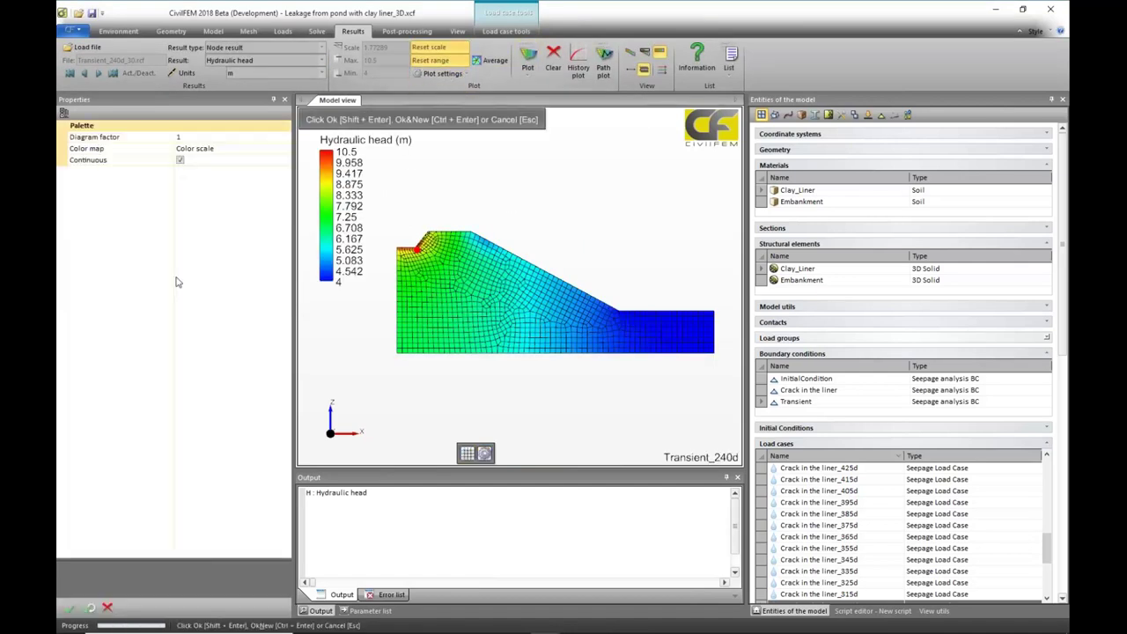
{"action": "left_click", "coordinate": [180, 161]}
{"action": "left_click", "coordinate": [70, 608]}
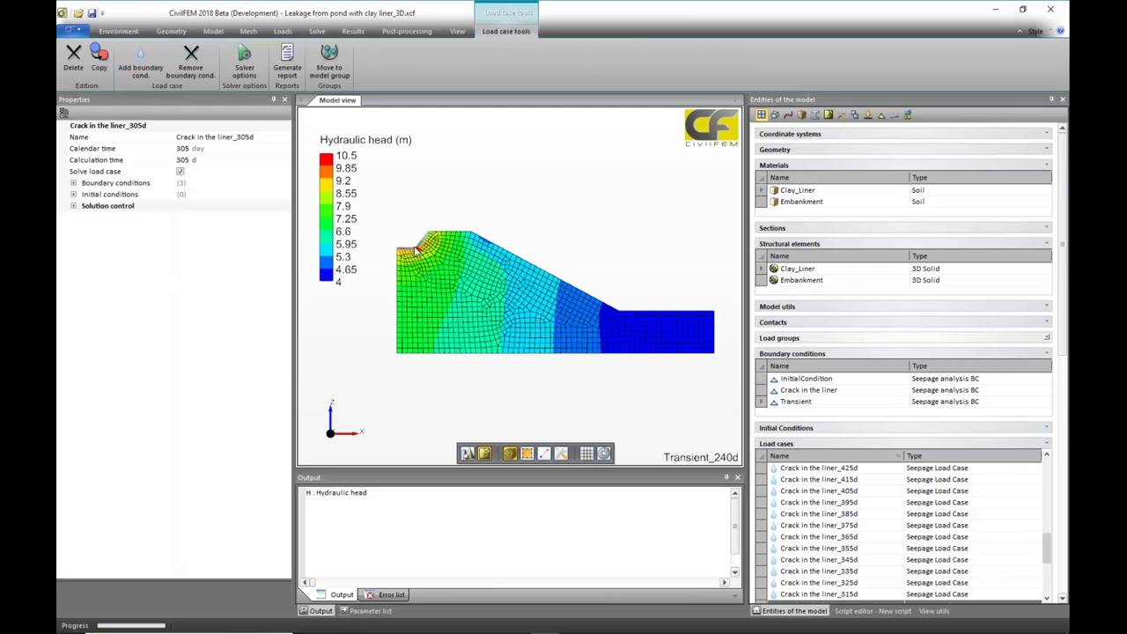
{"action": "mouse_move", "coordinate": [685, 314]}
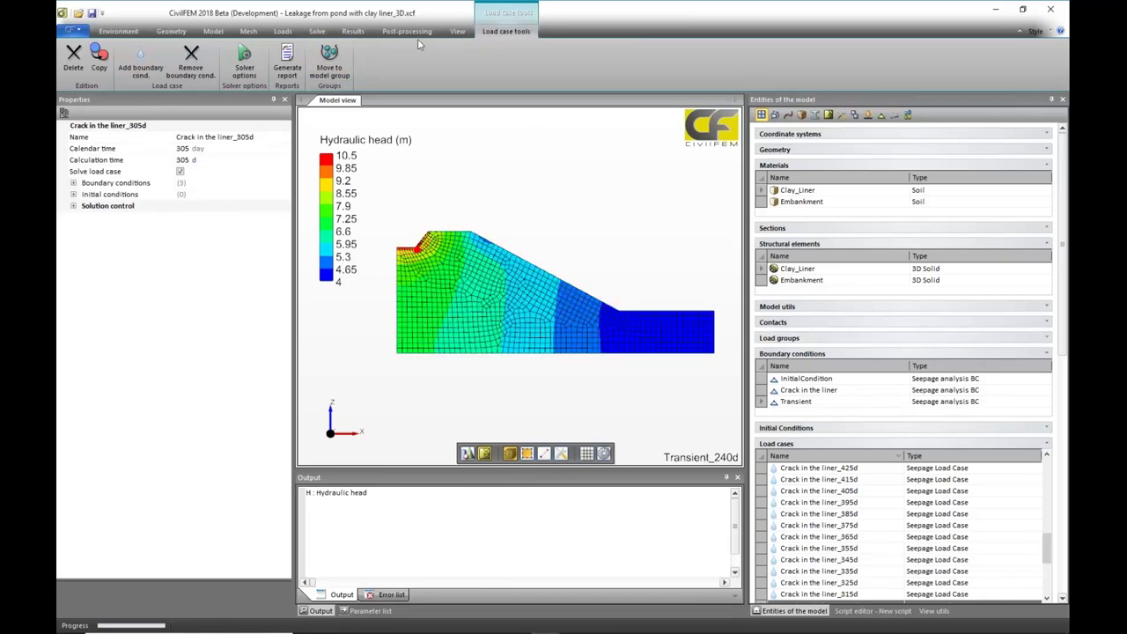
Plot the pore water pressure node result and probe its values near the liner and across the embankment.
{"action": "left_click", "coordinate": [353, 33]}
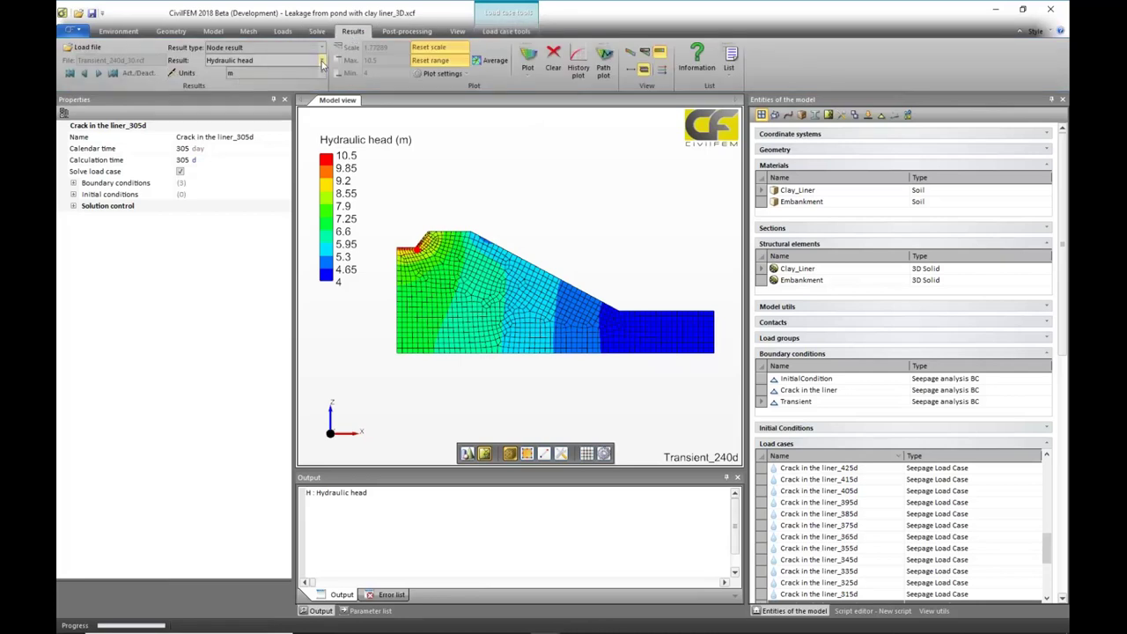
{"action": "left_click", "coordinate": [321, 60]}
{"action": "left_click", "coordinate": [241, 113]}
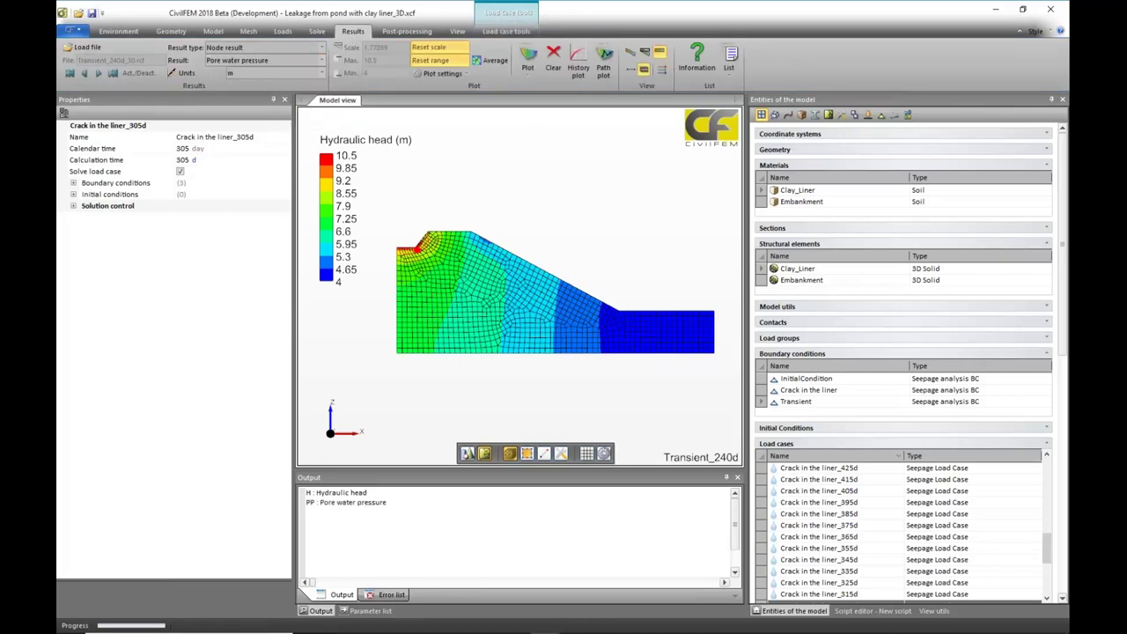
{"action": "left_click", "coordinate": [532, 52]}
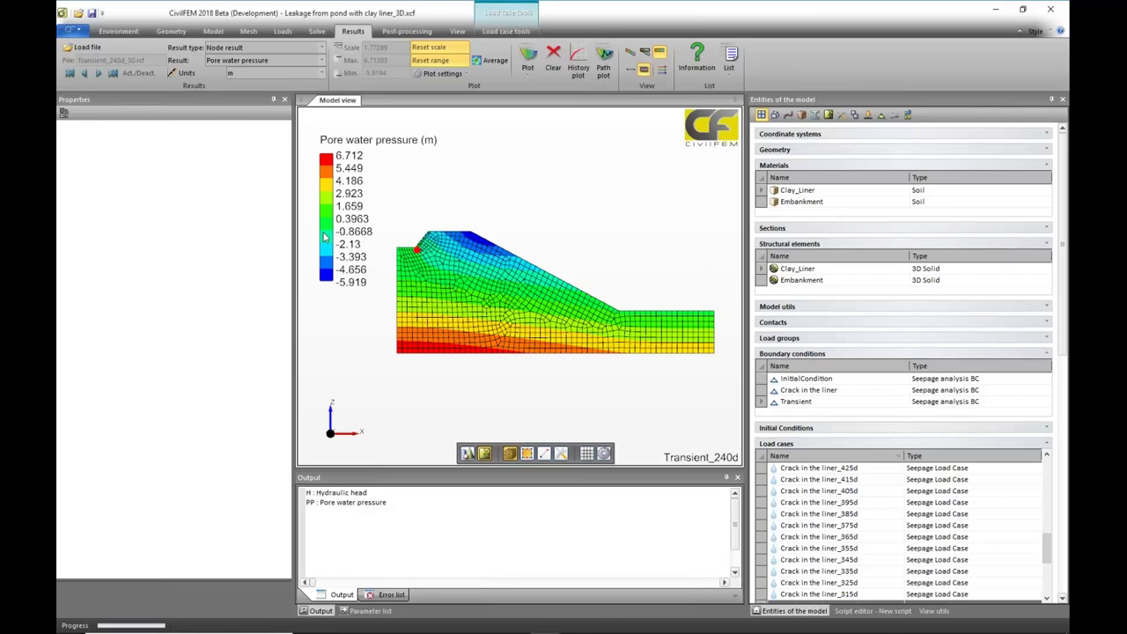
{"action": "mouse_move", "coordinate": [417, 251]}
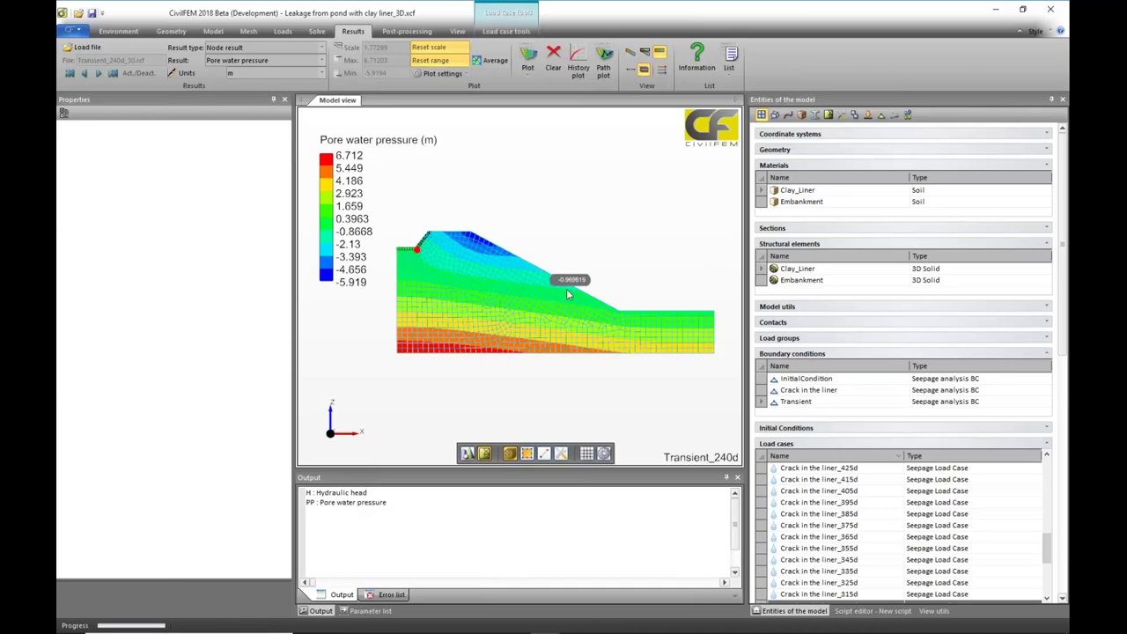
{"action": "mouse_move", "coordinate": [450, 283]}
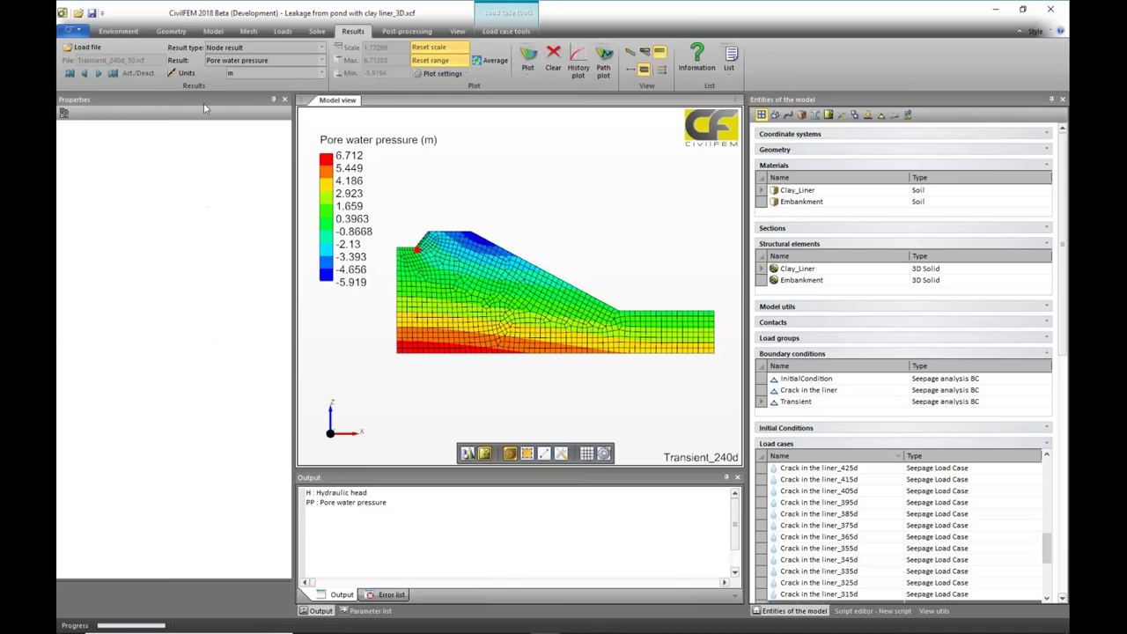
Give the pore water pressure plot a palette of 2 colors with a user color scale of 10, 0 and -10.
{"action": "left_click", "coordinate": [464, 75]}
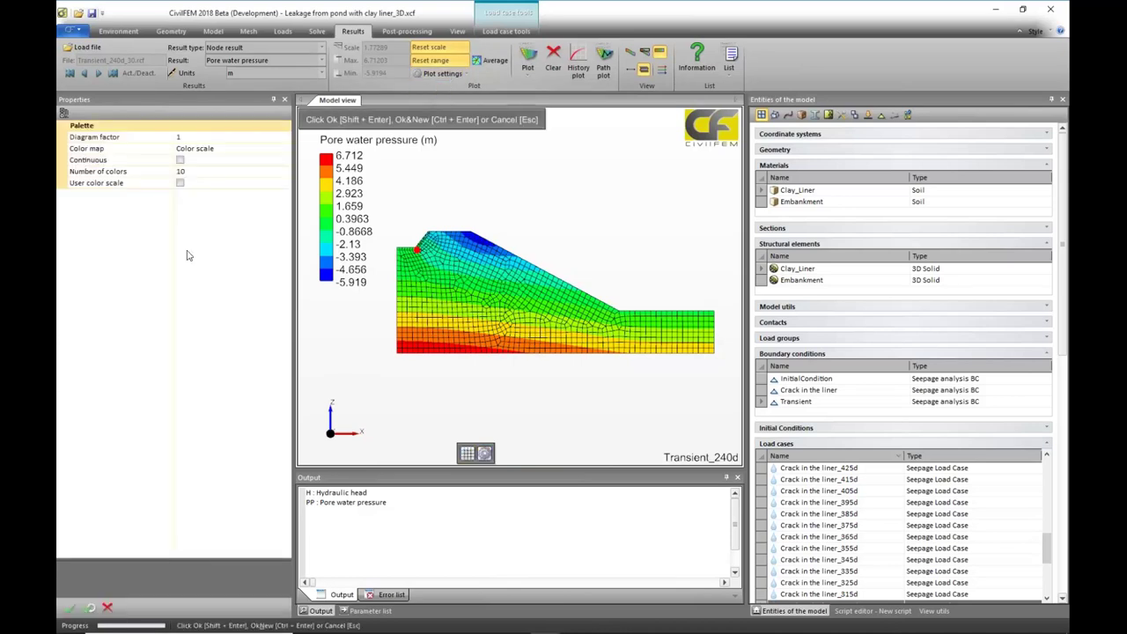
{"action": "left_click", "coordinate": [187, 171]}
{"action": "type", "text": "2"}
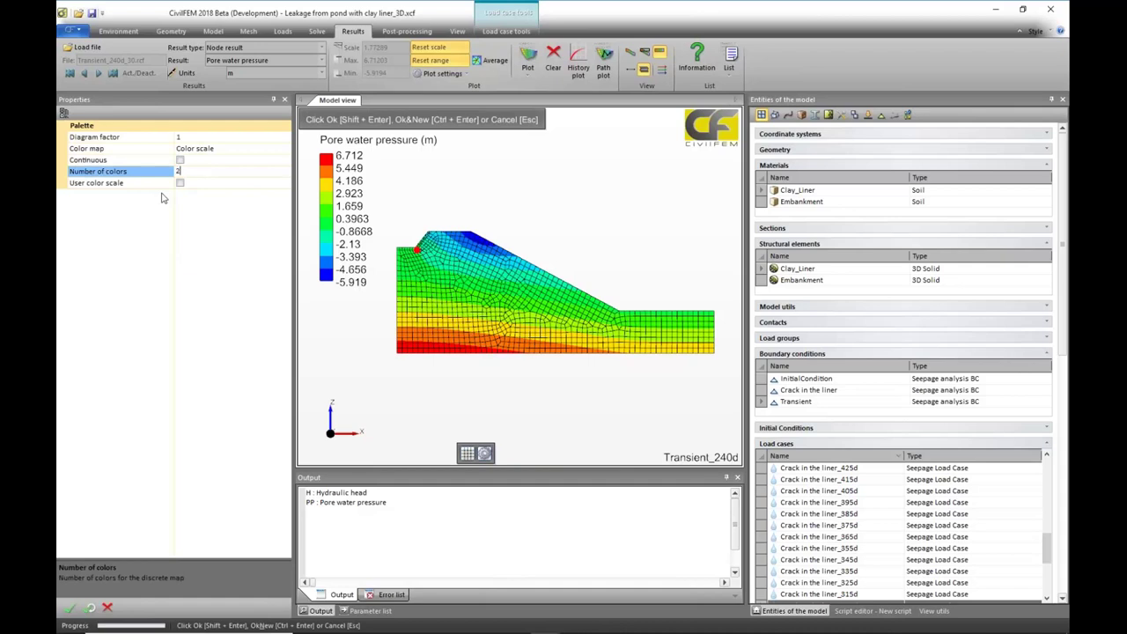
{"action": "left_click", "coordinate": [180, 183]}
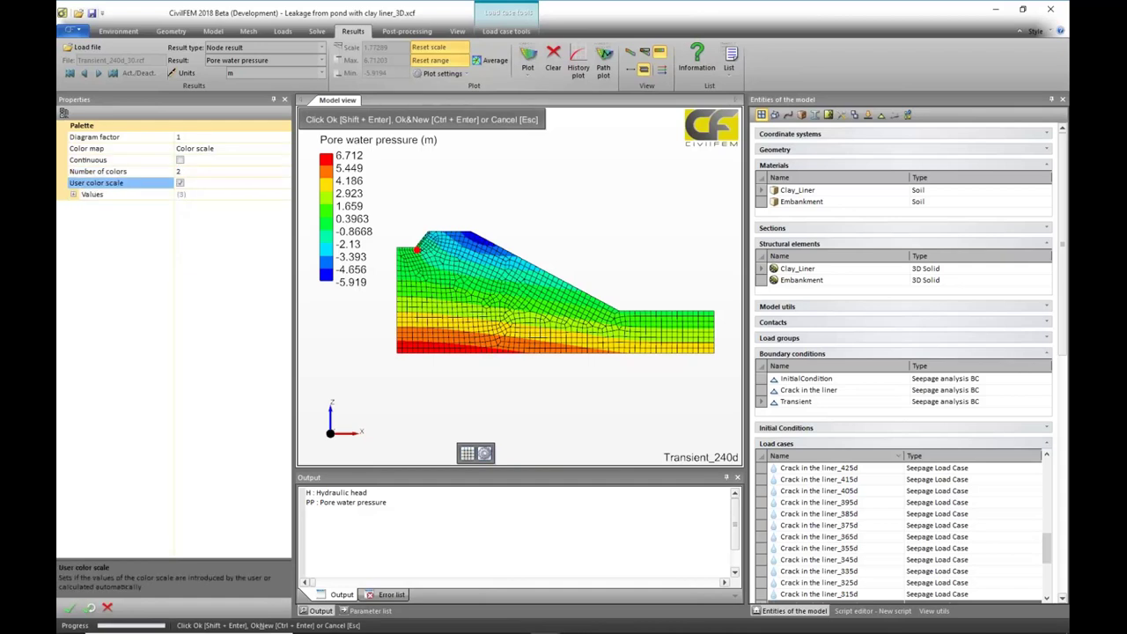
{"action": "left_click", "coordinate": [74, 195]}
{"action": "left_click", "coordinate": [133, 206]}
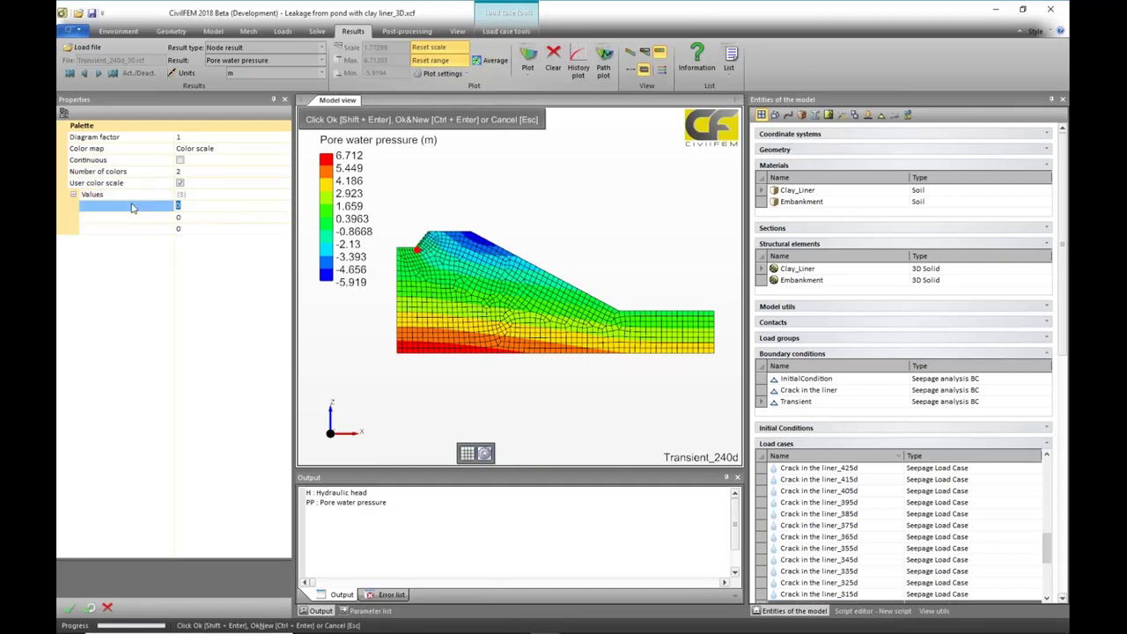
{"action": "left_click", "coordinate": [195, 229]}
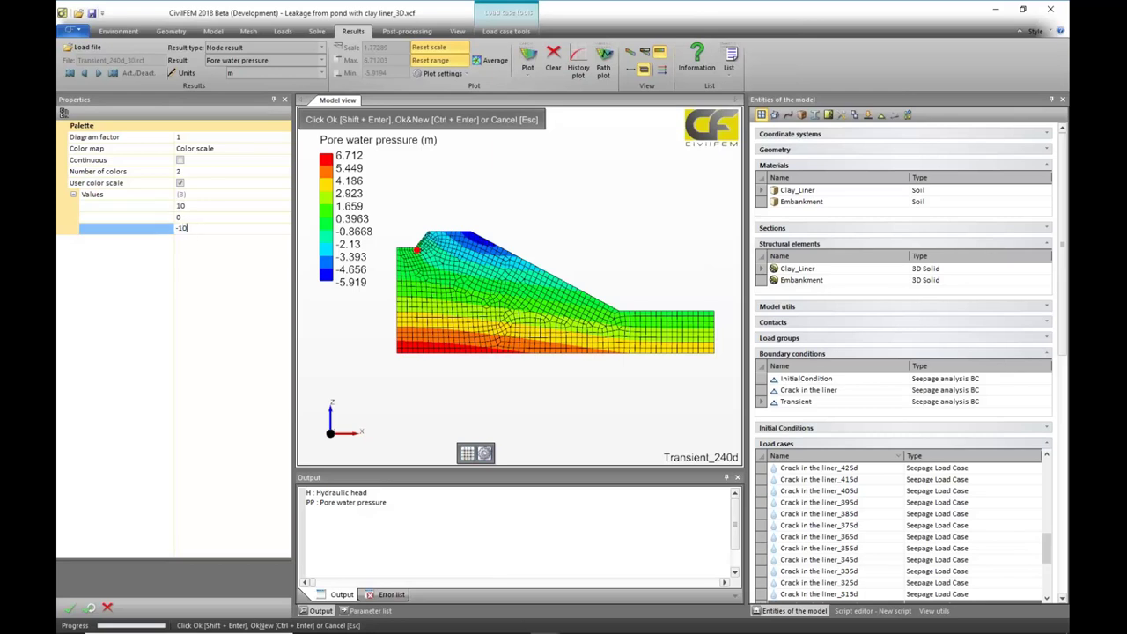
{"action": "left_click", "coordinate": [71, 608]}
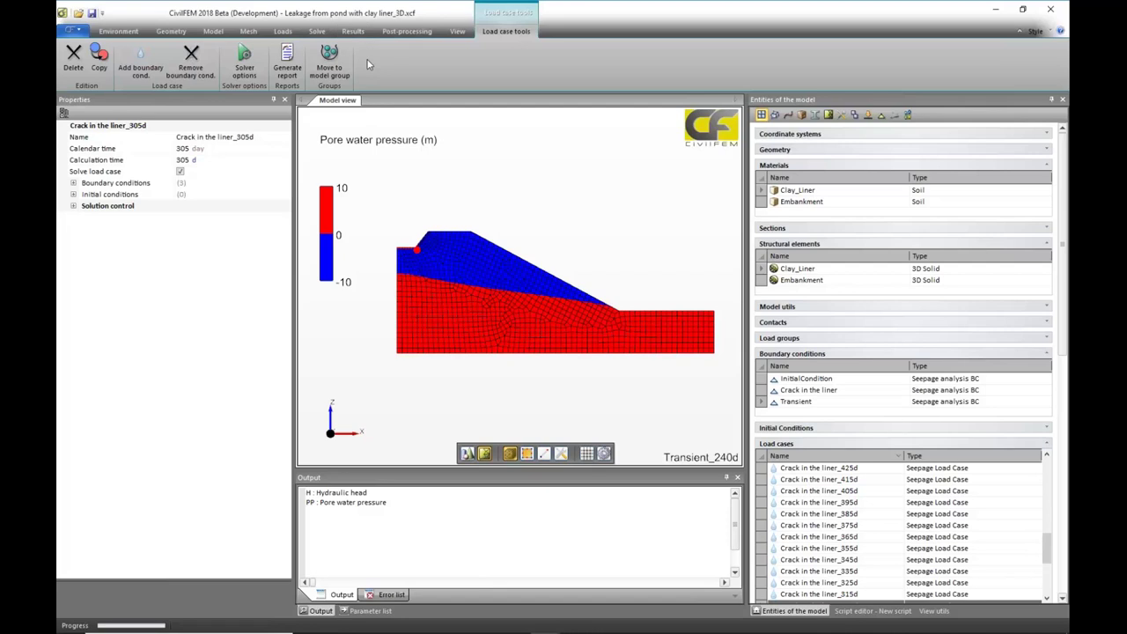
{"action": "left_click", "coordinate": [353, 32]}
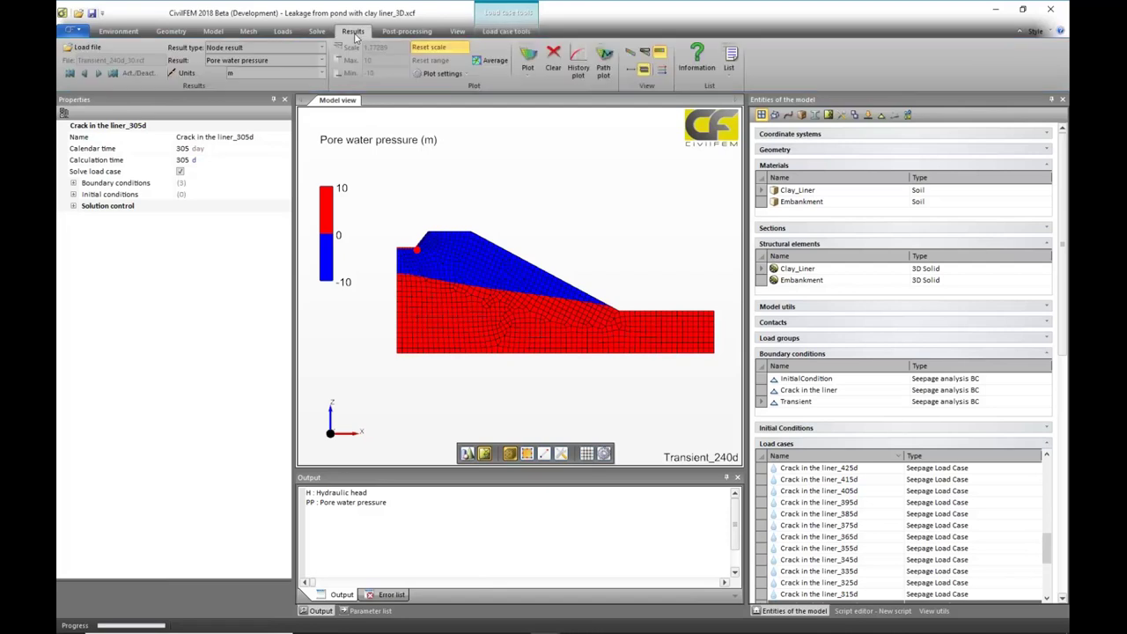
{"action": "left_click", "coordinate": [458, 76]}
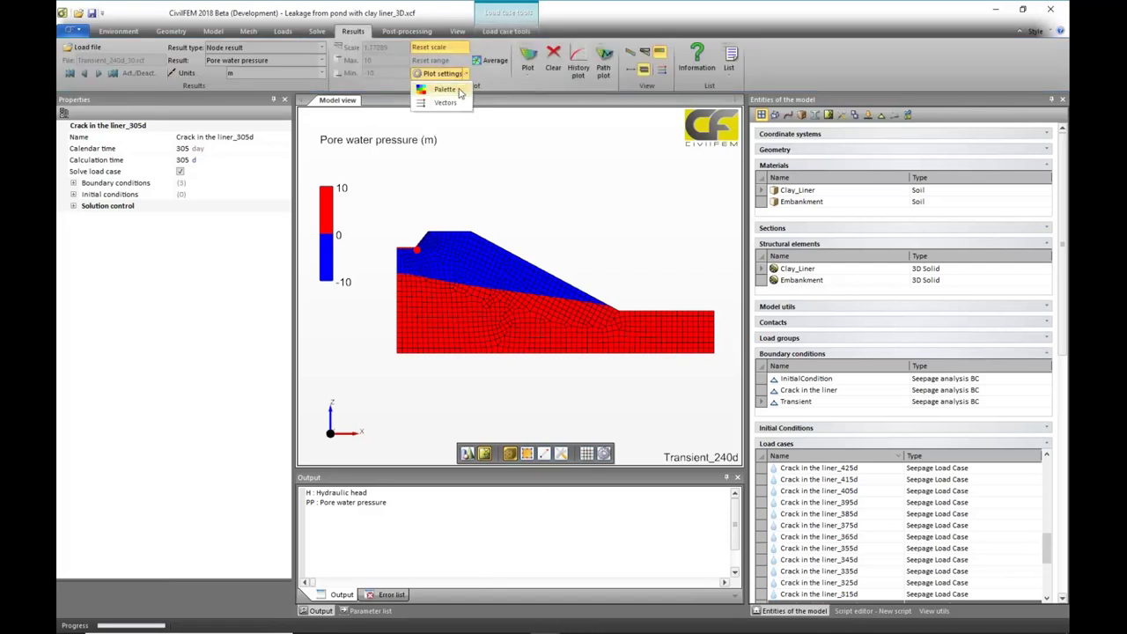
{"action": "left_click", "coordinate": [431, 88]}
{"action": "left_click", "coordinate": [182, 172]}
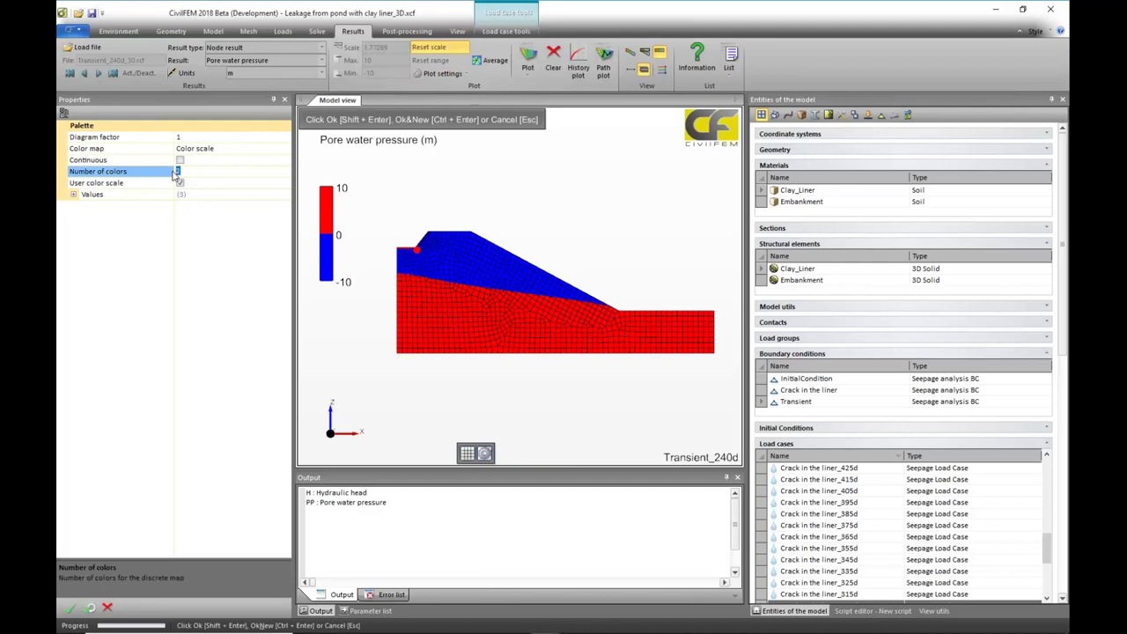
{"action": "type", "text": "10"}
{"action": "key", "text": "Return"}
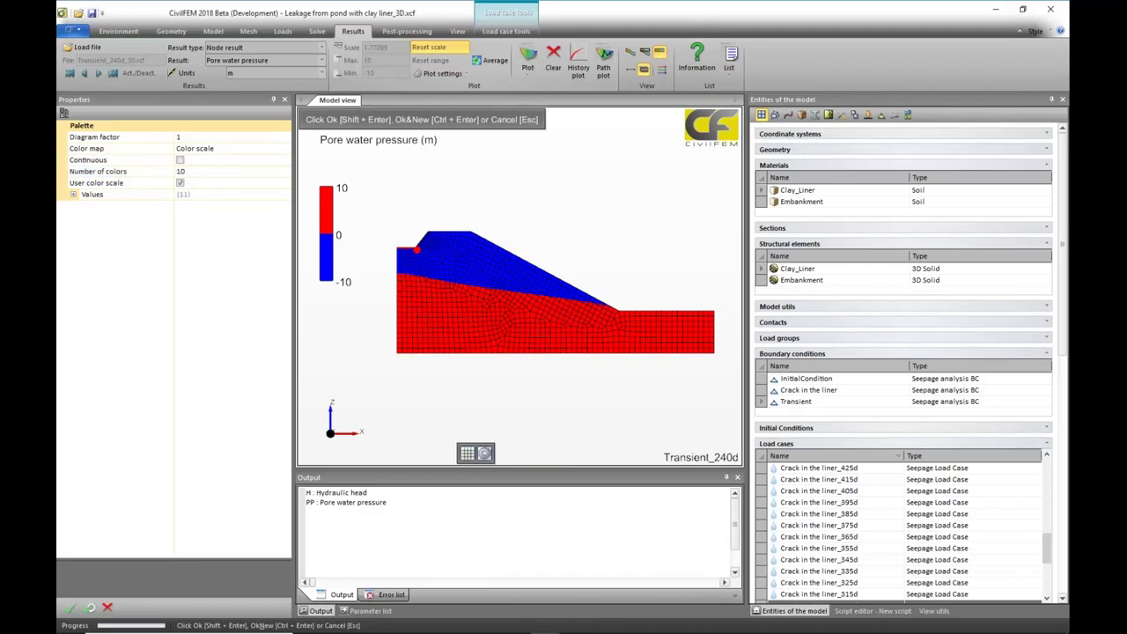
{"action": "left_click", "coordinate": [181, 184]}
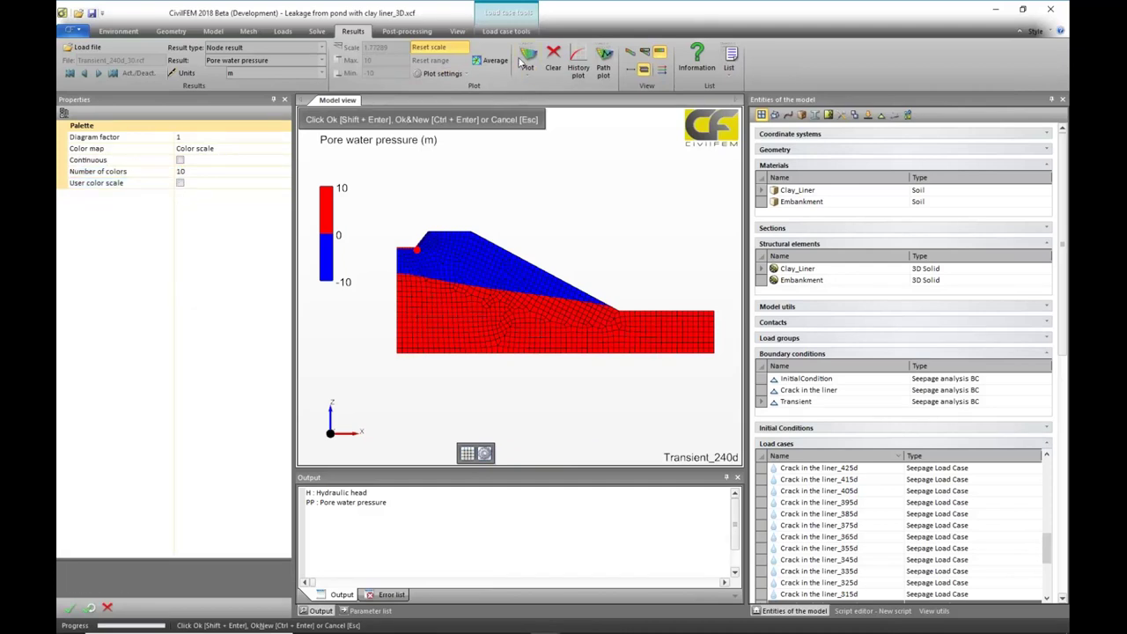
{"action": "left_click", "coordinate": [507, 31]}
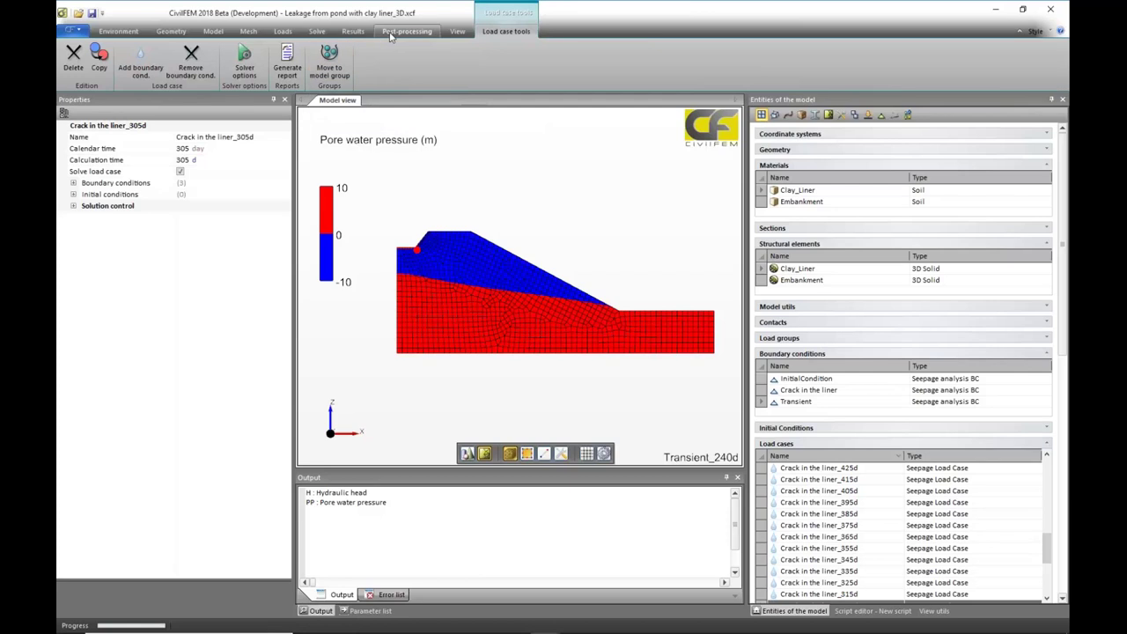
Plot the Hydraulic flux end result and display it as vectors.
{"action": "left_click", "coordinate": [353, 31]}
{"action": "left_click", "coordinate": [322, 67]}
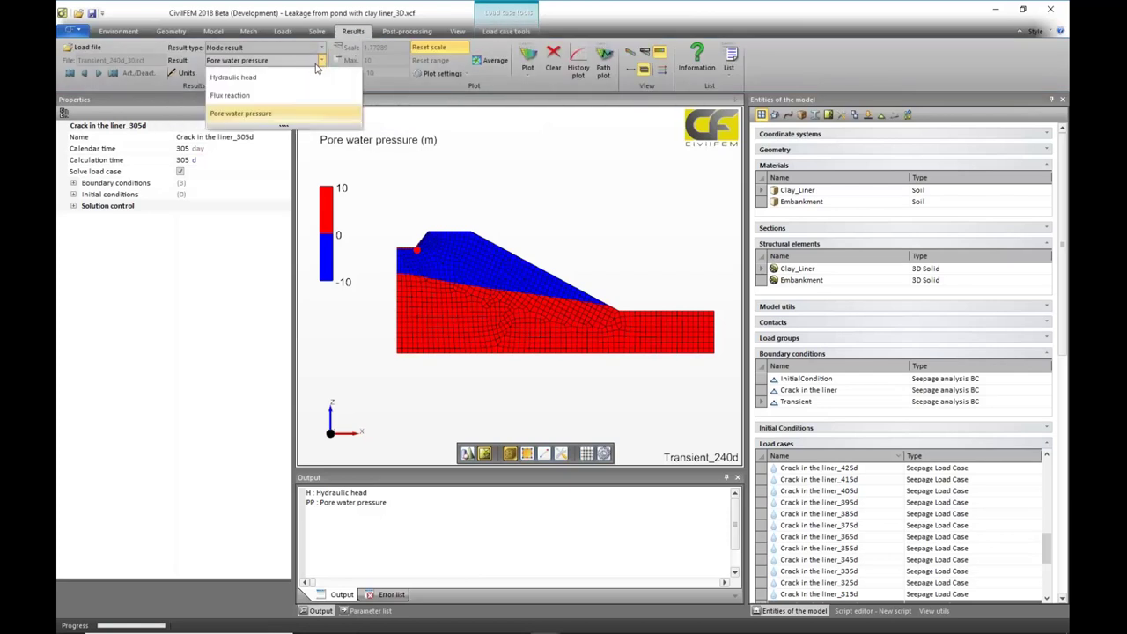
{"action": "left_click", "coordinate": [320, 50]}
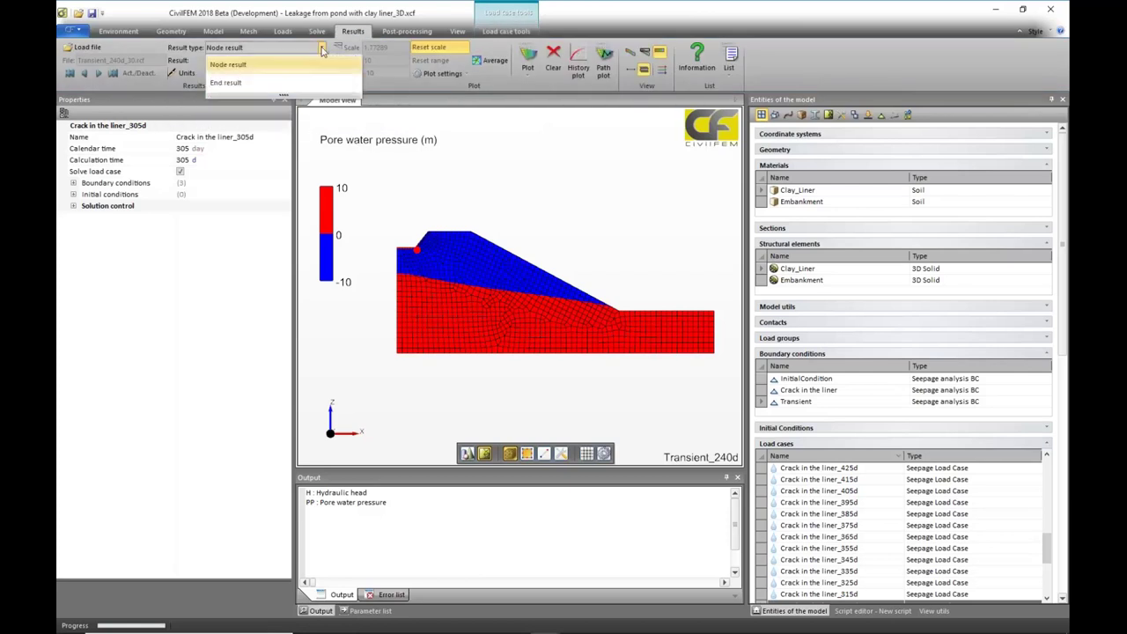
{"action": "left_click", "coordinate": [282, 78]}
{"action": "left_click", "coordinate": [281, 60]}
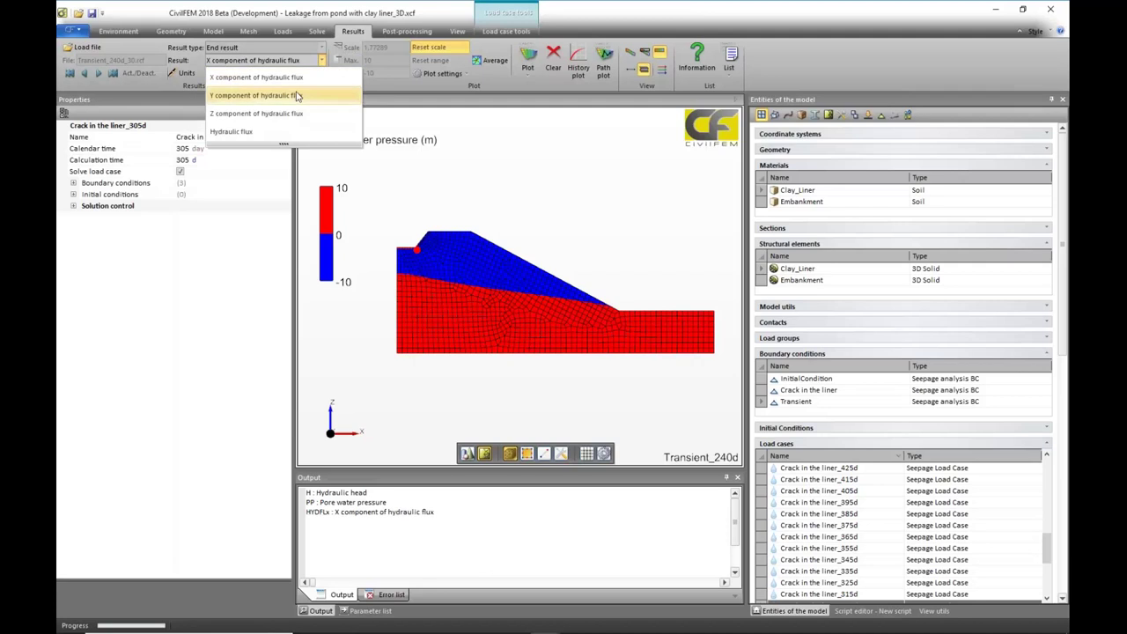
{"action": "left_click", "coordinate": [280, 132]}
{"action": "left_click", "coordinate": [528, 71]}
{"action": "left_click", "coordinate": [536, 102]}
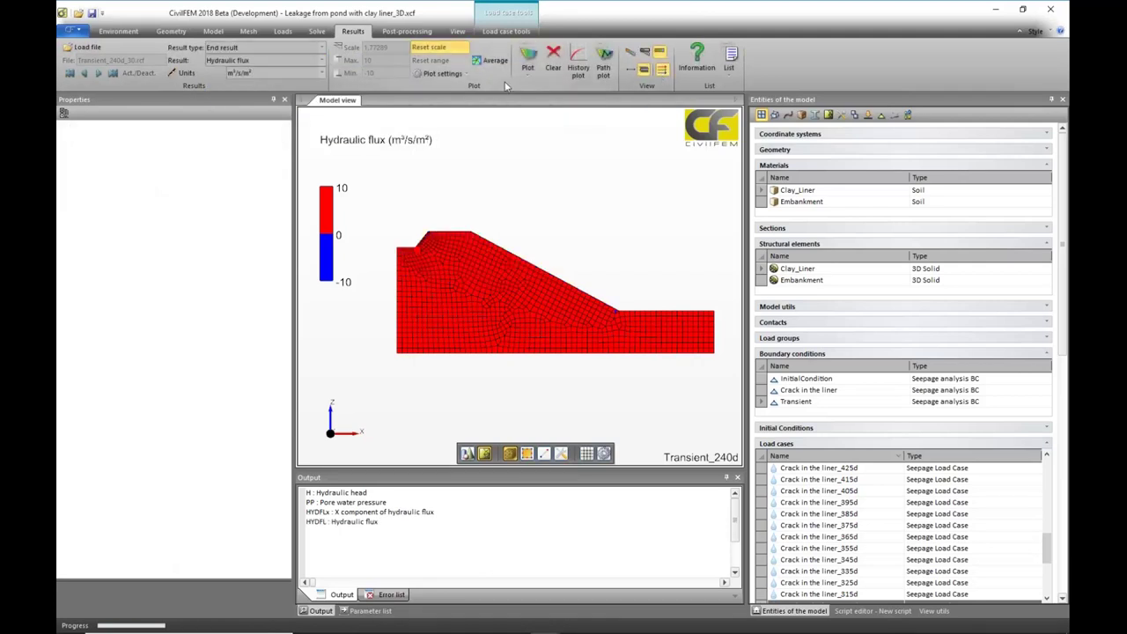
{"action": "left_click", "coordinate": [430, 77]}
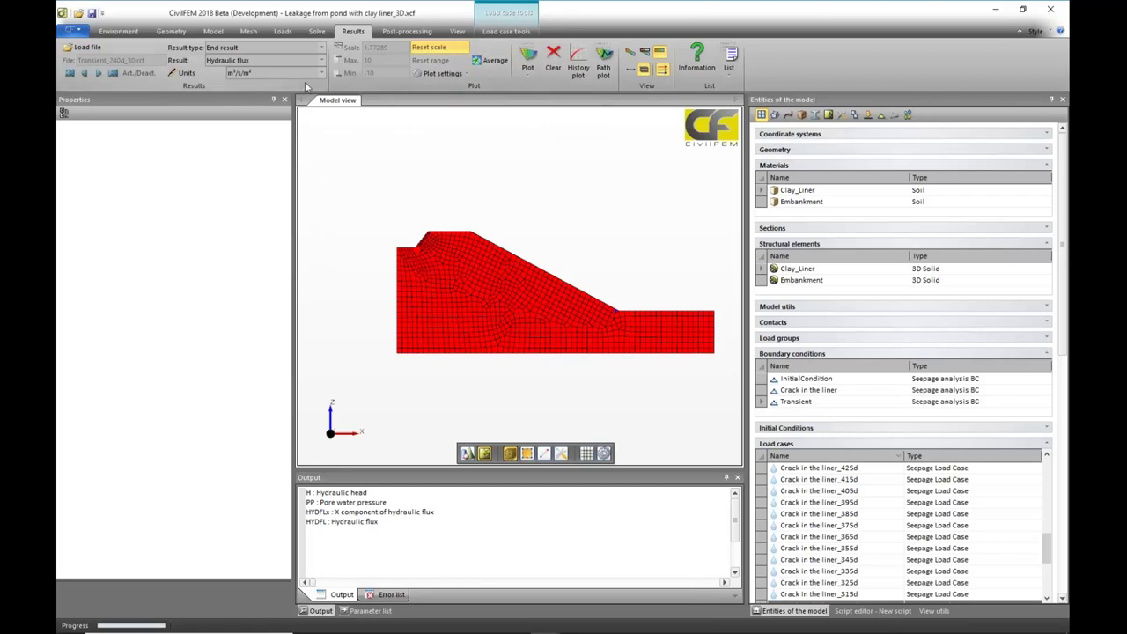
{"action": "left_click", "coordinate": [529, 58]}
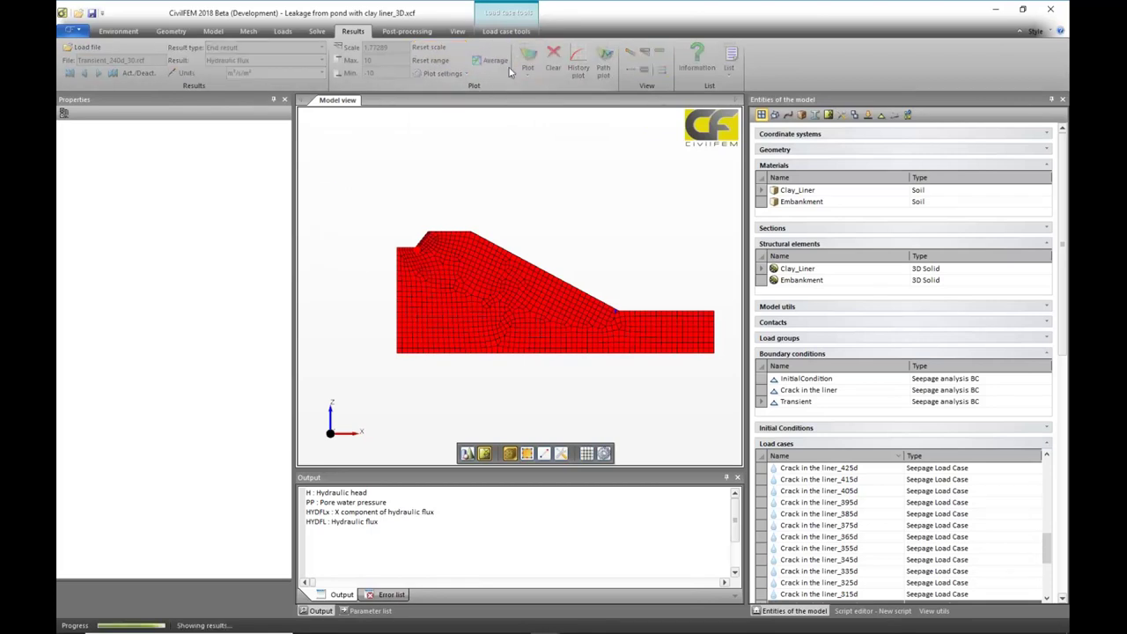
Set the hydraulic flux plot's palette to 10 colors and turn off the user color scale.
{"action": "left_click", "coordinate": [426, 48]}
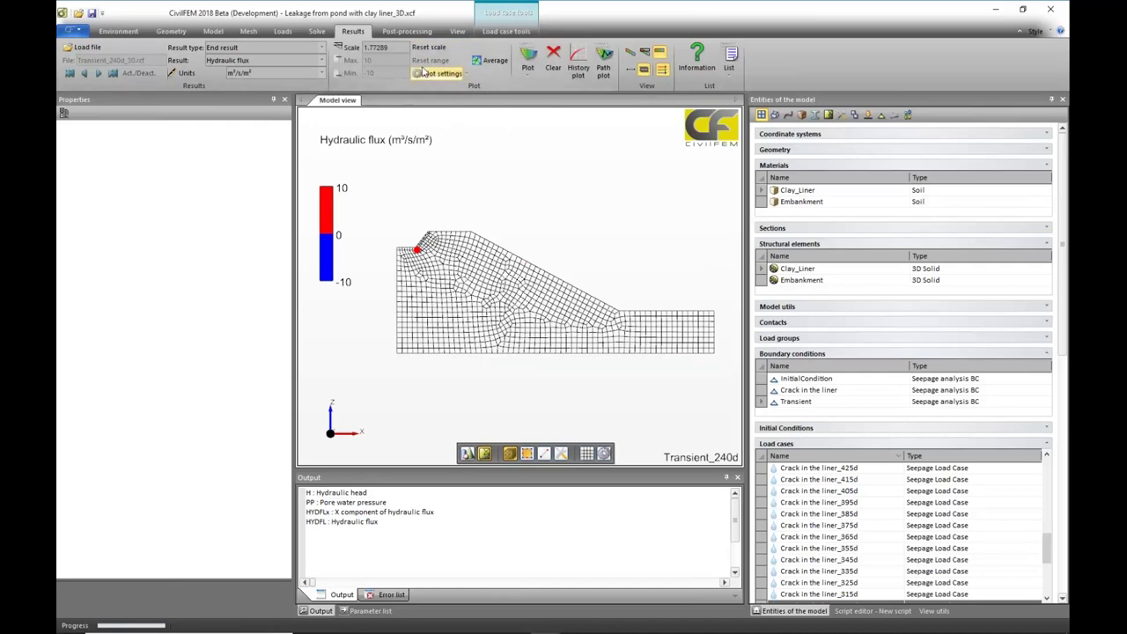
{"action": "left_click", "coordinate": [462, 77]}
{"action": "left_click", "coordinate": [432, 89]}
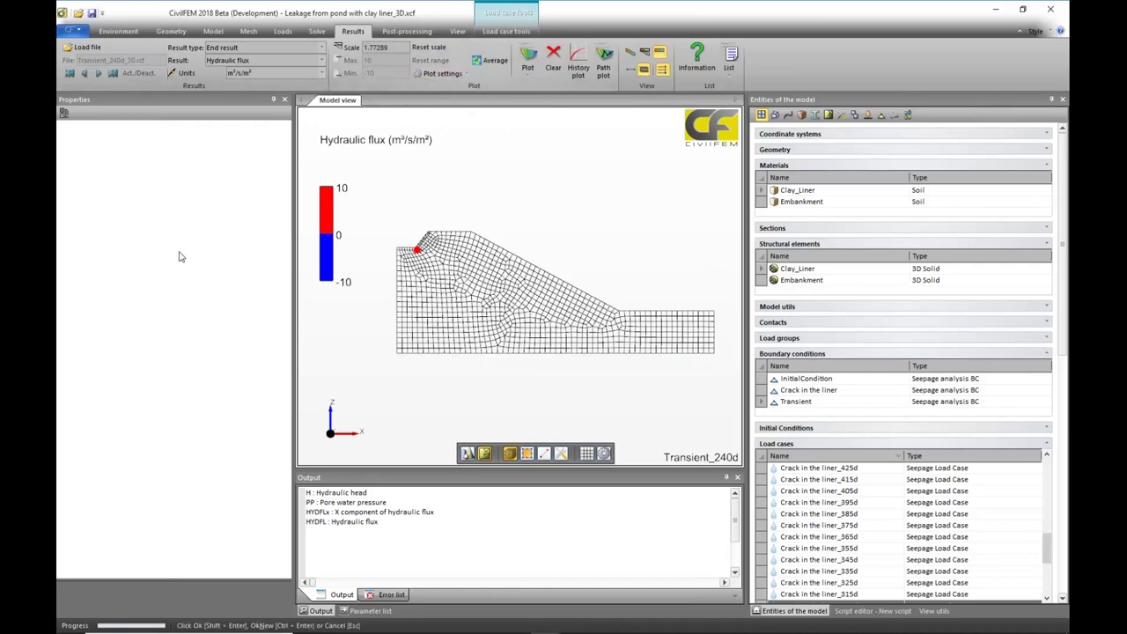
{"action": "left_click", "coordinate": [173, 175]}
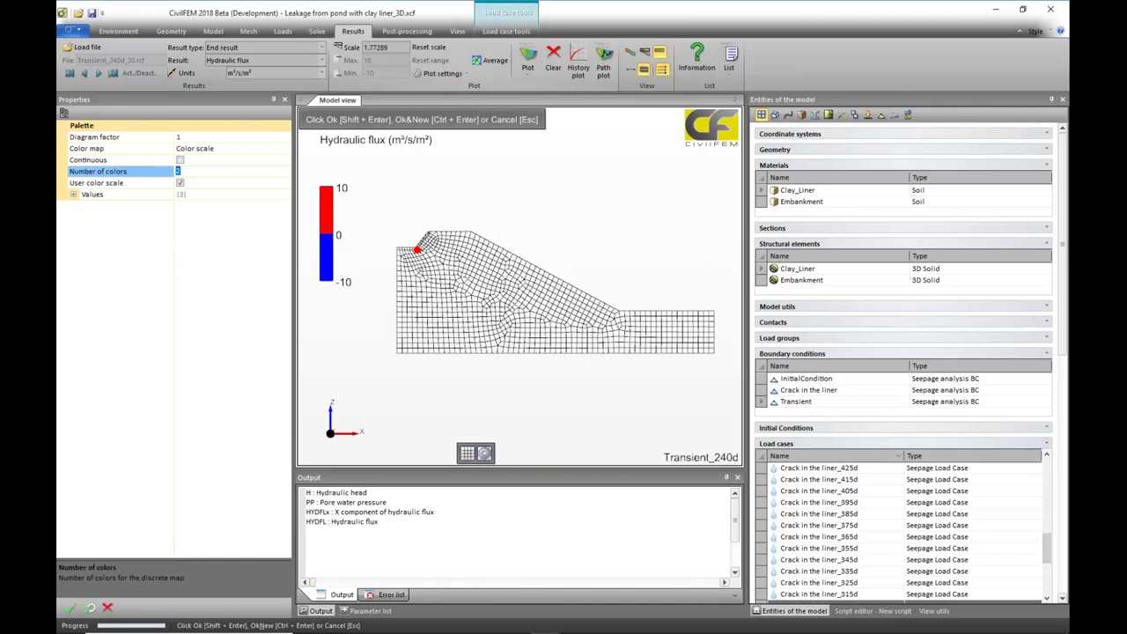
{"action": "type", "text": "10"}
{"action": "left_click", "coordinate": [180, 182]}
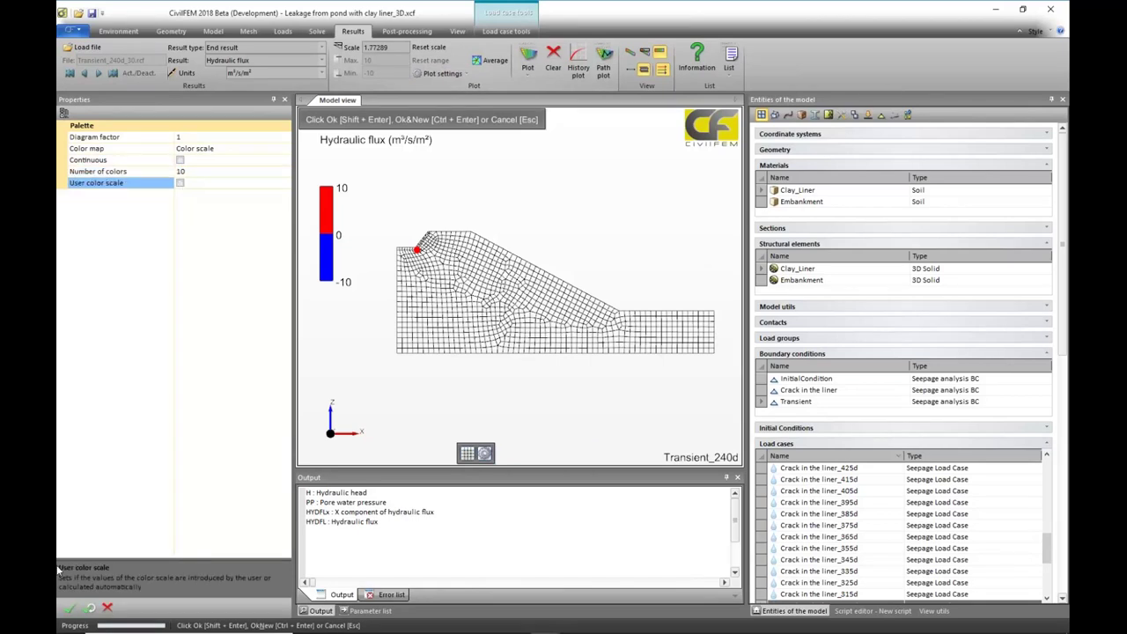
{"action": "left_click", "coordinate": [68, 609]}
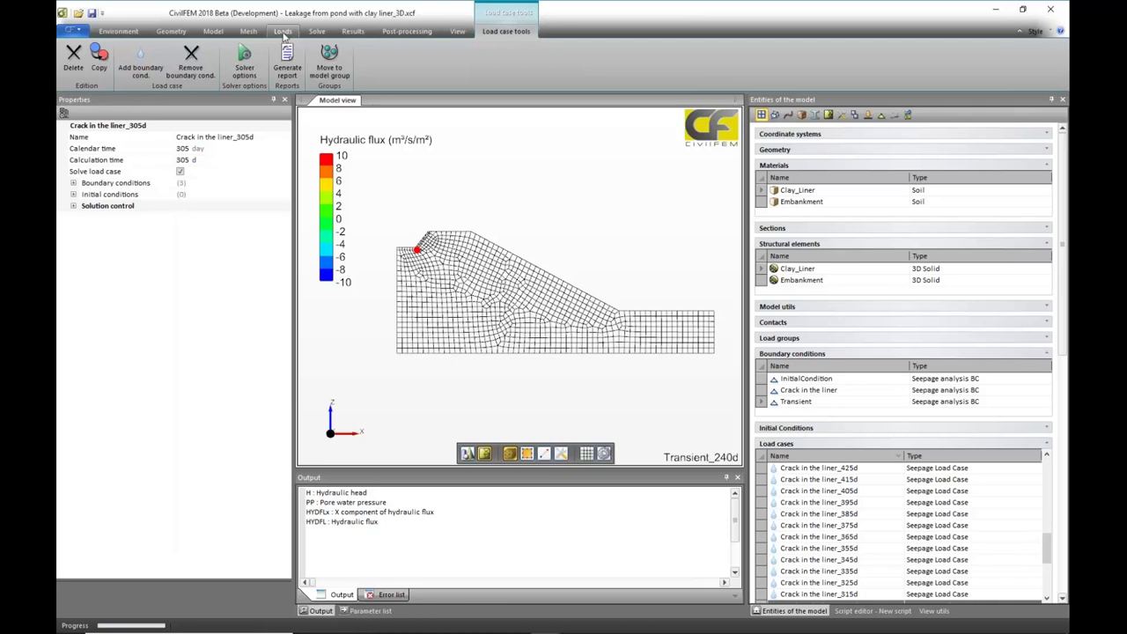
Reset the plot's range and scale to automatic values and replot the hydraulic flux.
{"action": "left_click", "coordinate": [354, 32]}
{"action": "left_click", "coordinate": [430, 60]}
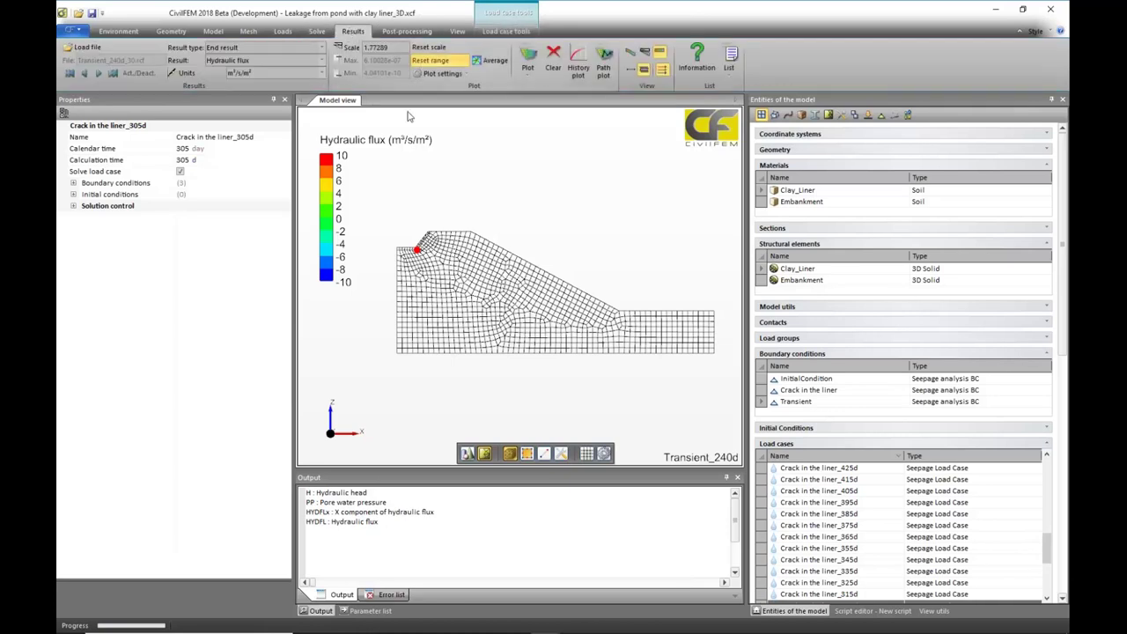
{"action": "left_click", "coordinate": [429, 46]}
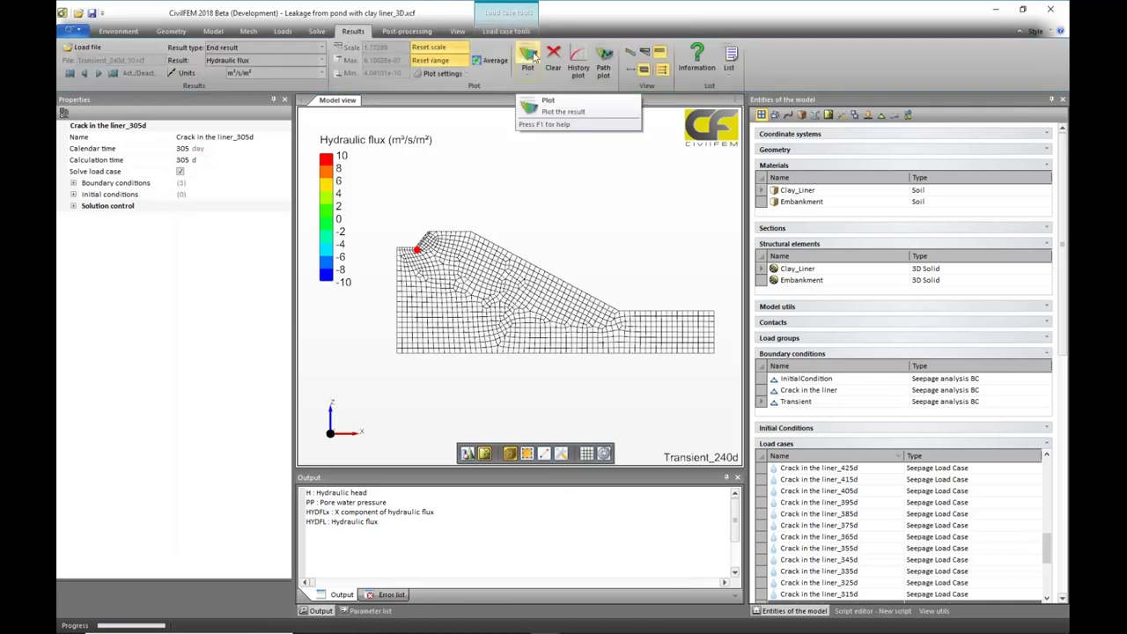
{"action": "left_click", "coordinate": [529, 58]}
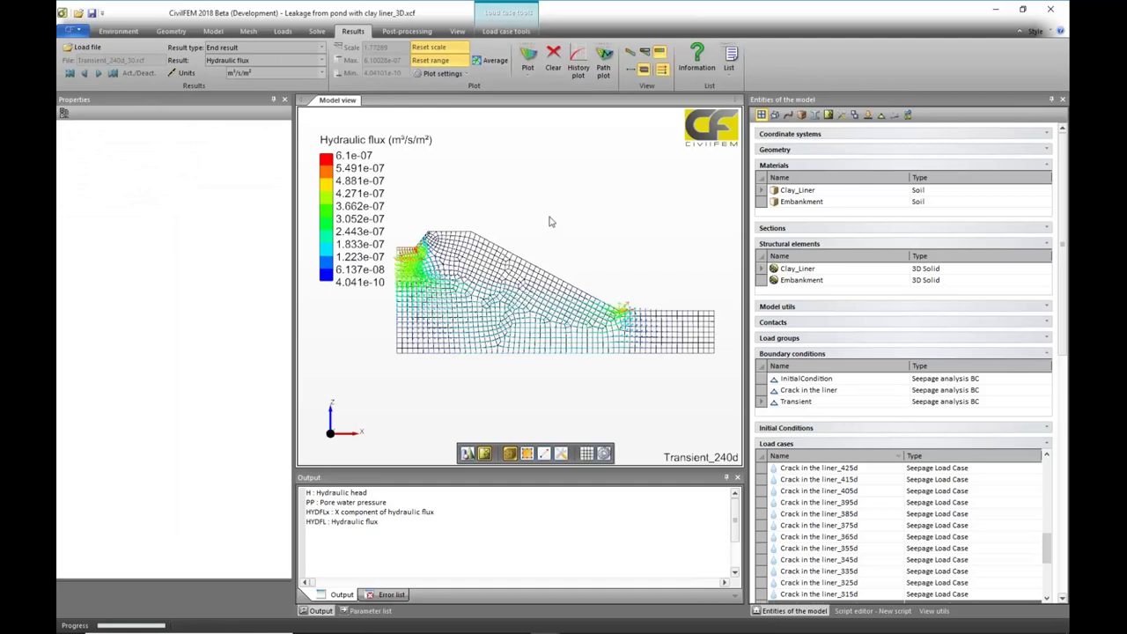
Examine the hydraulic flux vectors beneath the clay liner and through the embankment towards its downstream toe.
{"action": "scroll", "coordinate": [590, 290], "scroll_direction": "up", "scroll_amount": 6}
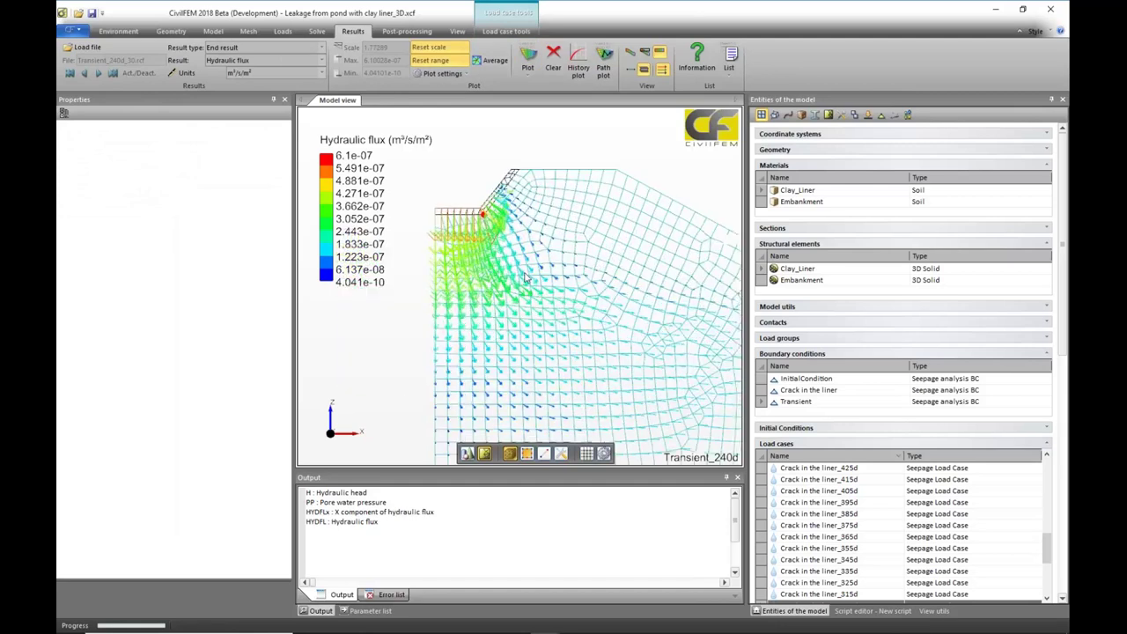
{"action": "middle_click_drag", "start_coordinate": [539, 280], "coordinate": [590, 300]}
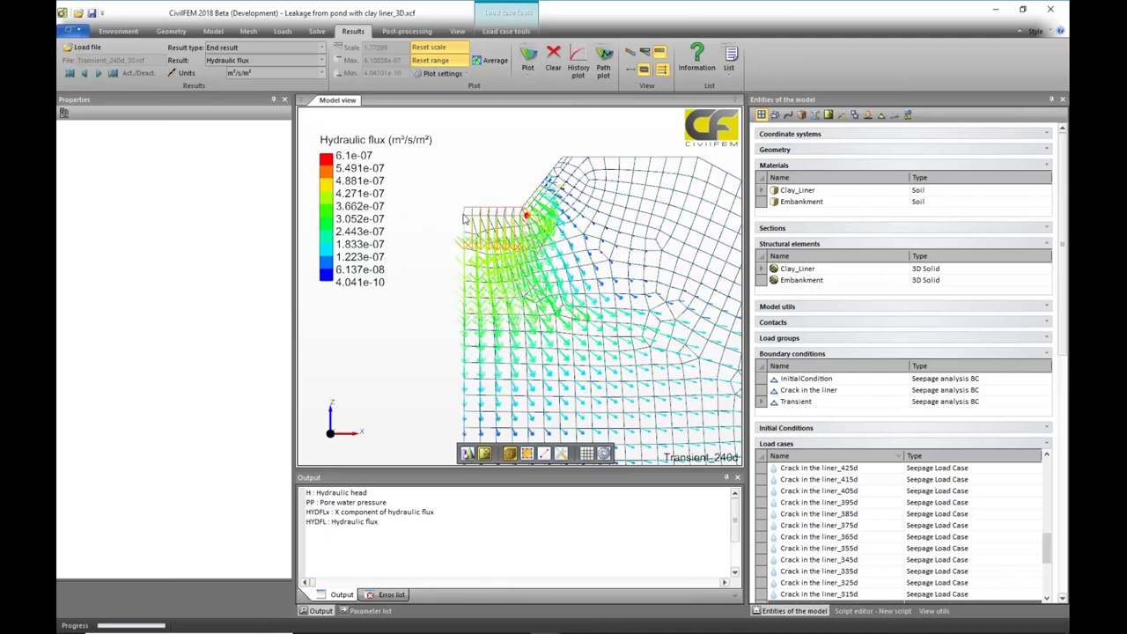
{"action": "scroll", "coordinate": [690, 268], "scroll_direction": "down", "scroll_amount": 2}
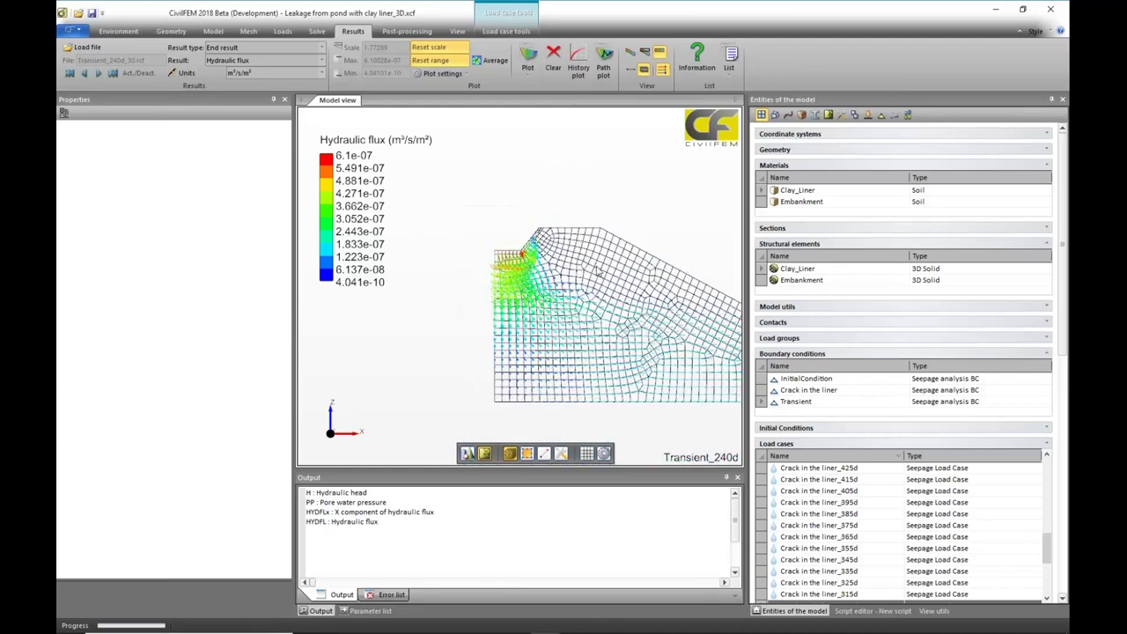
{"action": "scroll", "coordinate": [581, 300], "scroll_direction": "up", "scroll_amount": 4}
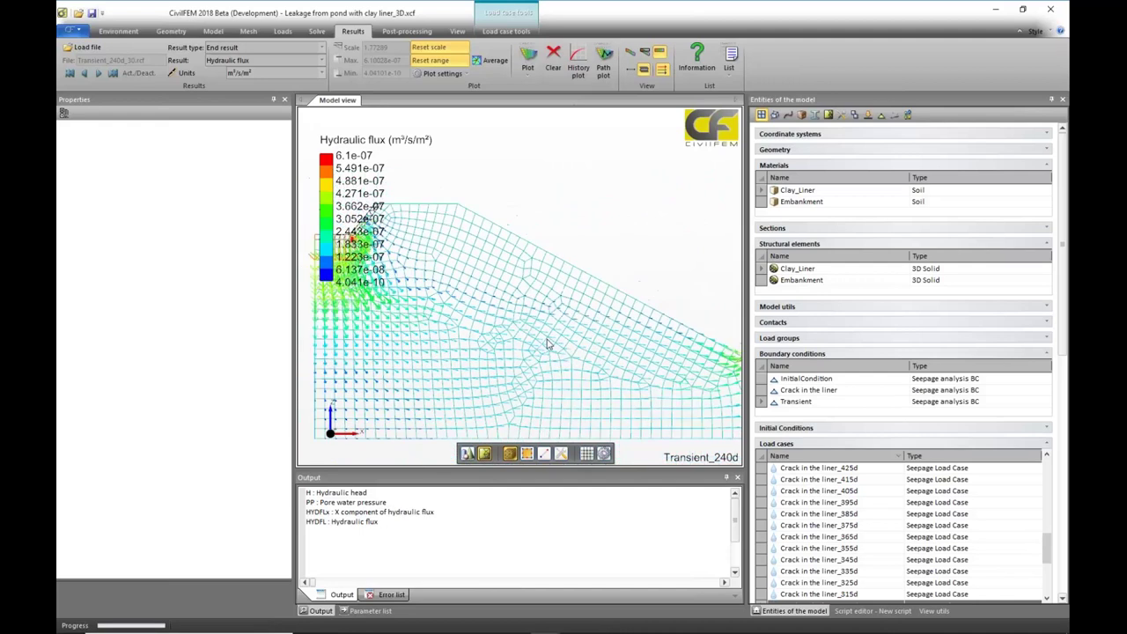
{"action": "scroll", "coordinate": [547, 343], "scroll_direction": "down", "scroll_amount": 2}
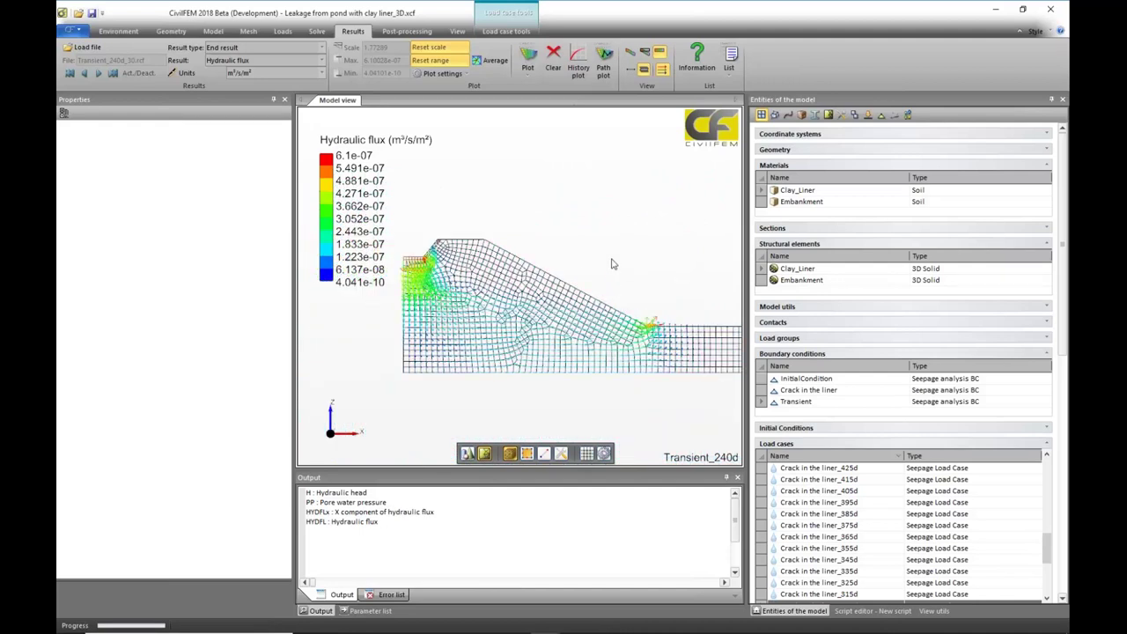
{"action": "scroll", "coordinate": [614, 265], "scroll_direction": "up", "scroll_amount": 3}
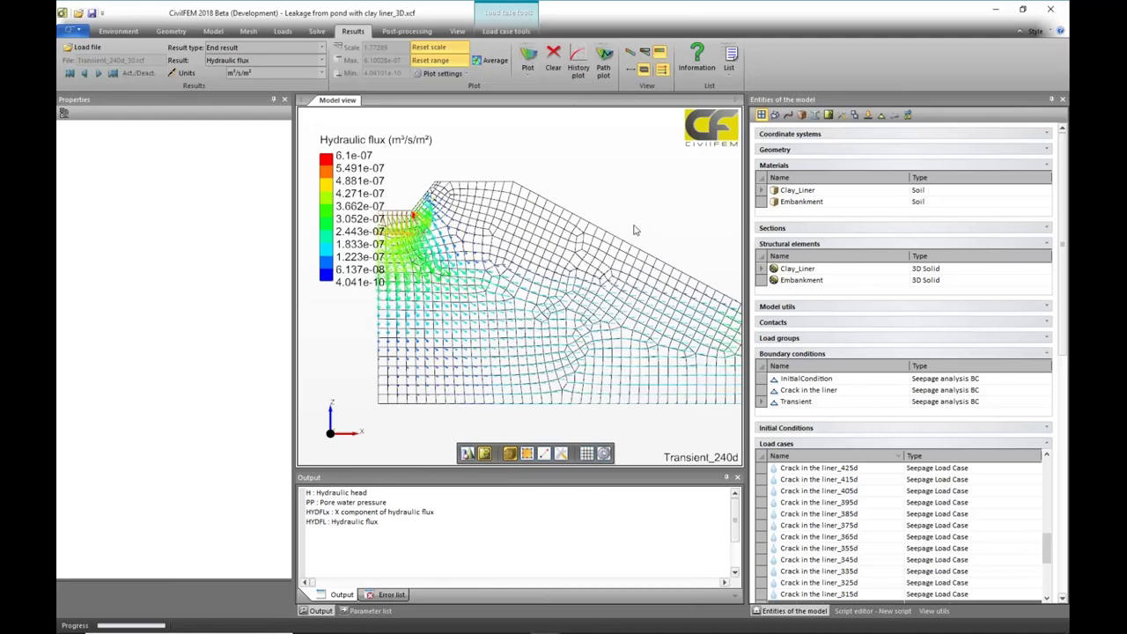
{"action": "left_click", "coordinate": [283, 33]}
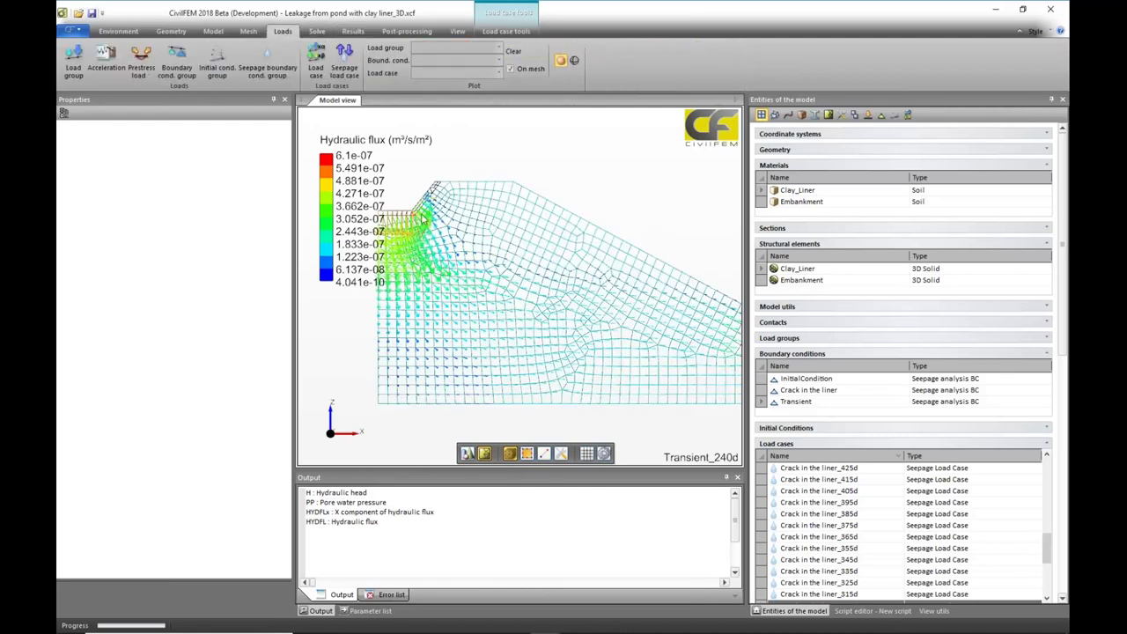
{"action": "middle_click_drag", "start_coordinate": [496, 214], "coordinate": [555, 229]}
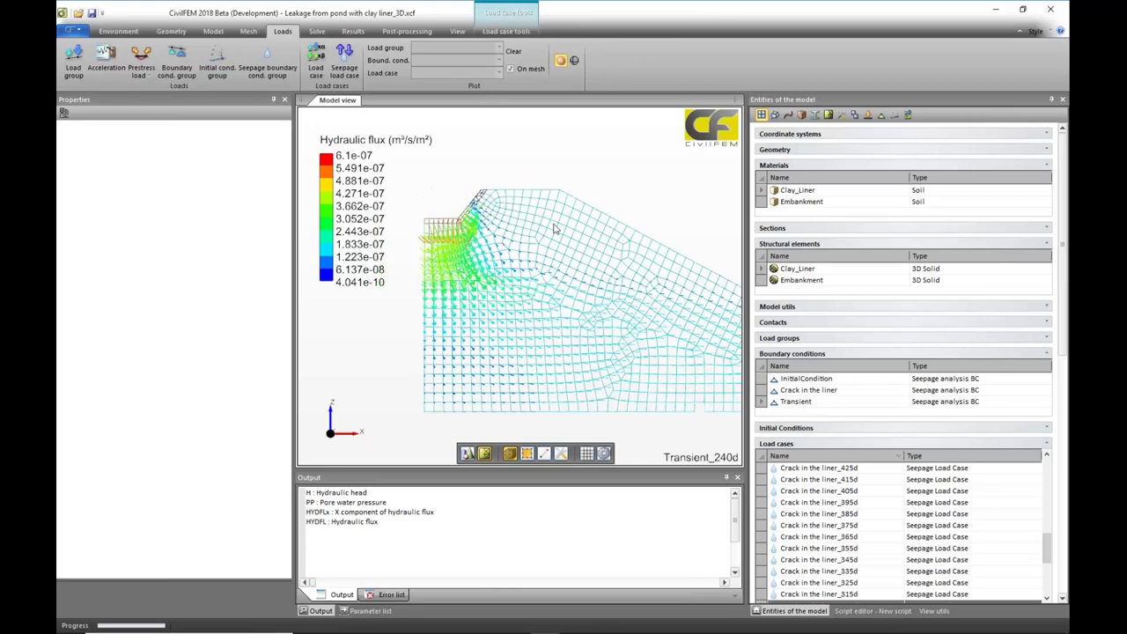
{"action": "scroll", "coordinate": [520, 216], "scroll_direction": "down", "scroll_amount": 2}
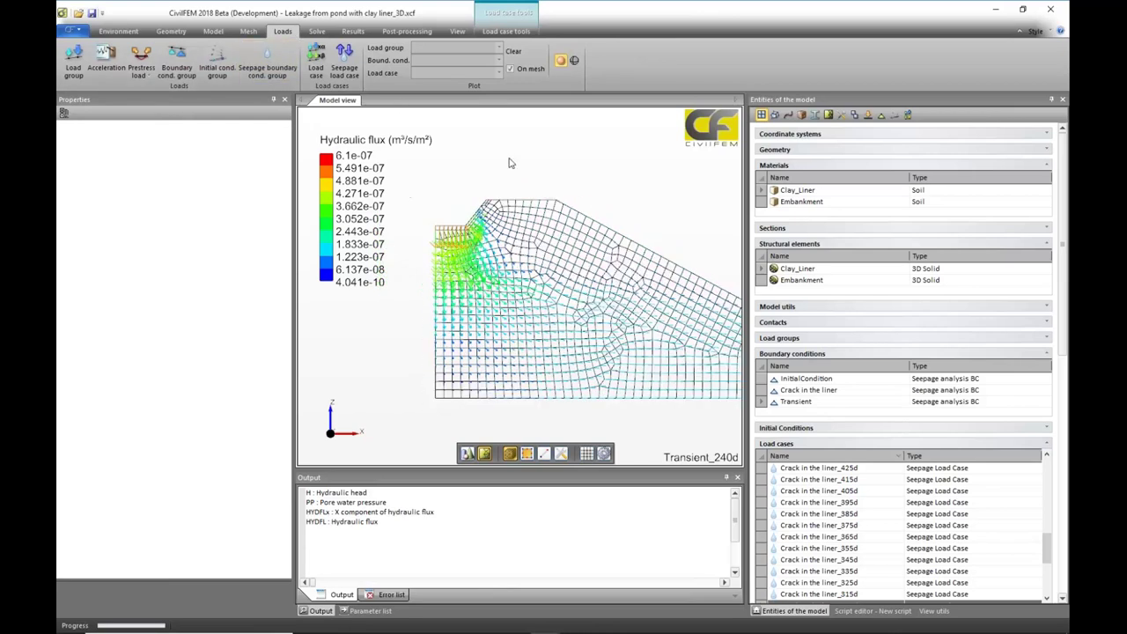
Load the results file Crack in the liner_345d_46.rcf.
{"action": "left_click", "coordinate": [353, 32]}
{"action": "left_click", "coordinate": [130, 50]}
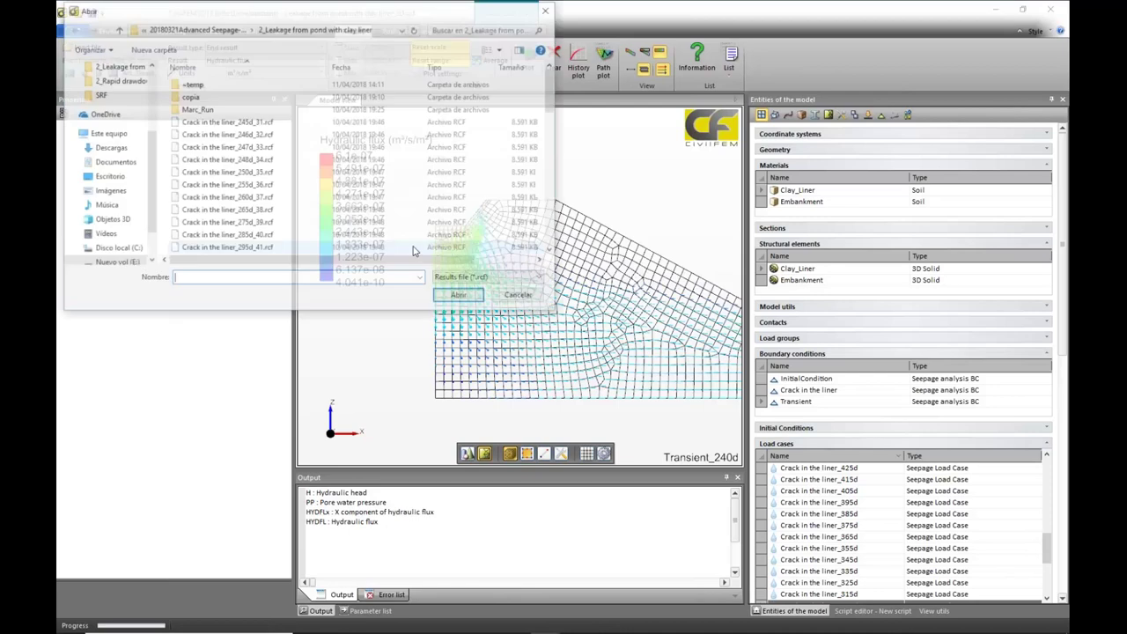
{"action": "scroll", "coordinate": [266, 136], "scroll_direction": "down", "scroll_amount": 3}
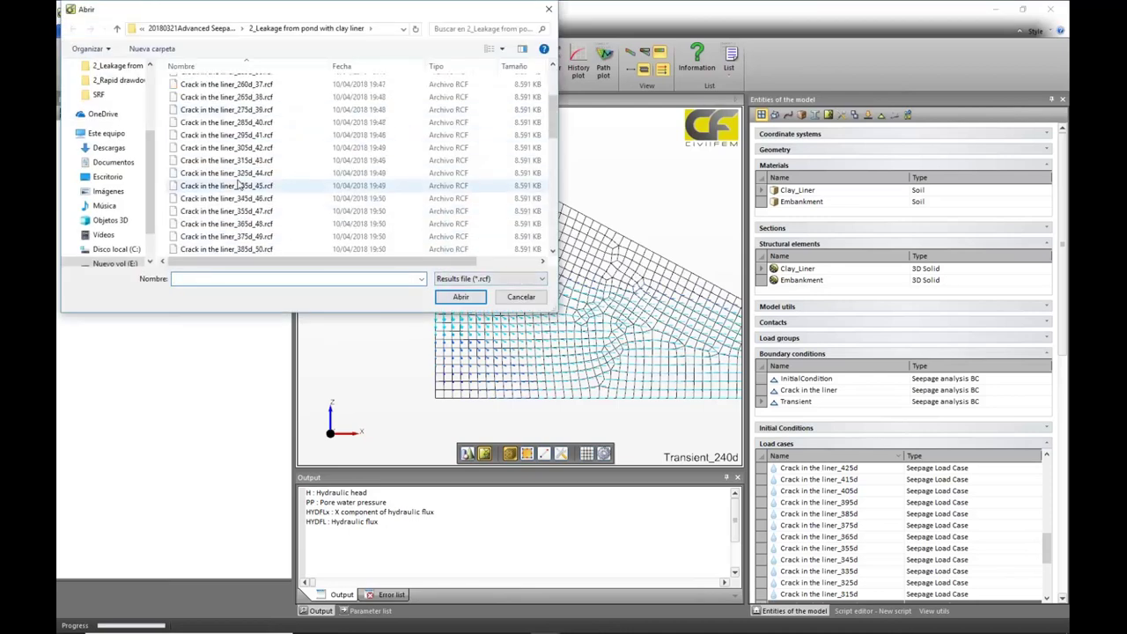
{"action": "left_click", "coordinate": [246, 198]}
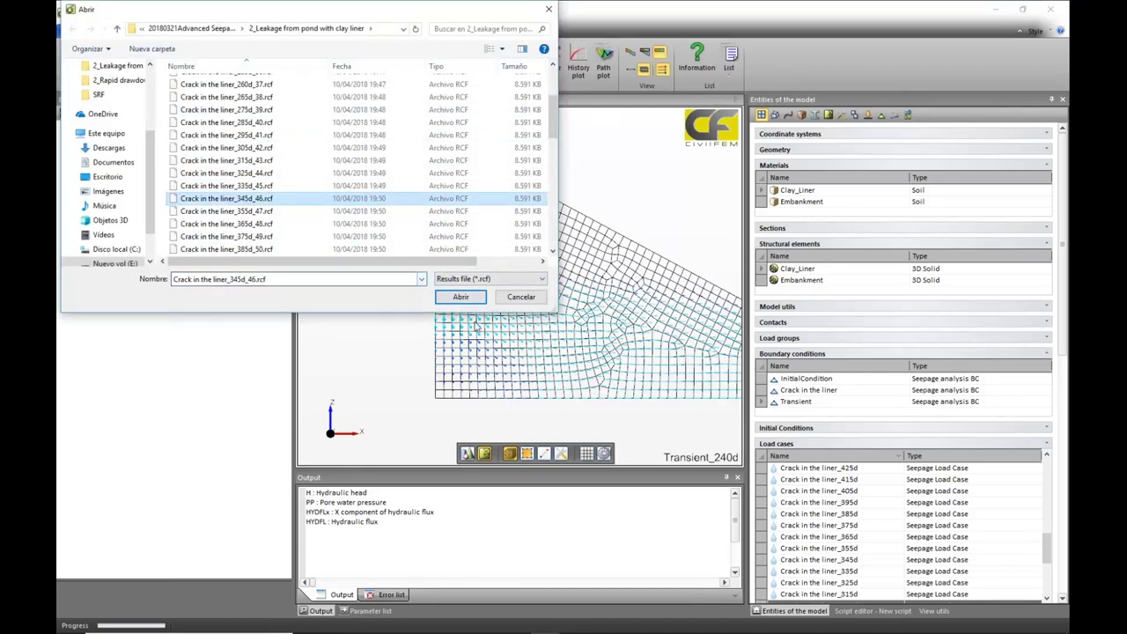
{"action": "left_click", "coordinate": [461, 297]}
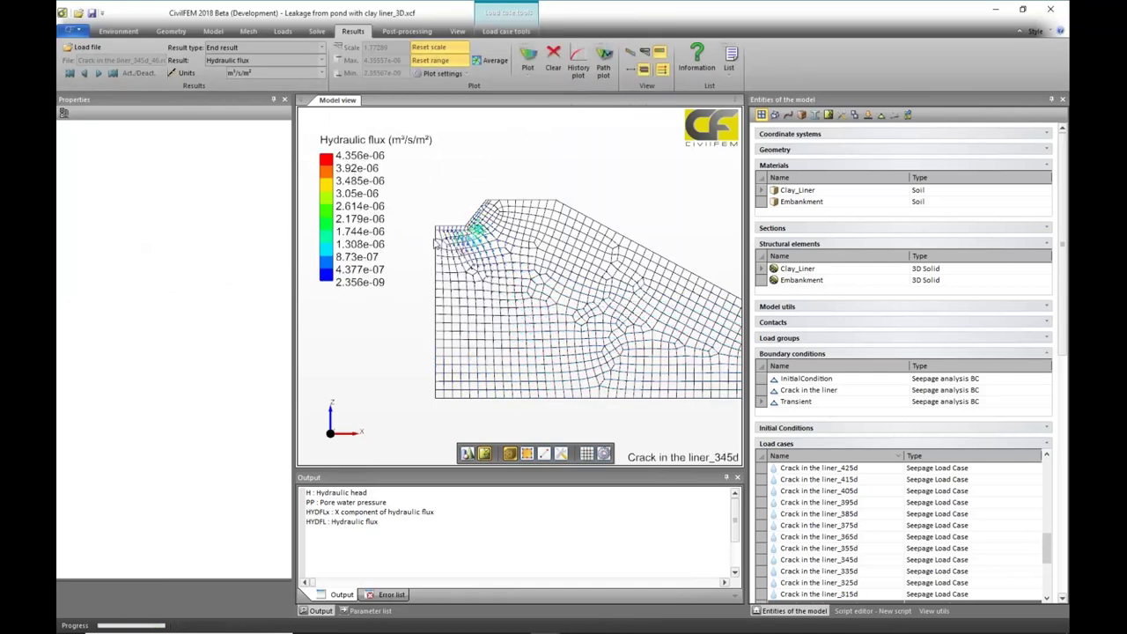
Inspect the hydraulic flux vectors around the liner crack and replot the hydraulic flux as contours.
{"action": "scroll", "coordinate": [435, 244], "scroll_direction": "up", "scroll_amount": 3}
{"action": "middle_click_drag", "start_coordinate": [459, 198], "coordinate": [489, 216]}
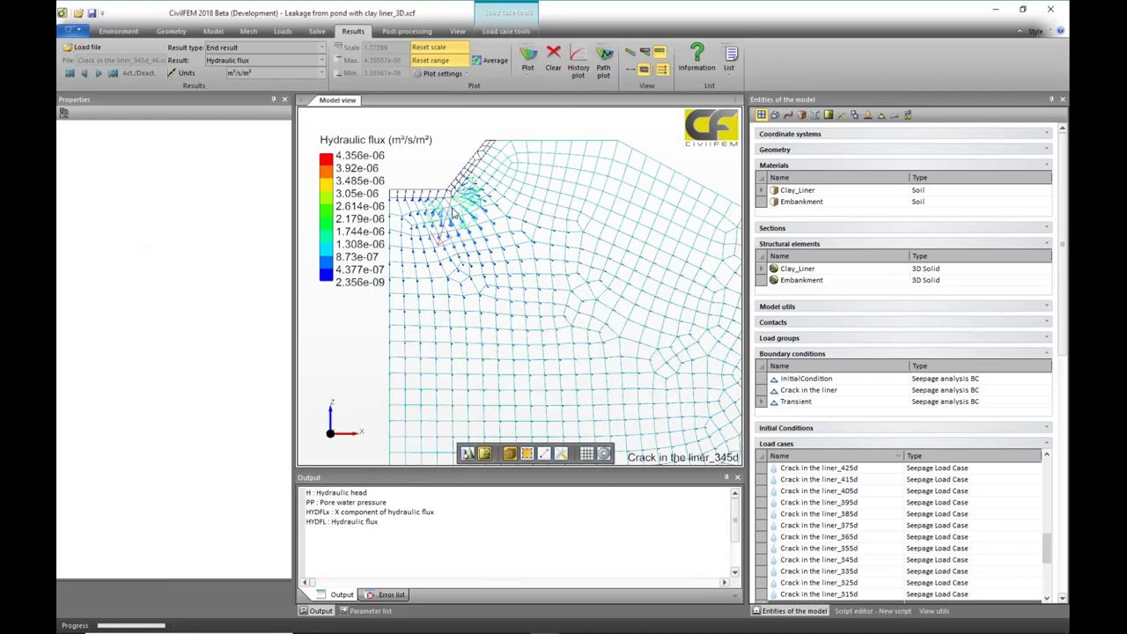
{"action": "scroll", "coordinate": [451, 210], "scroll_direction": "down", "scroll_amount": 5}
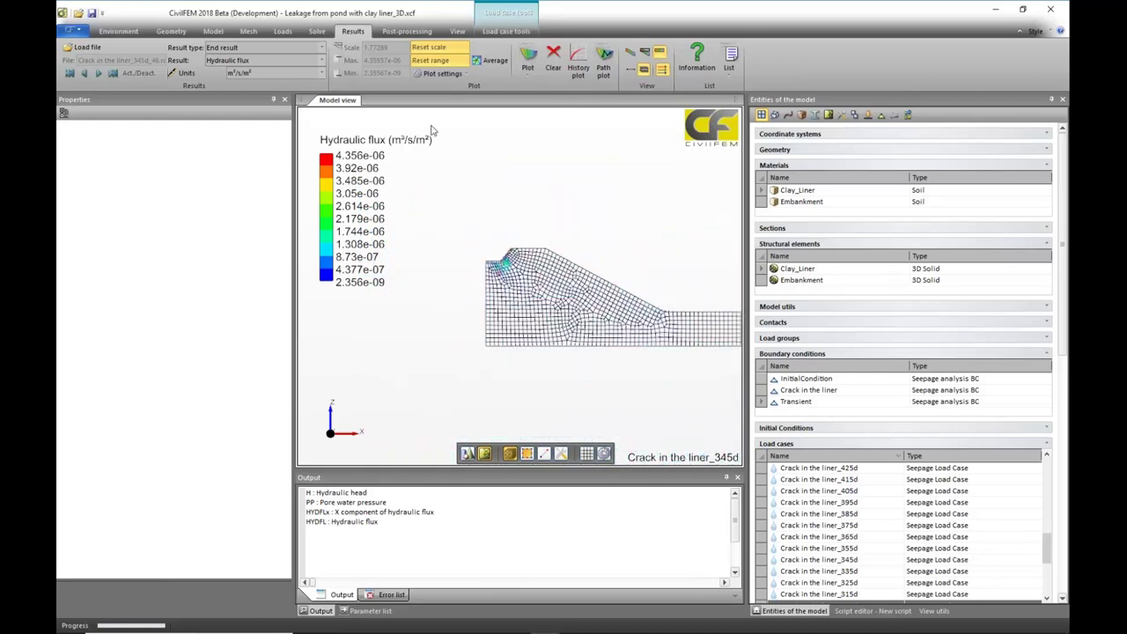
{"action": "left_click", "coordinate": [535, 58]}
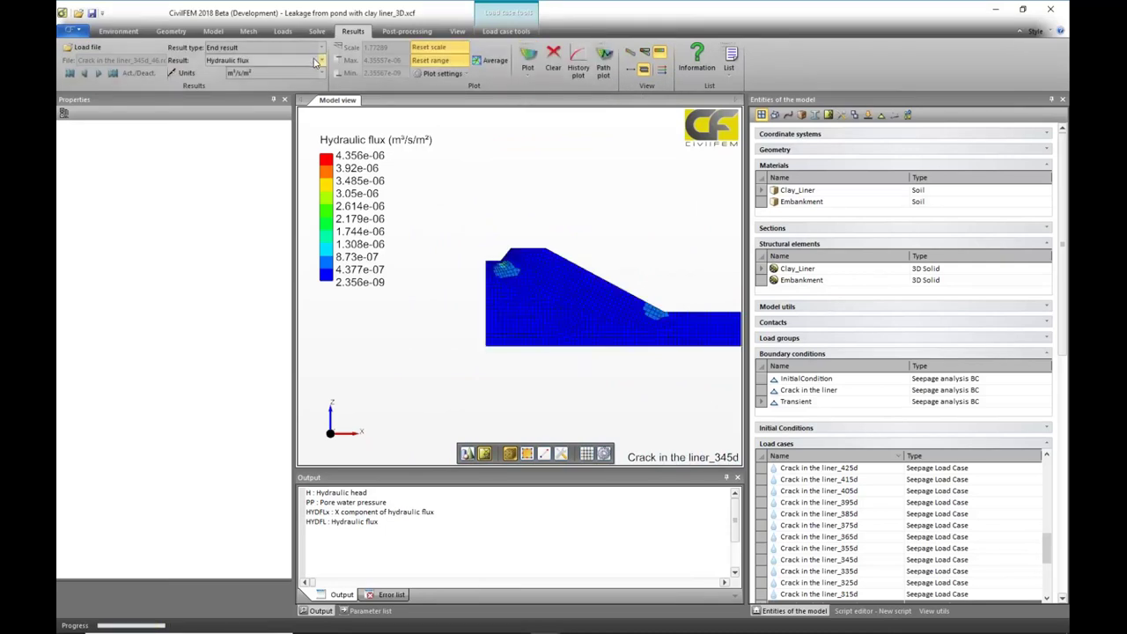
Plot the Pore water pressure node result and centre the whole embankment in the view.
{"action": "left_click", "coordinate": [320, 60]}
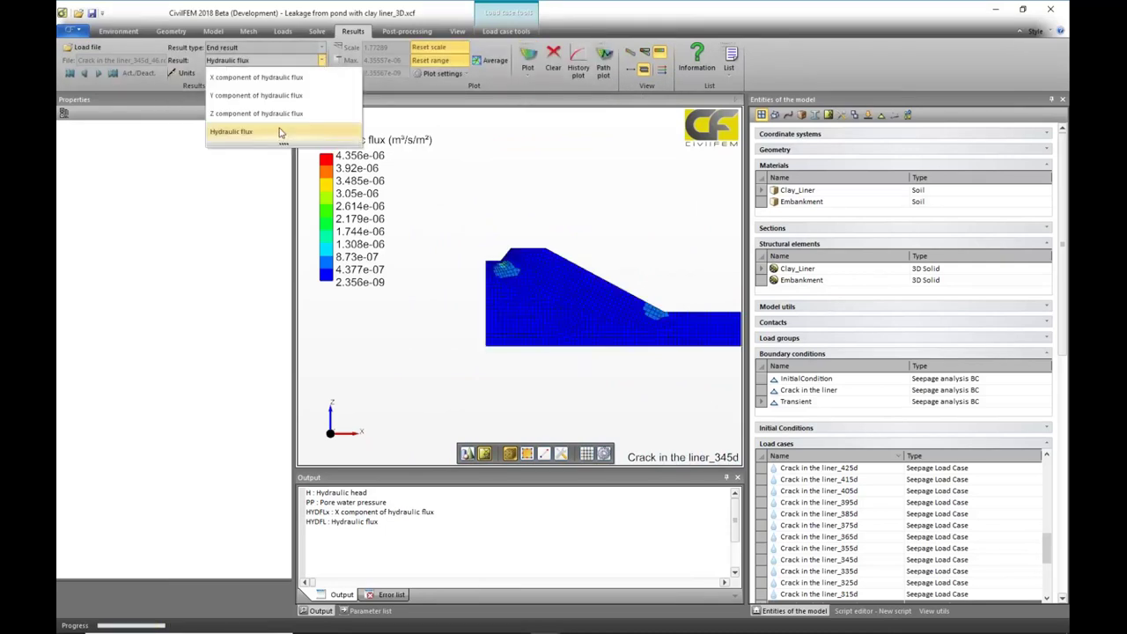
{"action": "left_click", "coordinate": [322, 48]}
{"action": "left_click", "coordinate": [295, 76]}
{"action": "left_click", "coordinate": [322, 60]}
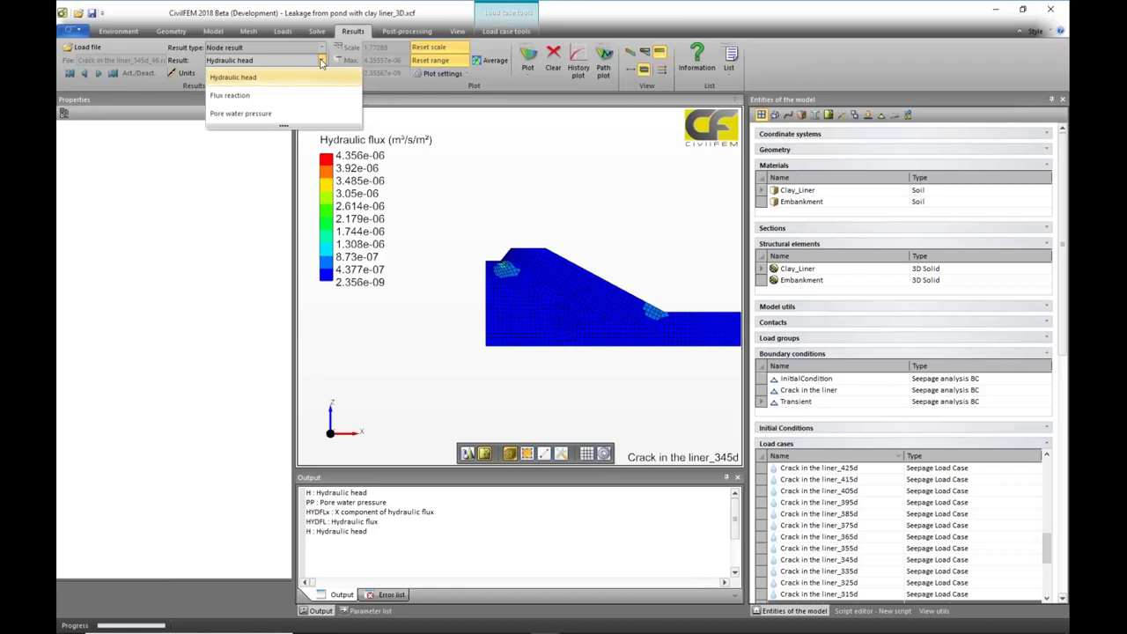
{"action": "left_click", "coordinate": [284, 114]}
{"action": "left_click", "coordinate": [525, 57]}
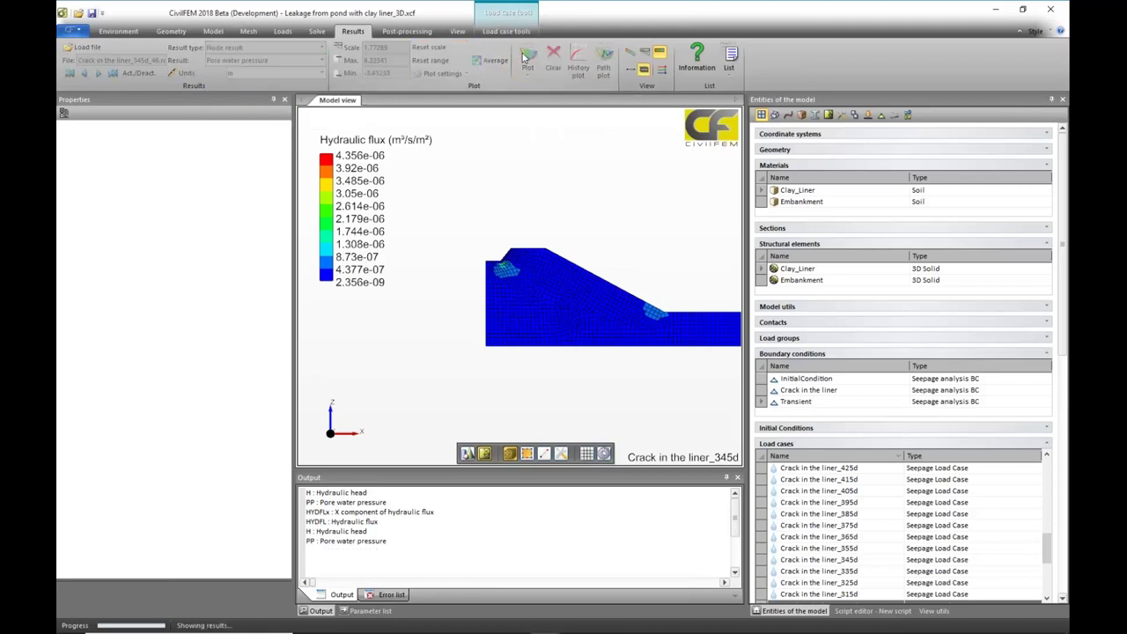
{"action": "middle_click_drag", "start_coordinate": [651, 195], "coordinate": [575, 188]}
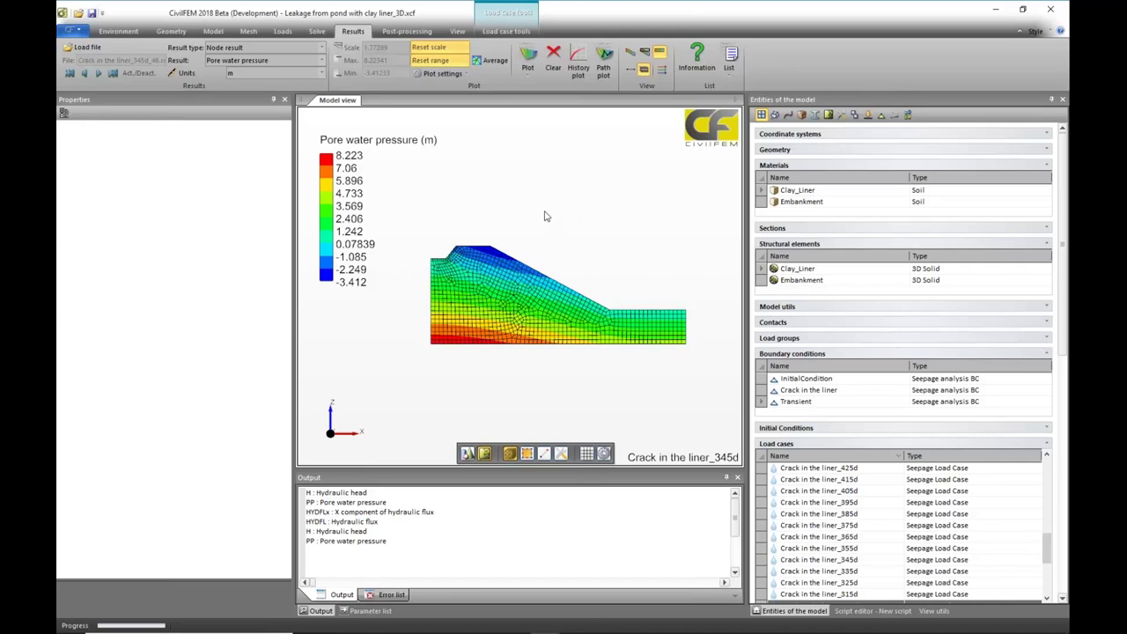
Switch to the PowerPoint presentation and start the slide show at the "Leakage from pond with clay liner" slide.
{"action": "mouse_move", "coordinate": [427, 627]}
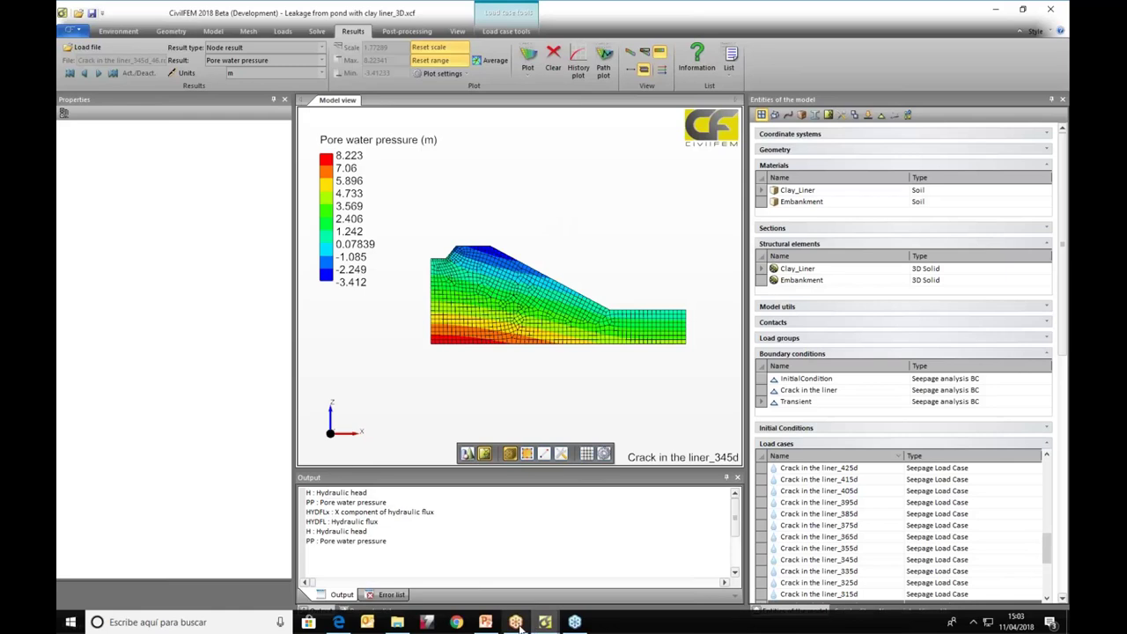
{"action": "left_click", "coordinate": [485, 623]}
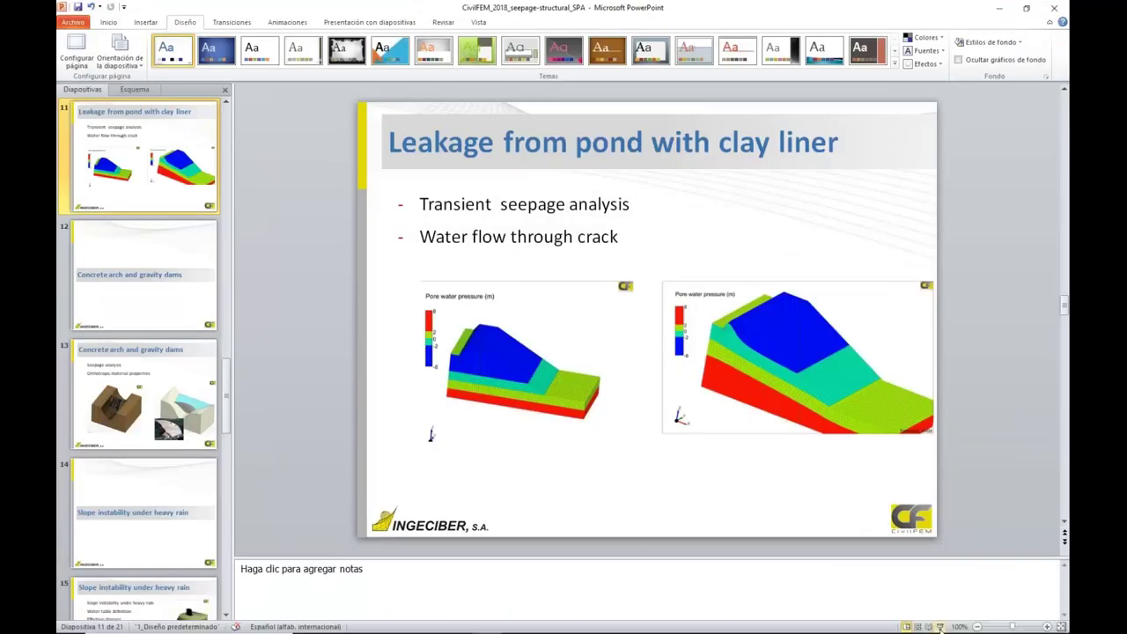
{"action": "left_click", "coordinate": [939, 626]}
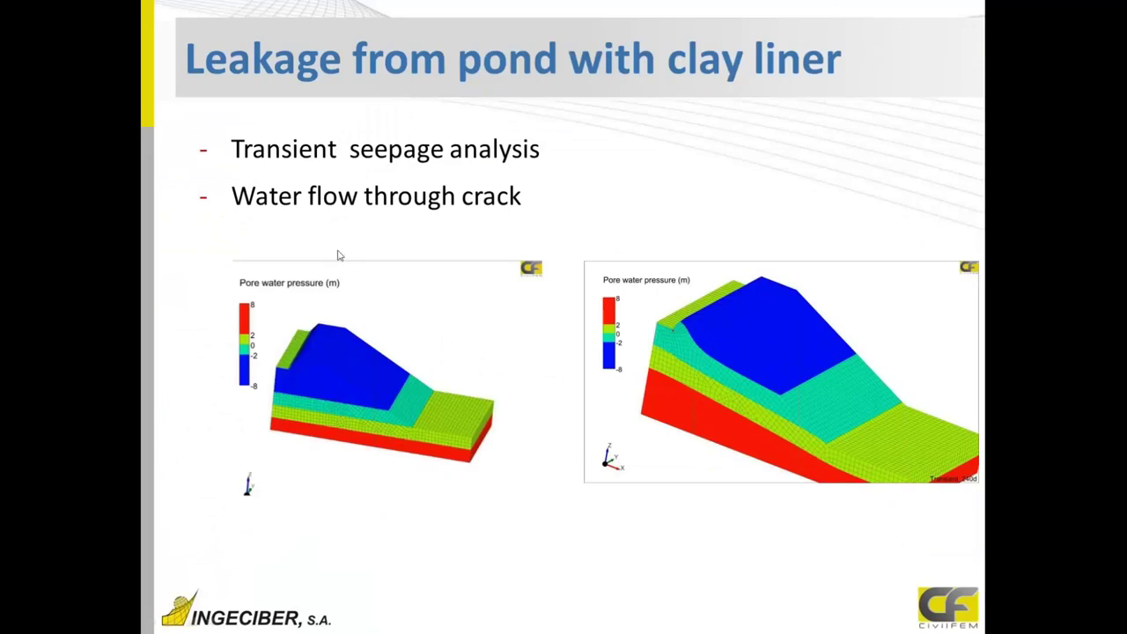
{"action": "mouse_move", "coordinate": [282, 362]}
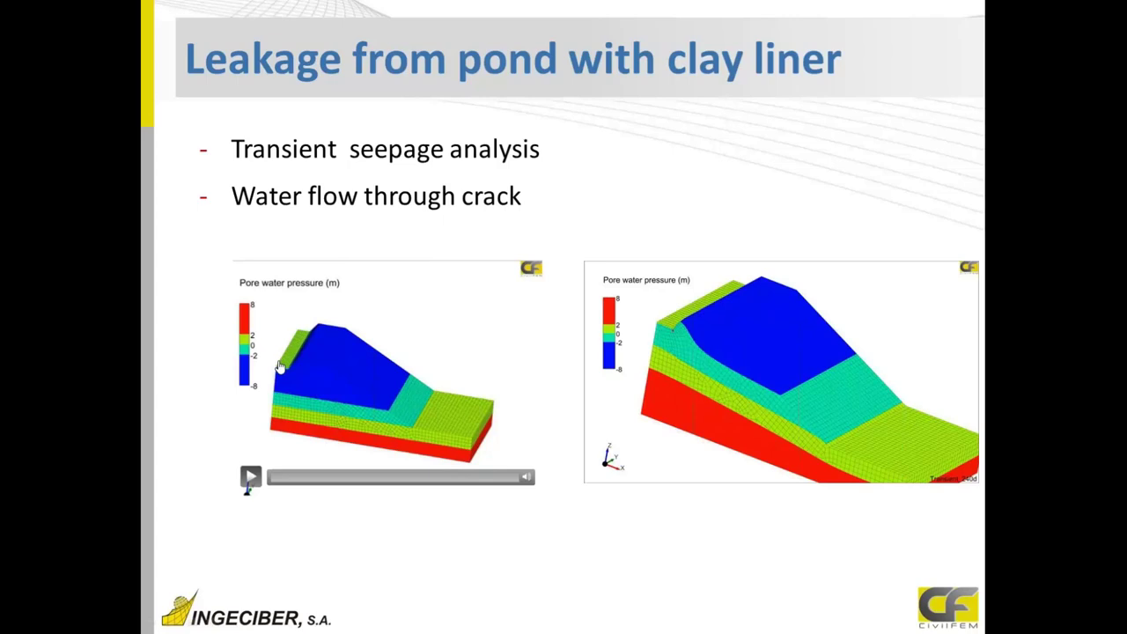
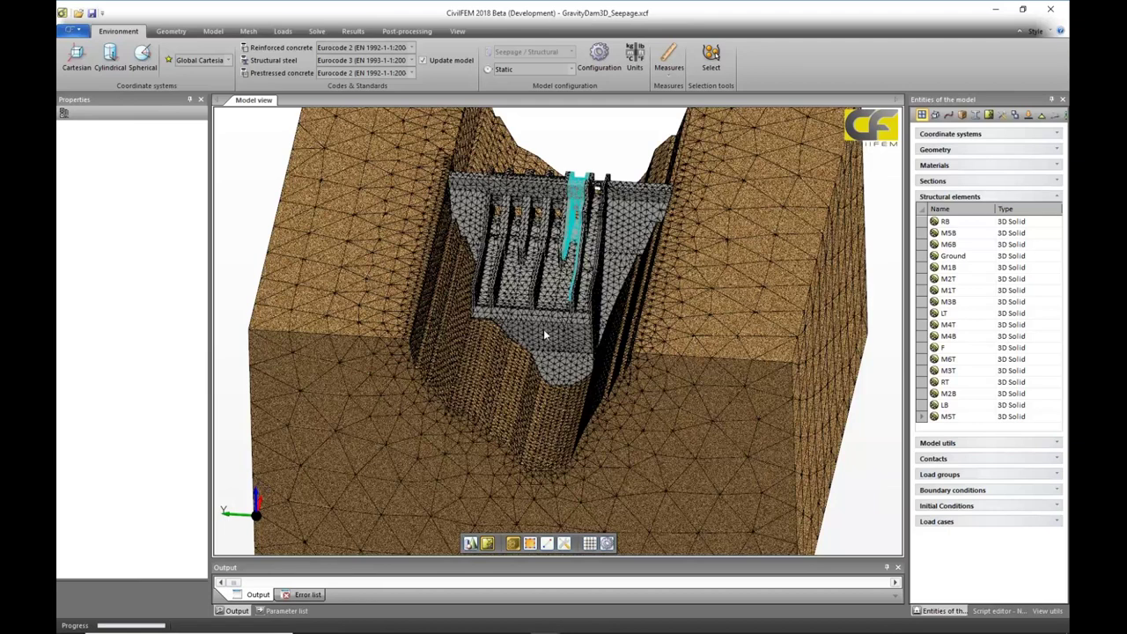
Hide all structural elements of the gravity dam model except Ground.
{"action": "left_click", "coordinate": [654, 424]}
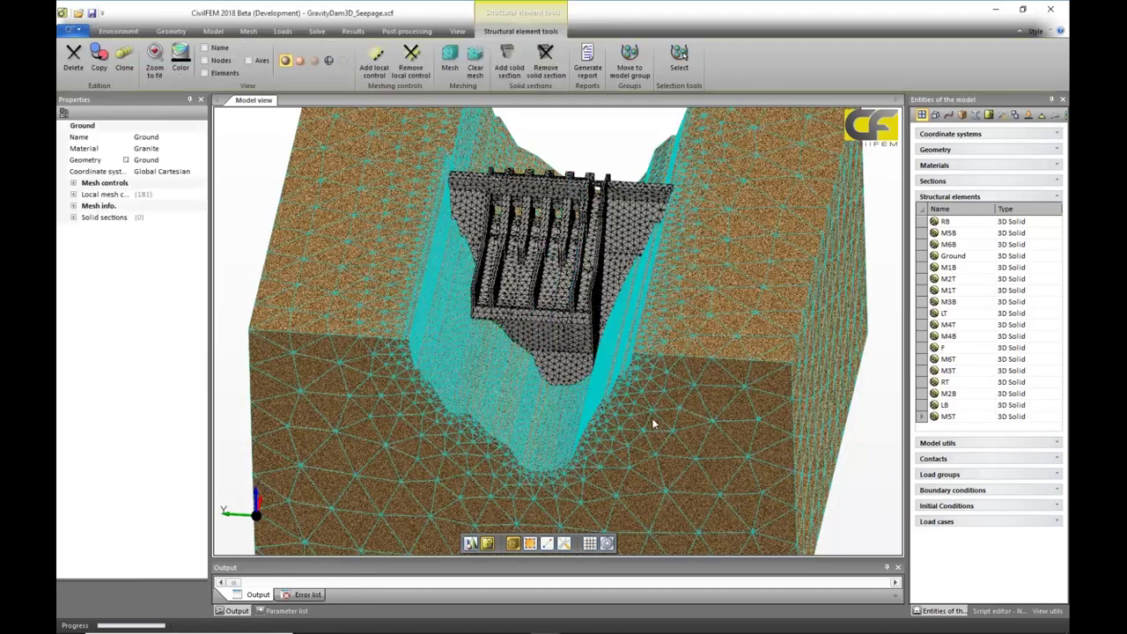
{"action": "middle_click_drag", "start_coordinate": [653, 424], "coordinate": [872, 342]}
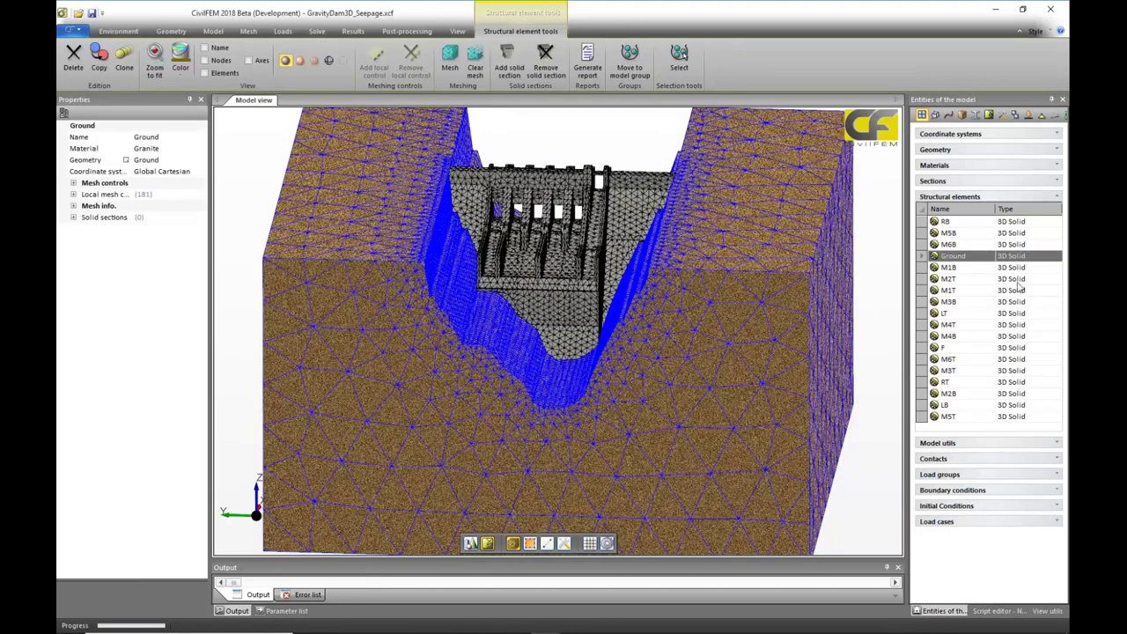
{"action": "left_click", "coordinate": [923, 214]}
{"action": "left_click", "coordinate": [923, 214]}
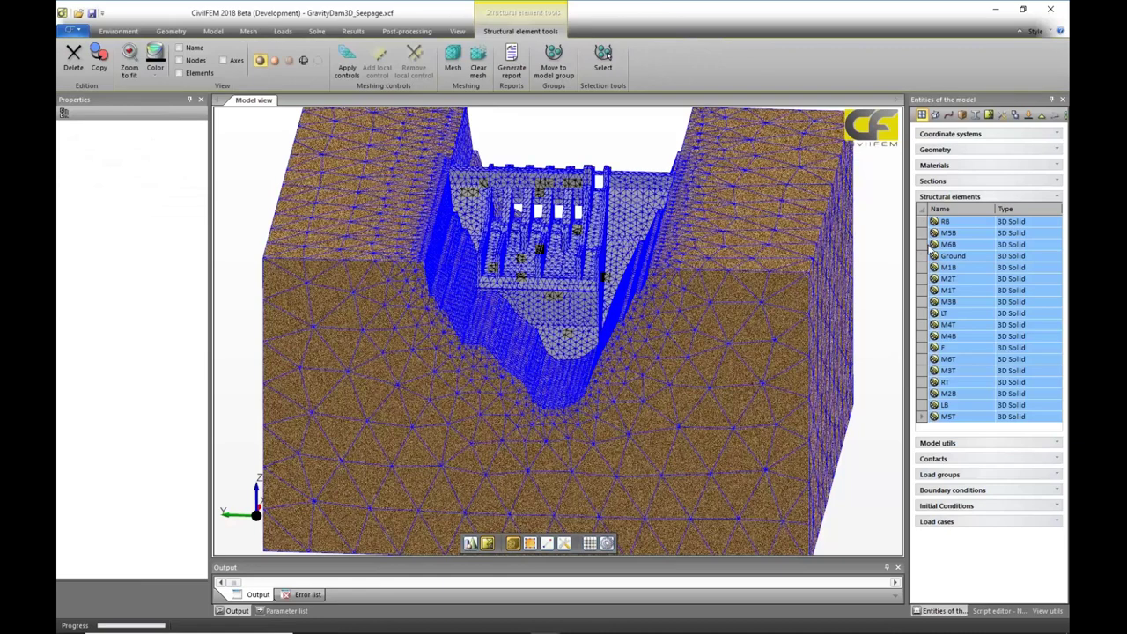
{"action": "left_click", "coordinate": [953, 256], "text": "ctrl"}
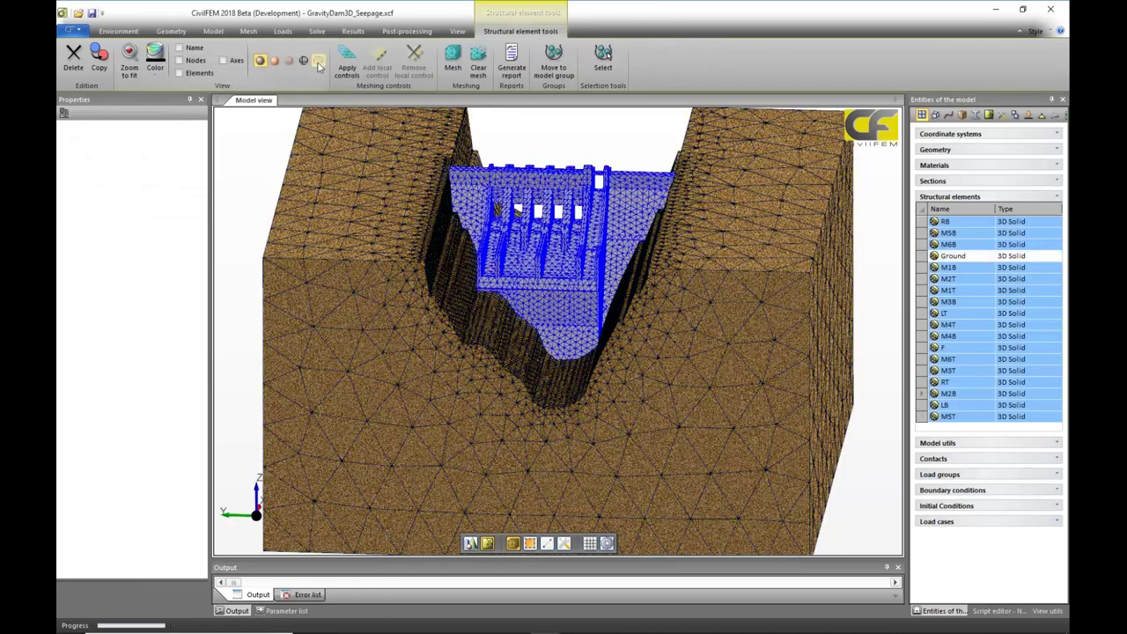
{"action": "left_click", "coordinate": [318, 60]}
{"action": "left_click", "coordinate": [760, 349]}
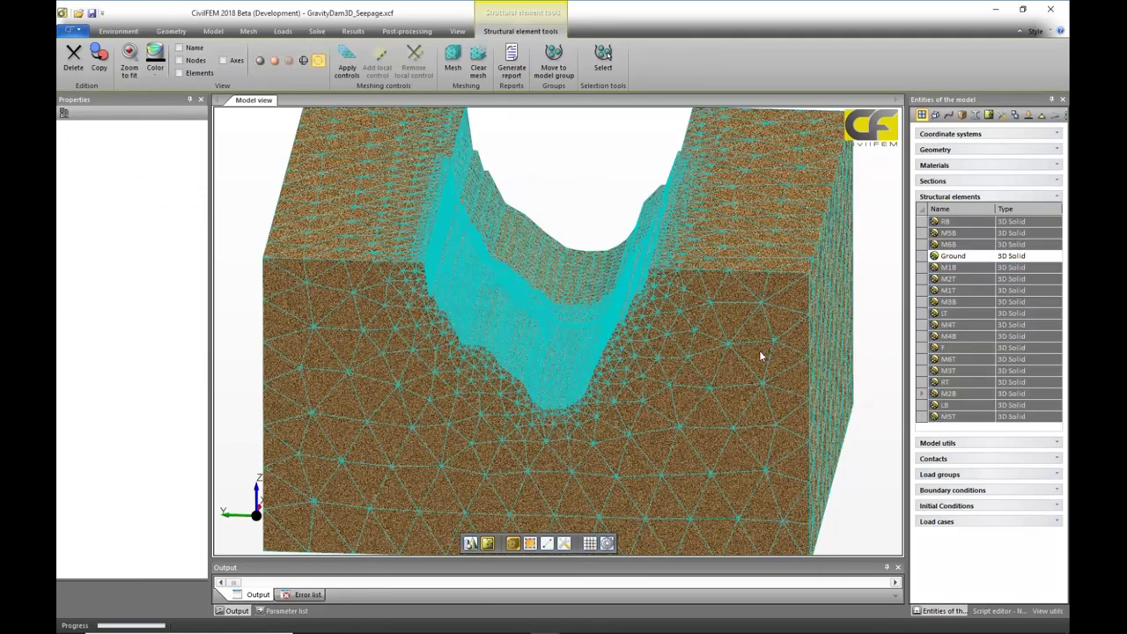
{"action": "left_click", "coordinate": [877, 295]}
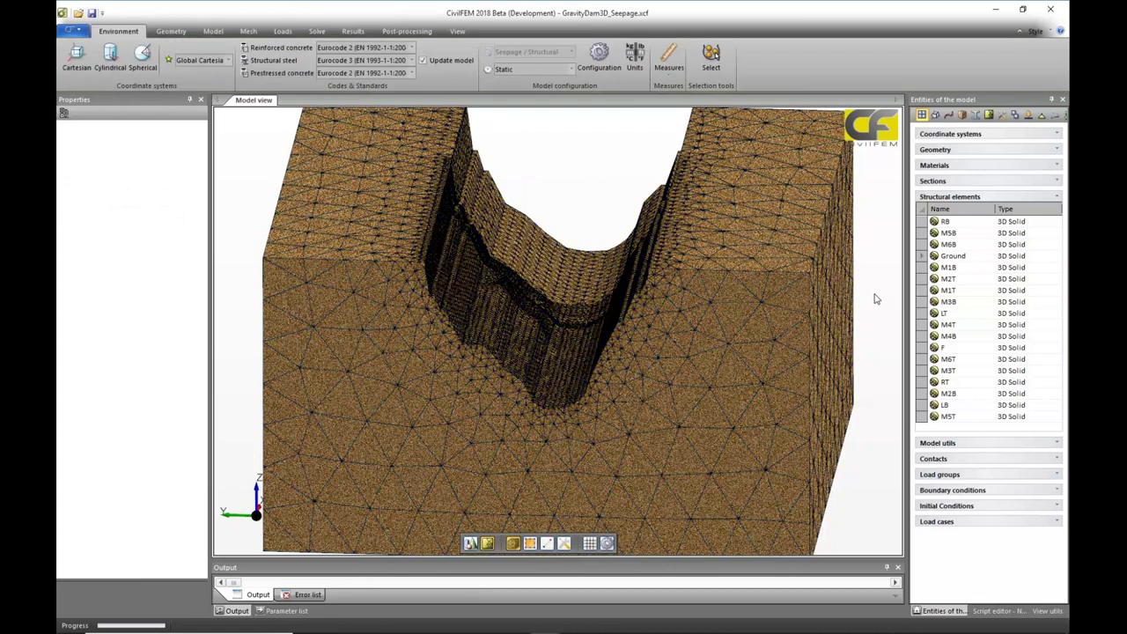
Inspect the Granite material's porous properties, switching its Ks Orthotropic option on and back off.
{"action": "middle_click_drag", "start_coordinate": [710, 259], "coordinate": [710, 331]}
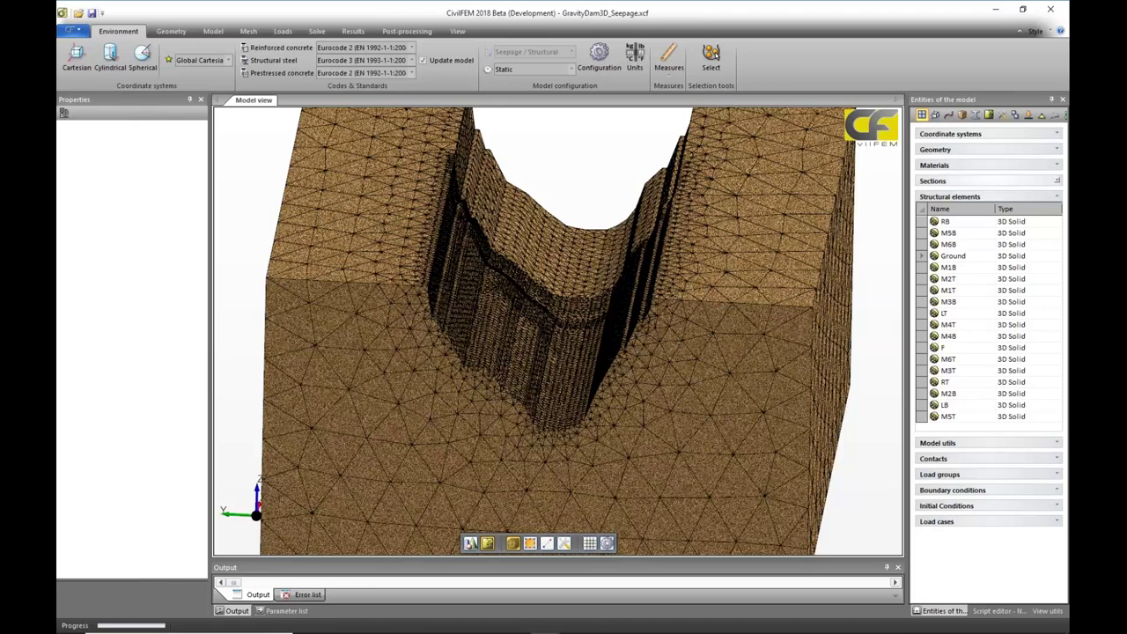
{"action": "left_click", "coordinate": [938, 165]}
{"action": "left_click", "coordinate": [953, 201]}
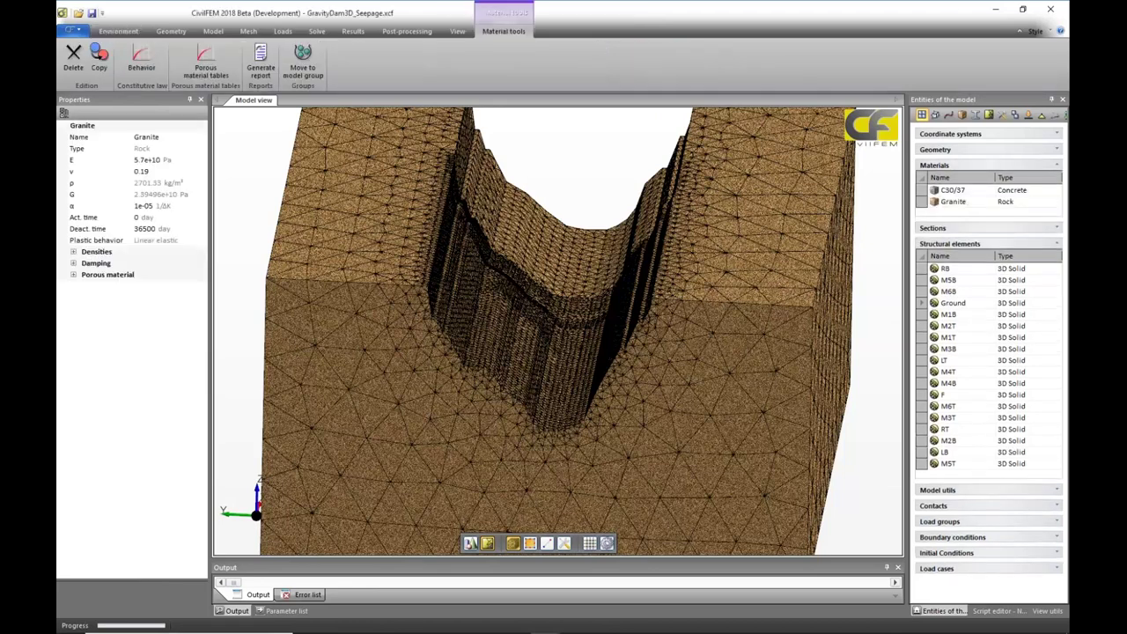
{"action": "left_click", "coordinate": [74, 273]}
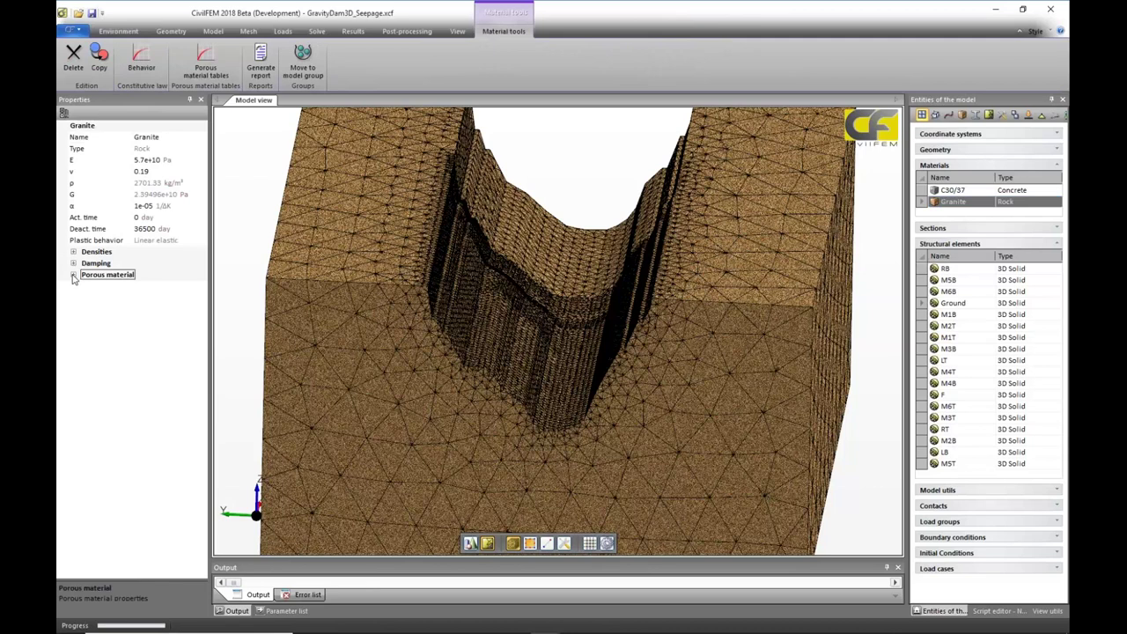
{"action": "left_click", "coordinate": [138, 286]}
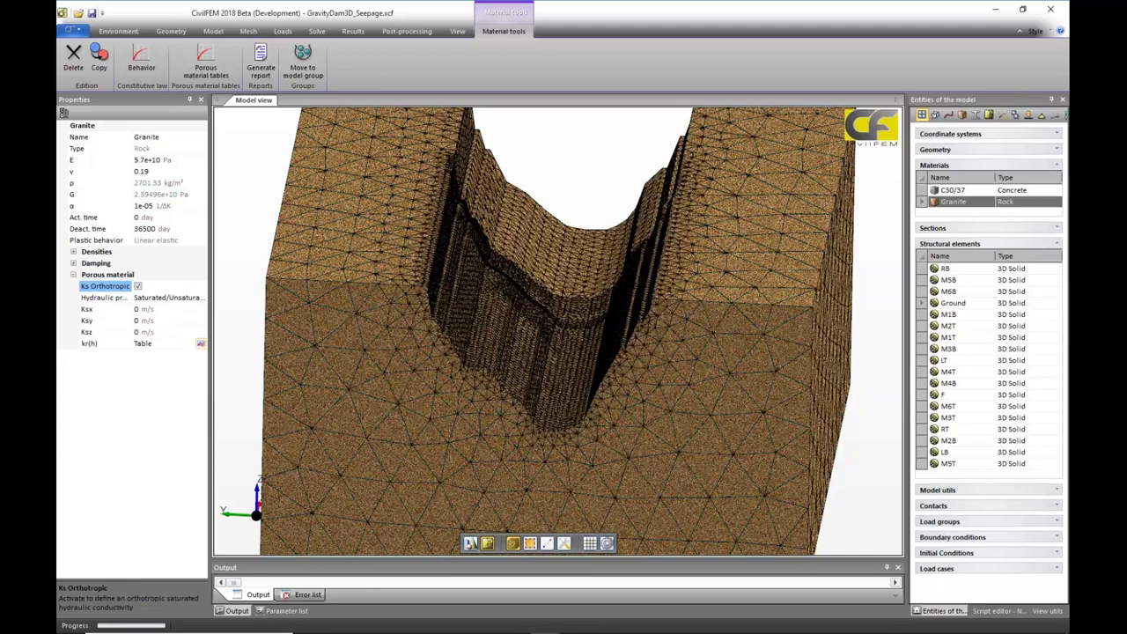
{"action": "left_click", "coordinate": [141, 286]}
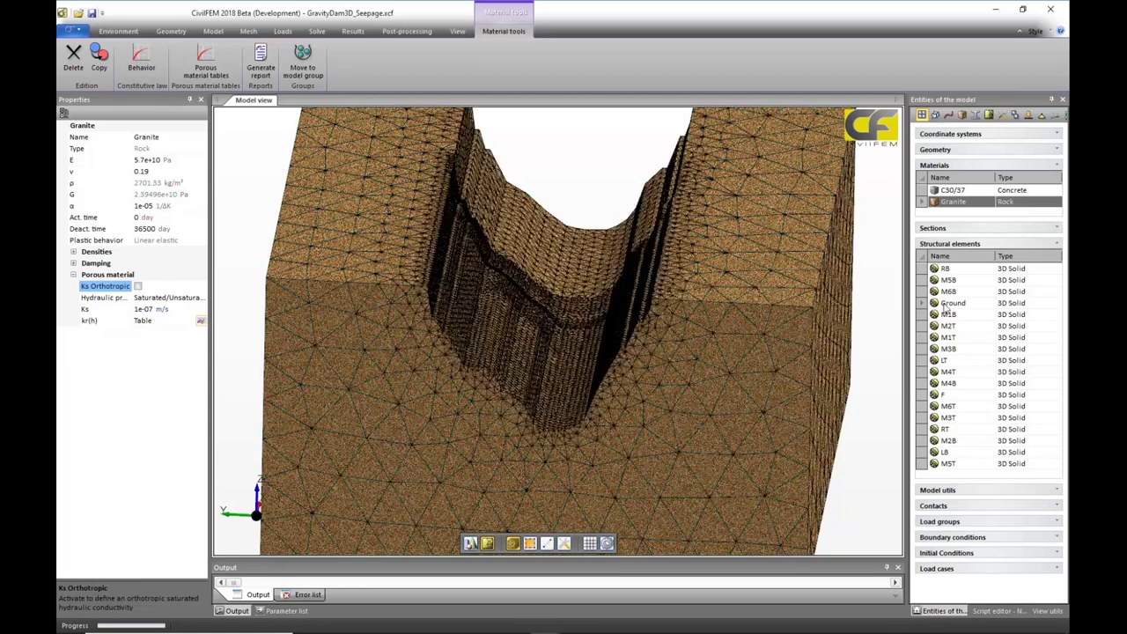
Check which coordinate systems can be assigned to the Ground structural element.
{"action": "left_click", "coordinate": [929, 303]}
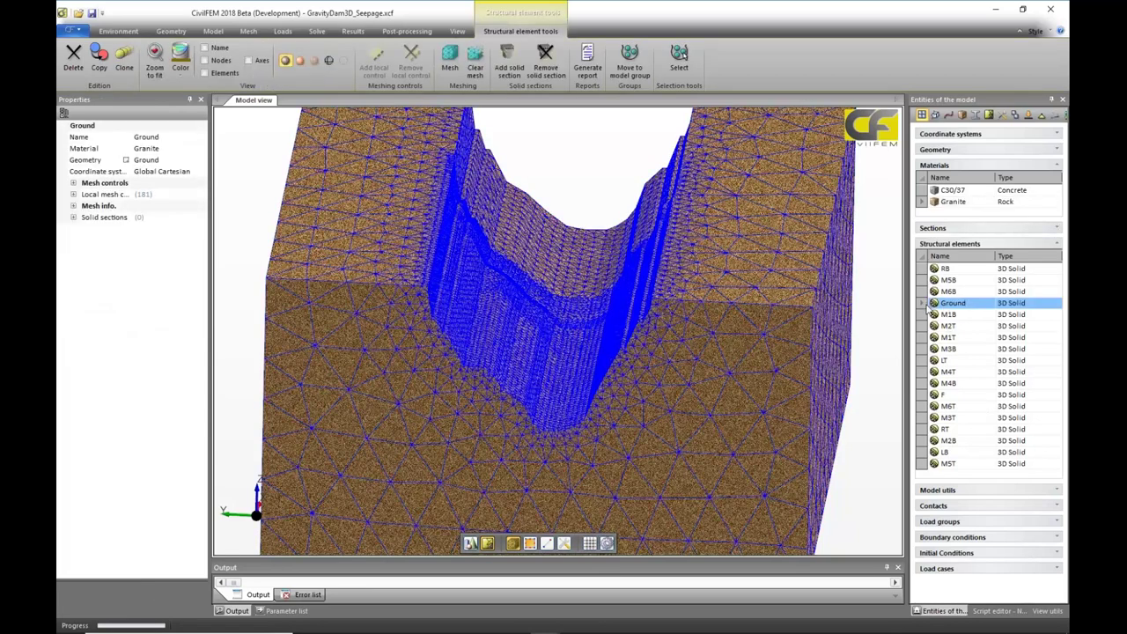
{"action": "left_click", "coordinate": [199, 173]}
{"action": "left_click", "coordinate": [201, 171]}
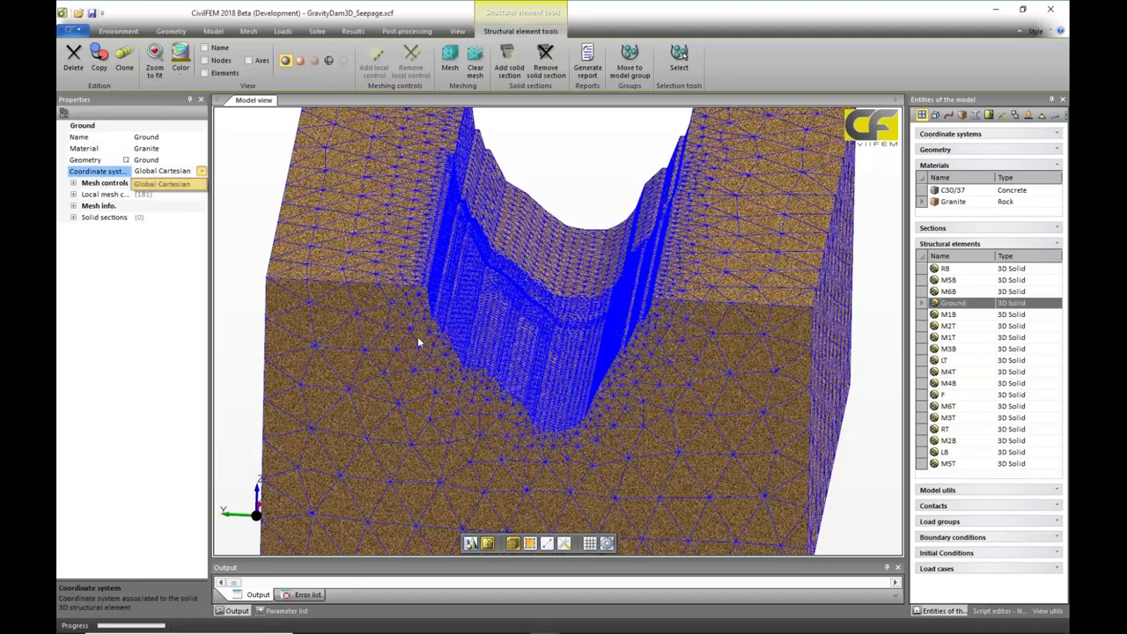
{"action": "left_click", "coordinate": [162, 303]}
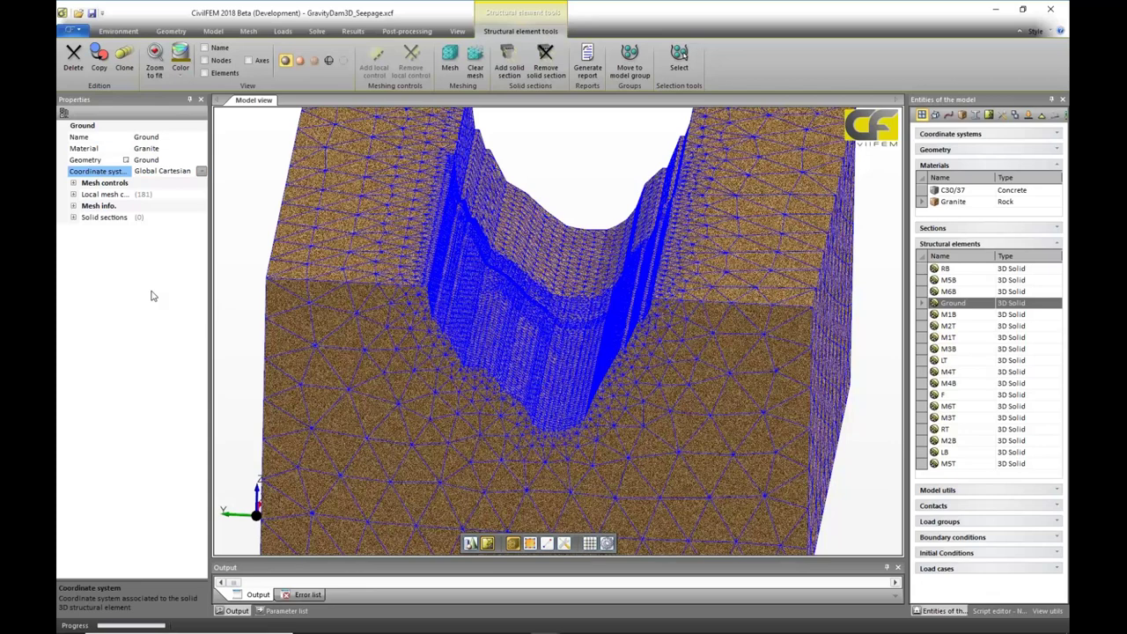
Plot the Total head BC boundary condition on the mesh of the gravity dam's Ground element.
{"action": "scroll", "coordinate": [674, 260], "scroll_direction": "down", "scroll_amount": 3}
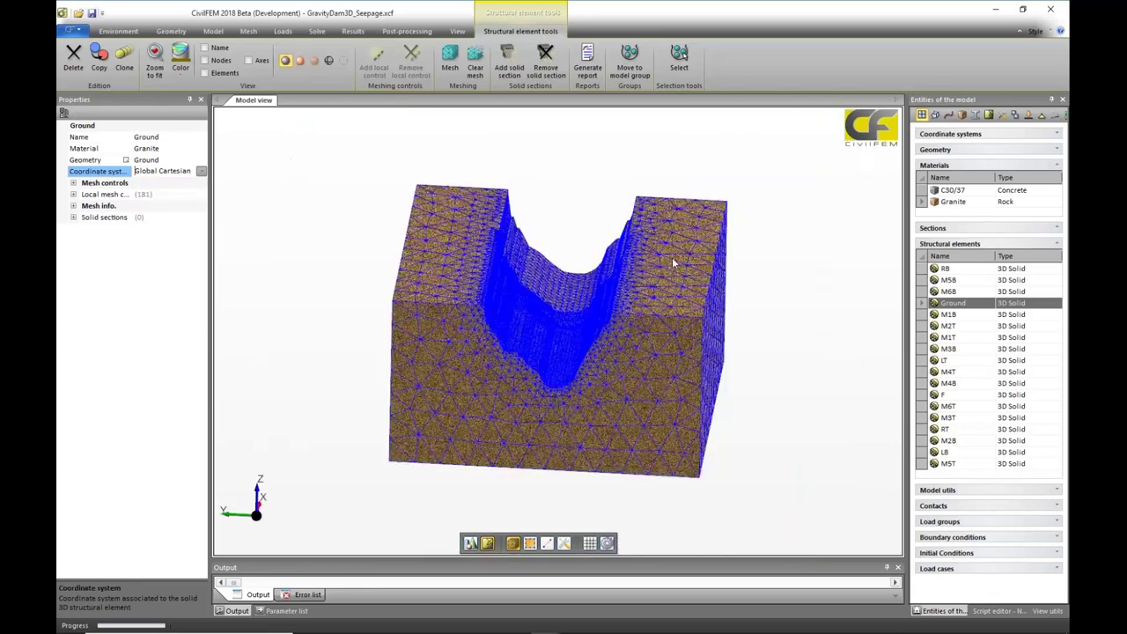
{"action": "middle_click_drag", "start_coordinate": [675, 260], "coordinate": [828, 478]}
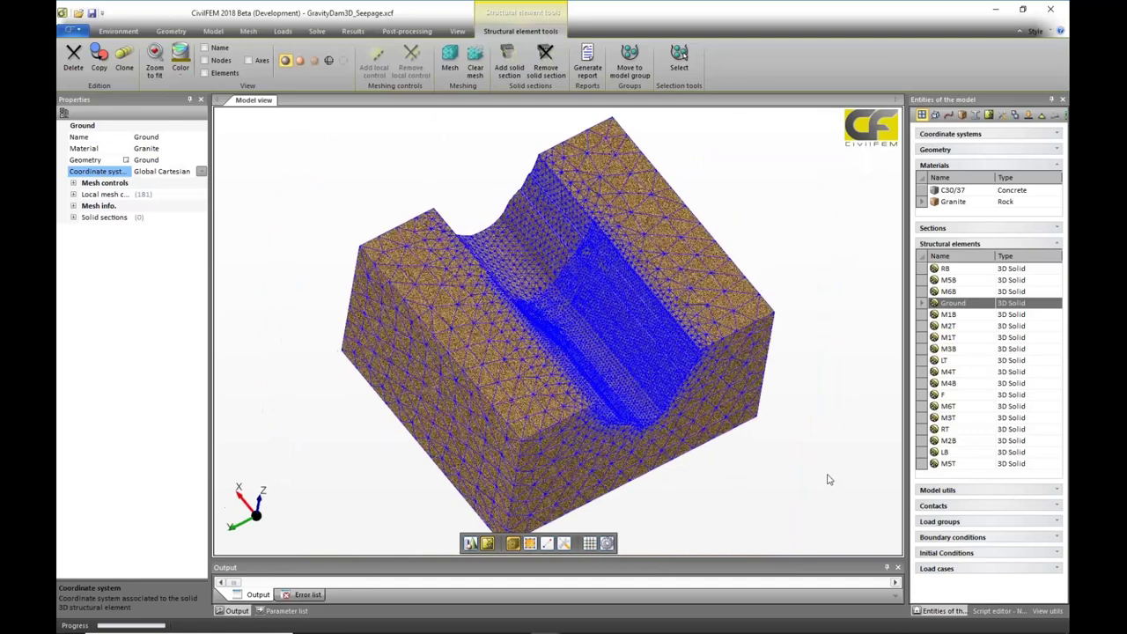
{"action": "left_click", "coordinate": [352, 32]}
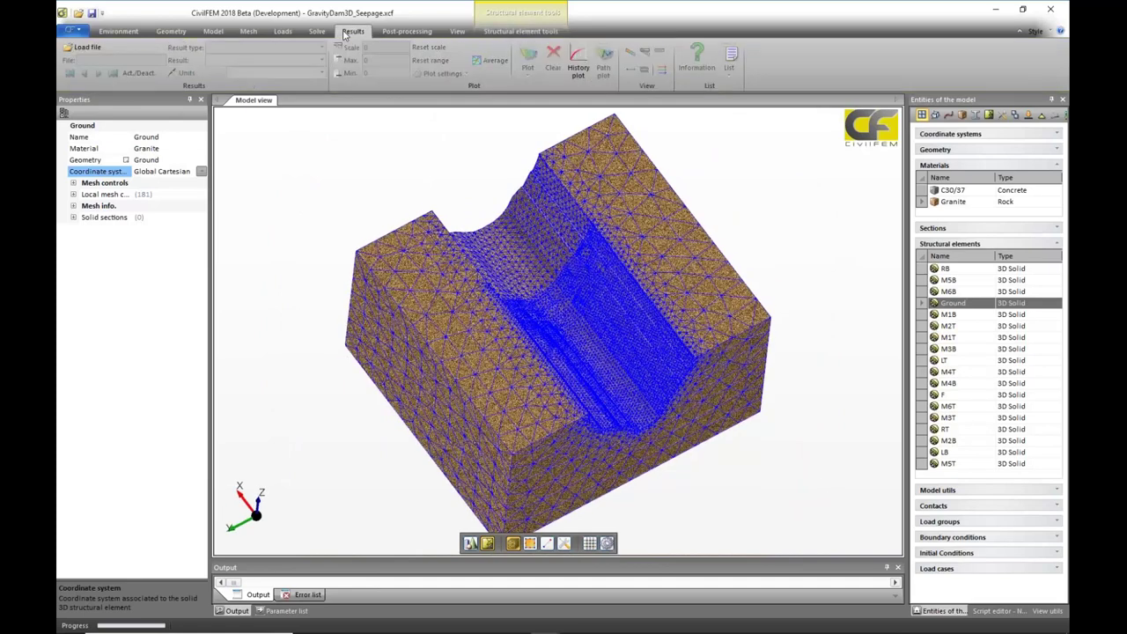
{"action": "left_click", "coordinate": [283, 31]}
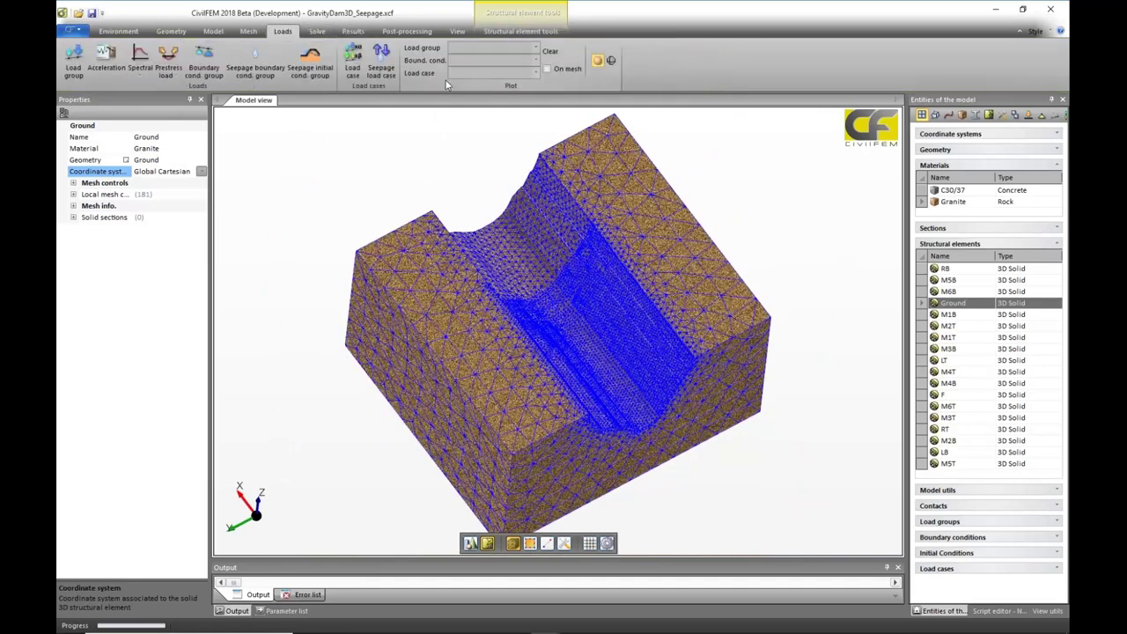
{"action": "left_click", "coordinate": [536, 60]}
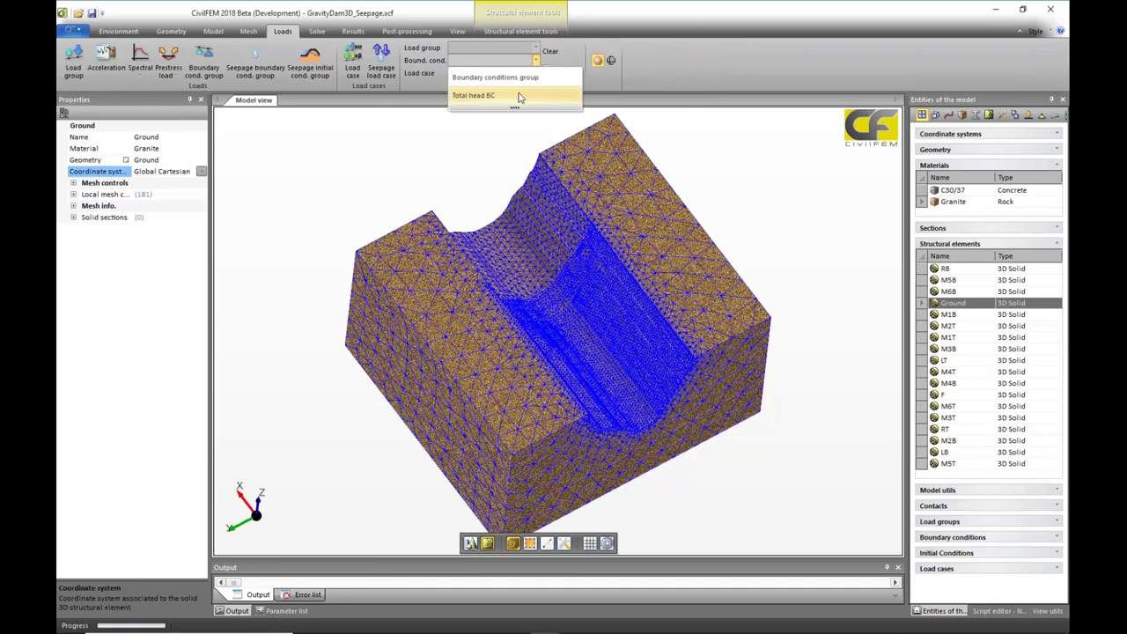
{"action": "left_click", "coordinate": [476, 95]}
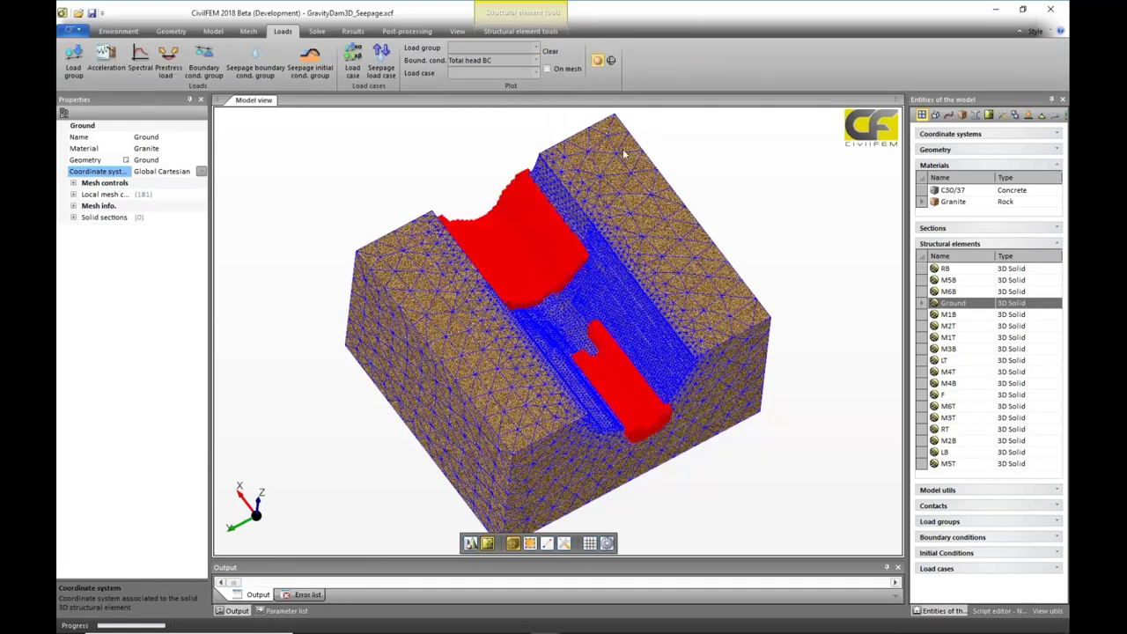
{"action": "left_click", "coordinate": [547, 68]}
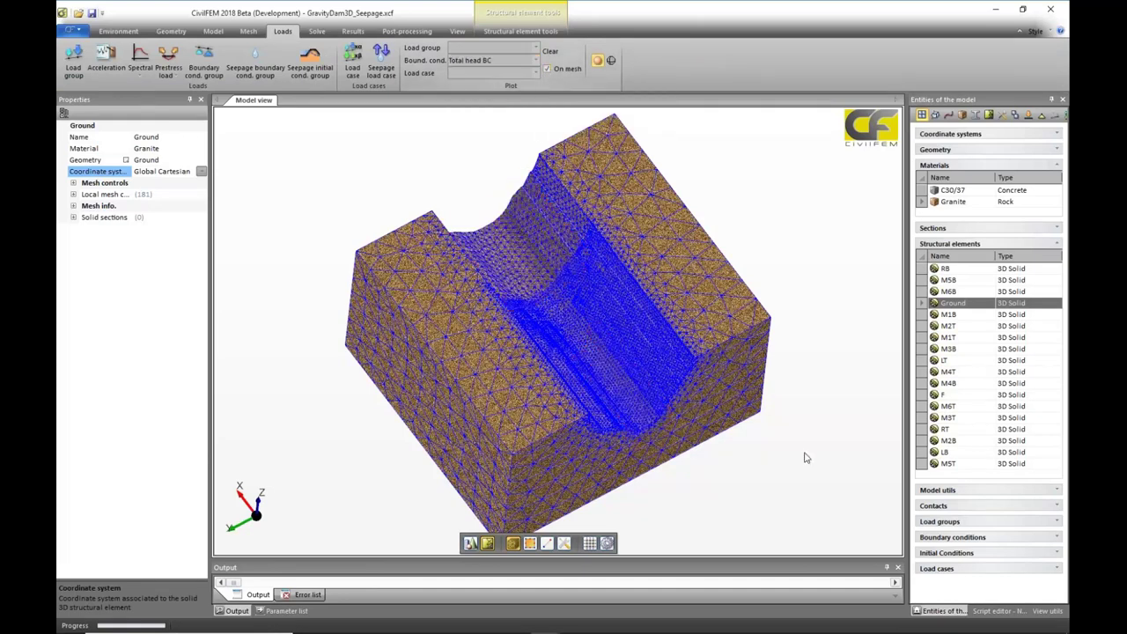
Examine where the Total head BC acts on the valley surface from several angles, and clear the boundary condition plot.
{"action": "middle_click_drag", "start_coordinate": [804, 458], "coordinate": [426, 300]}
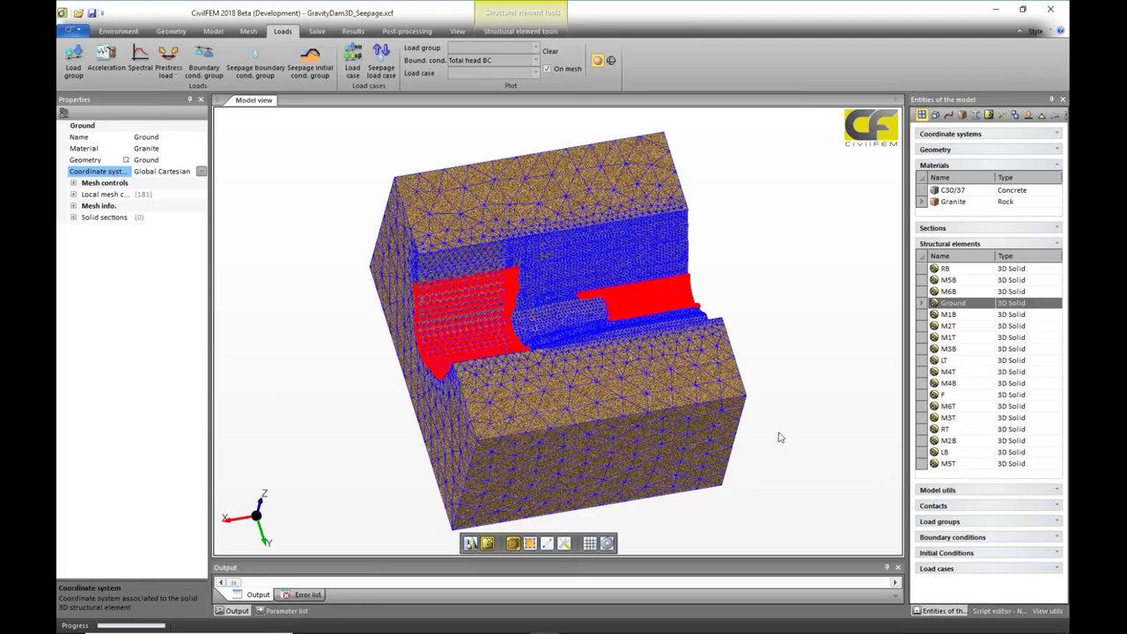
{"action": "middle_click_drag", "start_coordinate": [779, 437], "coordinate": [599, 351]}
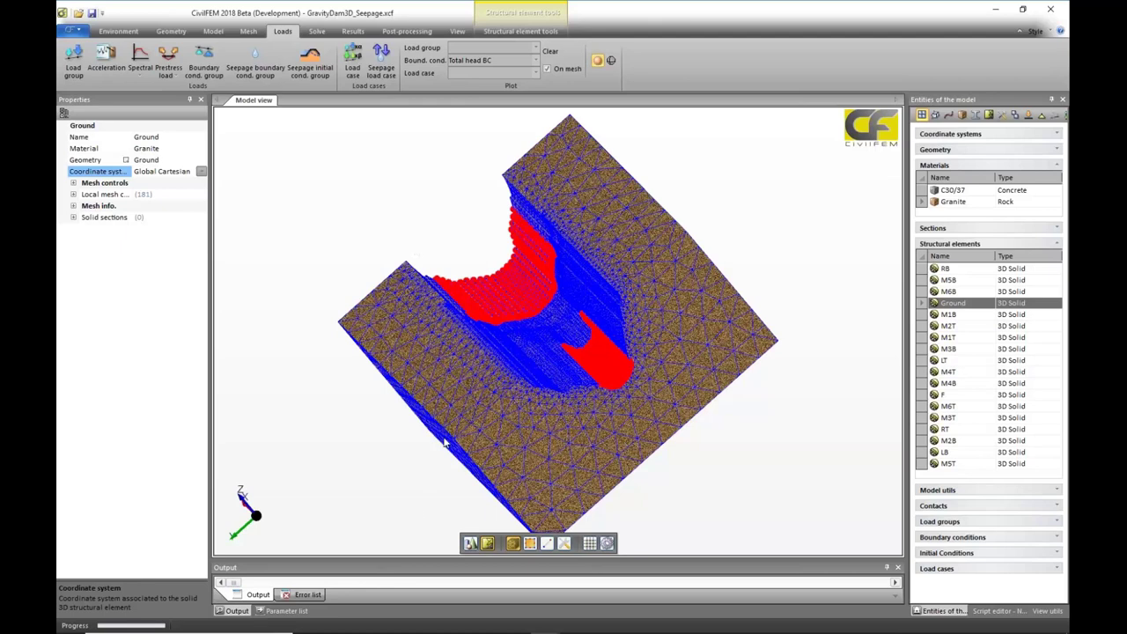
{"action": "middle_click_drag", "start_coordinate": [447, 443], "coordinate": [547, 350]}
{"action": "middle_click_drag", "start_coordinate": [659, 337], "coordinate": [595, 398]}
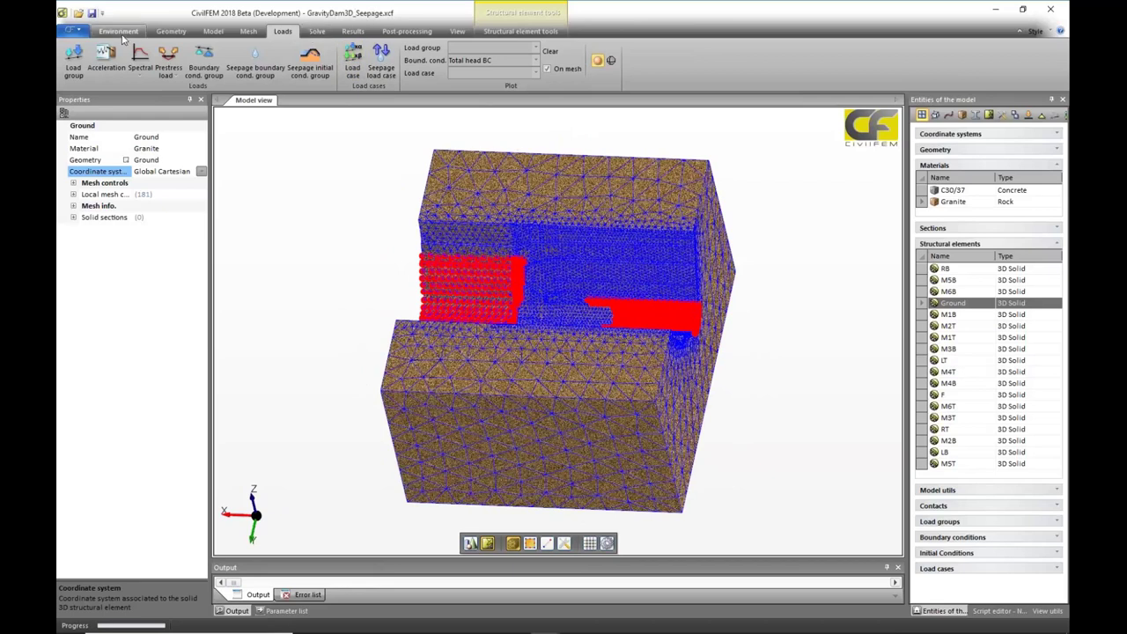
{"action": "middle_click_drag", "start_coordinate": [783, 446], "coordinate": [795, 436]}
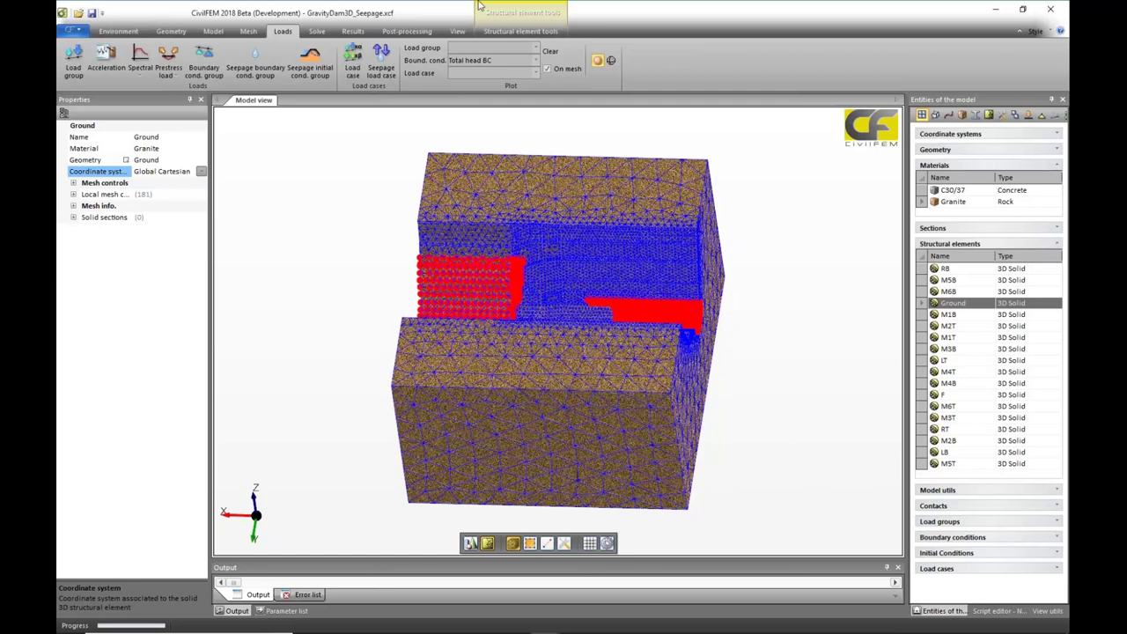
{"action": "left_click", "coordinate": [549, 51]}
Load the Water flow.rcf results file and plot the Hydraulic head node result in metres on the Ground.
{"action": "left_click", "coordinate": [350, 34]}
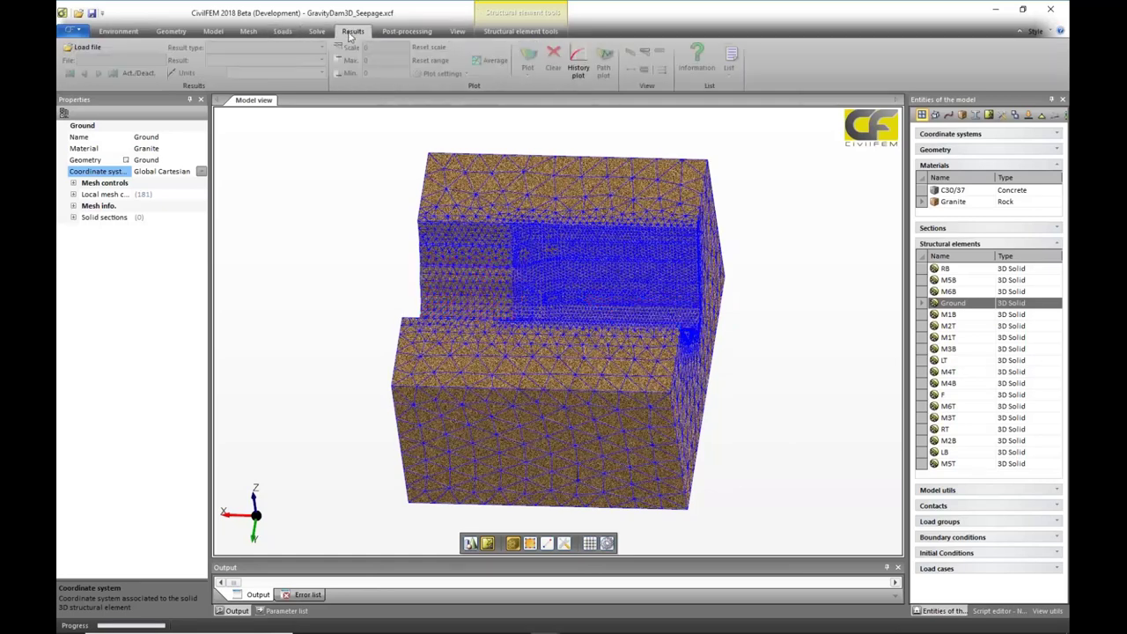
{"action": "left_click", "coordinate": [93, 49]}
{"action": "left_click", "coordinate": [218, 103]}
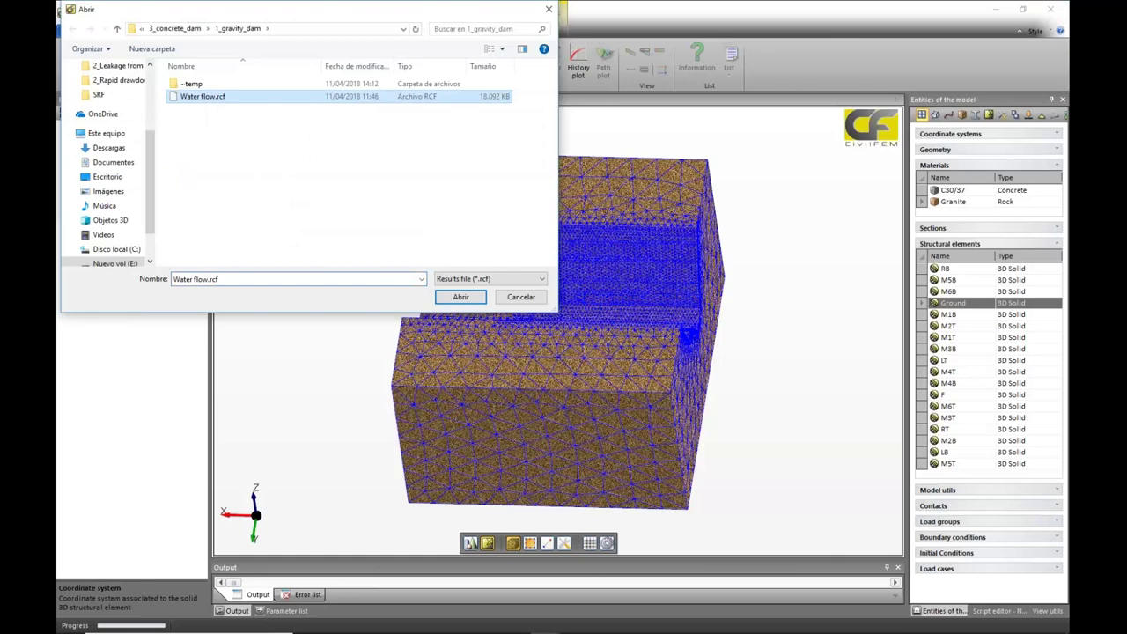
{"action": "left_click", "coordinate": [461, 297]}
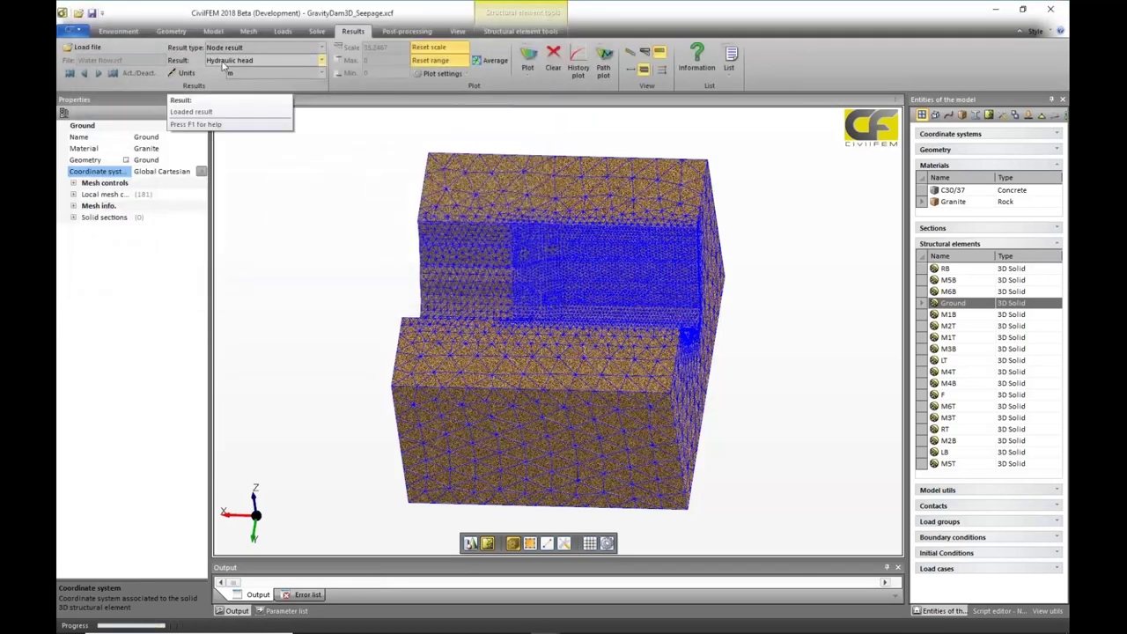
{"action": "left_click", "coordinate": [527, 60]}
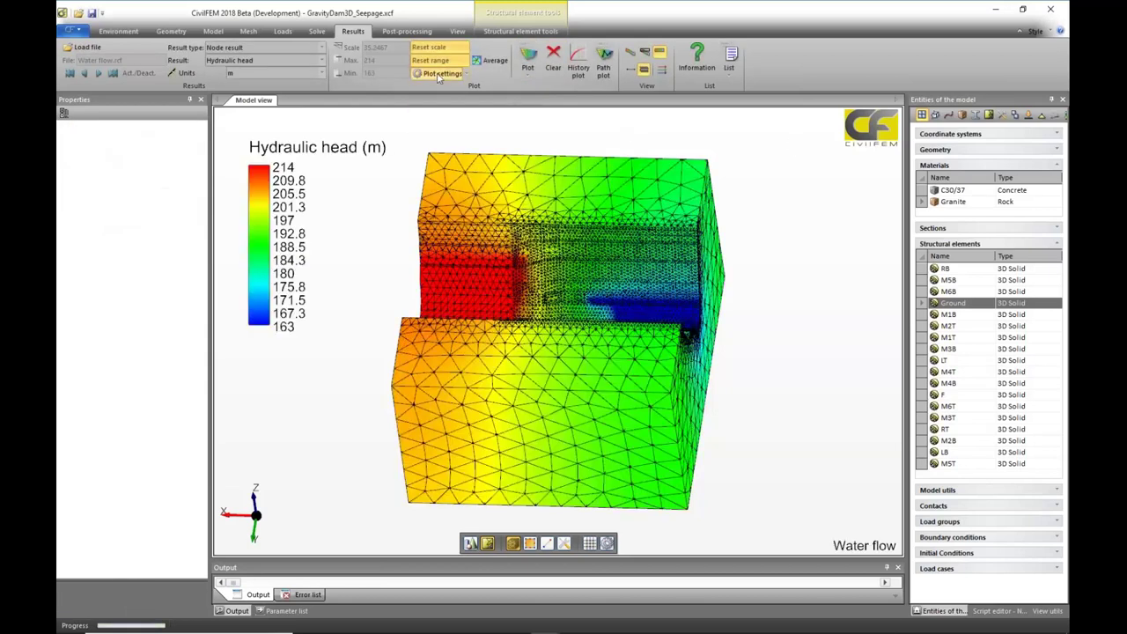
Turn off the Continuous color map in the plot palette so hydraulic head is shown in 10 discrete colors.
{"action": "left_click", "coordinate": [465, 74]}
{"action": "left_click", "coordinate": [457, 91]}
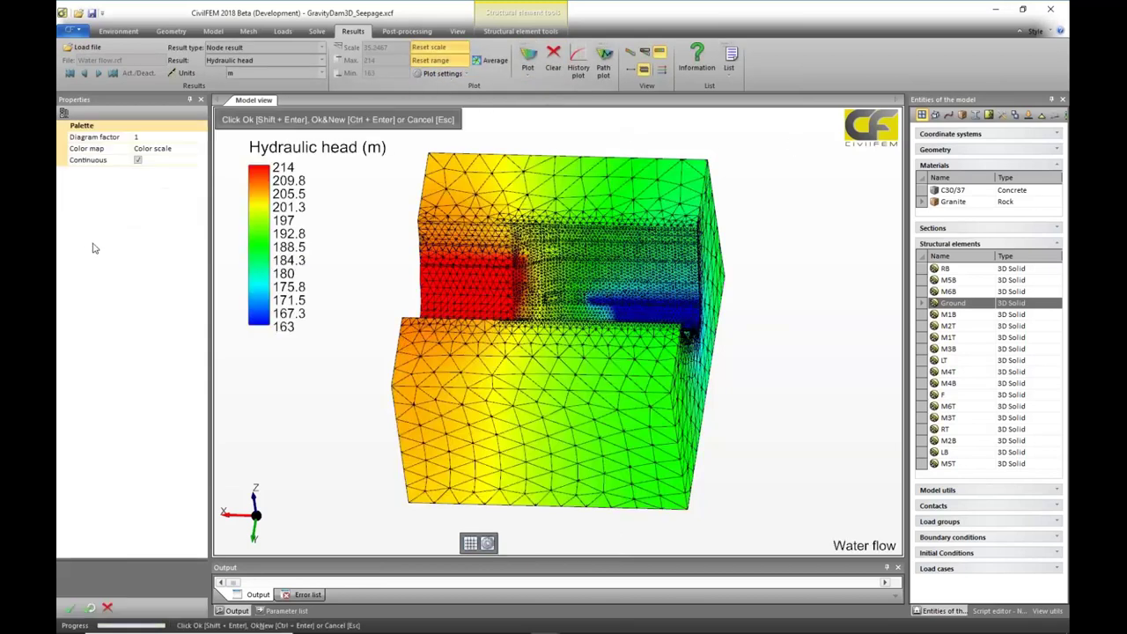
{"action": "left_click", "coordinate": [139, 160]}
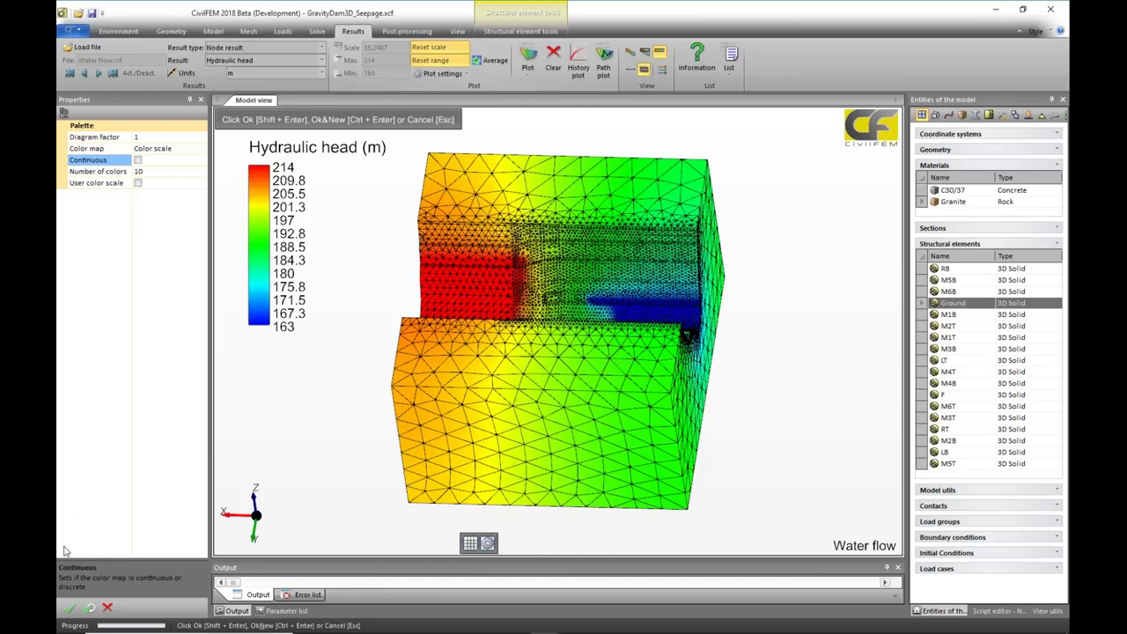
{"action": "left_click", "coordinate": [70, 608]}
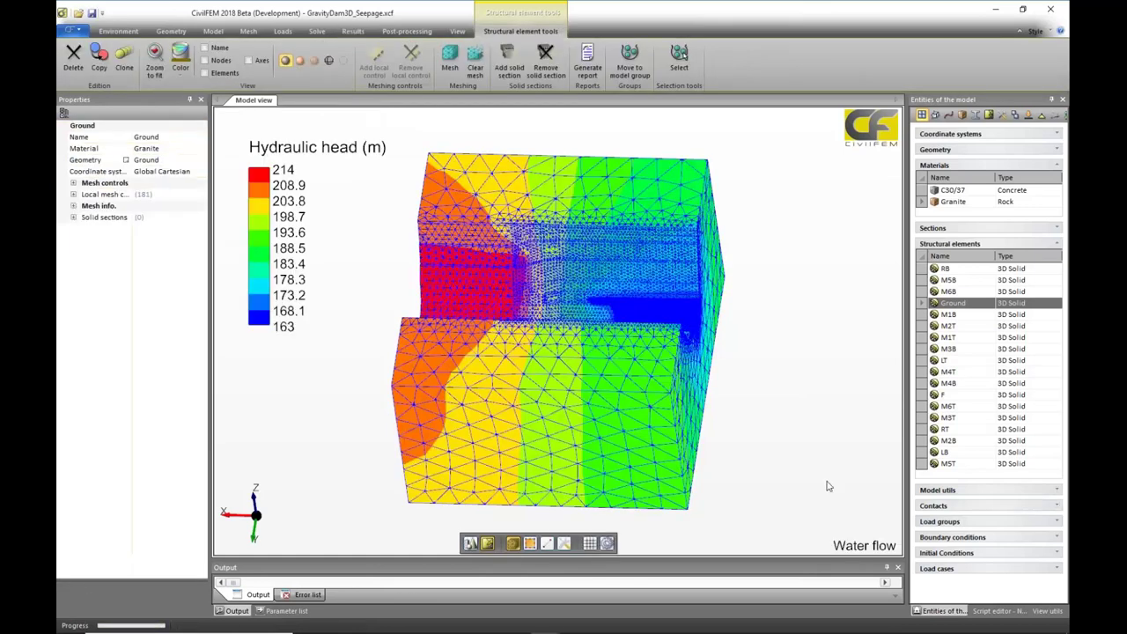
{"action": "middle_click_drag", "start_coordinate": [828, 485], "coordinate": [818, 455]}
Clip the hydraulic head plot with Clip 2D on the predefined Y negative (-Y) plane, and move the plane to about Y -215.6 m.
{"action": "mouse_move", "coordinate": [745, 302]}
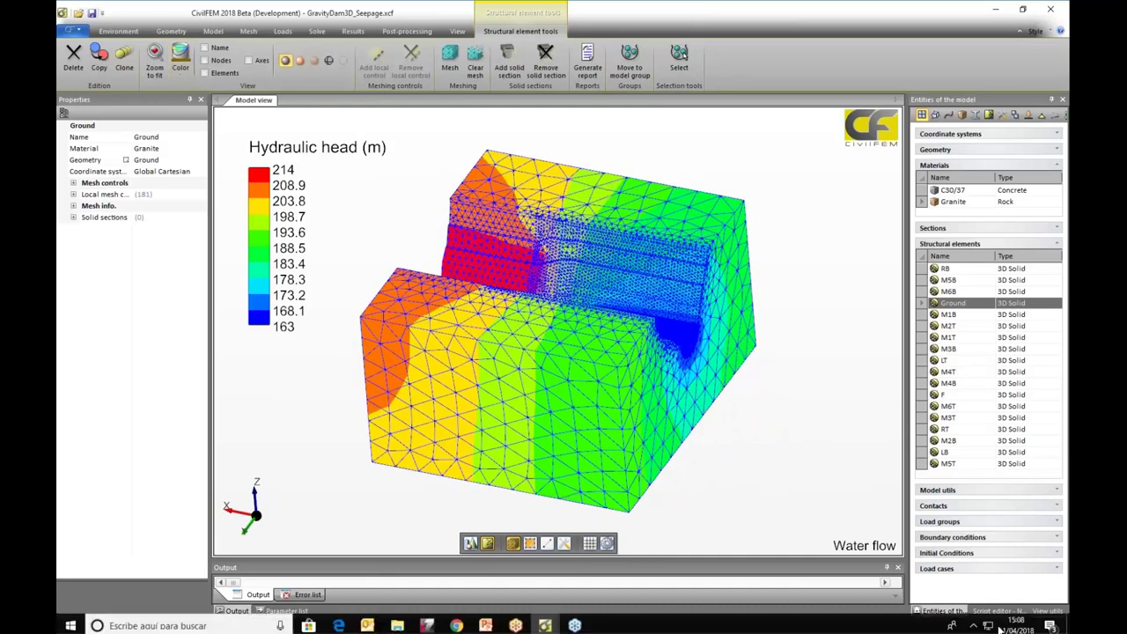
{"action": "left_click", "coordinate": [1048, 611]}
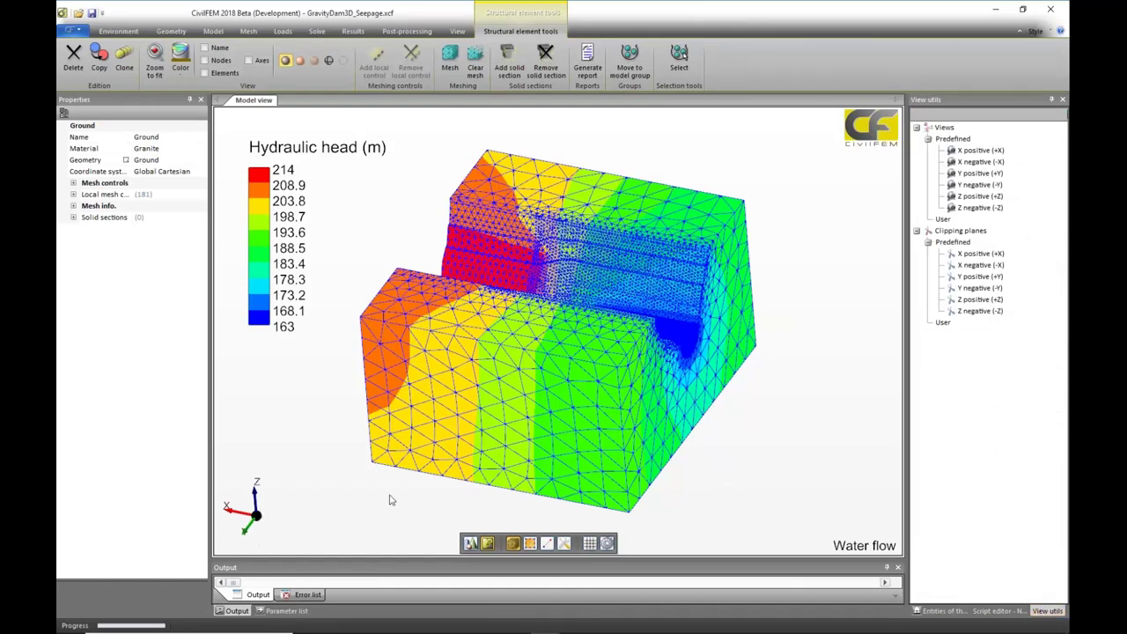
{"action": "left_click", "coordinate": [990, 290]}
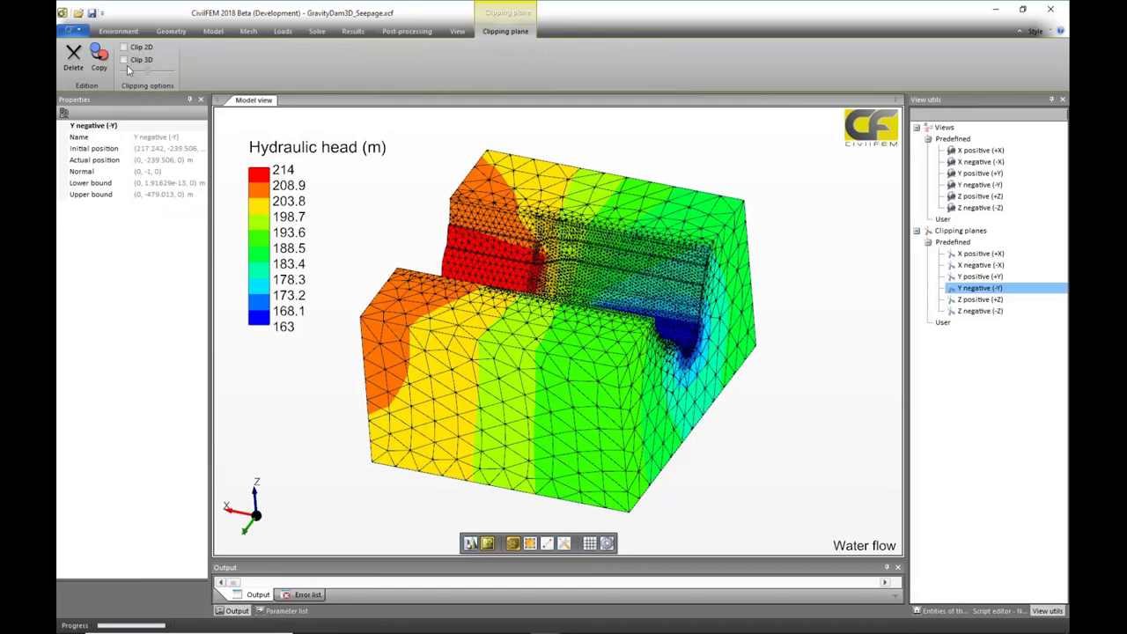
{"action": "left_click", "coordinate": [123, 46]}
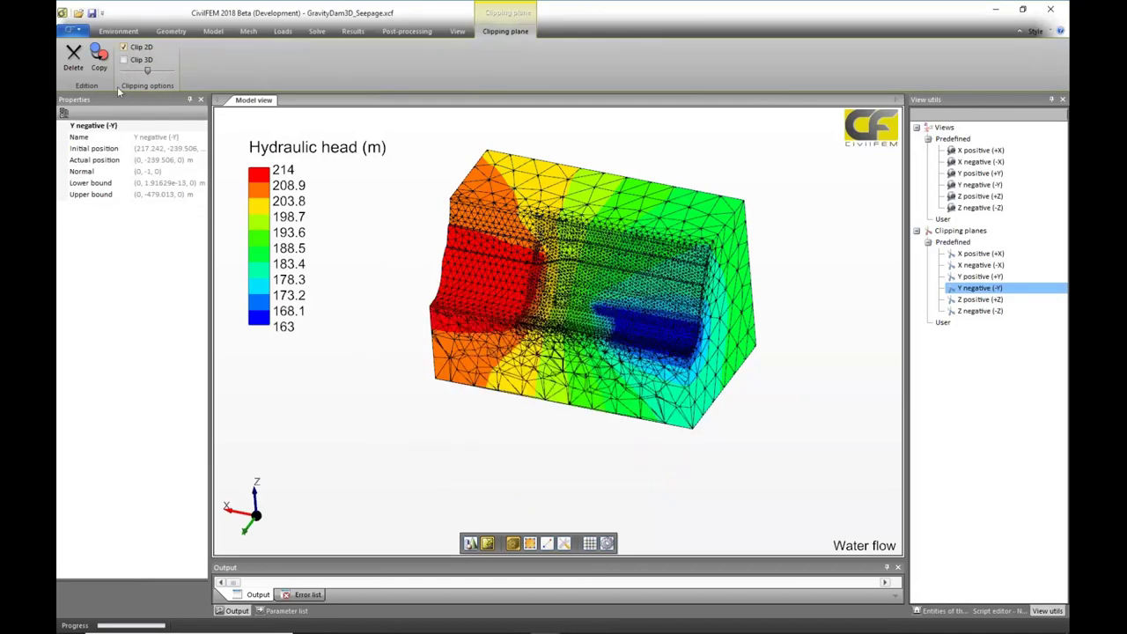
{"action": "mouse_move", "coordinate": [526, 424]}
{"action": "left_mouse_down"}
{"action": "mouse_move", "coordinate": [591, 428]}
{"action": "mouse_move", "coordinate": [536, 433]}
{"action": "mouse_move", "coordinate": [545, 429]}
{"action": "left_mouse_up"}
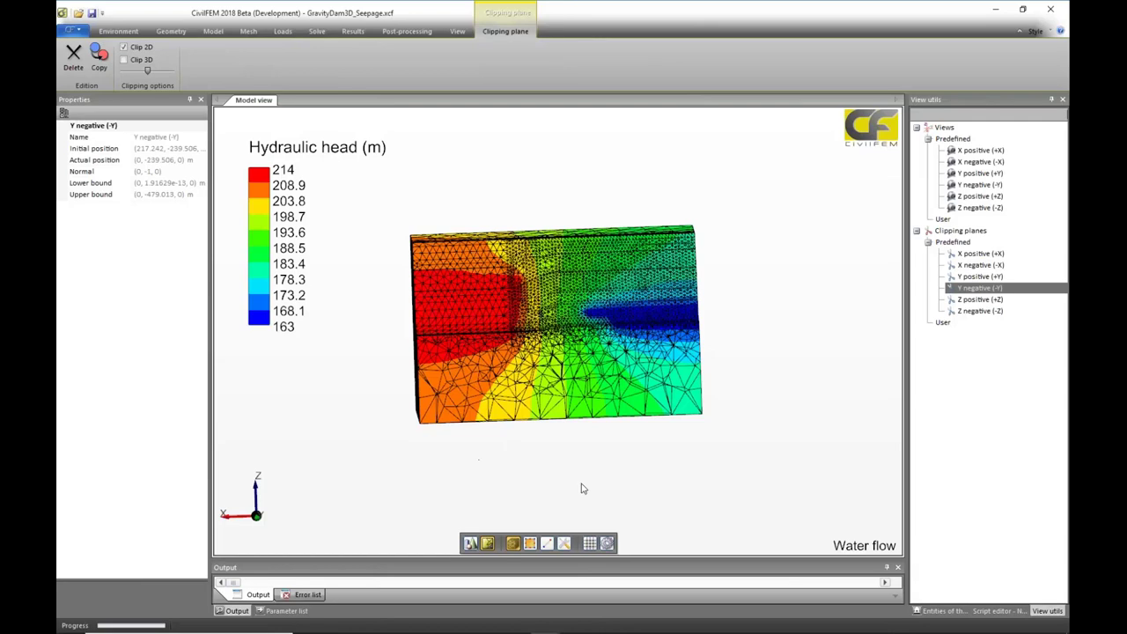
{"action": "left_click_drag", "start_coordinate": [581, 488], "coordinate": [519, 508]}
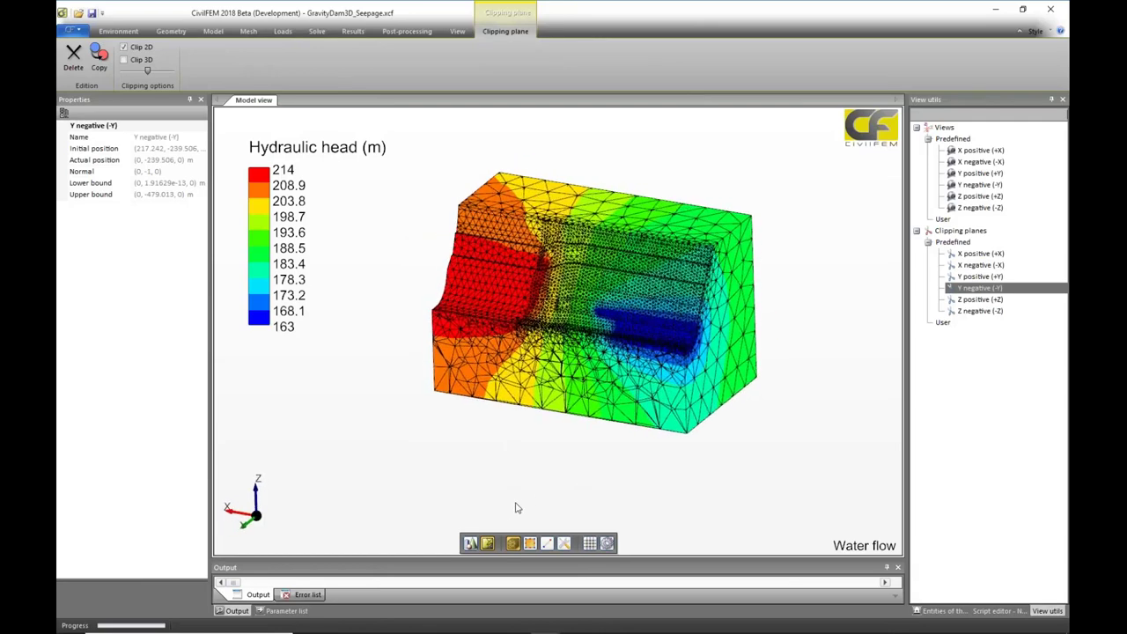
{"action": "left_click_drag", "start_coordinate": [154, 71], "coordinate": [178, 79]}
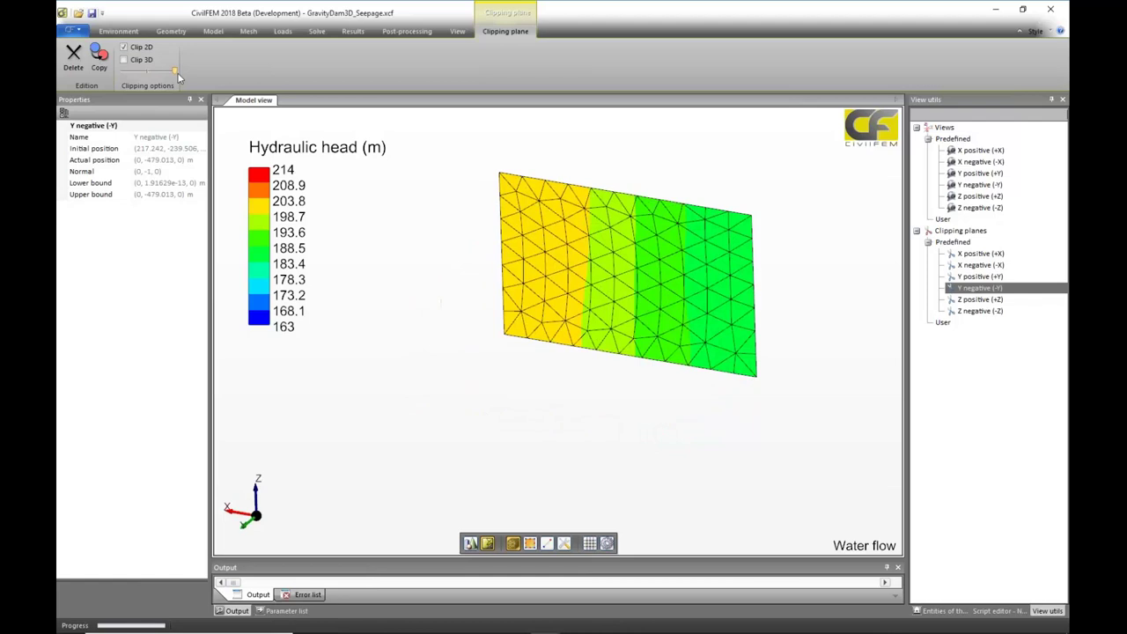
{"action": "left_click", "coordinate": [146, 74]}
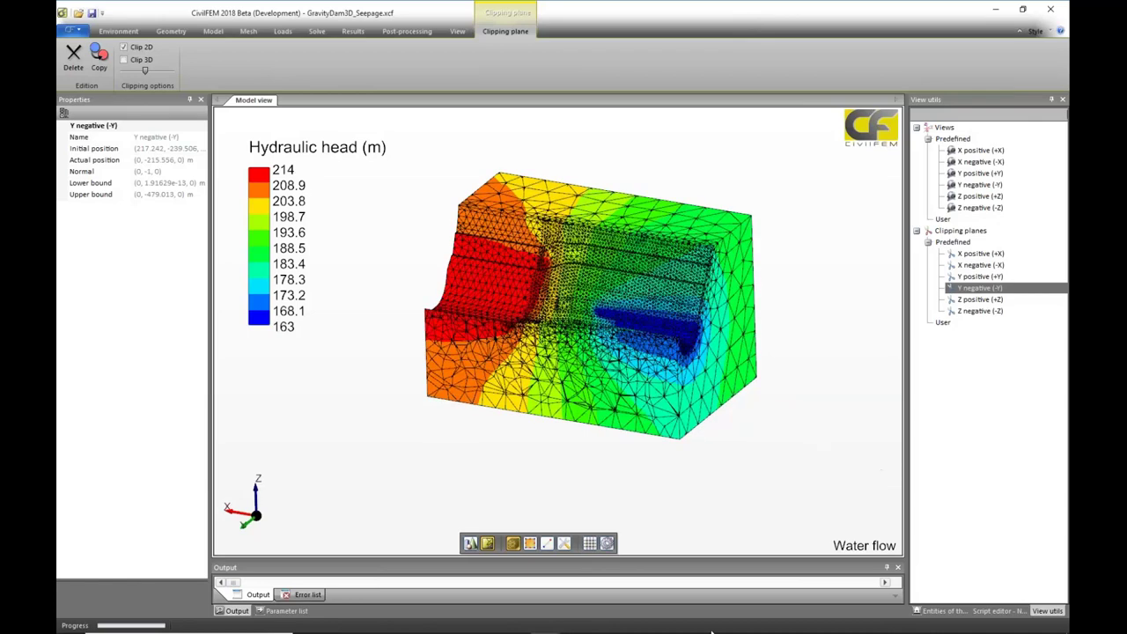
Close the gravity dam model without saving it.
{"action": "mouse_move", "coordinate": [712, 631]}
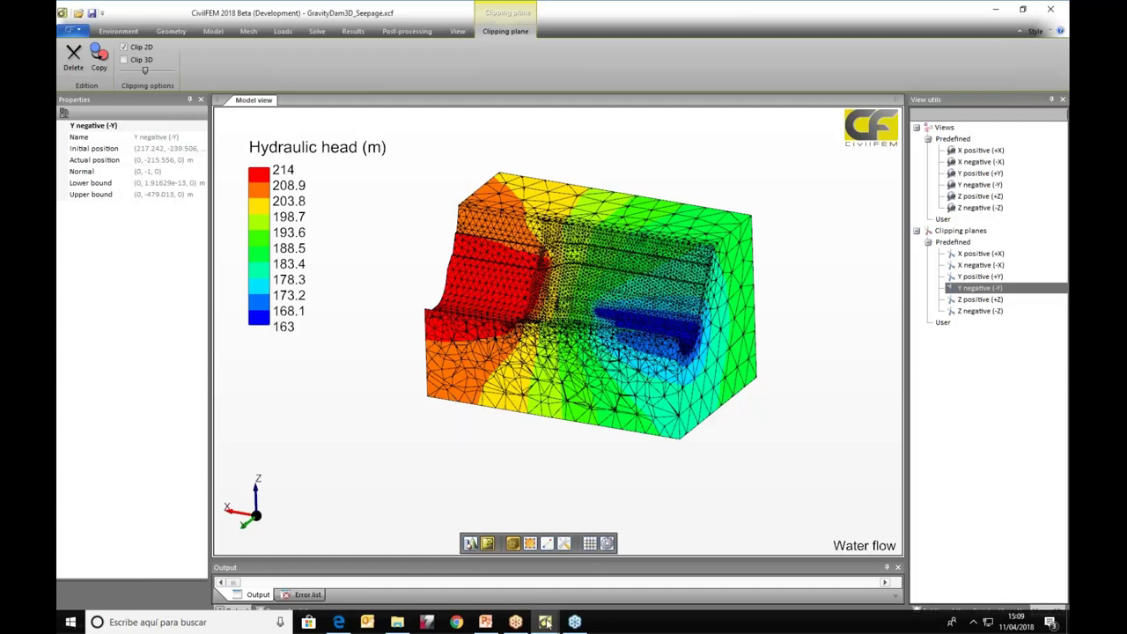
{"action": "left_click", "coordinate": [1054, 10]}
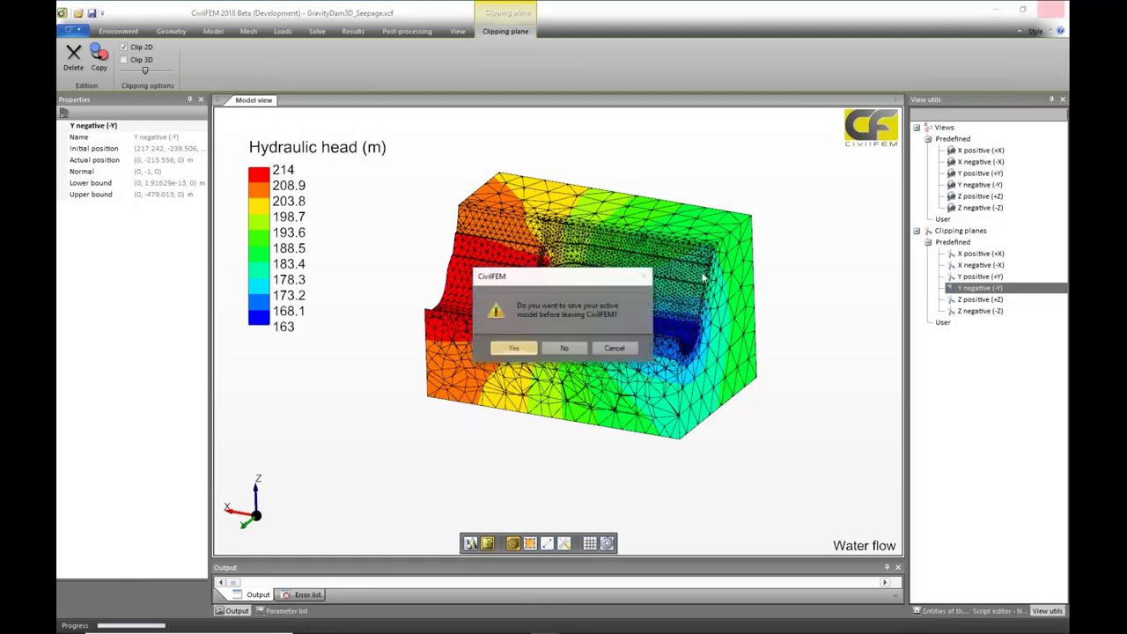
{"action": "left_click", "coordinate": [565, 349]}
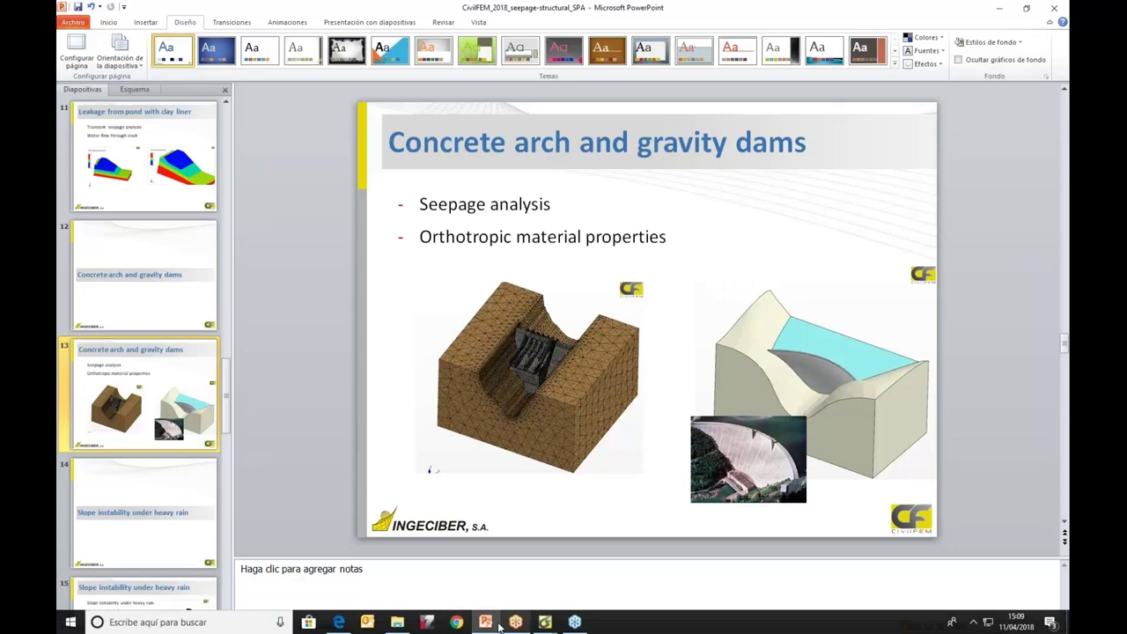
Switch to the CivilFEM window with the arch dam.cf model and view its geometry instead of the mesh.
{"action": "mouse_move", "coordinate": [544, 621]}
{"action": "left_click", "coordinate": [458, 586]}
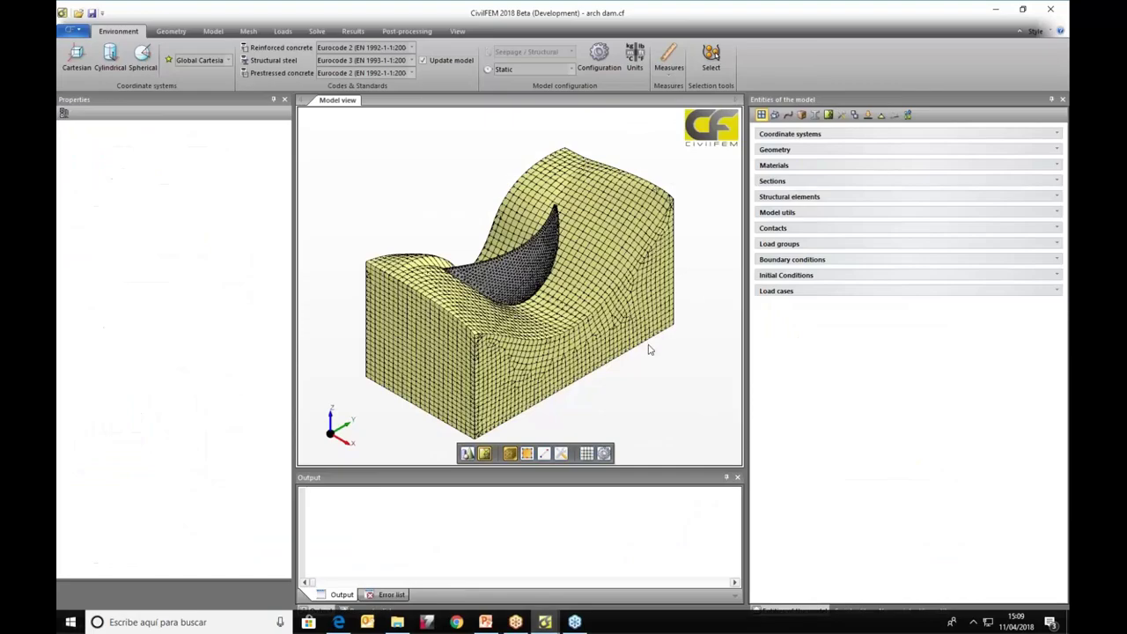
{"action": "middle_click_drag", "start_coordinate": [377, 395], "coordinate": [624, 386]}
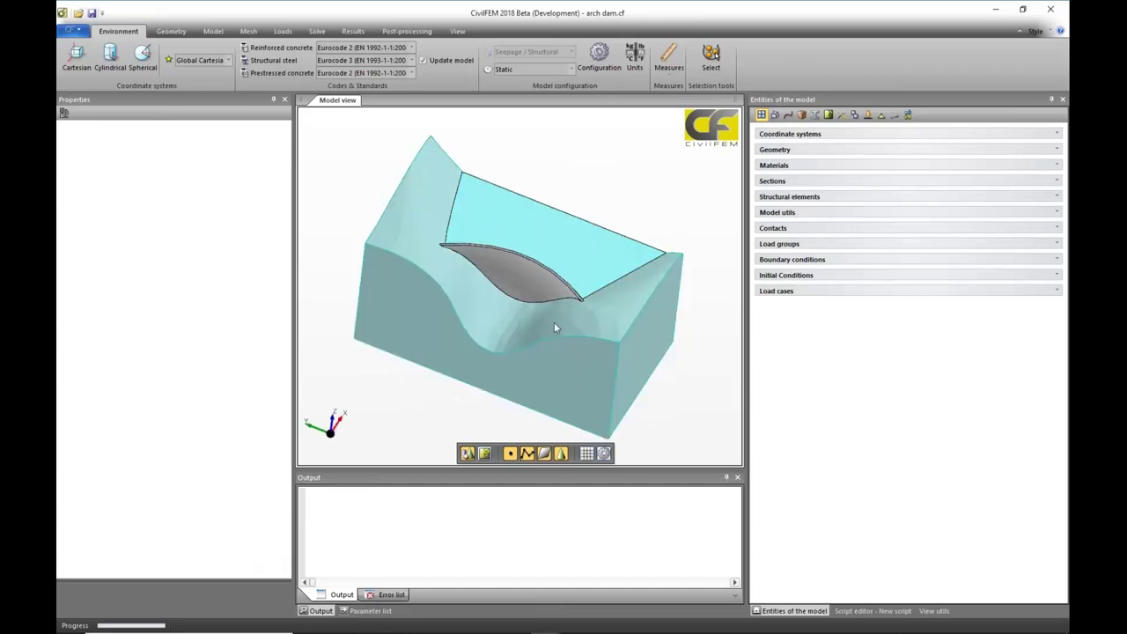
{"action": "middle_click_drag", "start_coordinate": [599, 294], "coordinate": [591, 295]}
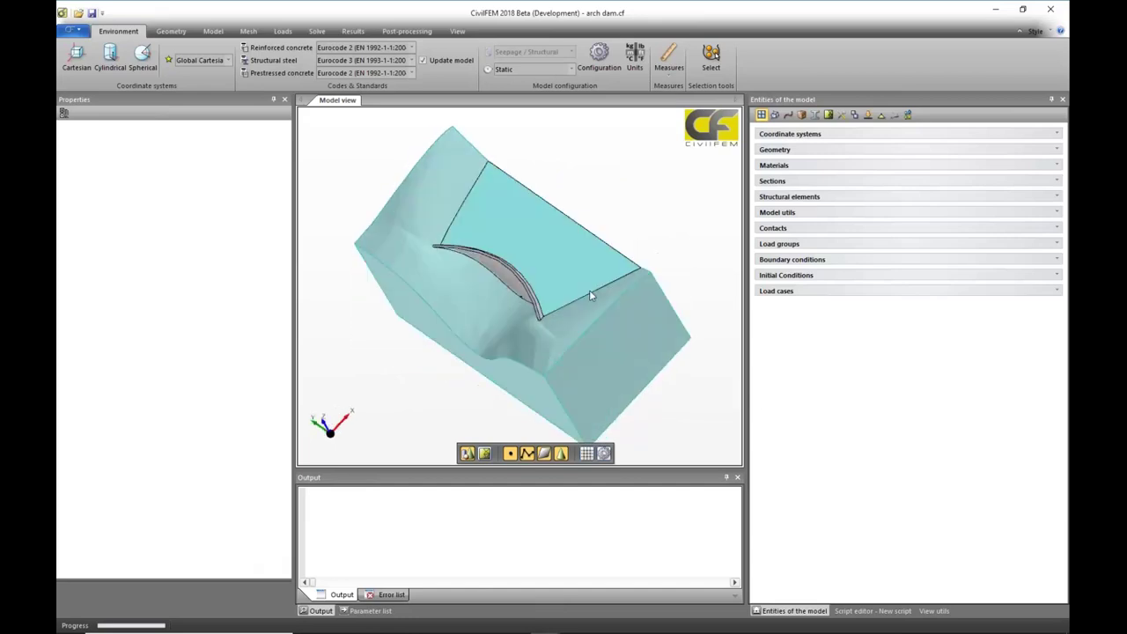
Select the arch dam's water surface face, and make room with a wider model view and a collapsed Geometry list.
{"action": "left_click", "coordinate": [570, 247]}
{"action": "middle_click_drag", "start_coordinate": [639, 228], "coordinate": [692, 298]}
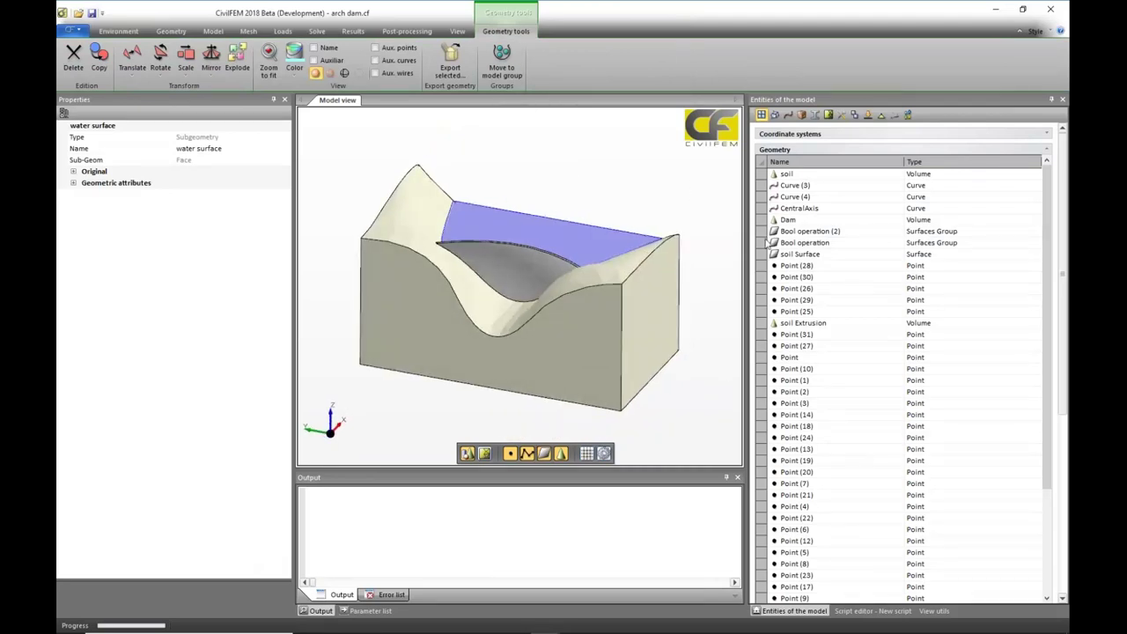
{"action": "left_click_drag", "start_coordinate": [745, 250], "coordinate": [884, 254]}
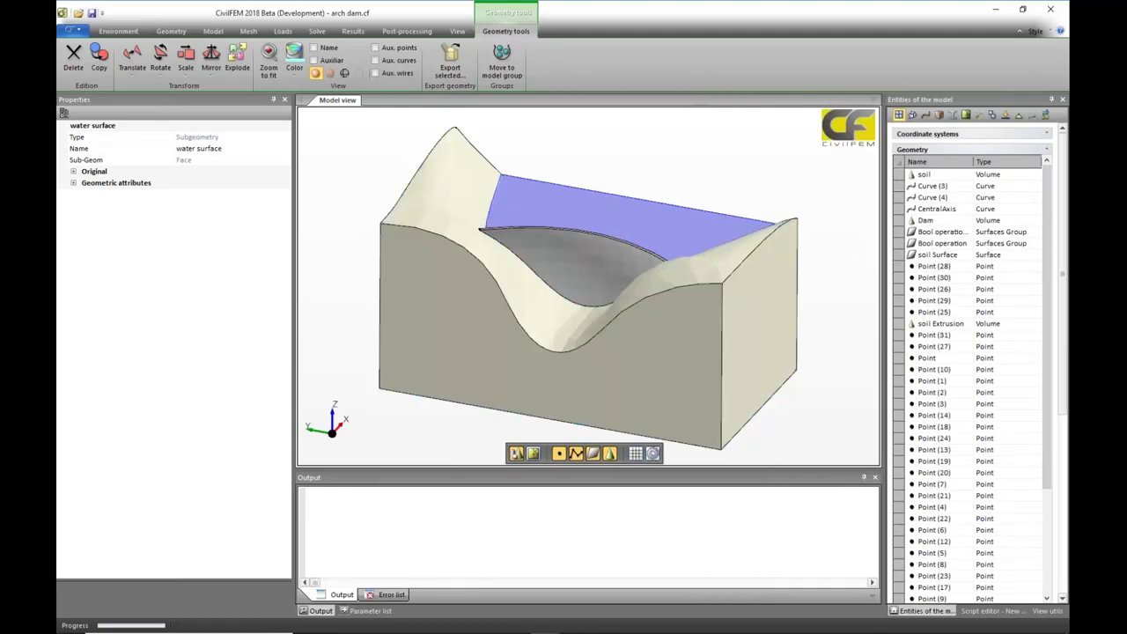
{"action": "left_click", "coordinate": [1047, 153]}
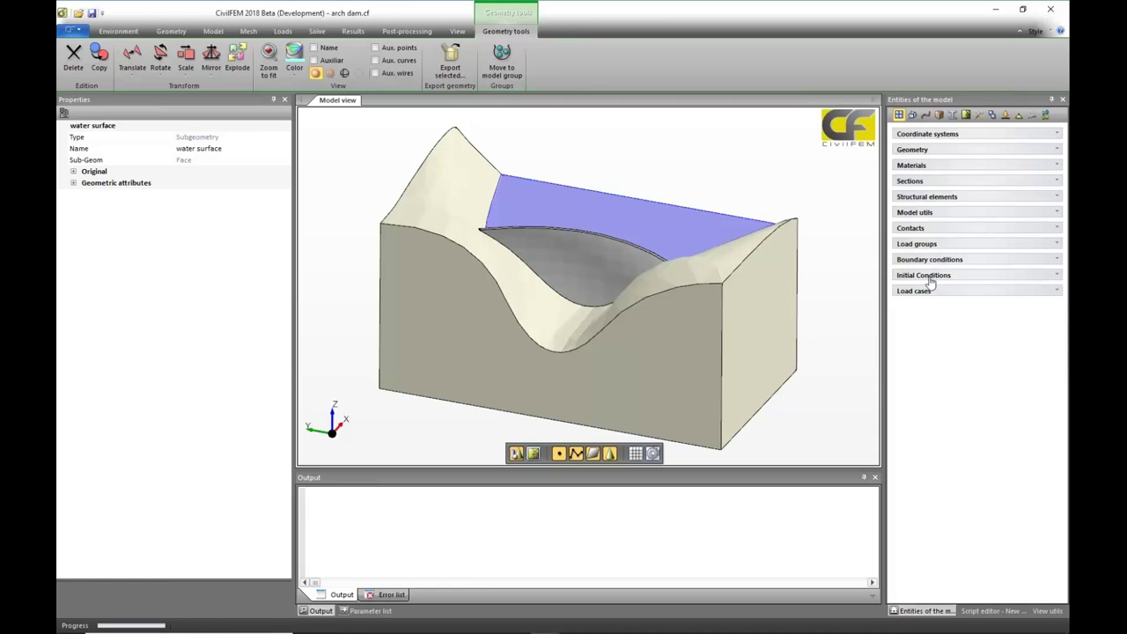
Display the arch dam's mesh instead of its geometry and collapse the Geometry list.
{"action": "left_click", "coordinate": [534, 454]}
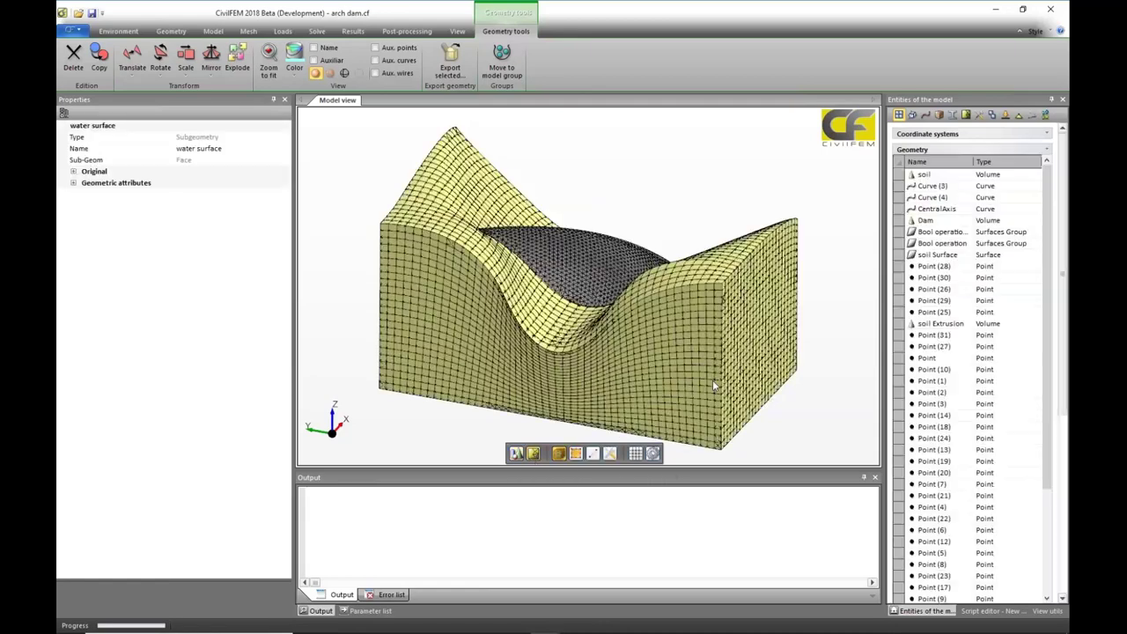
{"action": "middle_click_drag", "start_coordinate": [828, 393], "coordinate": [811, 397]}
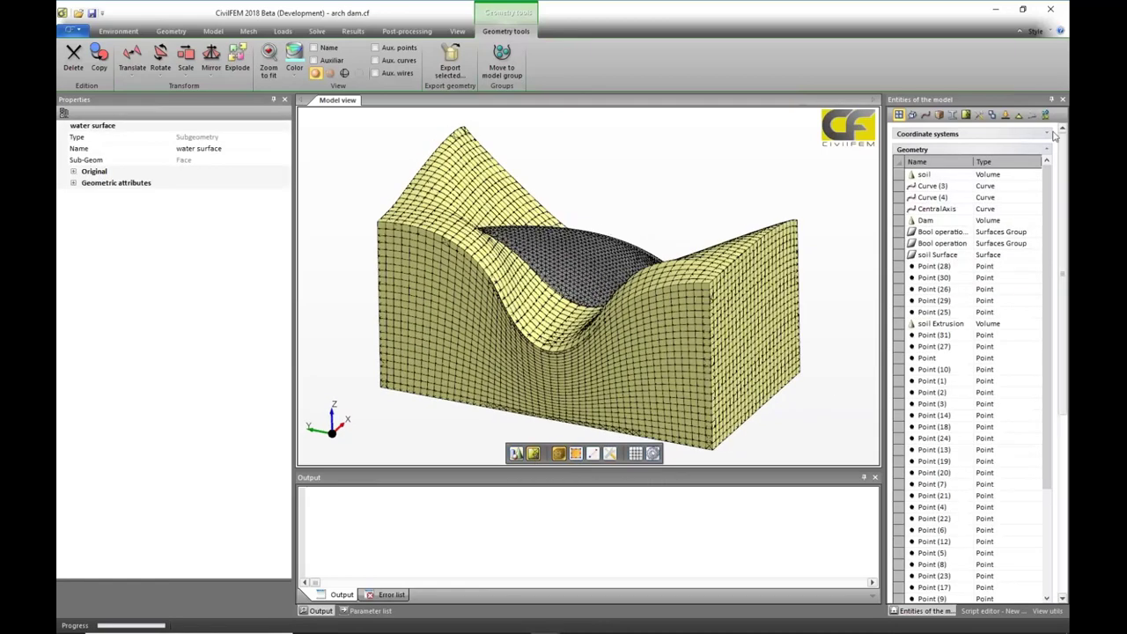
{"action": "left_click", "coordinate": [1046, 151]}
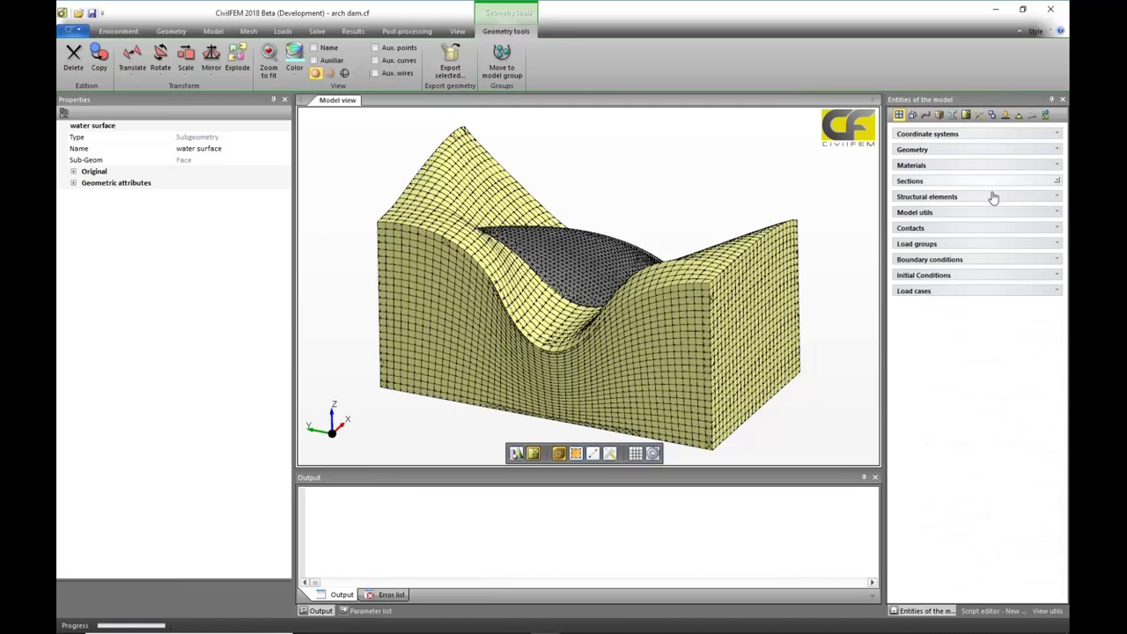
Inspect the mesh control parameters of the terrain structural element, and clear the selection.
{"action": "left_click", "coordinate": [935, 197]}
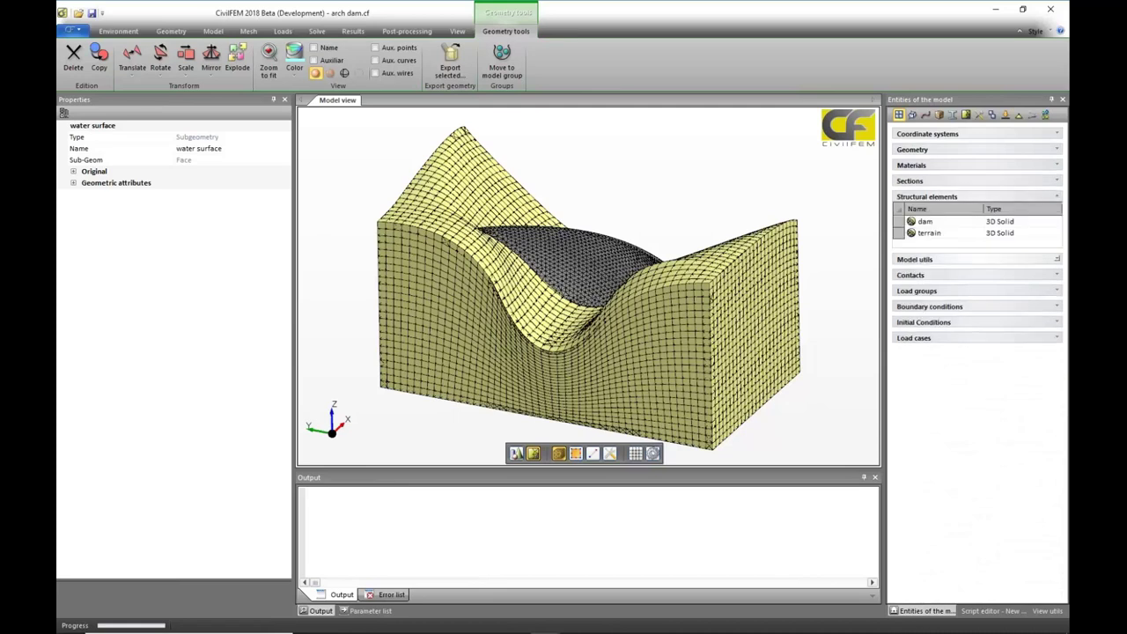
{"action": "left_click", "coordinate": [931, 233]}
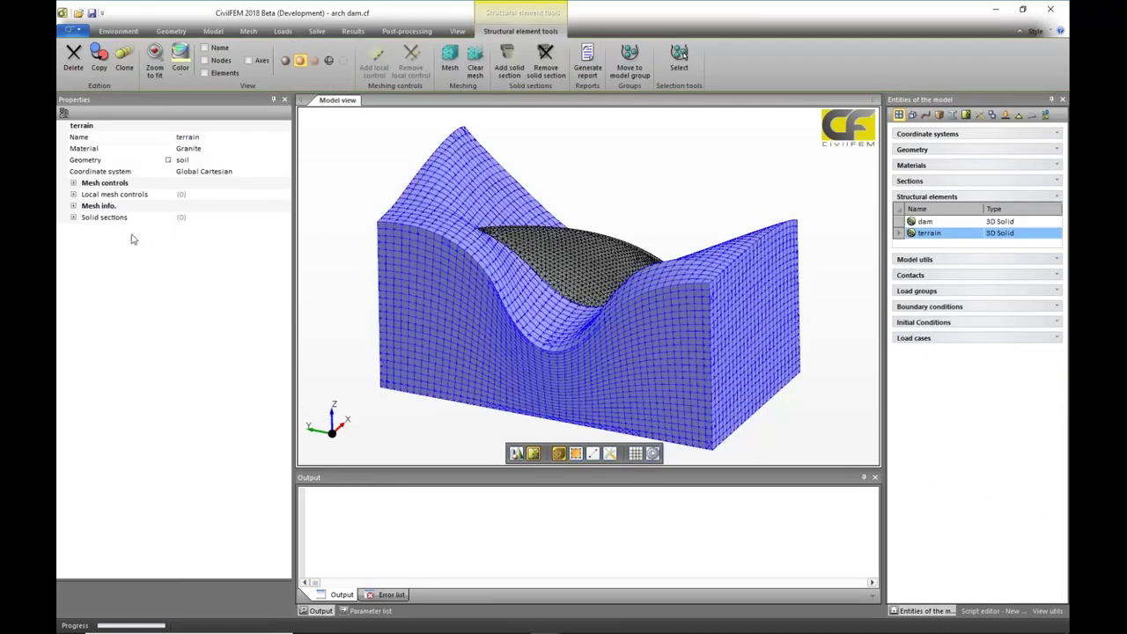
{"action": "left_click", "coordinate": [75, 184]}
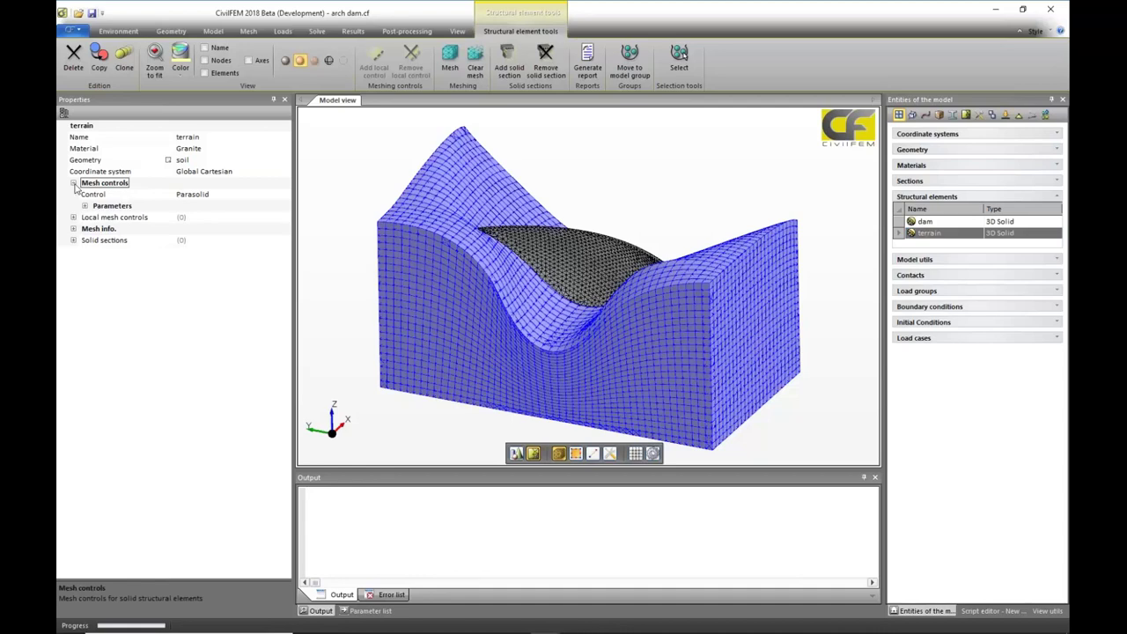
{"action": "left_click", "coordinate": [86, 206]}
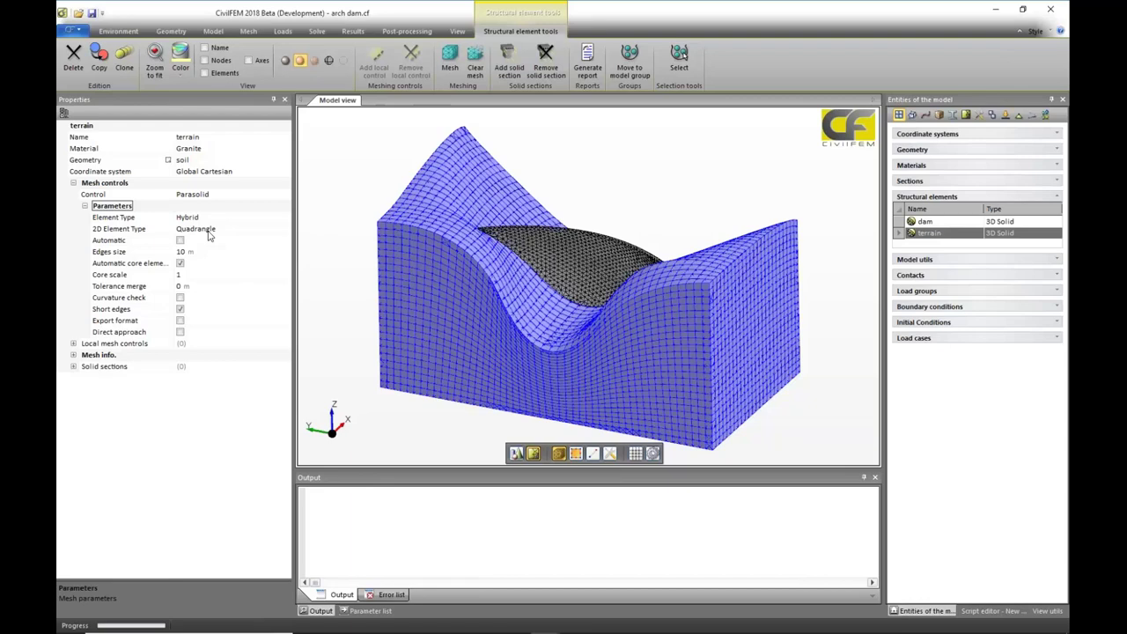
{"action": "left_click", "coordinate": [410, 421]}
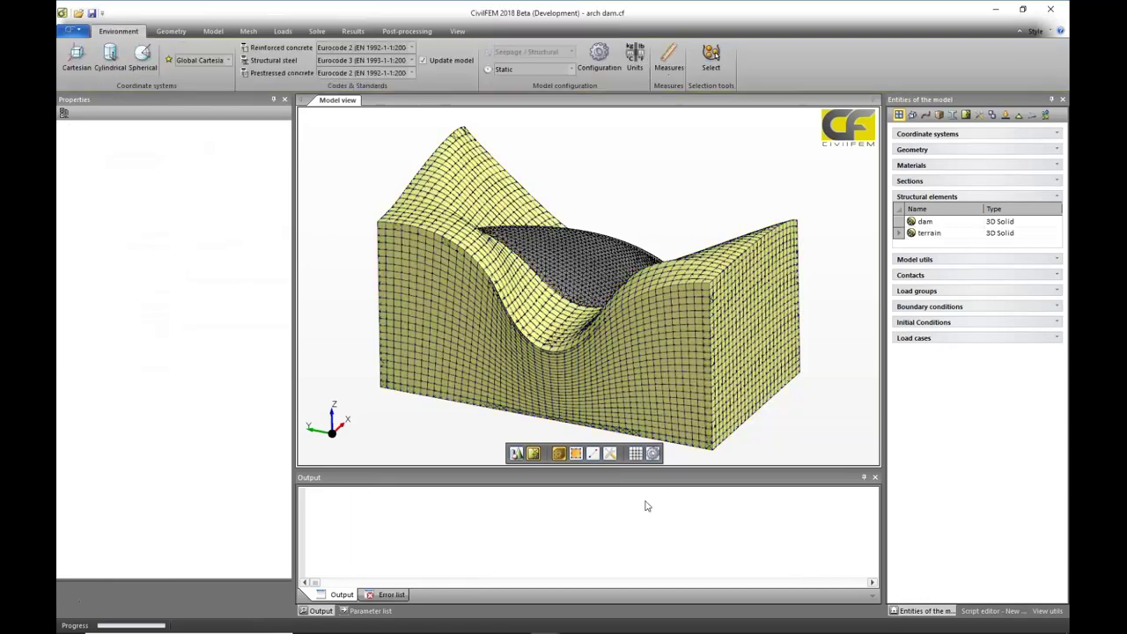
Clip the arch dam mesh with Clip 2D on the predefined X positive (+X) plane, and inspect the cut around the dam.
{"action": "mouse_move", "coordinate": [840, 418]}
{"action": "middle_mouse_down"}
{"action": "mouse_move", "coordinate": [853, 396]}
{"action": "mouse_move", "coordinate": [843, 413]}
{"action": "middle_mouse_up"}
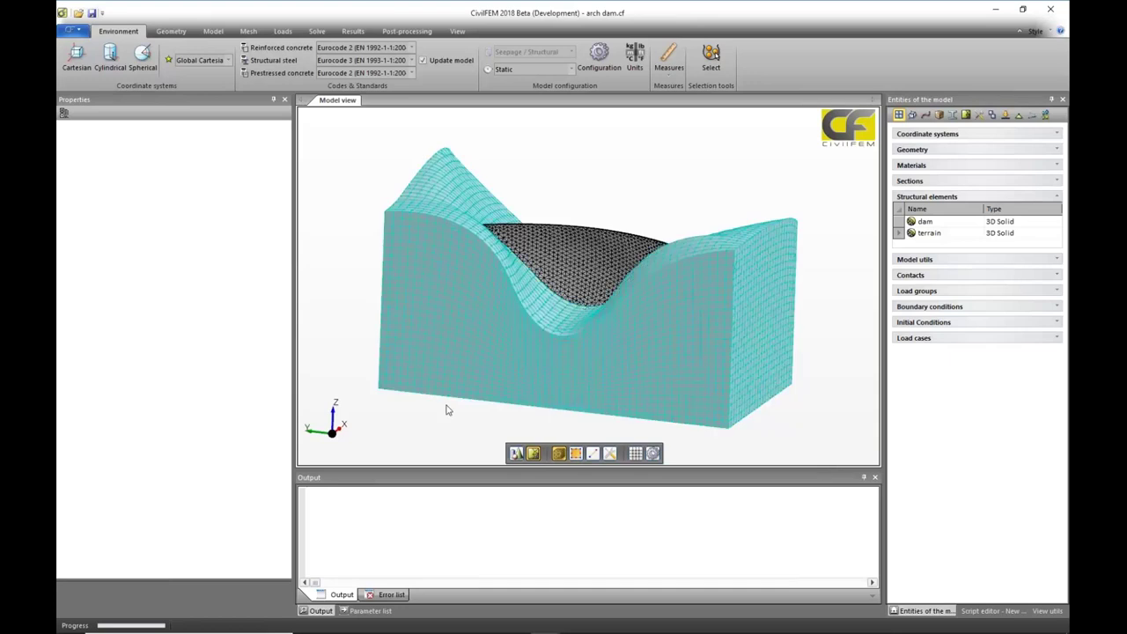
{"action": "middle_click_drag", "start_coordinate": [387, 443], "coordinate": [379, 442]}
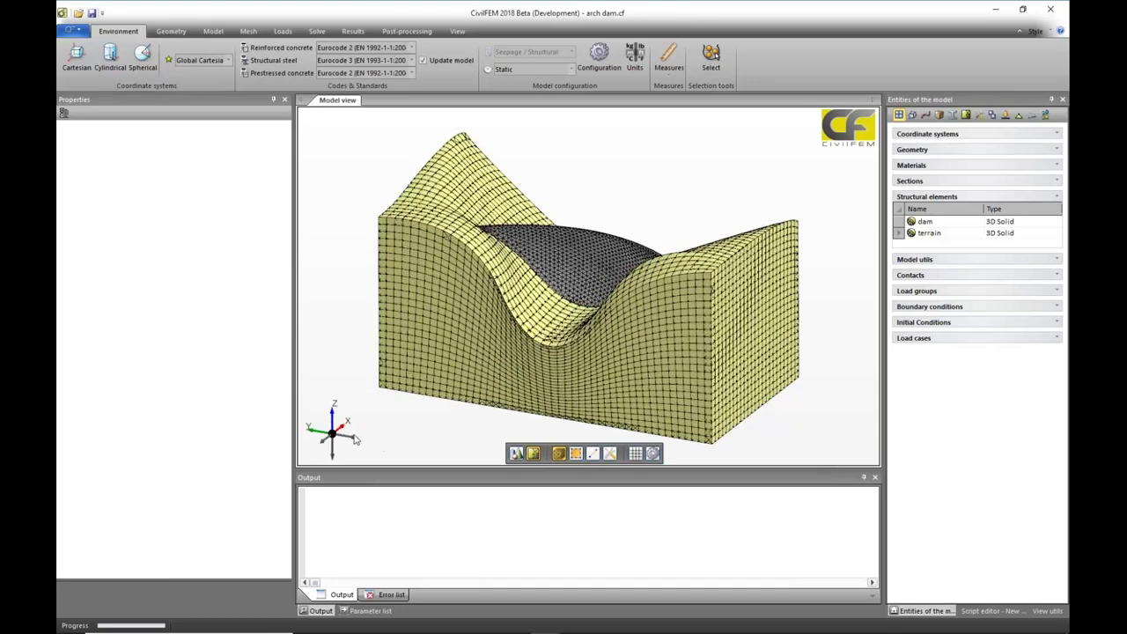
{"action": "left_click", "coordinate": [1048, 612]}
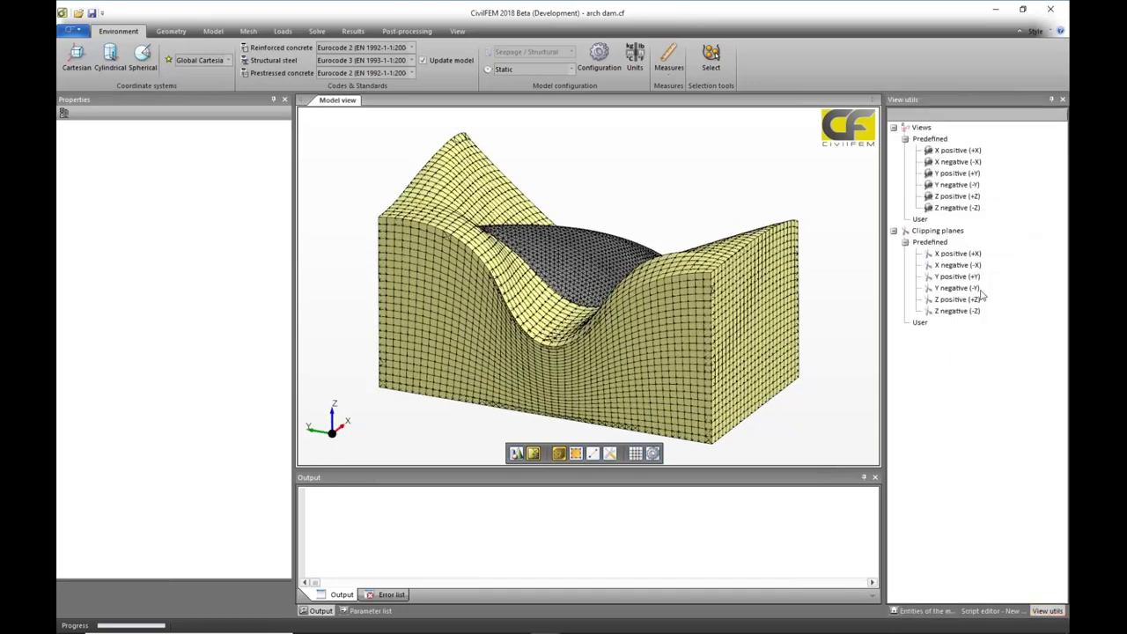
{"action": "left_click", "coordinate": [968, 255]}
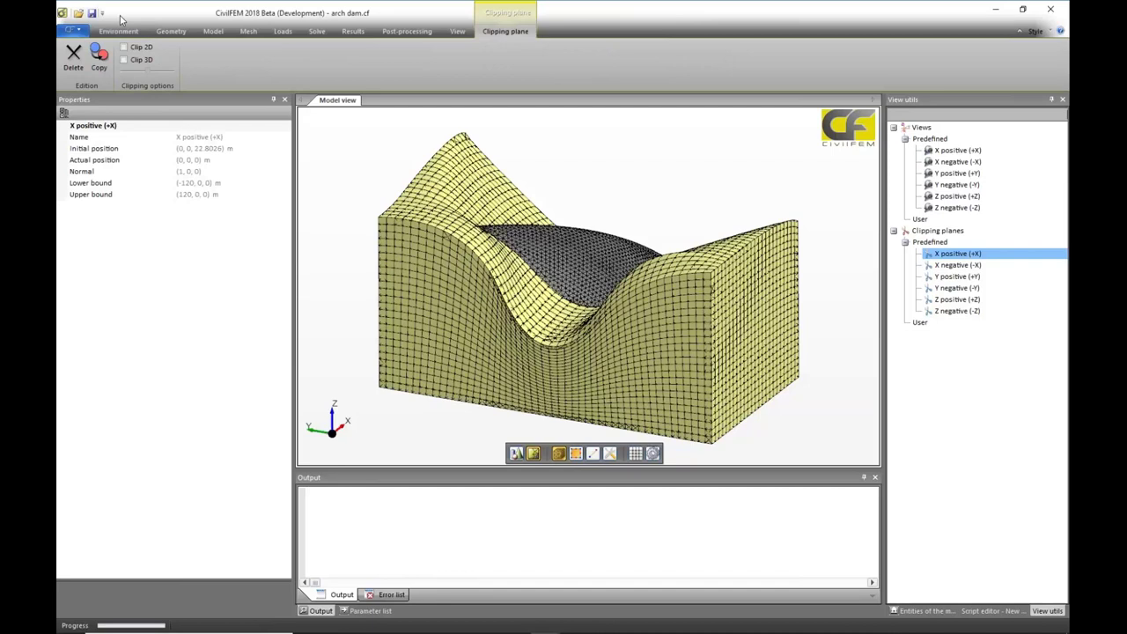
{"action": "left_click", "coordinate": [125, 48]}
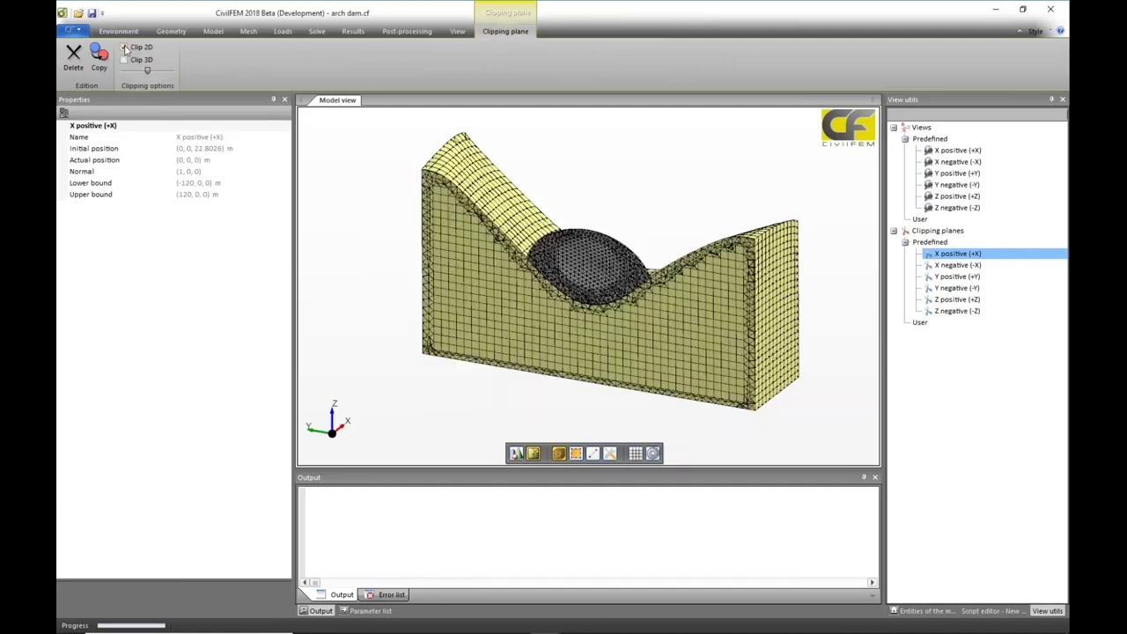
{"action": "mouse_move", "coordinate": [586, 392]}
{"action": "middle_mouse_down"}
{"action": "mouse_move", "coordinate": [427, 425]}
{"action": "mouse_move", "coordinate": [589, 402]}
{"action": "mouse_move", "coordinate": [581, 397]}
{"action": "middle_mouse_up"}
{"action": "scroll", "coordinate": [572, 388], "scroll_direction": "up", "scroll_amount": 5}
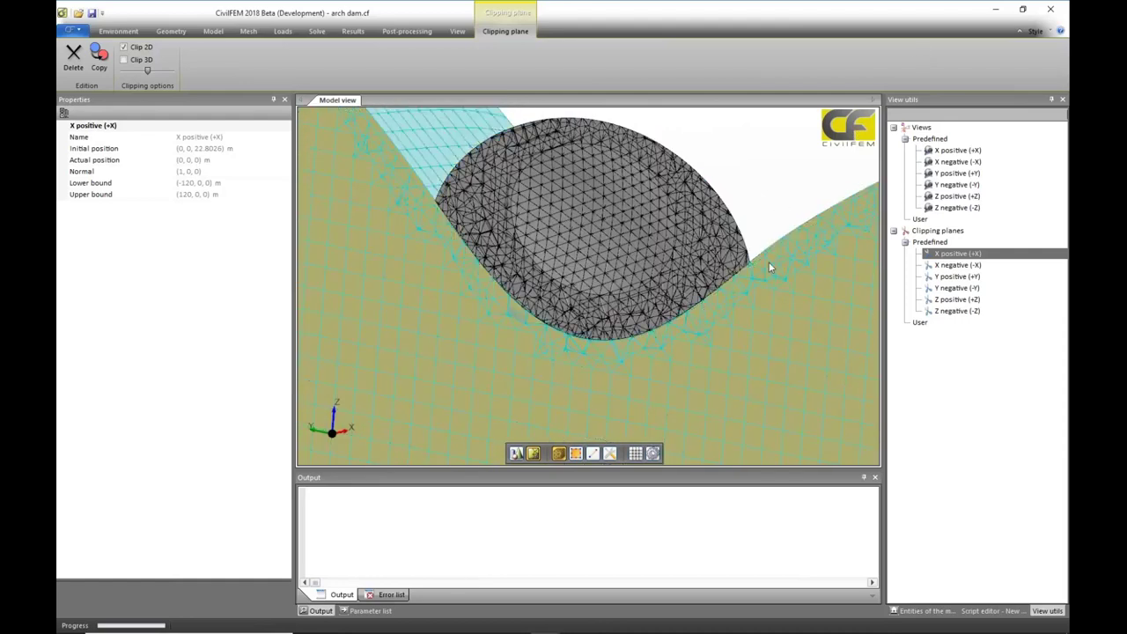
{"action": "scroll", "coordinate": [769, 262], "scroll_direction": "down", "scroll_amount": 2}
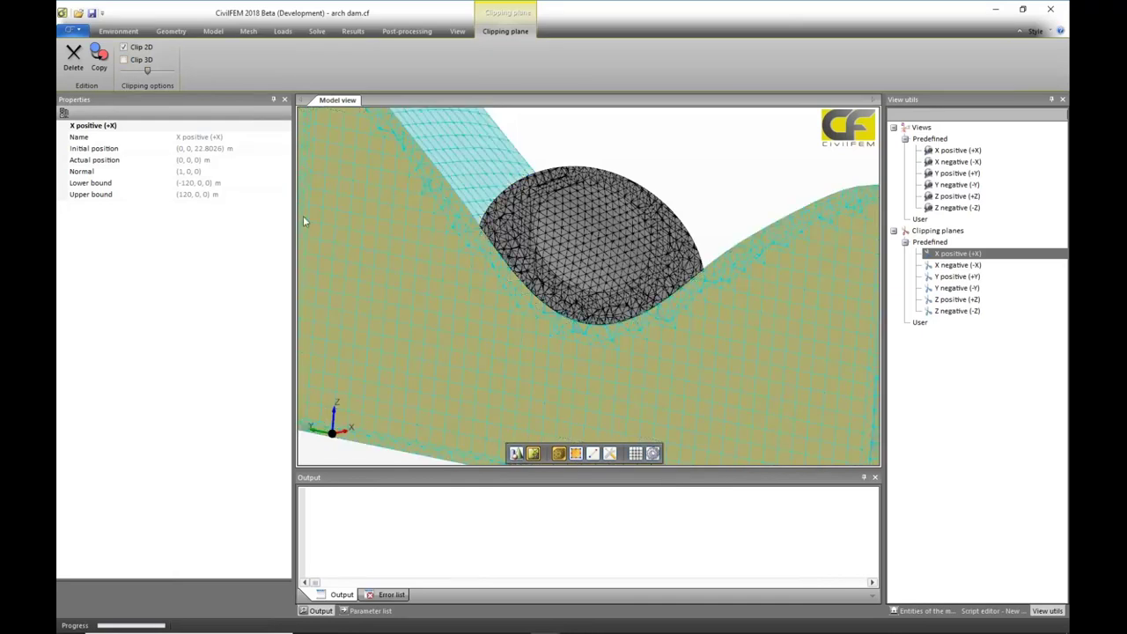
Change the X positive (+X) clipping to Clip 3D and inspect the whole elements along the cut.
{"action": "left_click", "coordinate": [124, 59]}
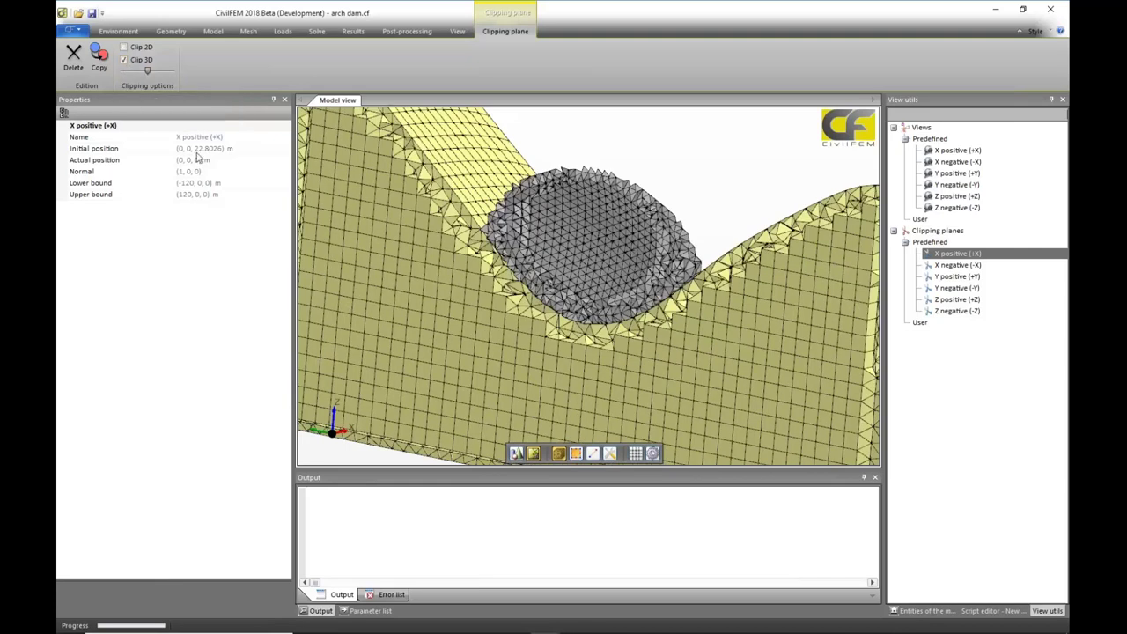
{"action": "middle_click_drag", "start_coordinate": [736, 183], "coordinate": [664, 310]}
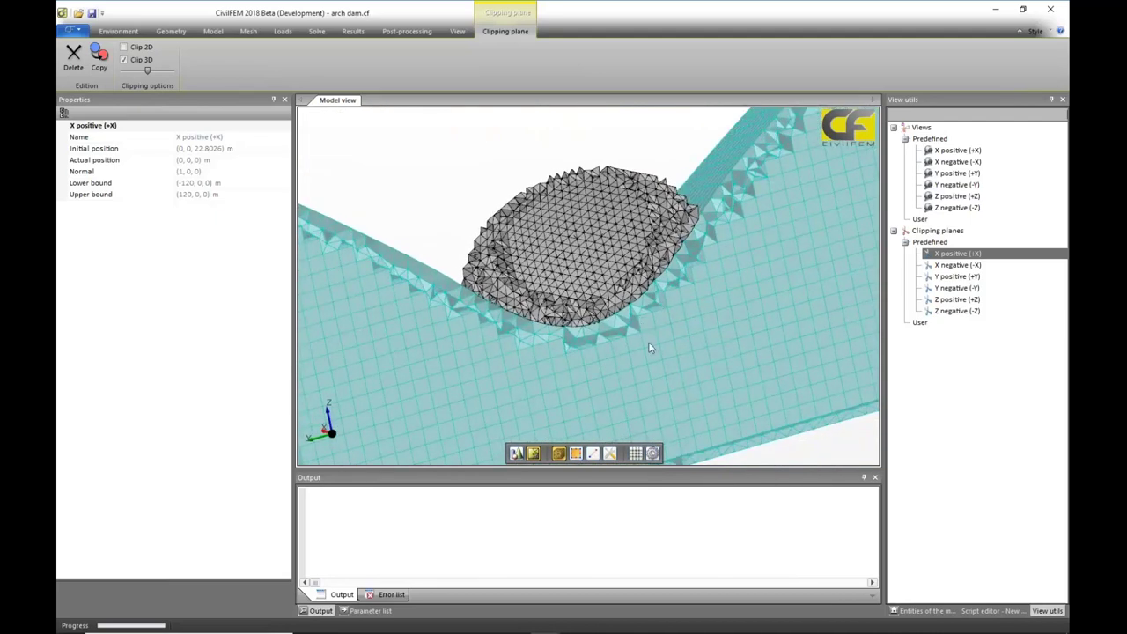
{"action": "middle_click_drag", "start_coordinate": [649, 348], "coordinate": [842, 148]}
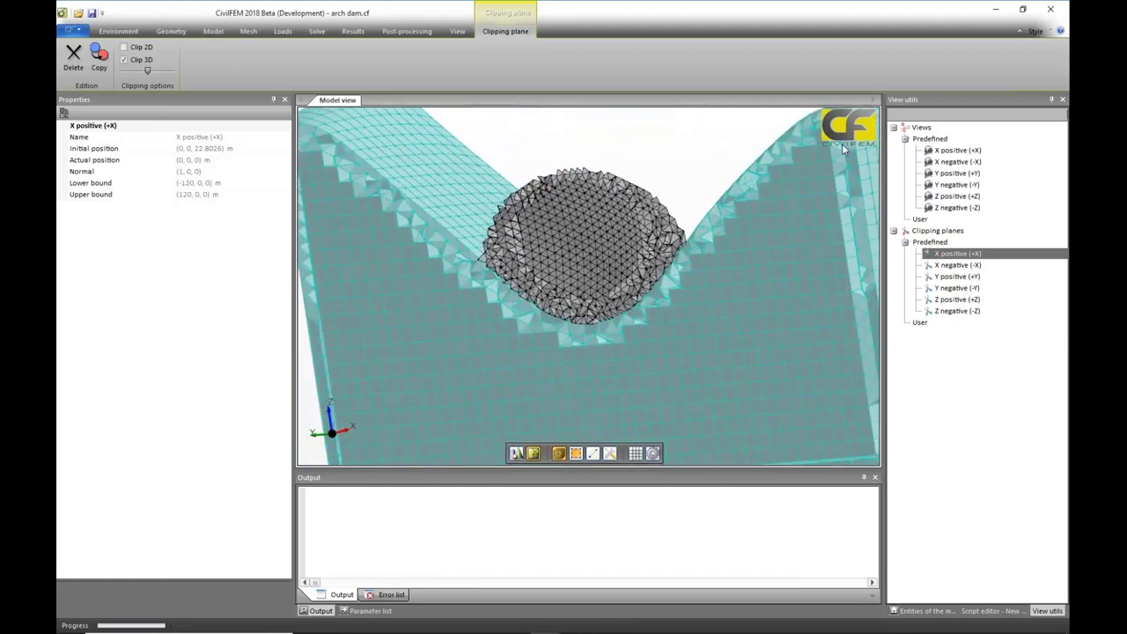
{"action": "middle_click_drag", "start_coordinate": [791, 308], "coordinate": [748, 300]}
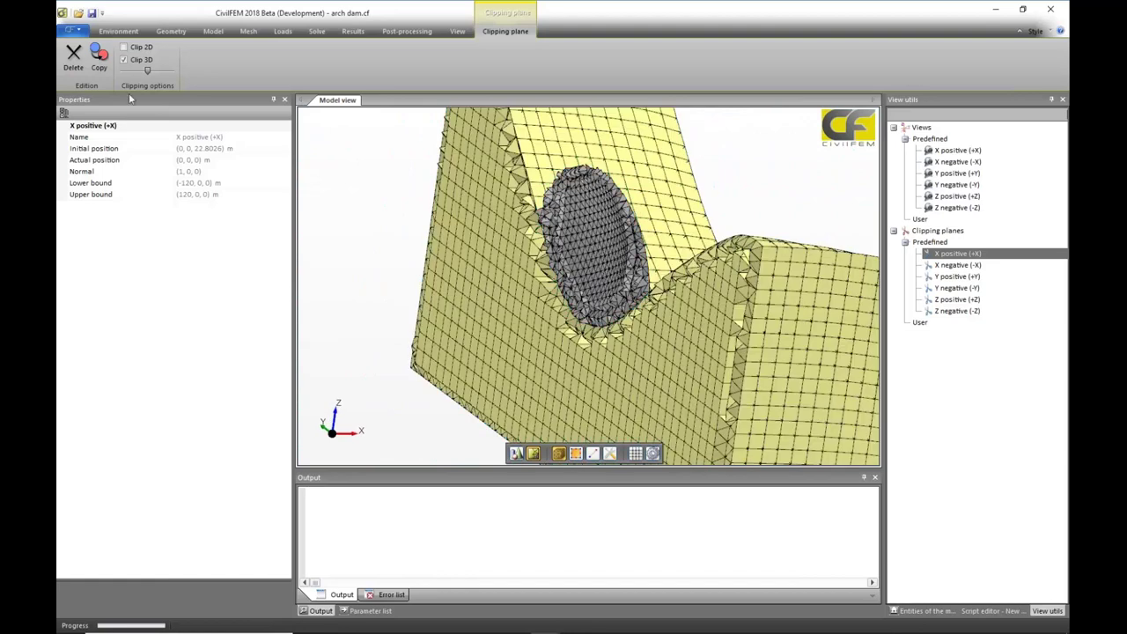
Move the X positive (+X) clipping plane to X -120 m and turn off Clip 3D.
{"action": "left_click_drag", "start_coordinate": [146, 70], "coordinate": [120, 80]}
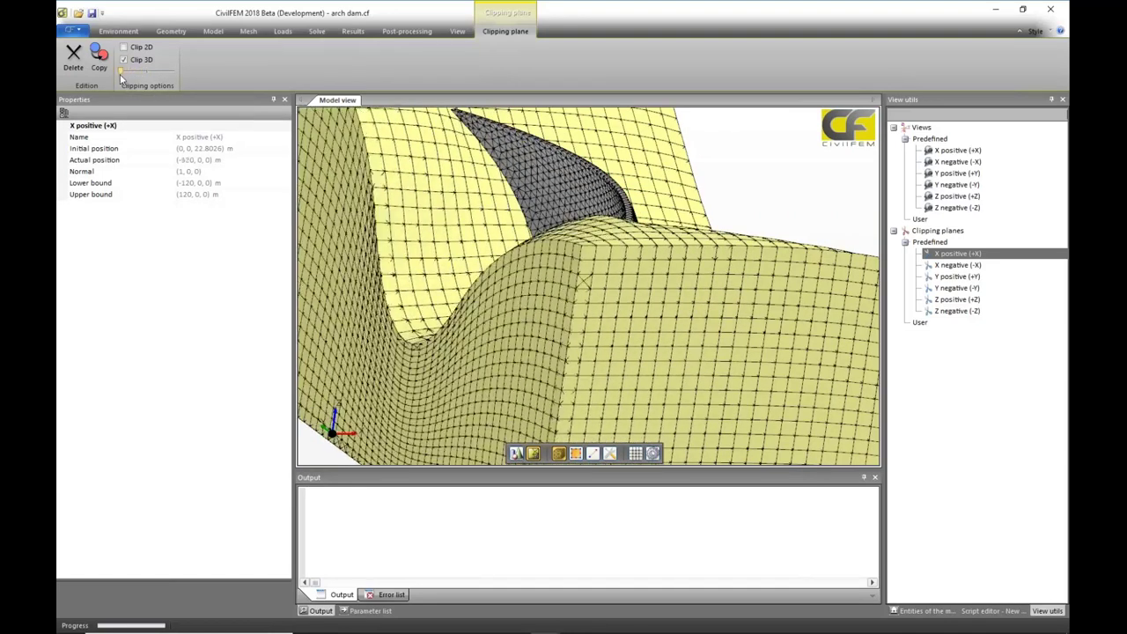
{"action": "scroll", "coordinate": [364, 322], "scroll_direction": "down", "scroll_amount": 3}
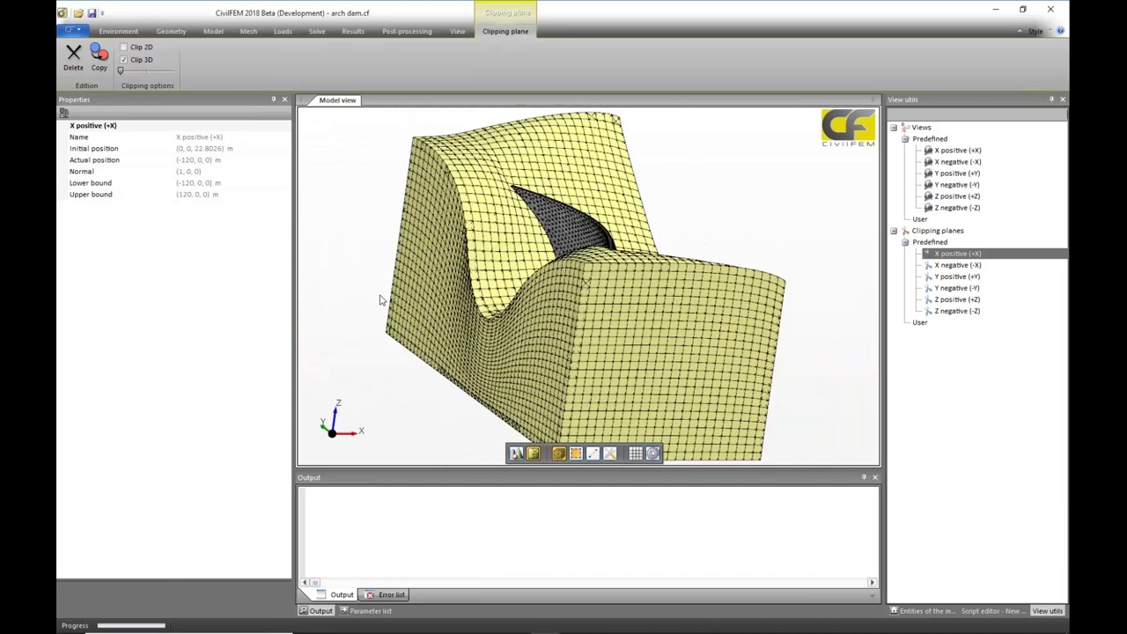
{"action": "middle_click_drag", "start_coordinate": [381, 301], "coordinate": [604, 263]}
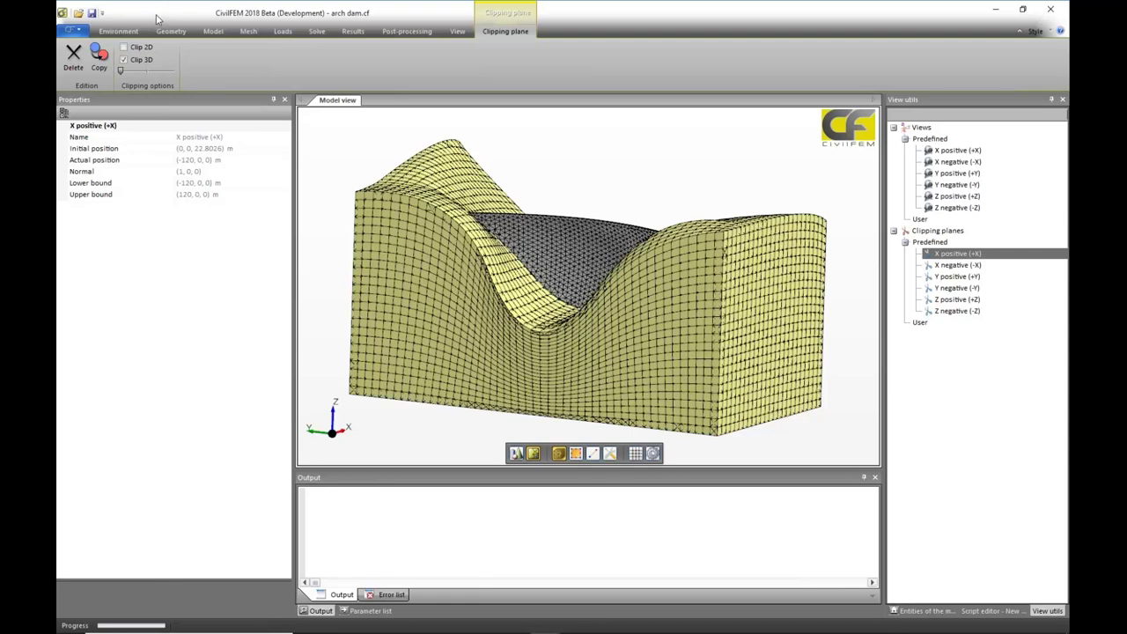
{"action": "left_click", "coordinate": [123, 60]}
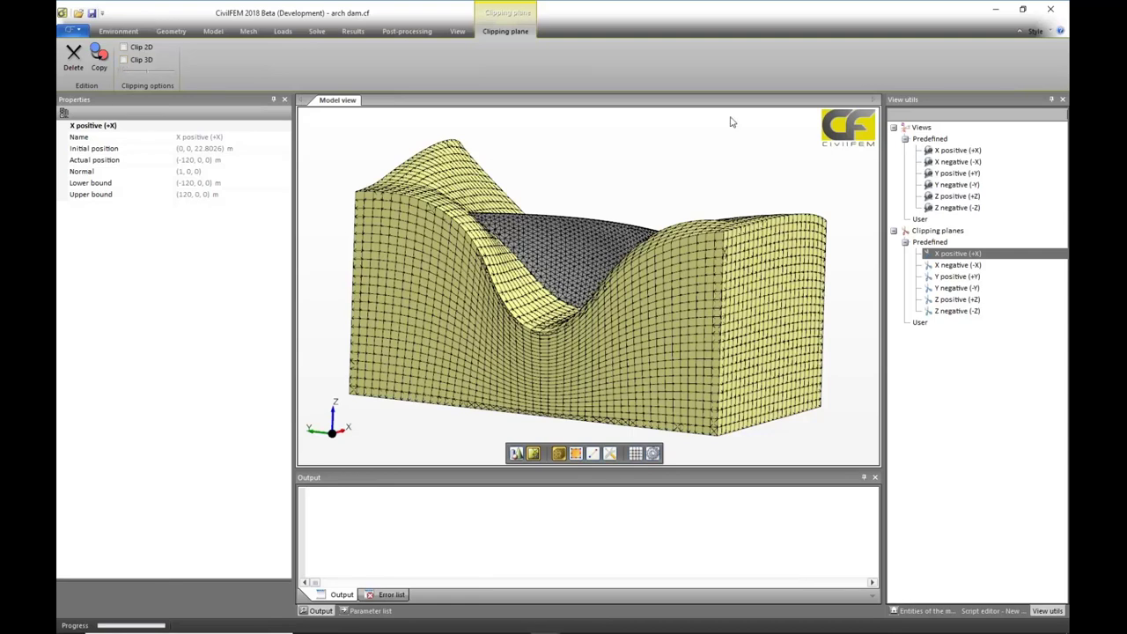
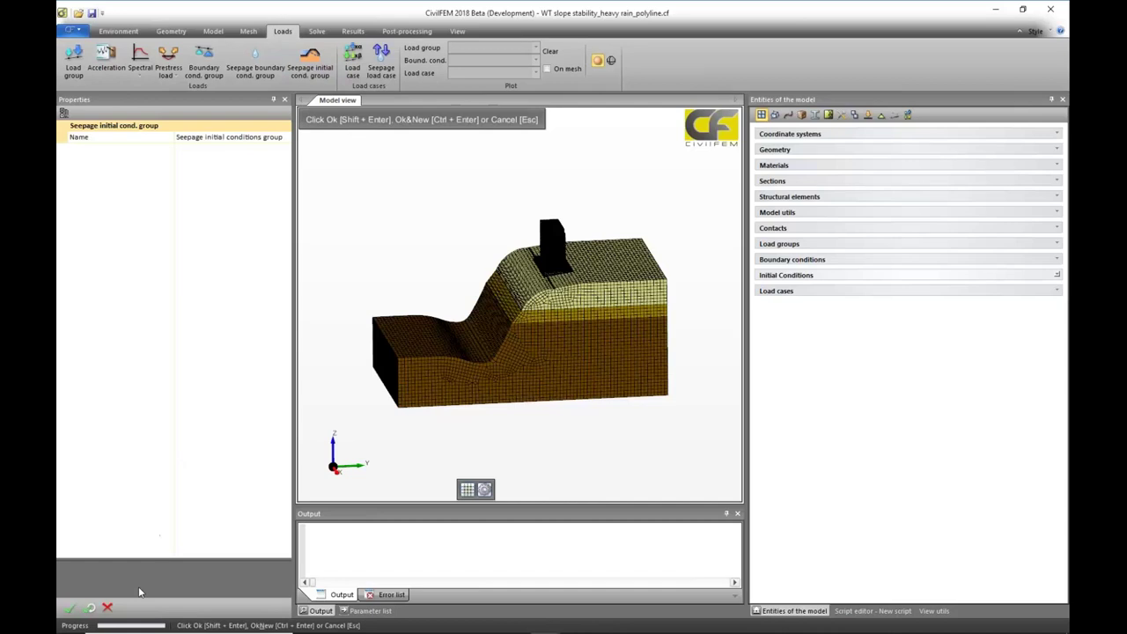
Cancel the new seepage initial conditions group and expand the initial condition settings of the existing WT group.
{"action": "left_click", "coordinate": [107, 608]}
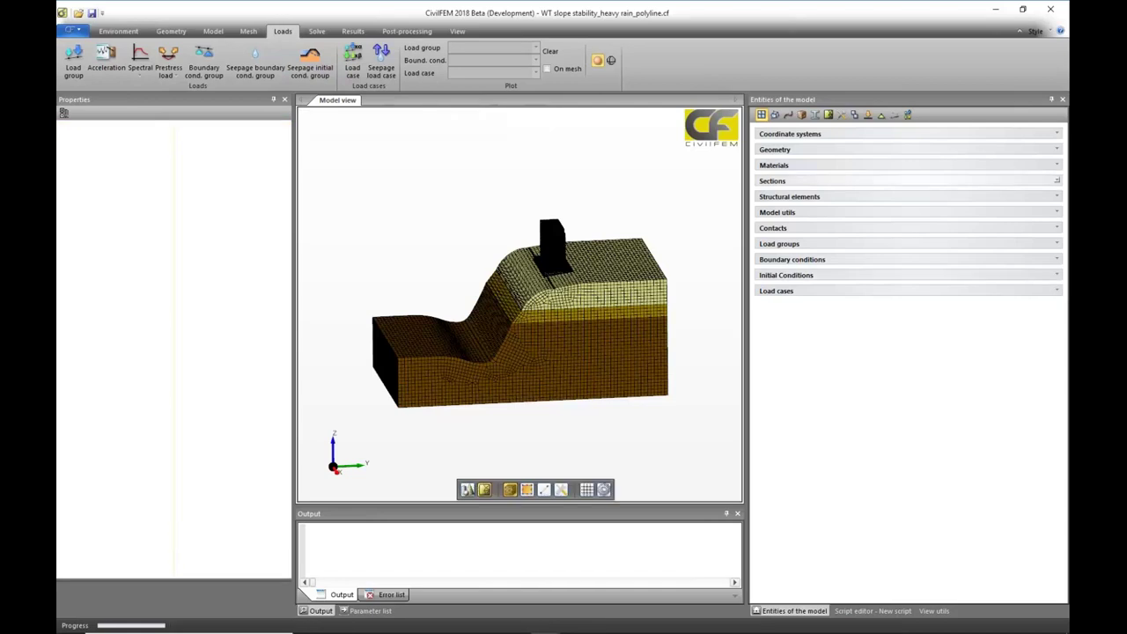
{"action": "left_click", "coordinate": [808, 275]}
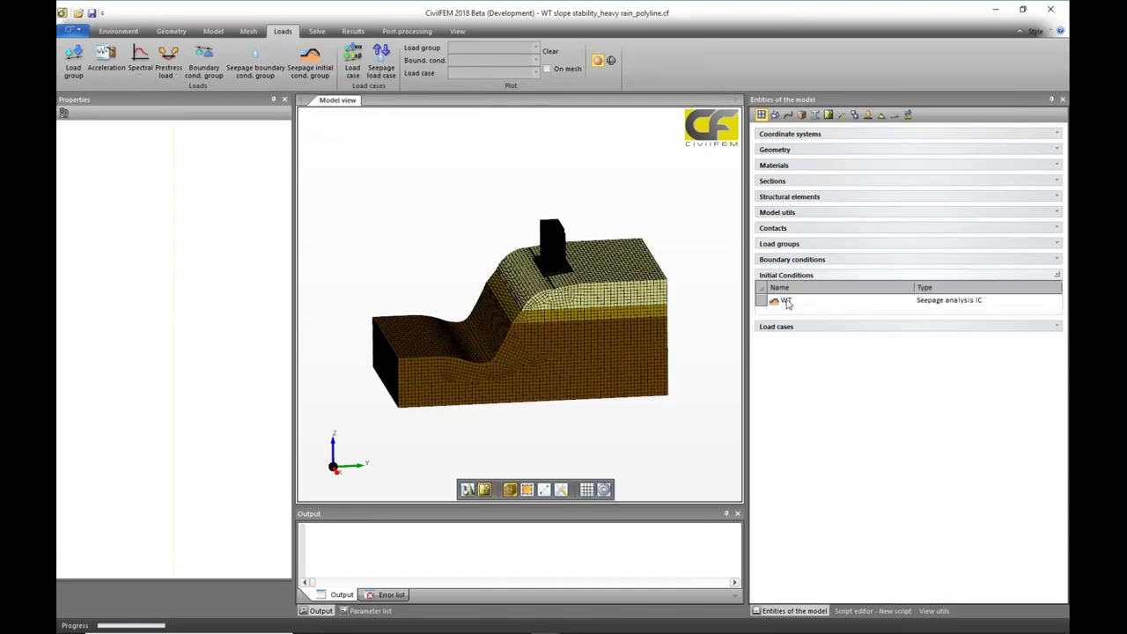
{"action": "left_click", "coordinate": [787, 302]}
{"action": "left_click", "coordinate": [74, 150]}
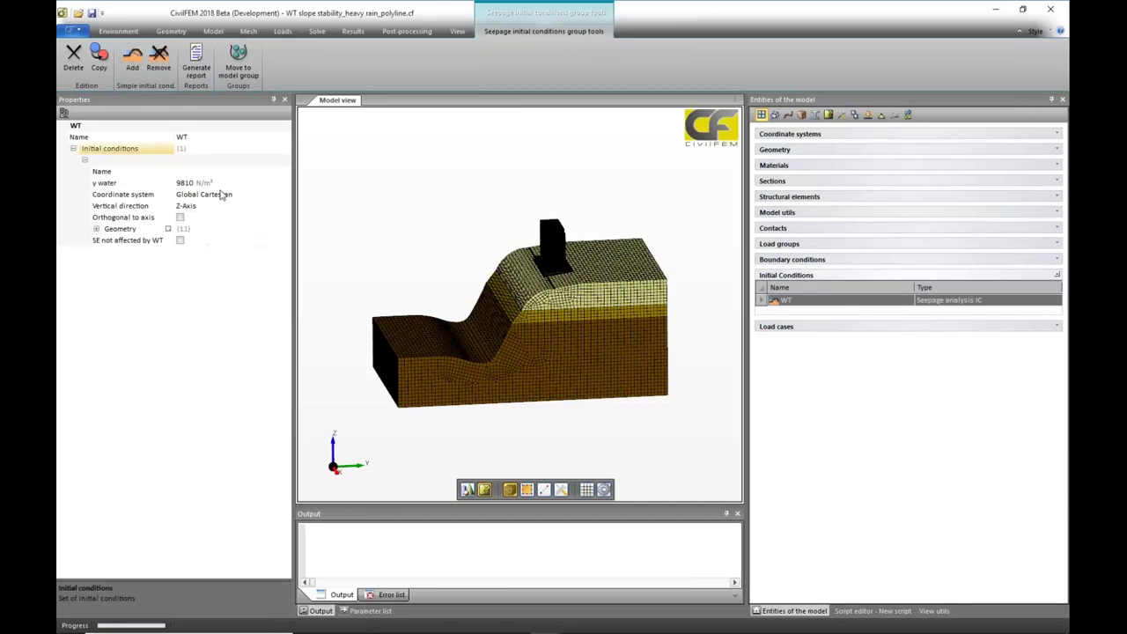
Make the WT water table orthogonal to the vertical axis, keeping Z-Axis as vertical direction, and deselect the group.
{"action": "left_click", "coordinate": [180, 217]}
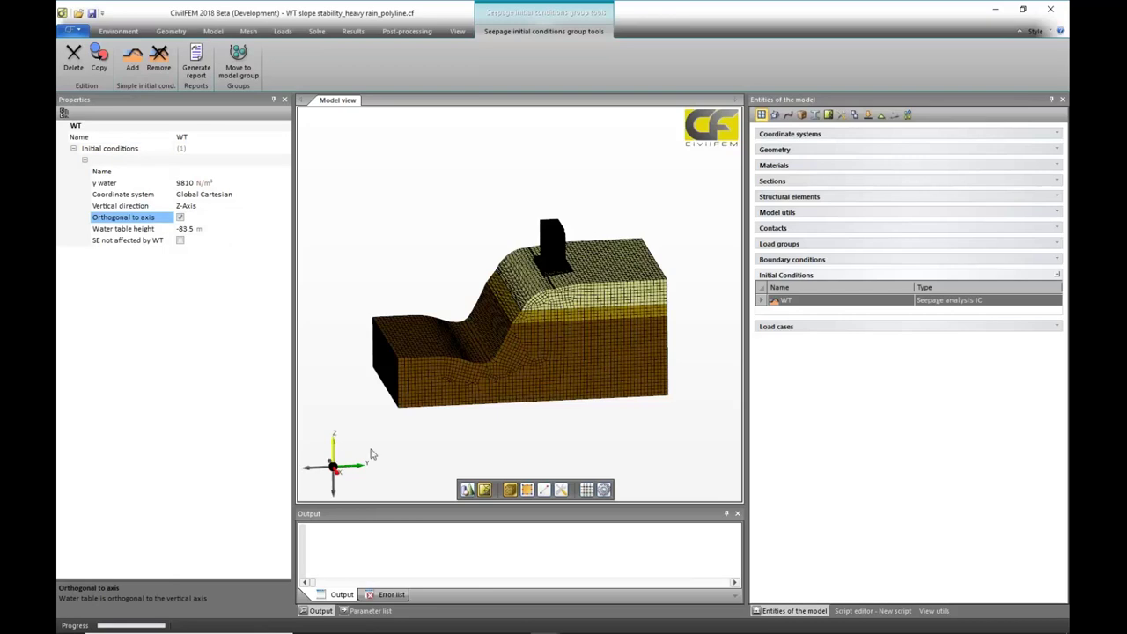
{"action": "middle_click_drag", "start_coordinate": [379, 454], "coordinate": [344, 464]}
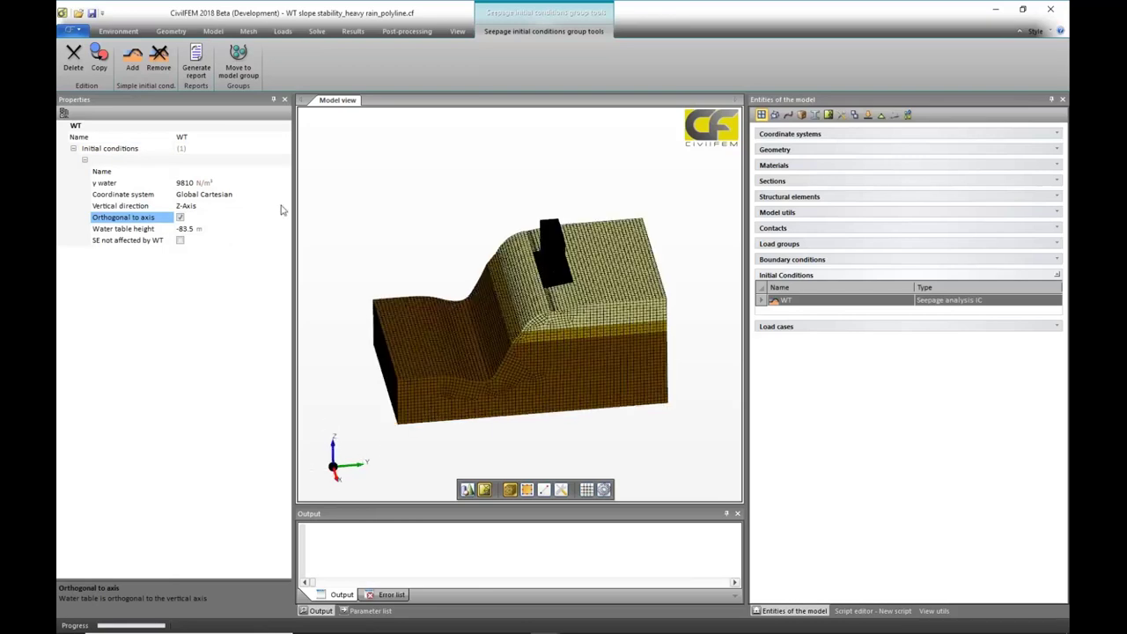
{"action": "left_click", "coordinate": [284, 208]}
{"action": "left_click", "coordinate": [284, 206]}
{"action": "left_click", "coordinate": [184, 243]}
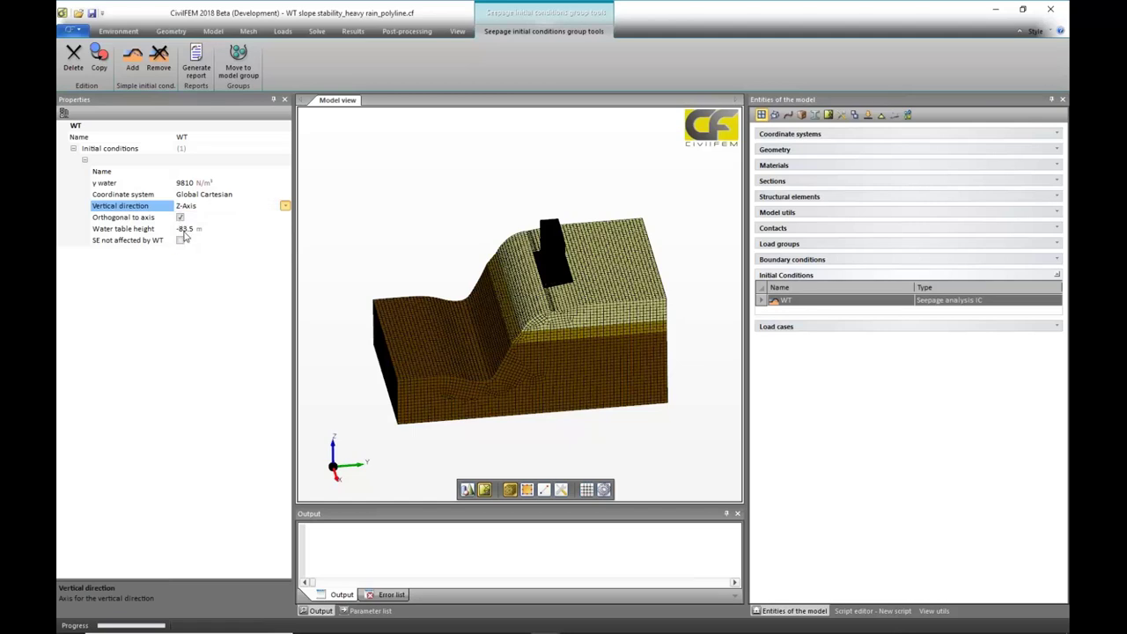
{"action": "middle_click_drag", "start_coordinate": [704, 433], "coordinate": [700, 352]}
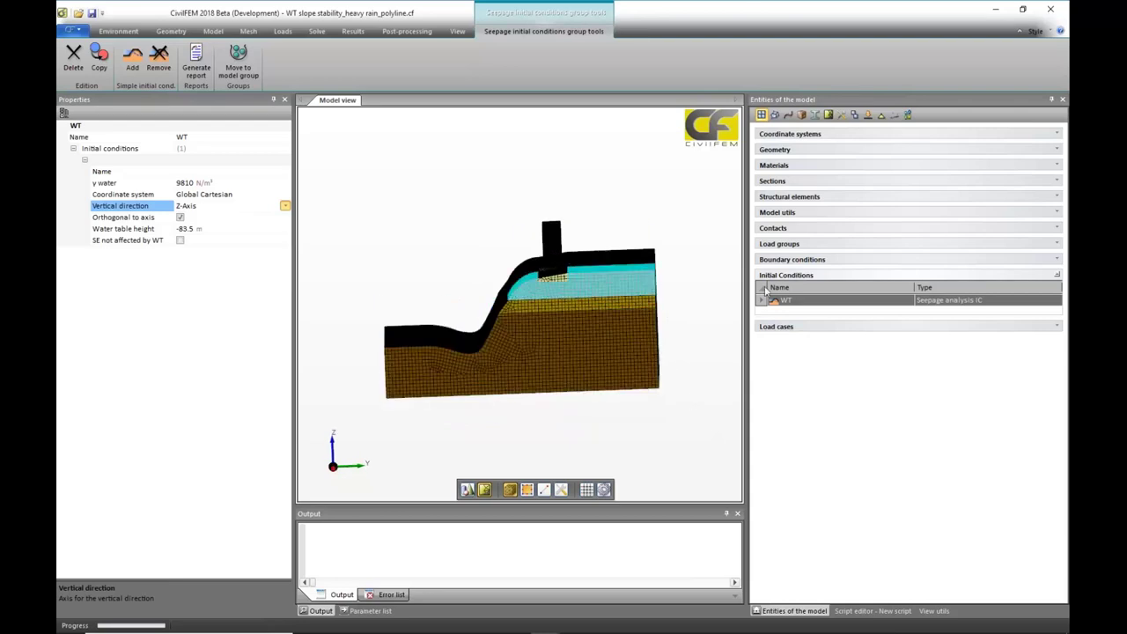
{"action": "scroll", "coordinate": [573, 241], "scroll_direction": "up", "scroll_amount": 3}
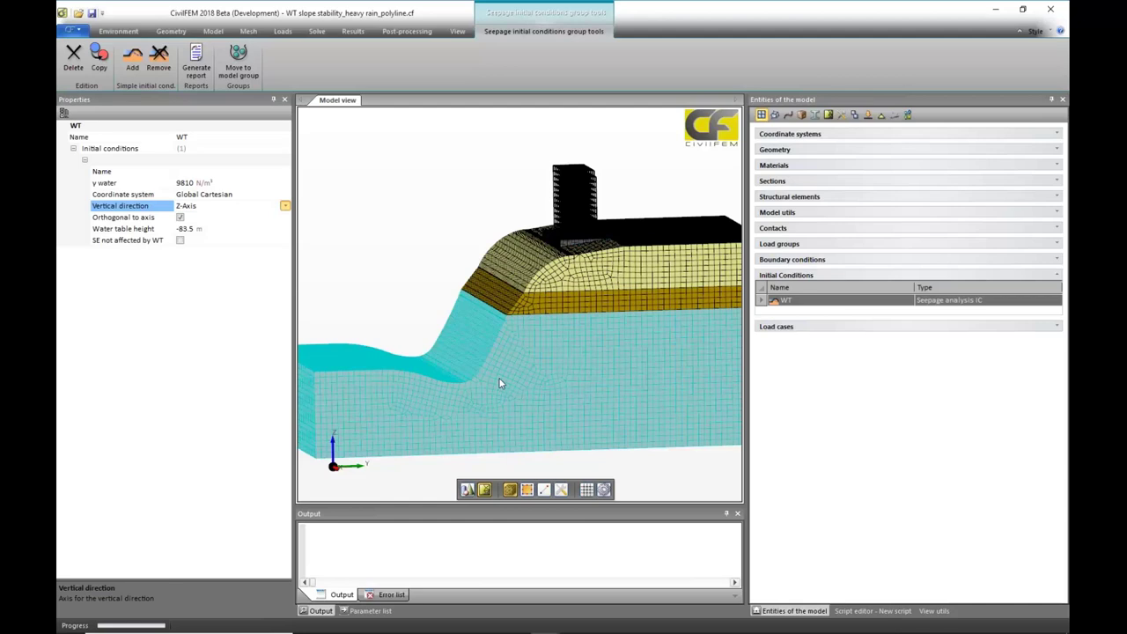
{"action": "middle_click_drag", "start_coordinate": [531, 382], "coordinate": [293, 389]}
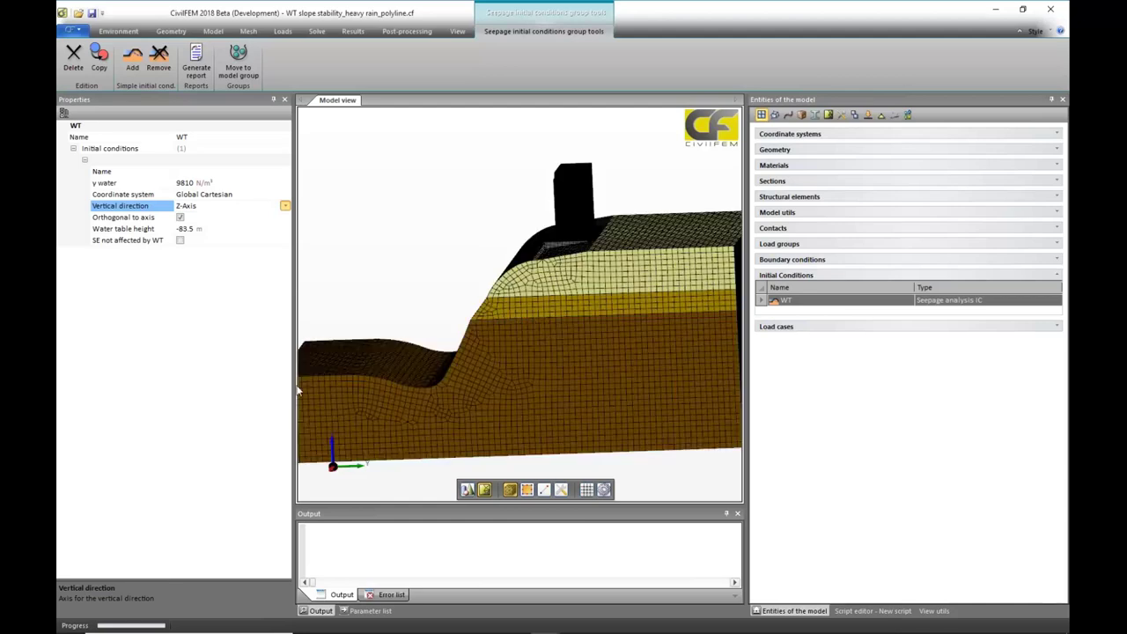
{"action": "middle_click_drag", "start_coordinate": [560, 371], "coordinate": [378, 284]}
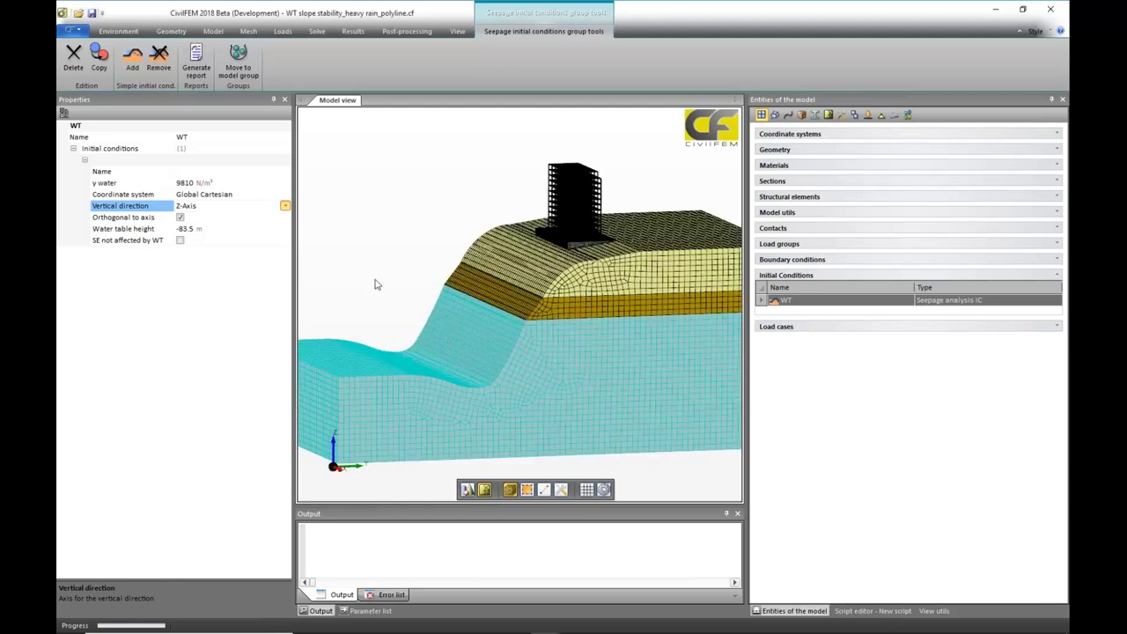
{"action": "left_click", "coordinate": [371, 252]}
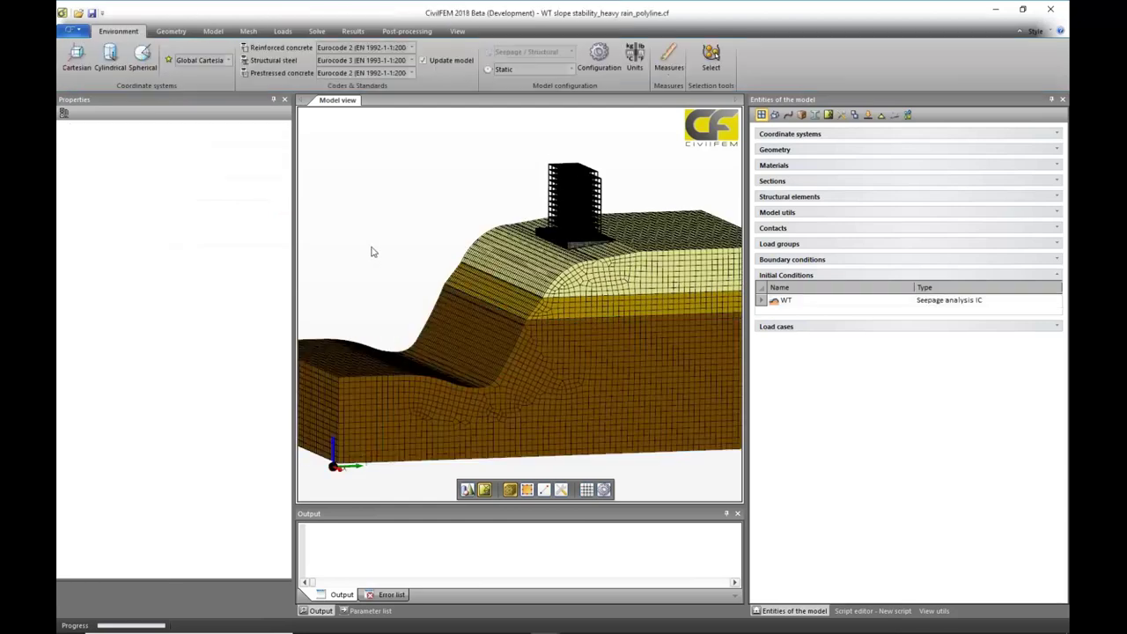
Expand the initial condition settings of the WT group and load the results file wt_horizontal_835_.rcf.
{"action": "left_click", "coordinate": [773, 300]}
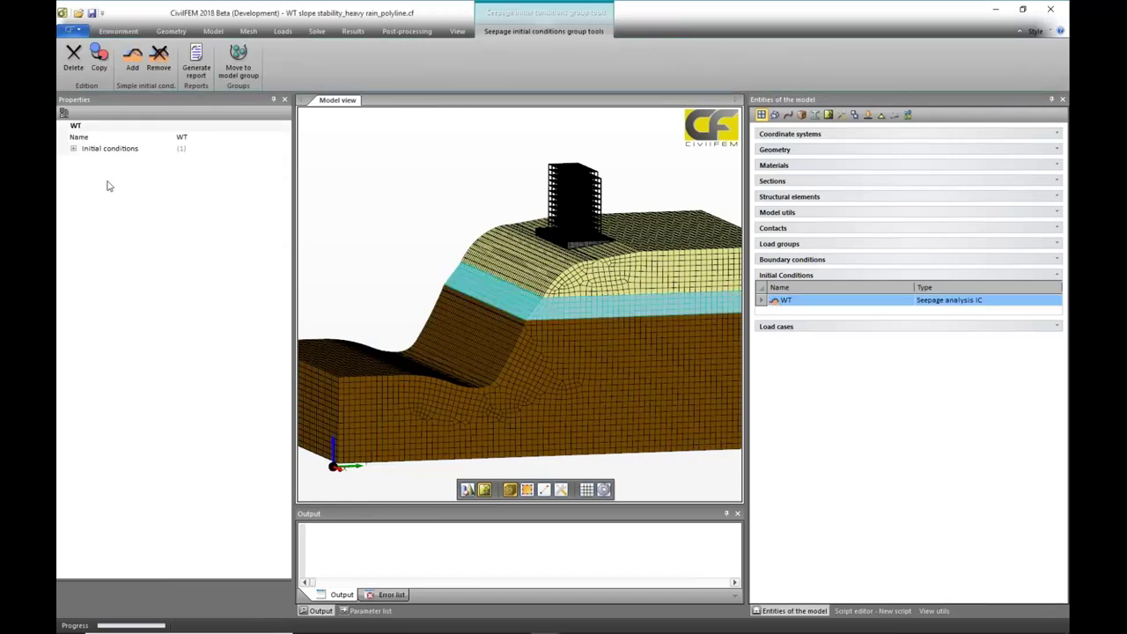
{"action": "left_click", "coordinate": [74, 148]}
{"action": "left_click", "coordinate": [341, 33]}
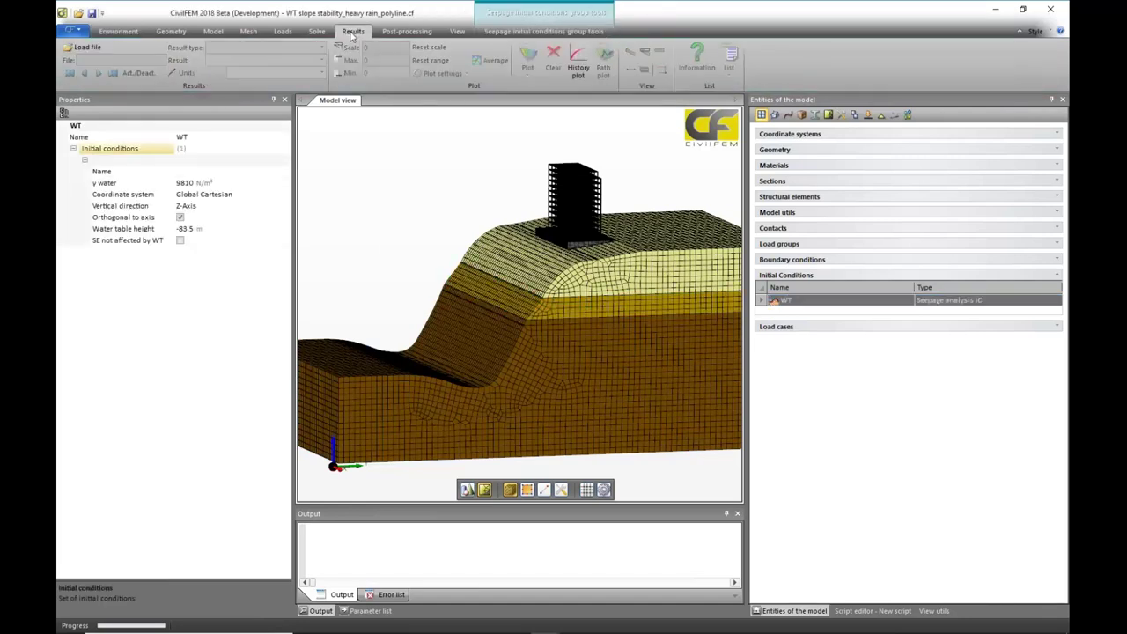
{"action": "left_click", "coordinate": [137, 50]}
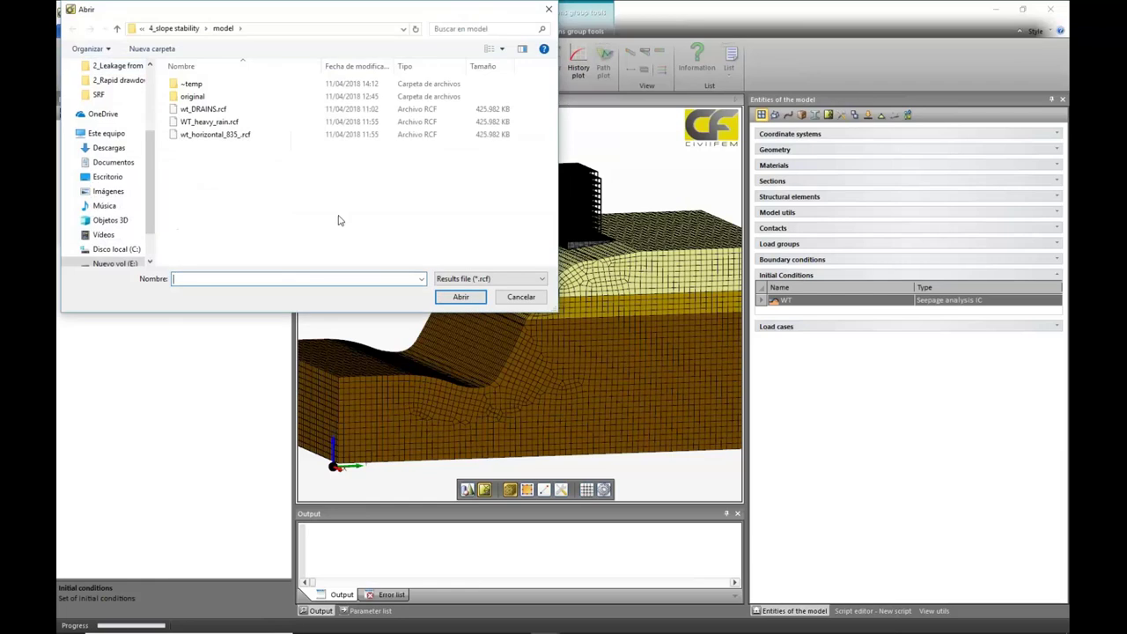
{"action": "left_click", "coordinate": [220, 135]}
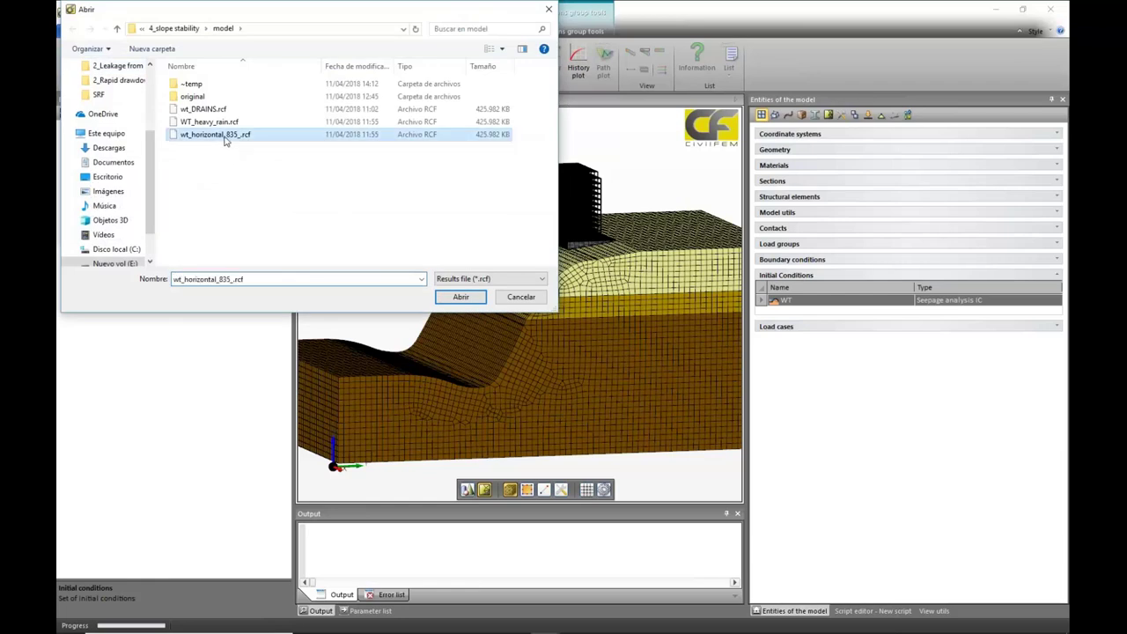
{"action": "left_click", "coordinate": [454, 300]}
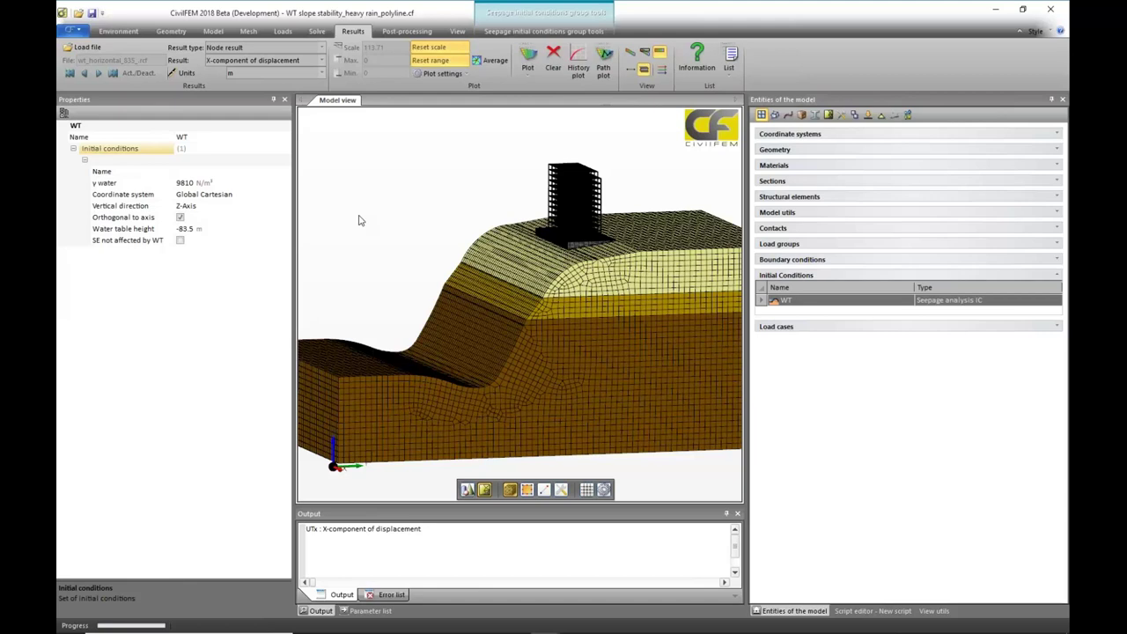
Plot the Pore water pressure node result on the slope model and inspect its distribution from the side and in 3D.
{"action": "left_click", "coordinate": [323, 60]}
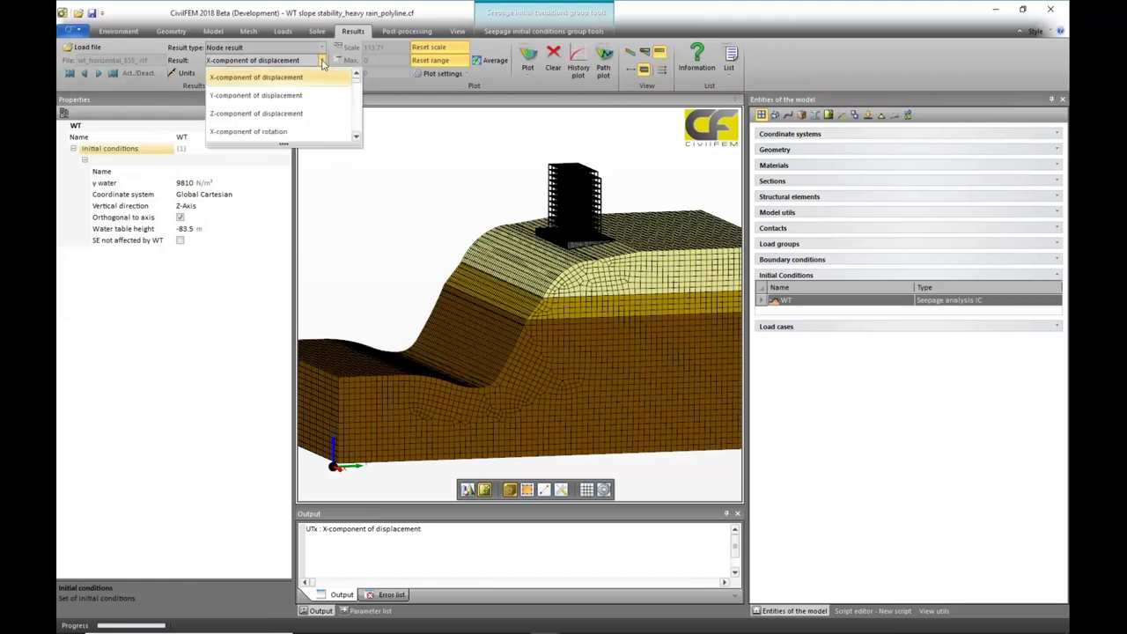
{"action": "scroll", "coordinate": [308, 80], "scroll_direction": "down", "scroll_amount": 3}
{"action": "left_click", "coordinate": [300, 79]}
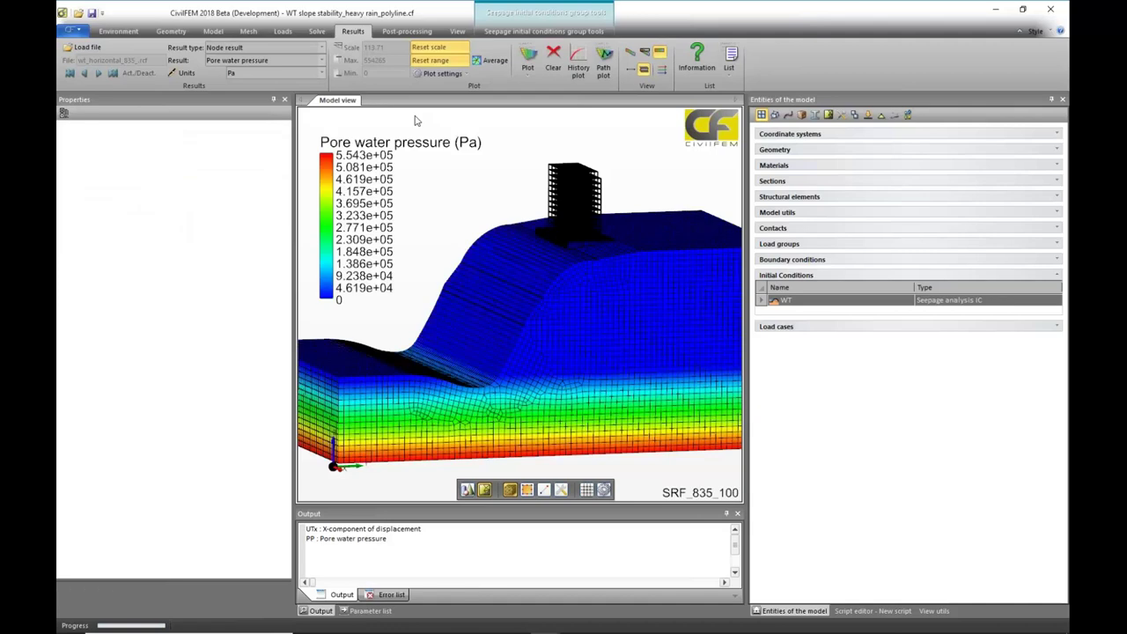
{"action": "left_click_drag", "start_coordinate": [675, 470], "coordinate": [738, 303]}
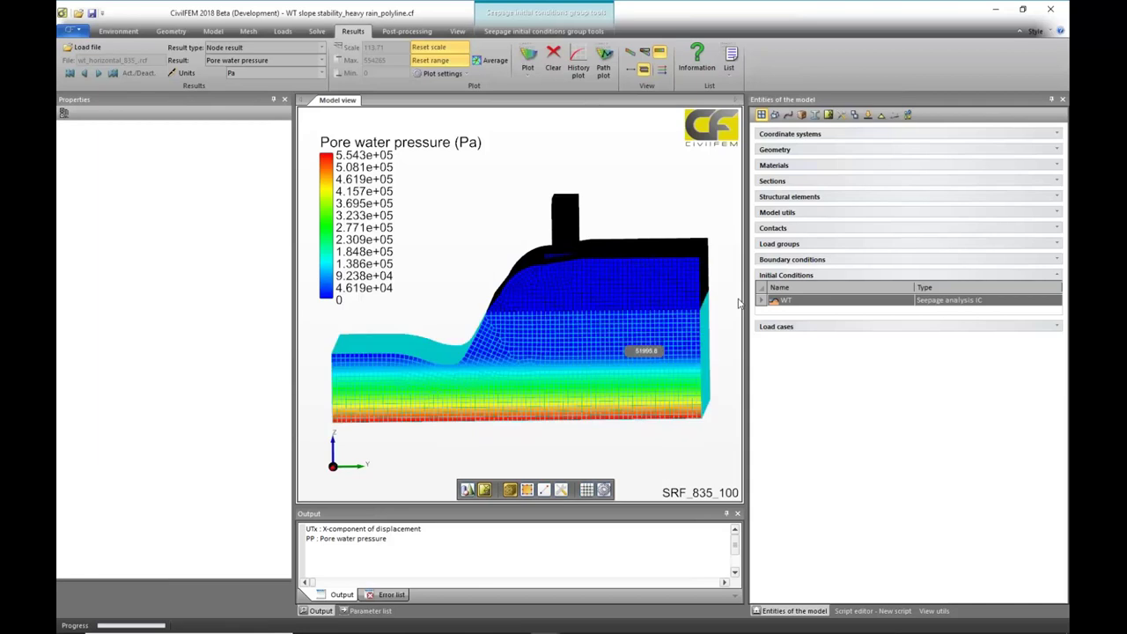
{"action": "left_click", "coordinate": [784, 300]}
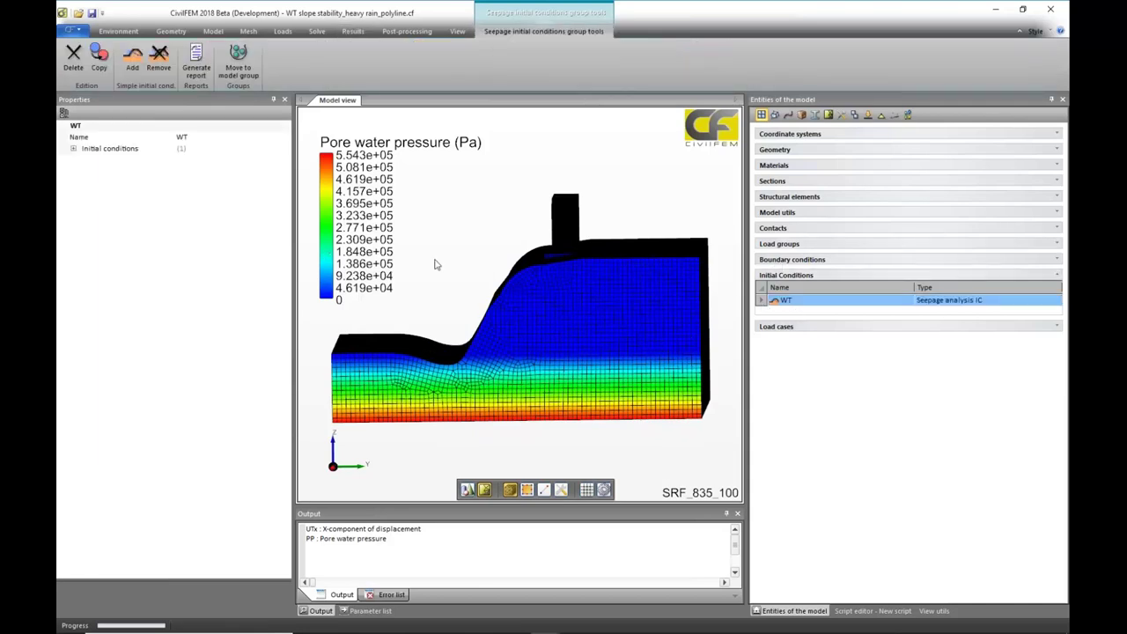
{"action": "left_click_drag", "start_coordinate": [436, 251], "coordinate": [462, 342]}
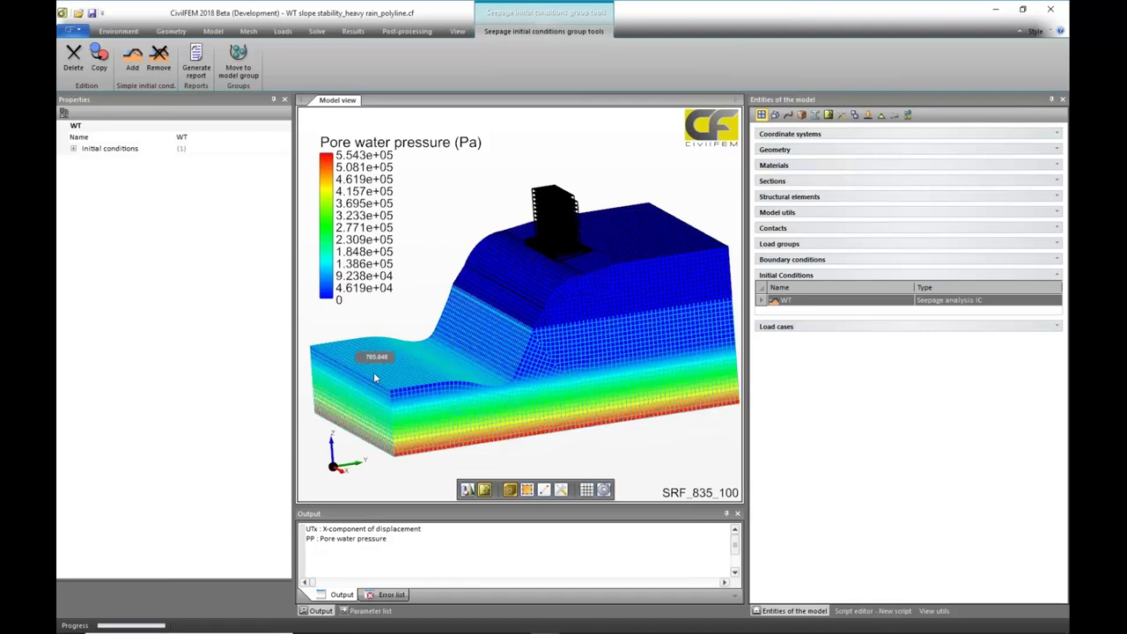
Clear the plotted results and turn off Orthogonal to axis for the WT water table.
{"action": "left_click", "coordinate": [353, 31]}
{"action": "left_click", "coordinate": [554, 58]}
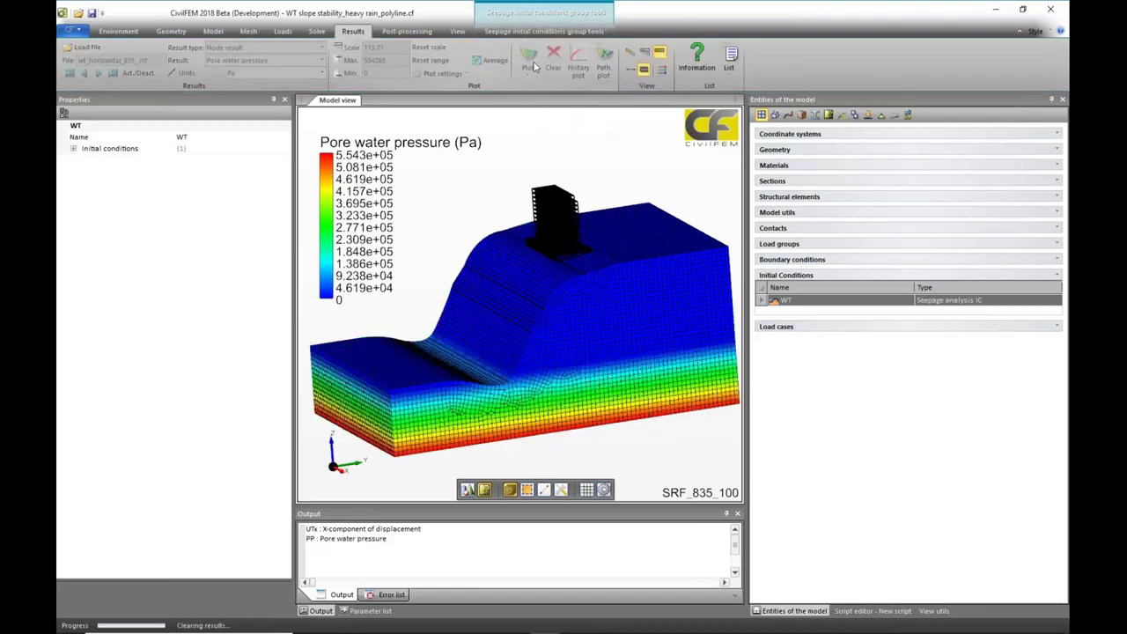
{"action": "double_click", "coordinate": [93, 149]}
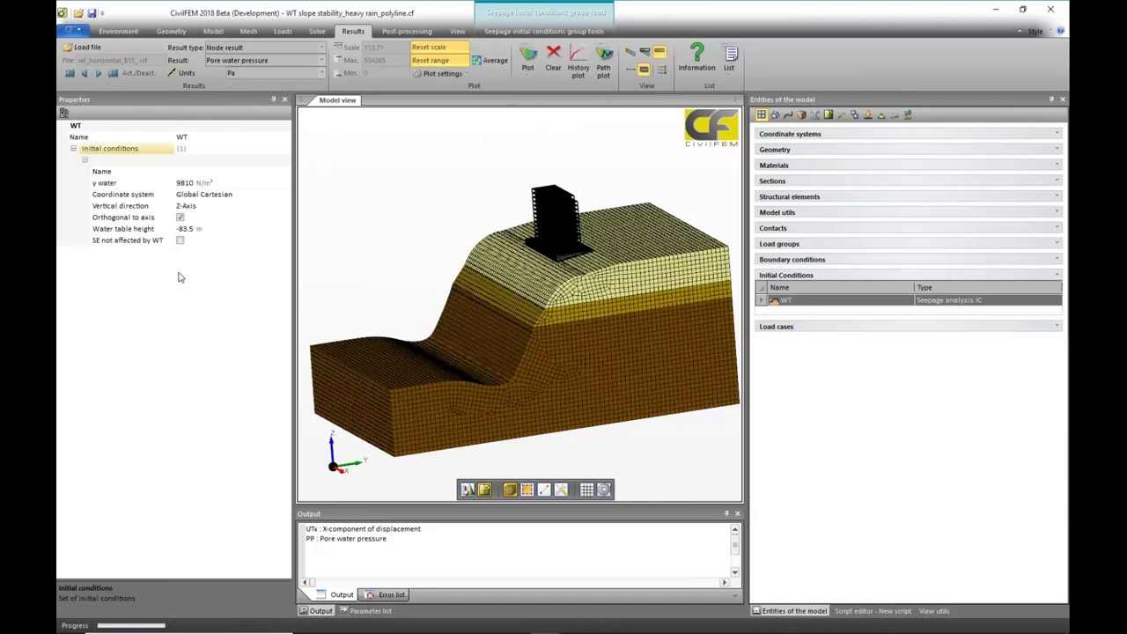
{"action": "left_click", "coordinate": [180, 217]}
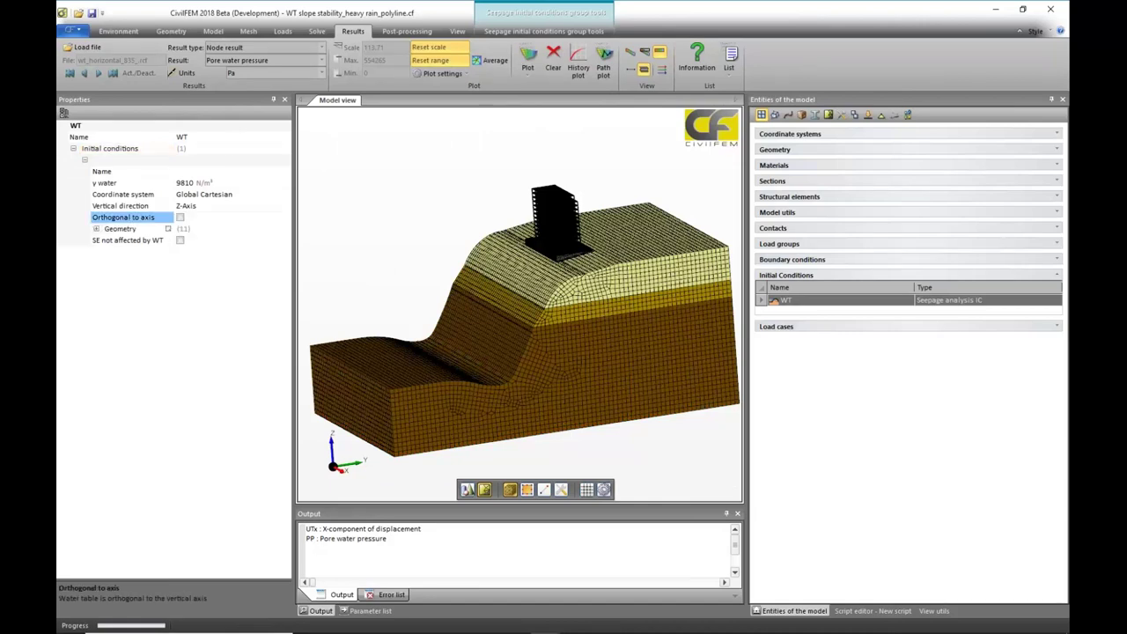
Examine the surfaces that define the WT water table through geometry picking, and cancel without changing the selection.
{"action": "left_click", "coordinate": [168, 229]}
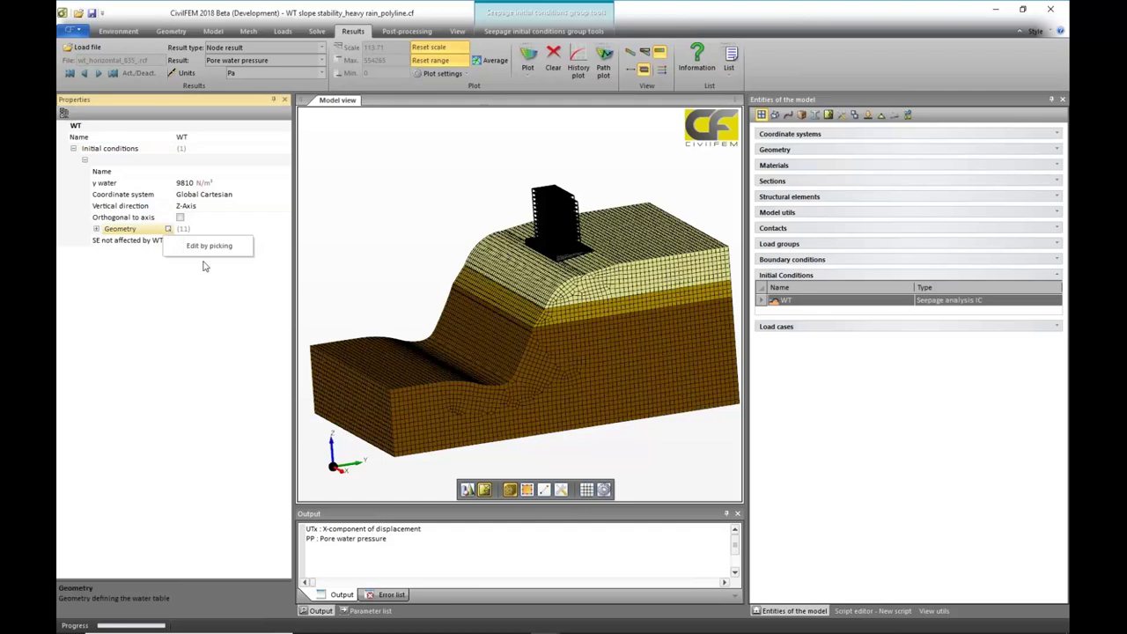
{"action": "left_click", "coordinate": [230, 249]}
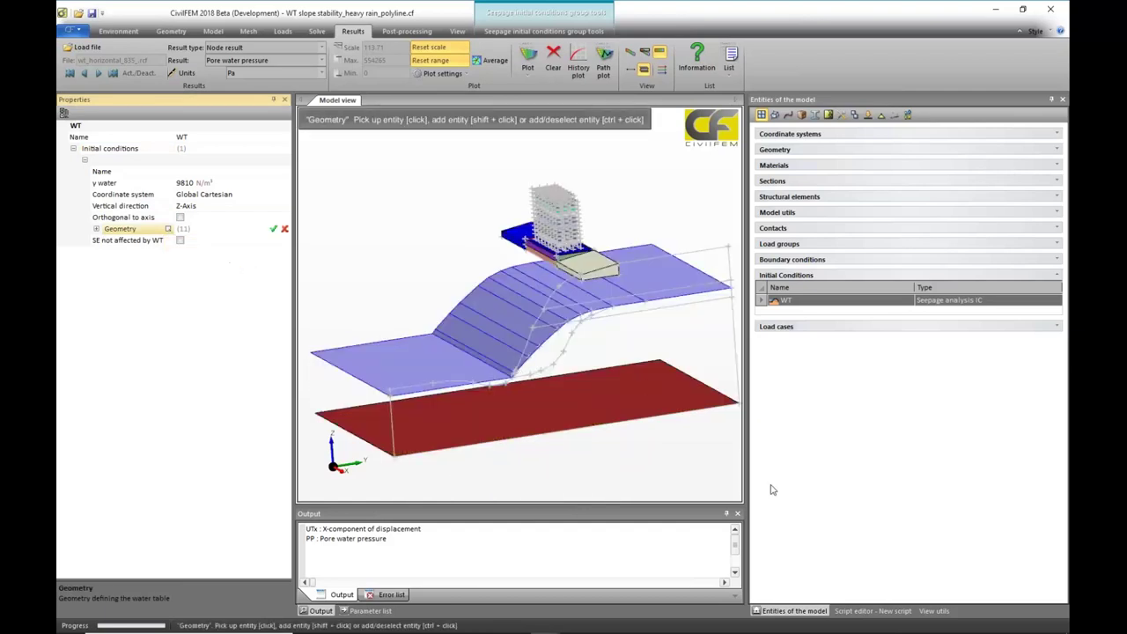
{"action": "mouse_move", "coordinate": [706, 493]}
{"action": "middle_mouse_down"}
{"action": "mouse_move", "coordinate": [628, 500]}
{"action": "mouse_move", "coordinate": [662, 513]}
{"action": "mouse_move", "coordinate": [669, 475]}
{"action": "mouse_move", "coordinate": [689, 486]}
{"action": "mouse_move", "coordinate": [424, 363]}
{"action": "middle_mouse_up"}
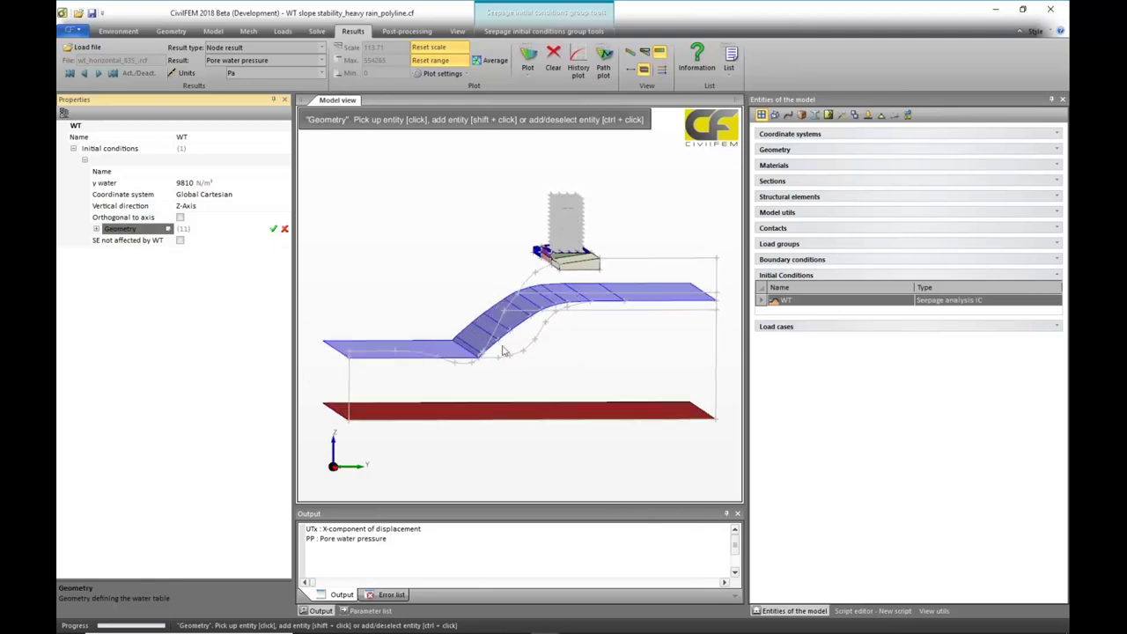
{"action": "middle_click_drag", "start_coordinate": [595, 358], "coordinate": [501, 362]}
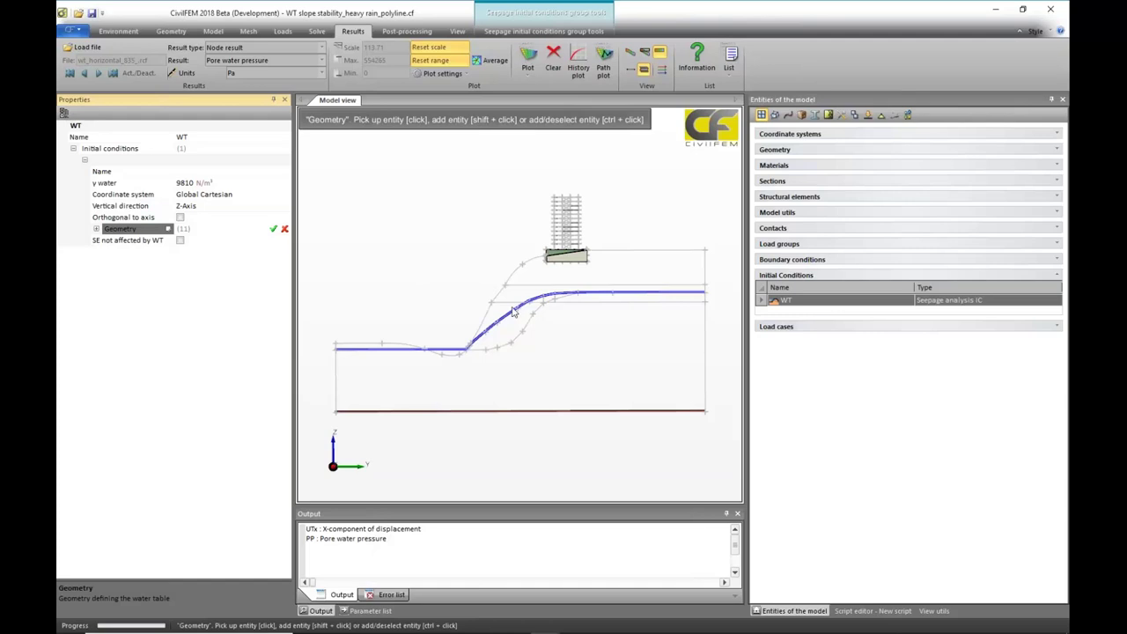
{"action": "middle_click_drag", "start_coordinate": [410, 256], "coordinate": [446, 302]}
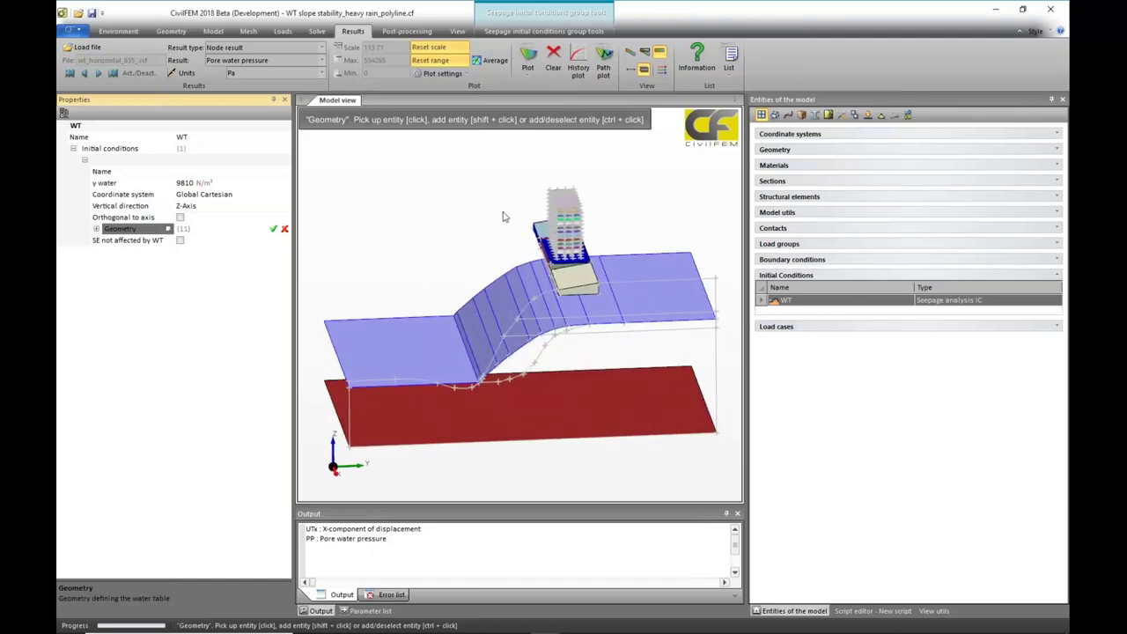
{"action": "left_click", "coordinate": [284, 229]}
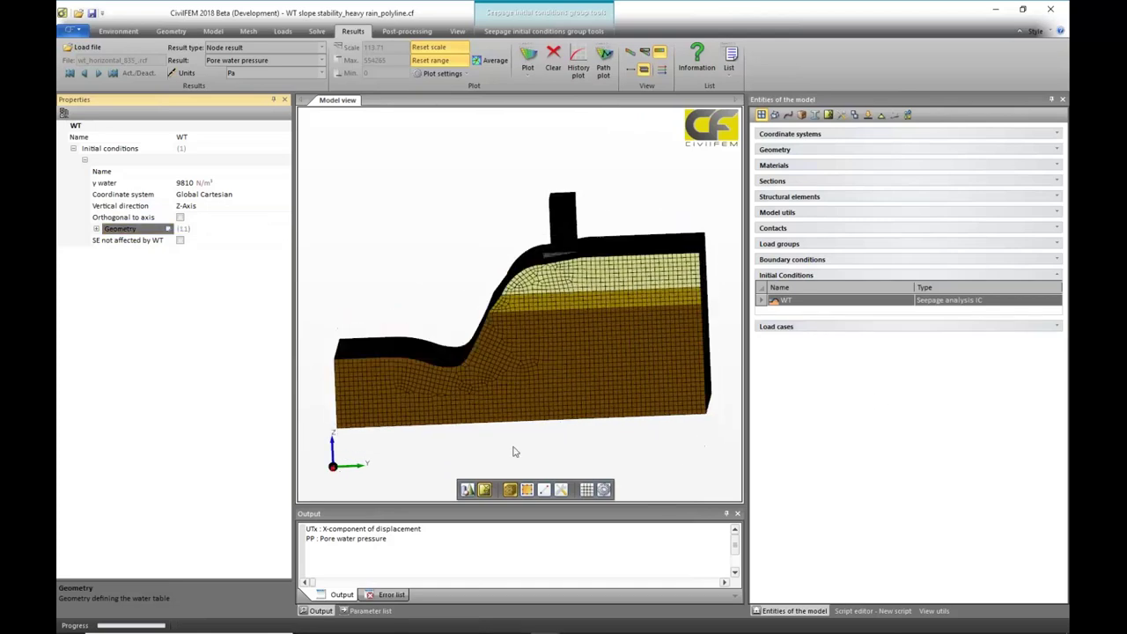
Switch to the geometry display and show the Extrusion-wt_drain surfaces group as solid to compare it with the other water table surface.
{"action": "left_click", "coordinate": [469, 491]}
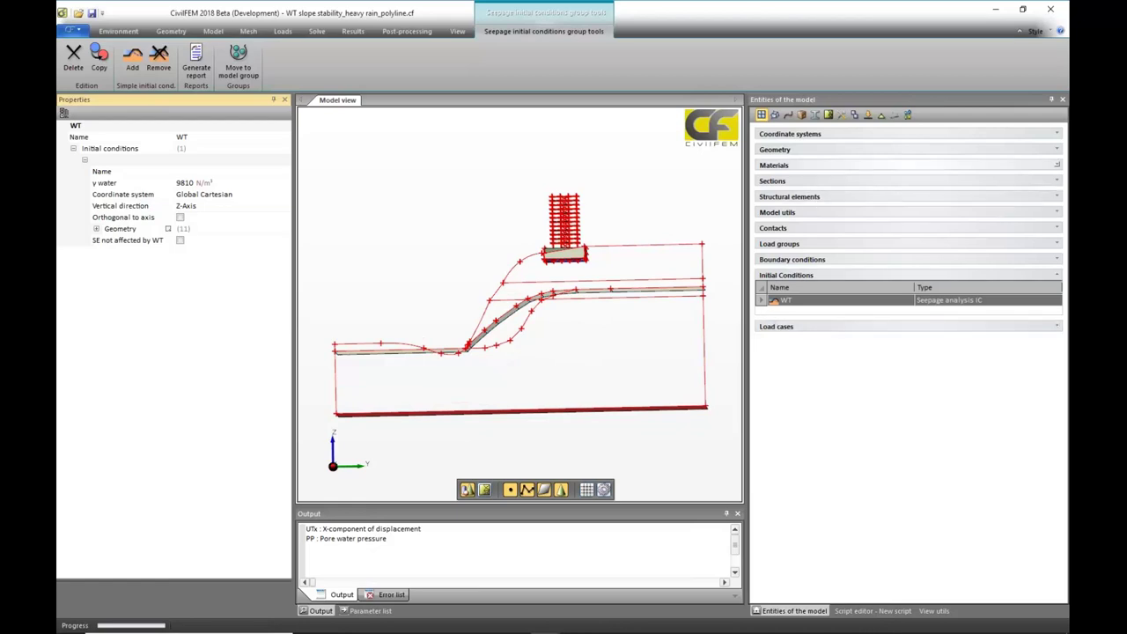
{"action": "left_click", "coordinate": [890, 149]}
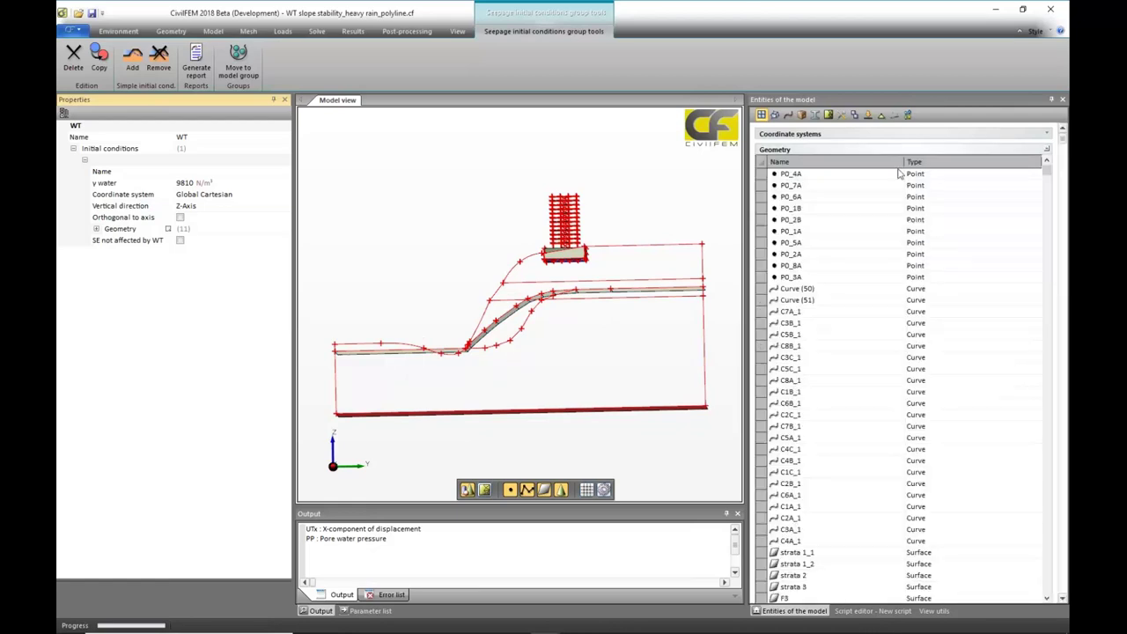
{"action": "scroll", "coordinate": [919, 172], "scroll_direction": "down", "scroll_amount": 10}
{"action": "scroll", "coordinate": [967, 251], "scroll_direction": "down", "scroll_amount": 13}
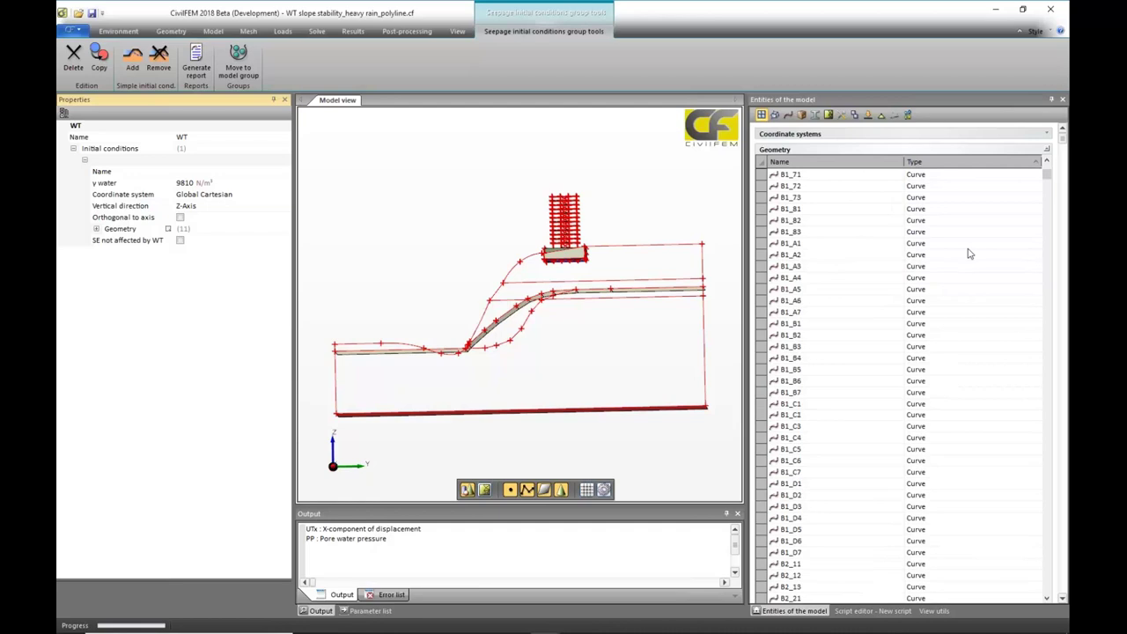
{"action": "left_click_drag", "start_coordinate": [1049, 182], "coordinate": [1061, 599]}
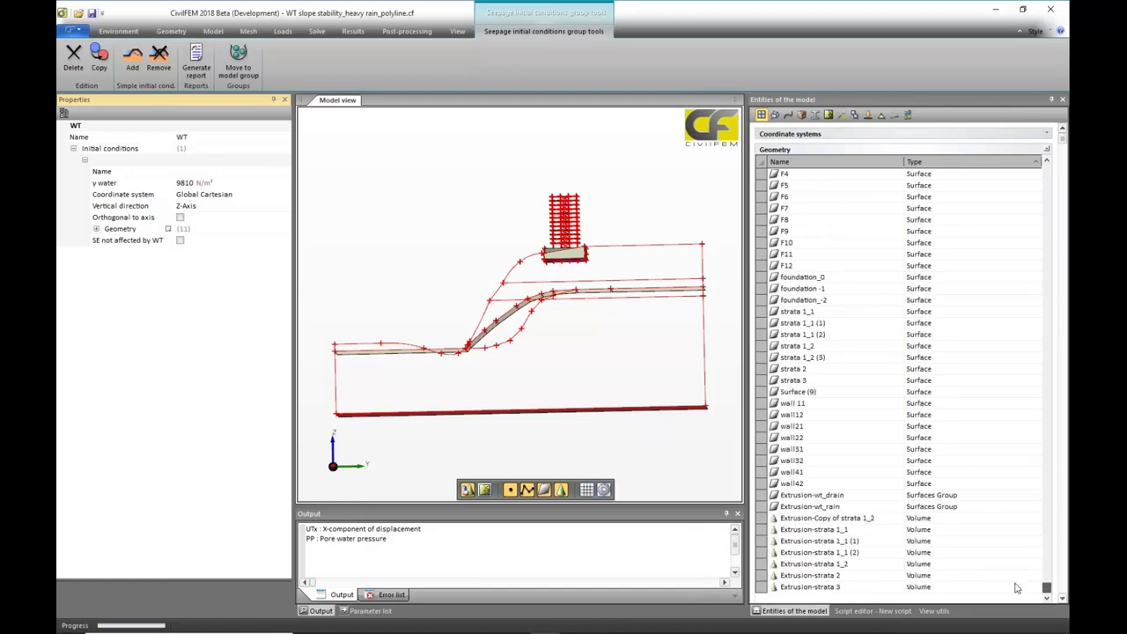
{"action": "left_click", "coordinate": [819, 497]}
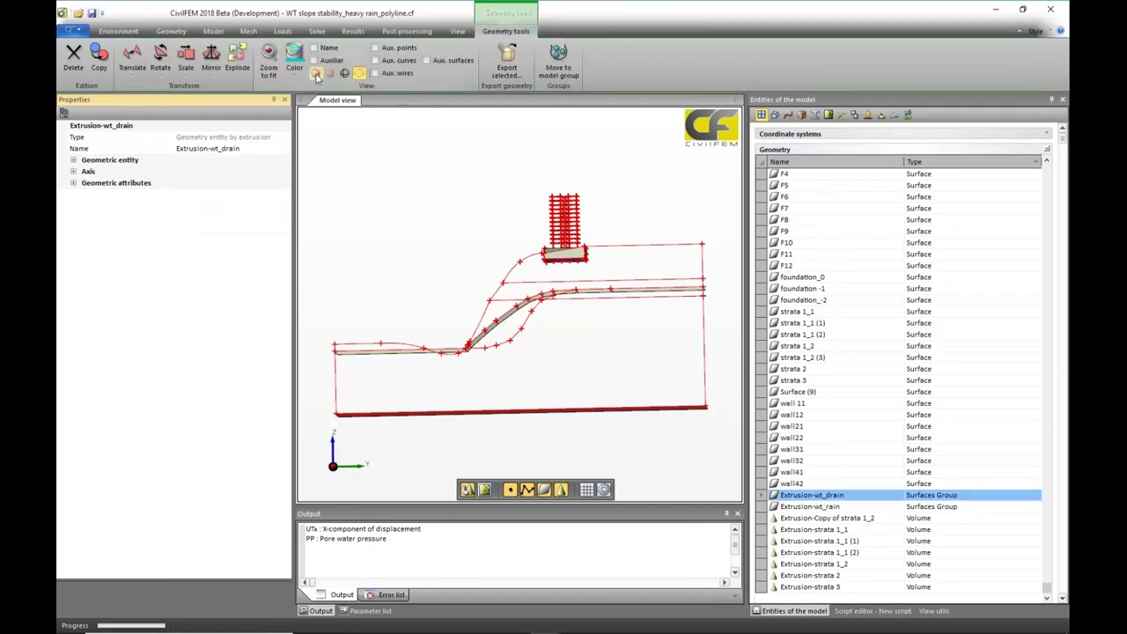
{"action": "left_click", "coordinate": [316, 75]}
{"action": "middle_click_drag", "start_coordinate": [596, 360], "coordinate": [543, 368]}
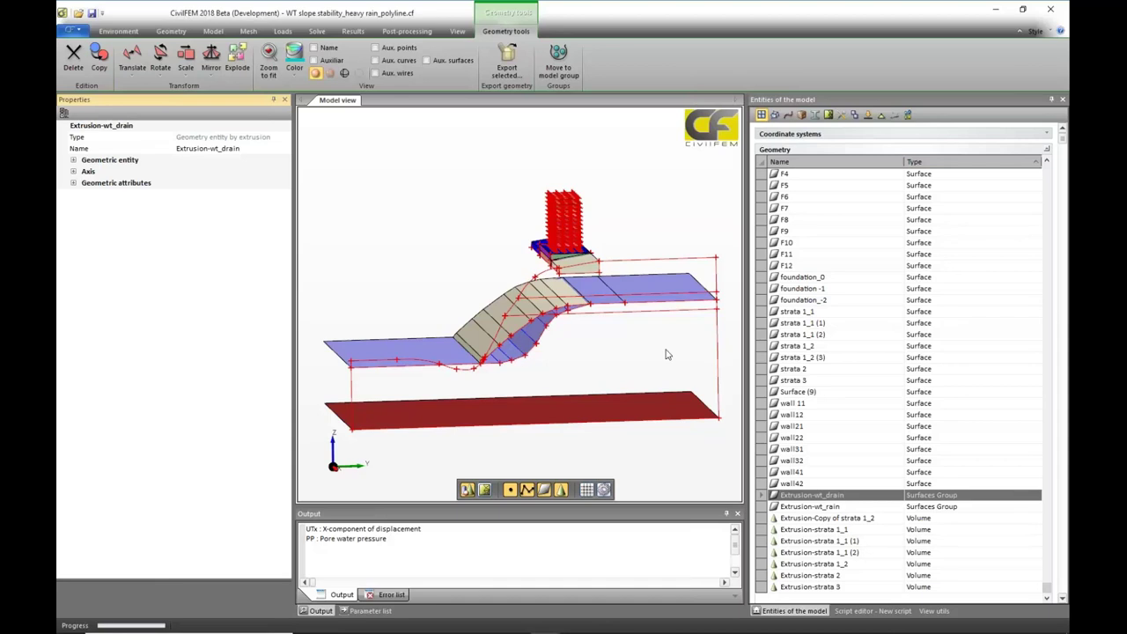
{"action": "middle_click_drag", "start_coordinate": [666, 355], "coordinate": [576, 390]}
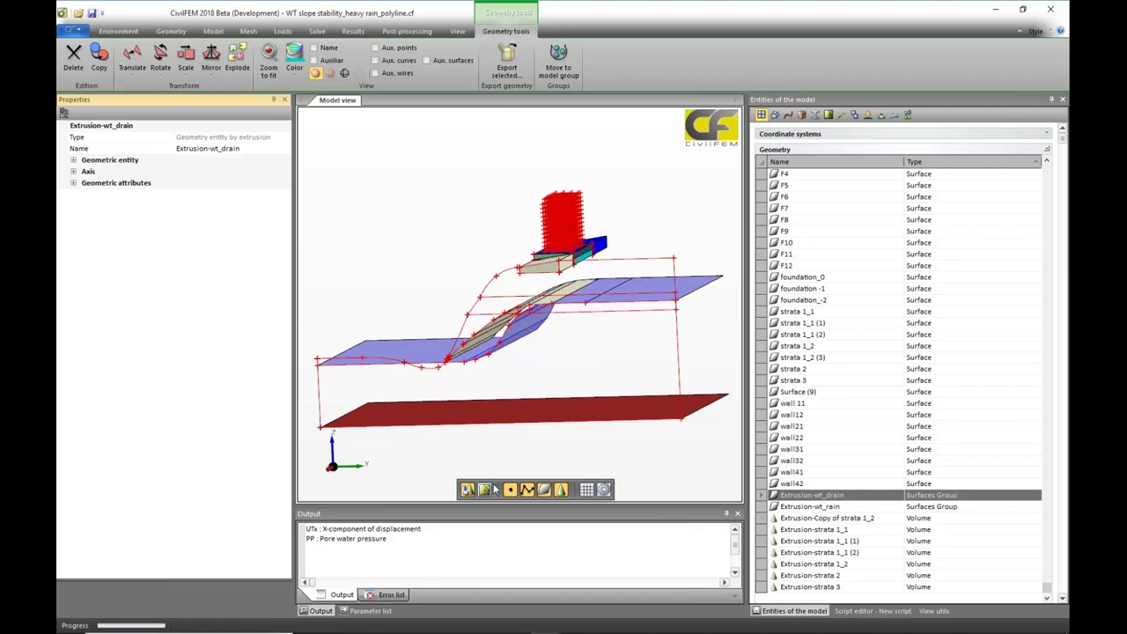
{"action": "middle_click_drag", "start_coordinate": [540, 444], "coordinate": [562, 451]}
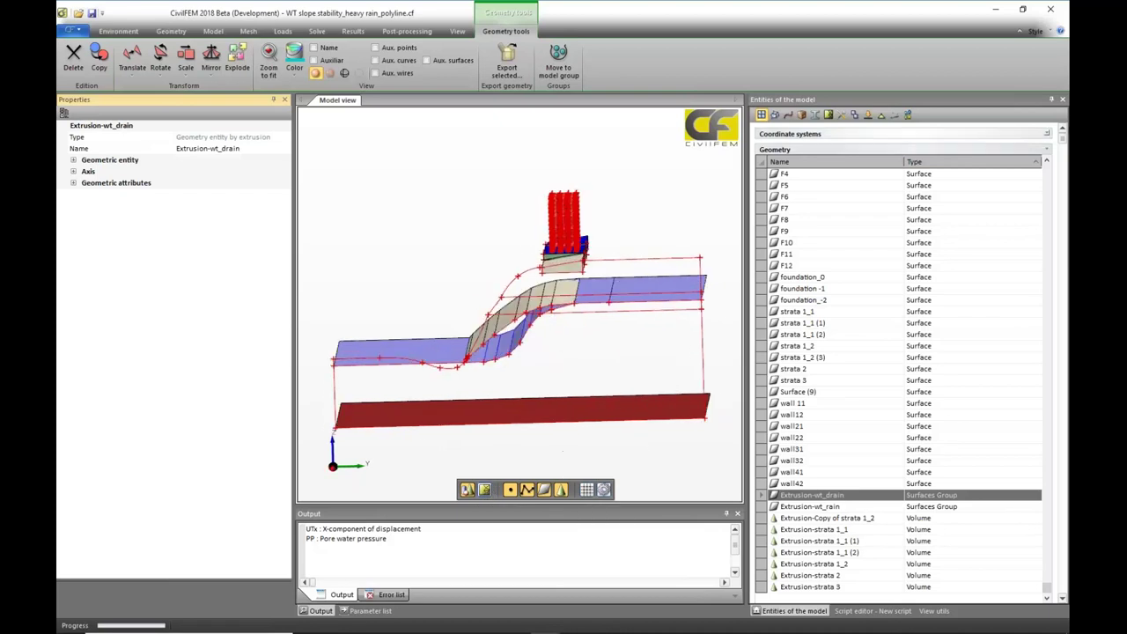
Collapse the geometry list and reopen the initial condition settings of the WT group.
{"action": "left_click", "coordinate": [1047, 150]}
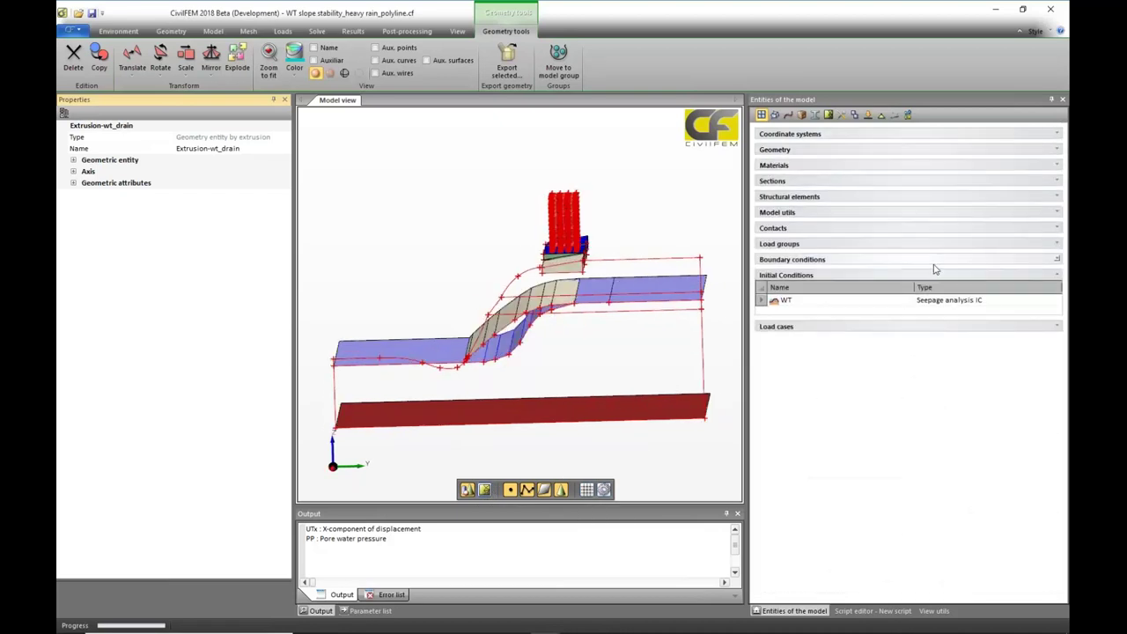
{"action": "left_click", "coordinate": [786, 300]}
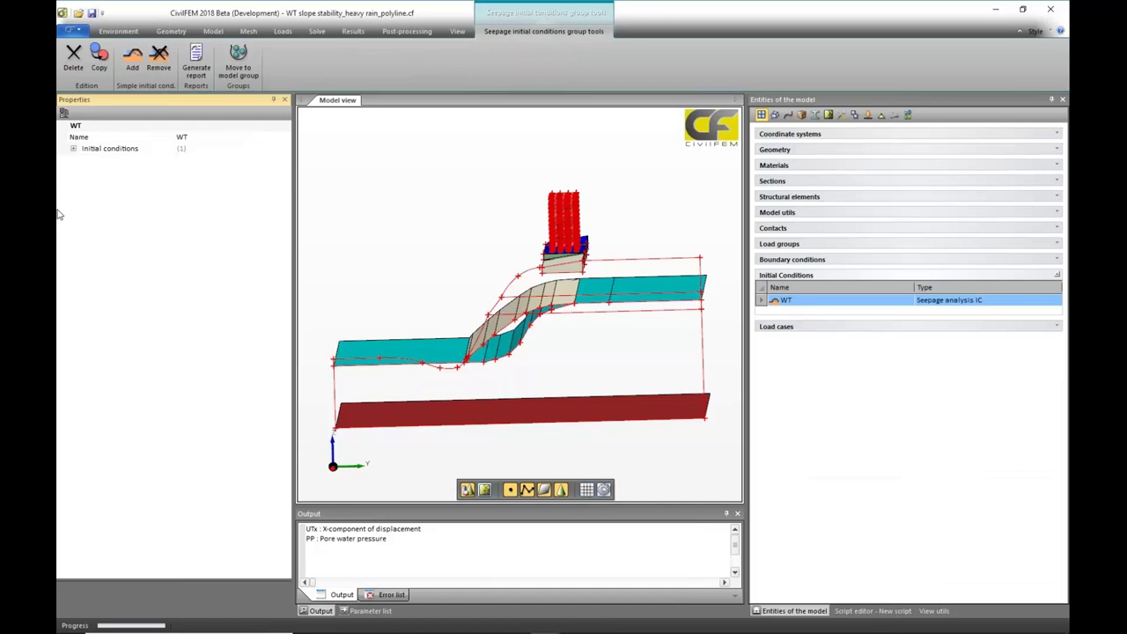
{"action": "left_click", "coordinate": [73, 149]}
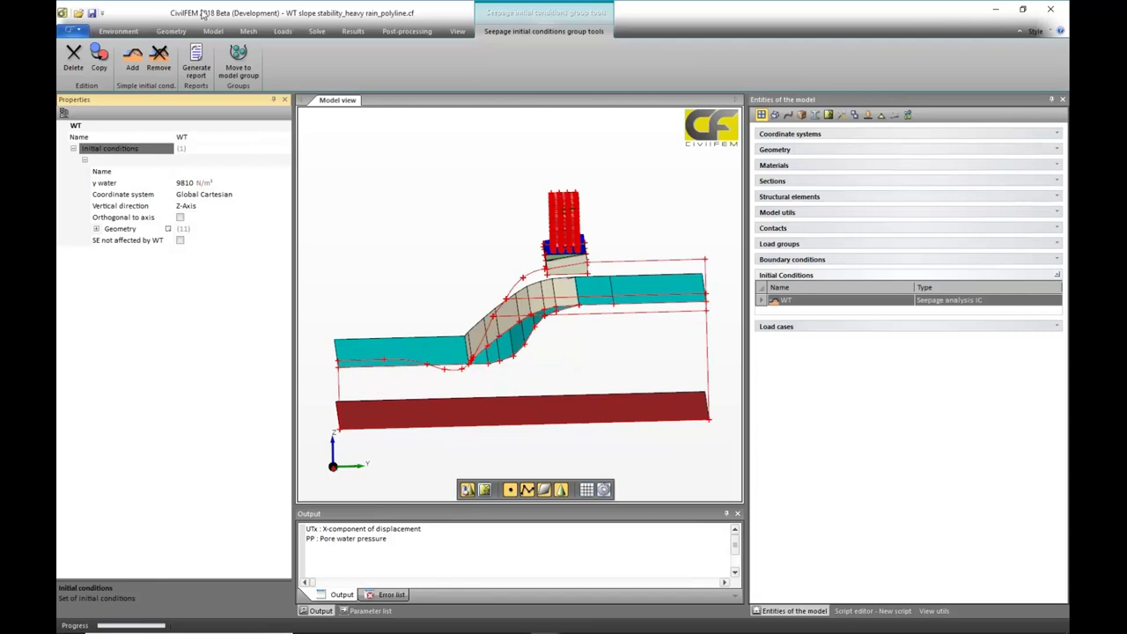
Load the results file WT_heavy_rain.rcf and plot its Pore water pressure on the slope model.
{"action": "left_click", "coordinate": [352, 31]}
{"action": "left_click", "coordinate": [88, 47]}
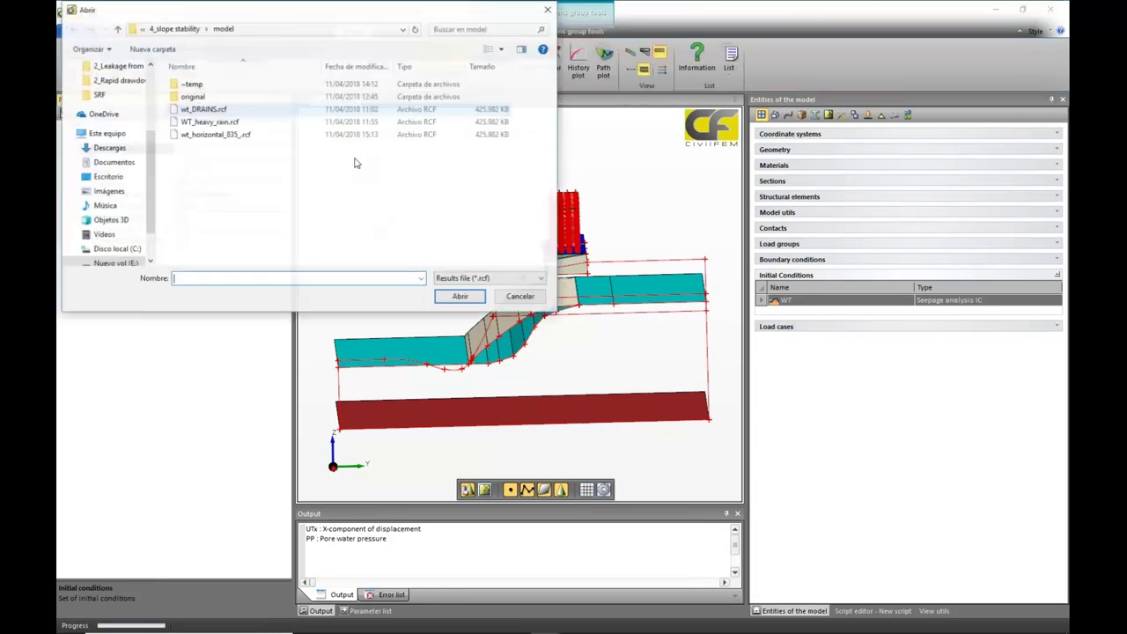
{"action": "left_click", "coordinate": [212, 121]}
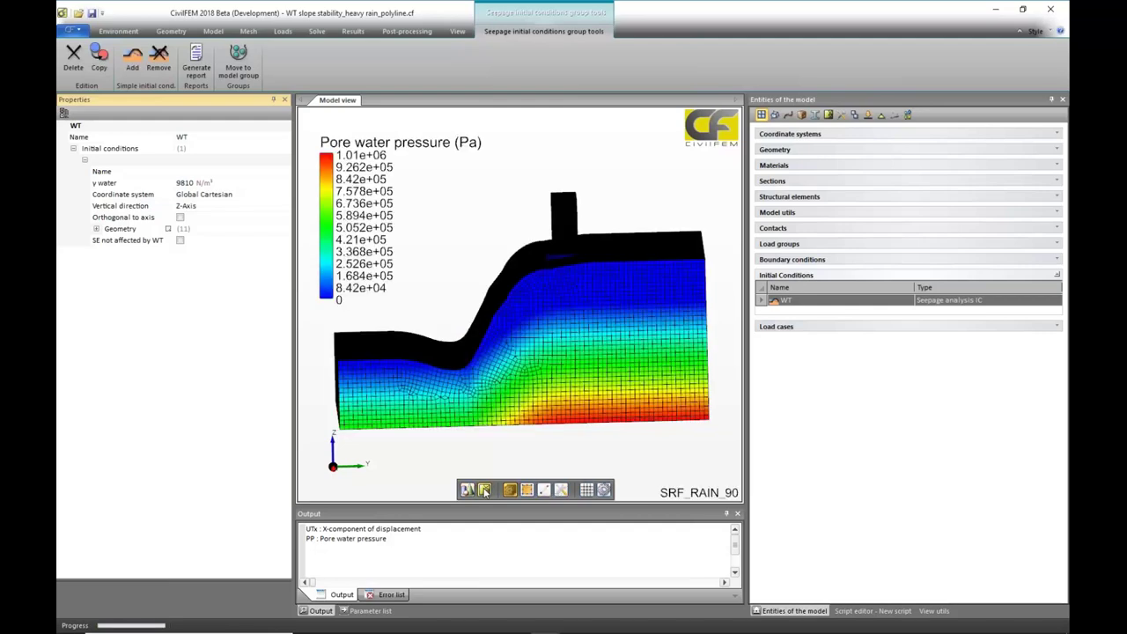
{"action": "middle_click_drag", "start_coordinate": [511, 277], "coordinate": [475, 251]}
Make the result plot's palette discrete by turning off Continuous, keeping 10 colors.
{"action": "left_click", "coordinate": [351, 33]}
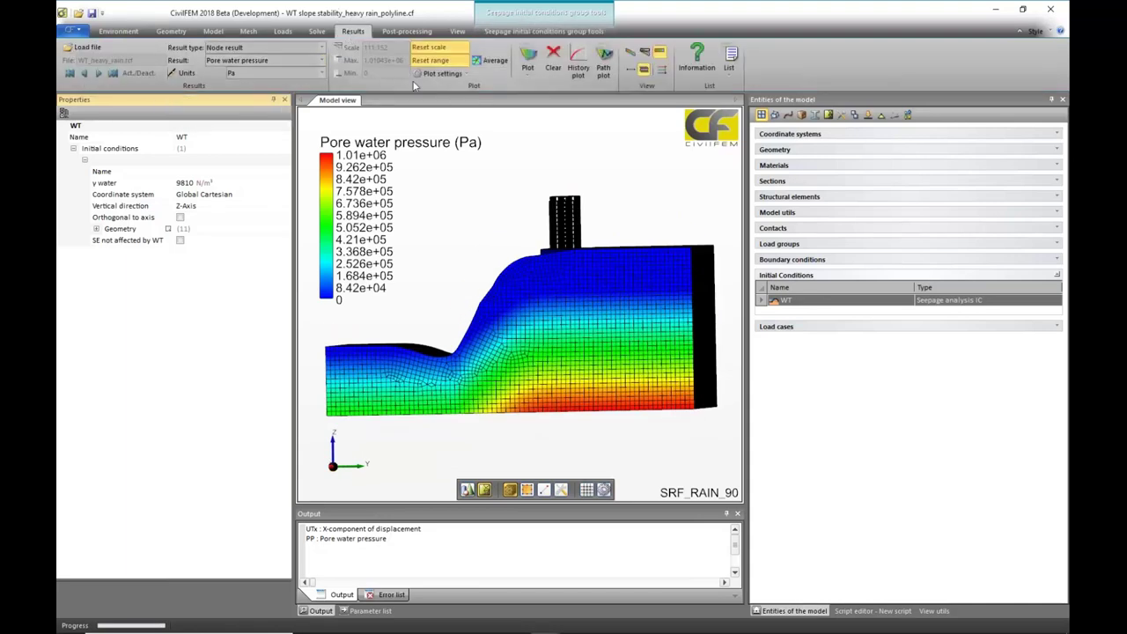
{"action": "left_click", "coordinate": [454, 74]}
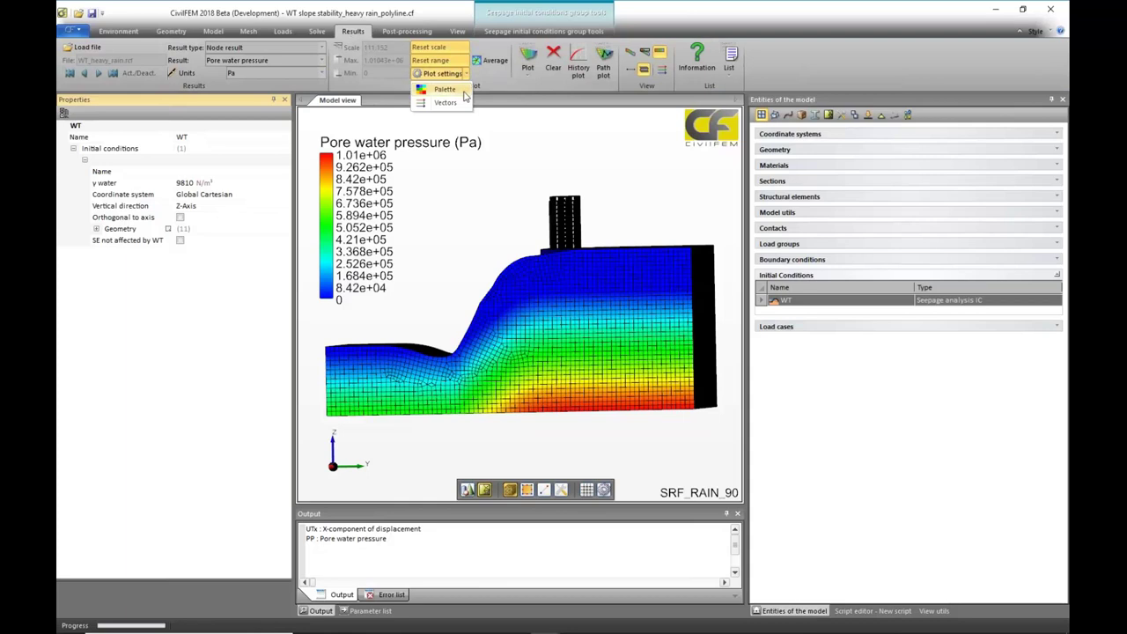
{"action": "left_click", "coordinate": [444, 90]}
{"action": "left_click", "coordinate": [167, 160]}
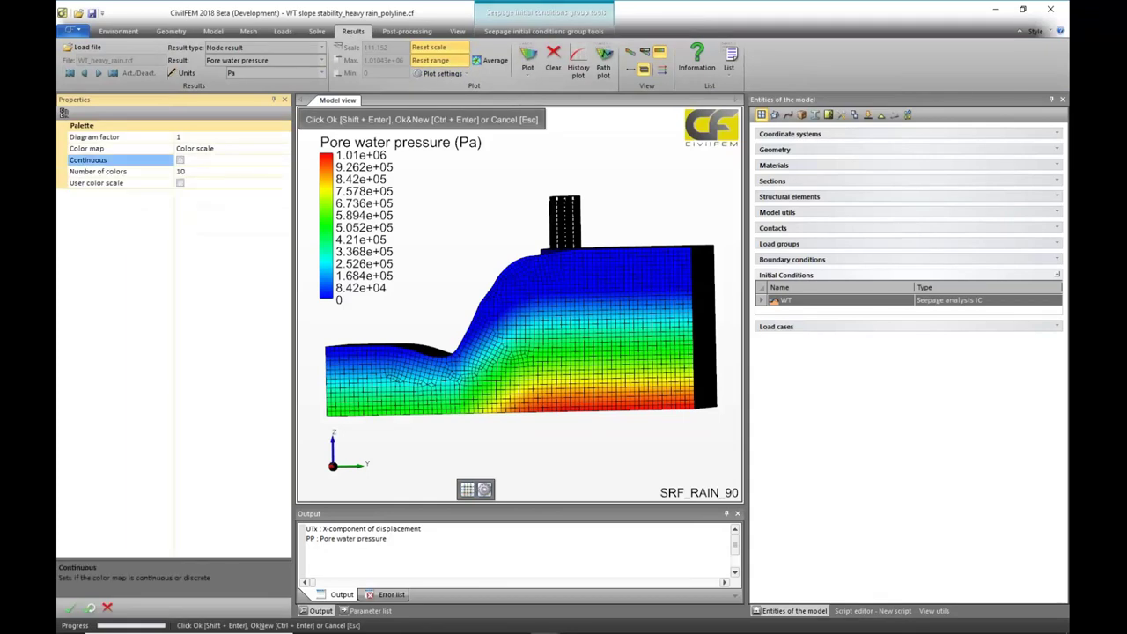
{"action": "left_click", "coordinate": [70, 608]}
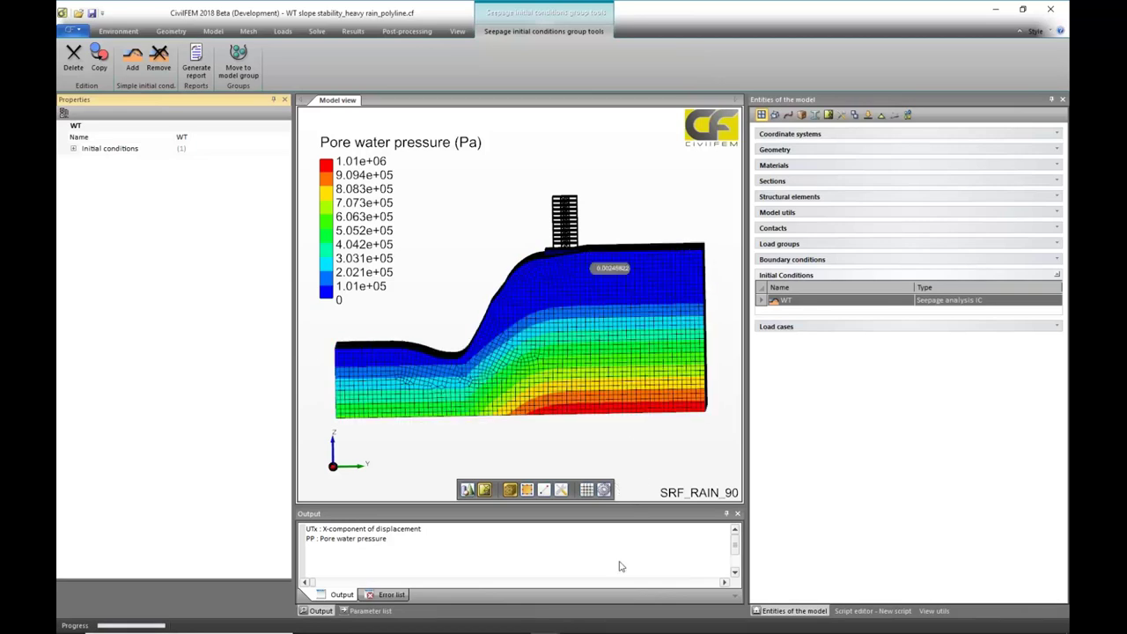
Switch to the PowerPoint presentation and start the slide show at the "Slope instability under heavy rain" slide.
{"action": "left_click", "coordinate": [485, 623]}
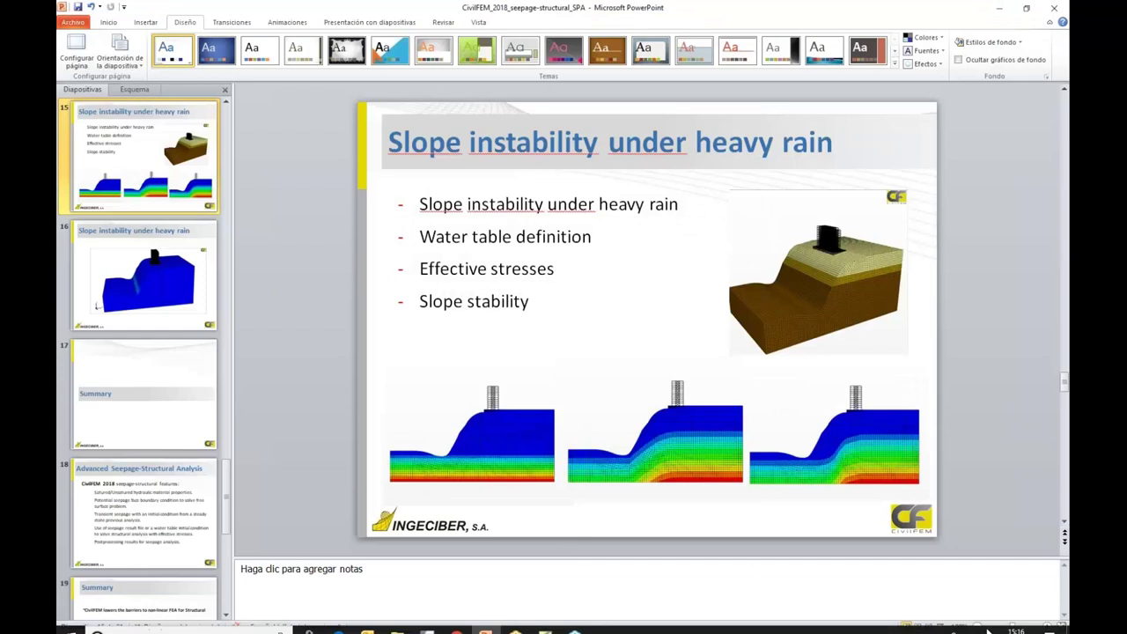
{"action": "left_click", "coordinate": [955, 627]}
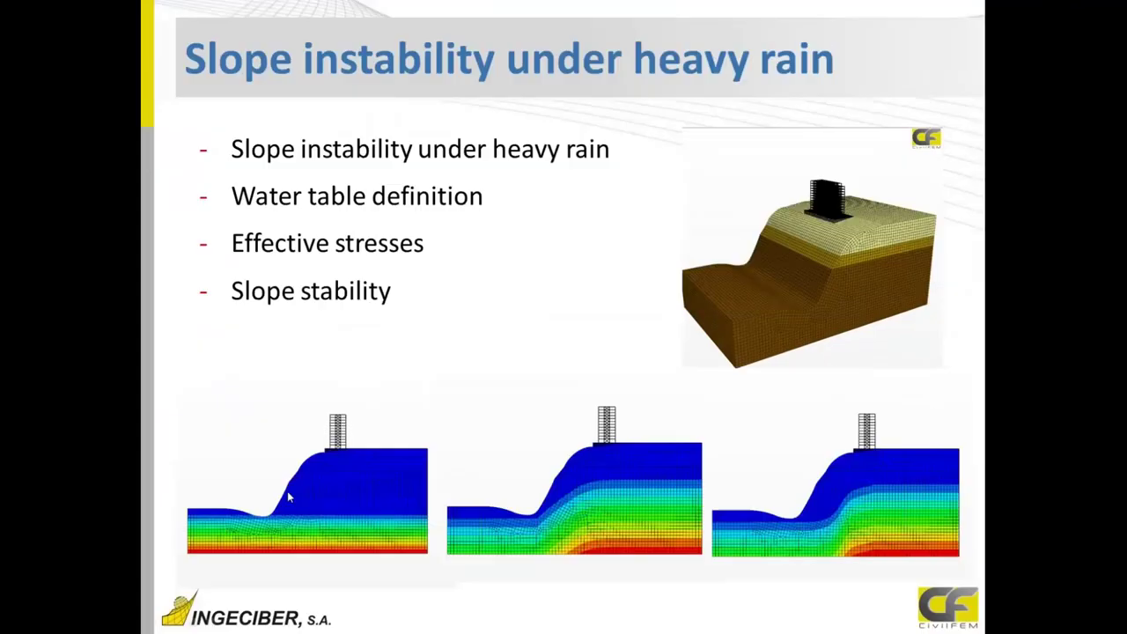